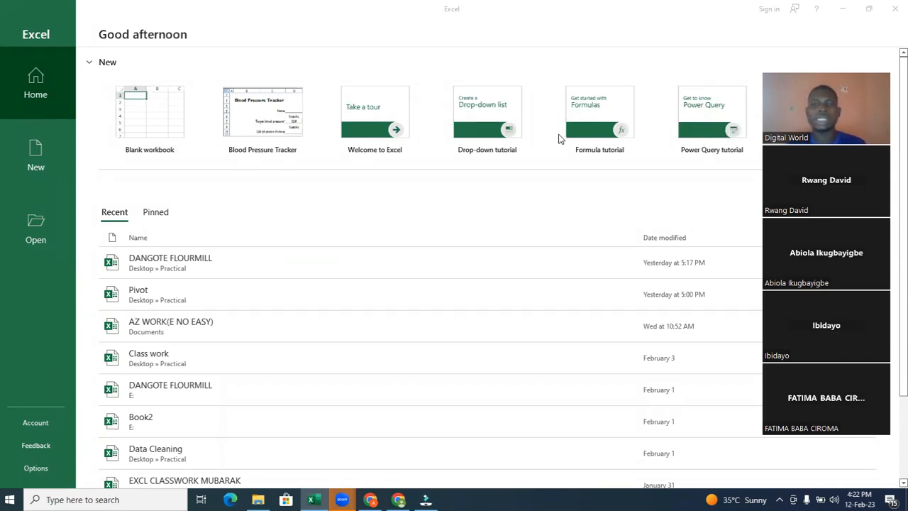
Create a workbook from the Blood Pressure Tracker template
left_click(327, 133)
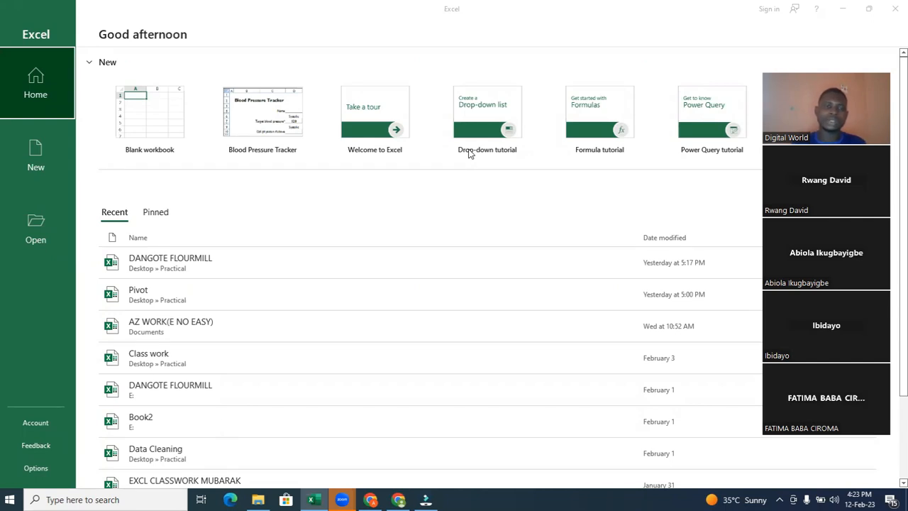
left_click(269, 130)
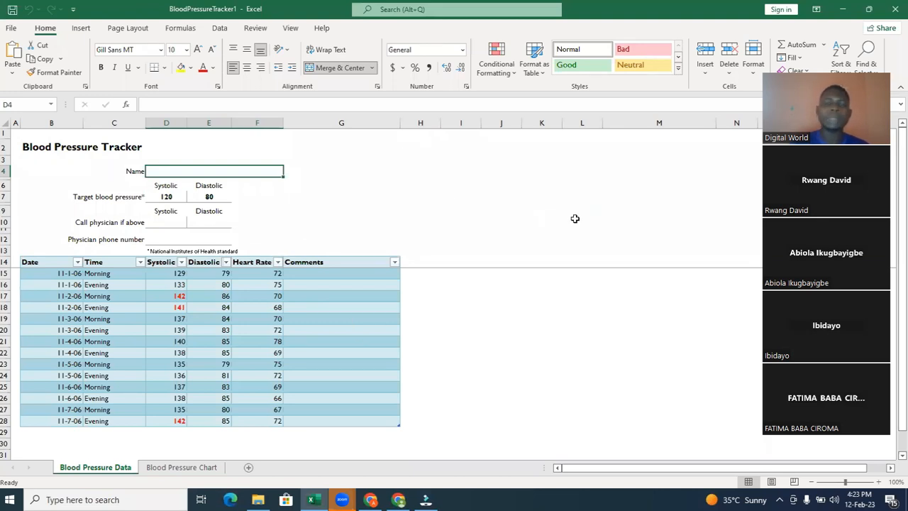
left_click(486, 207)
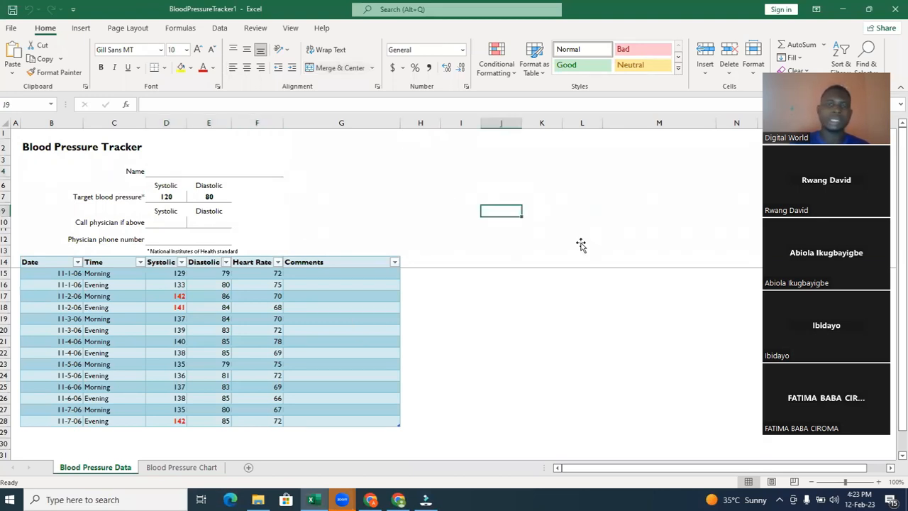
left_click(581, 239)
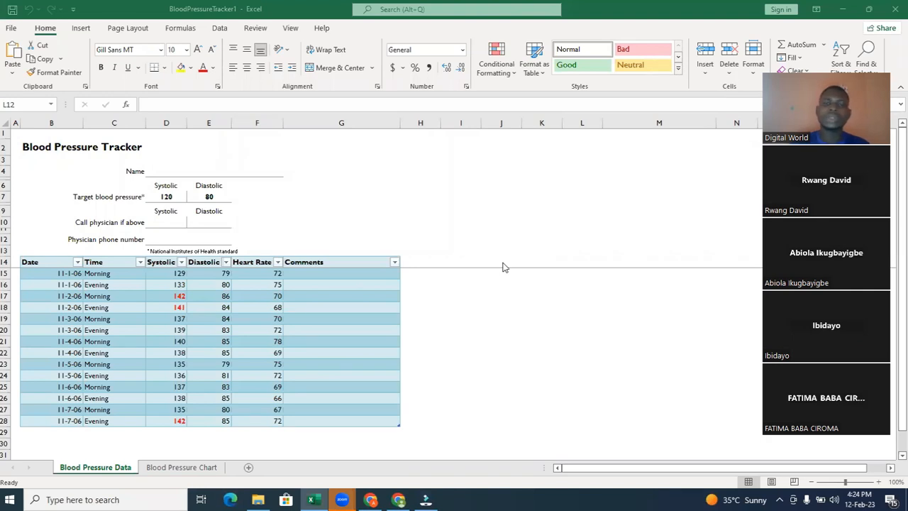
left_click(530, 239)
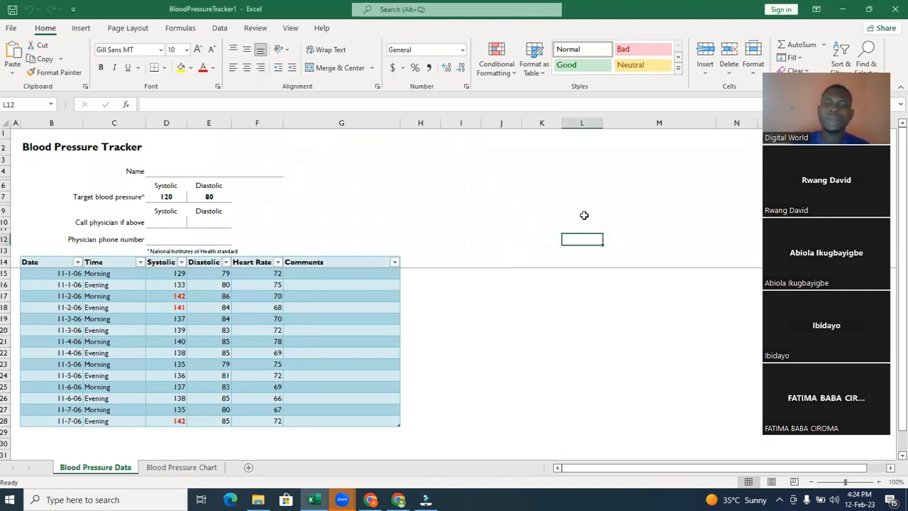
left_click(584, 205)
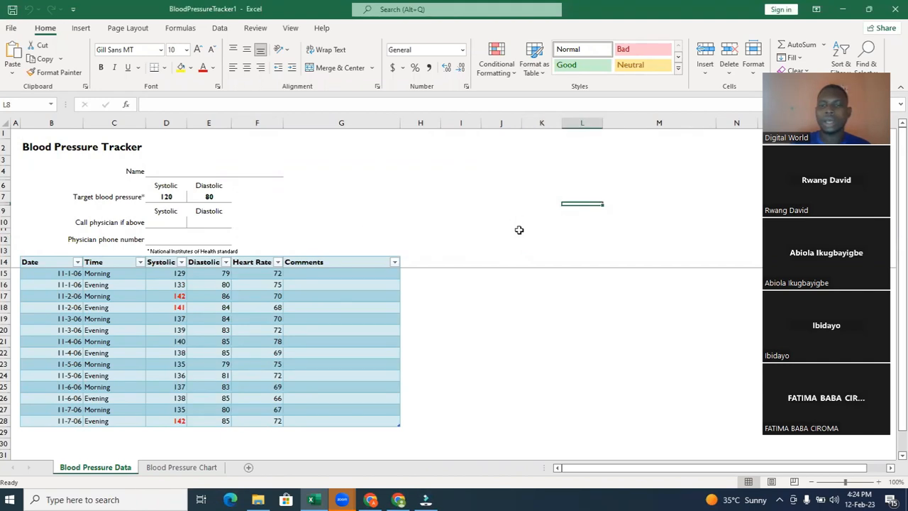
left_click(518, 230)
left_click(599, 250)
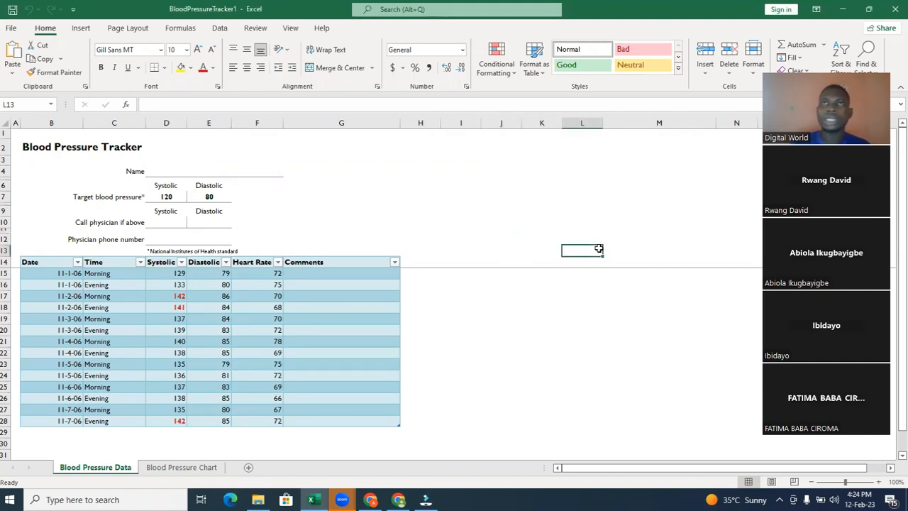
left_click(597, 290)
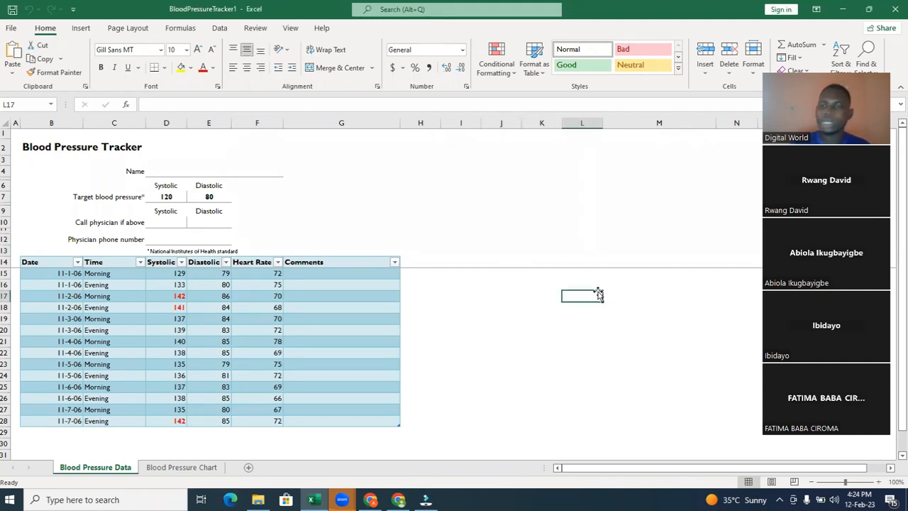
left_click(538, 293)
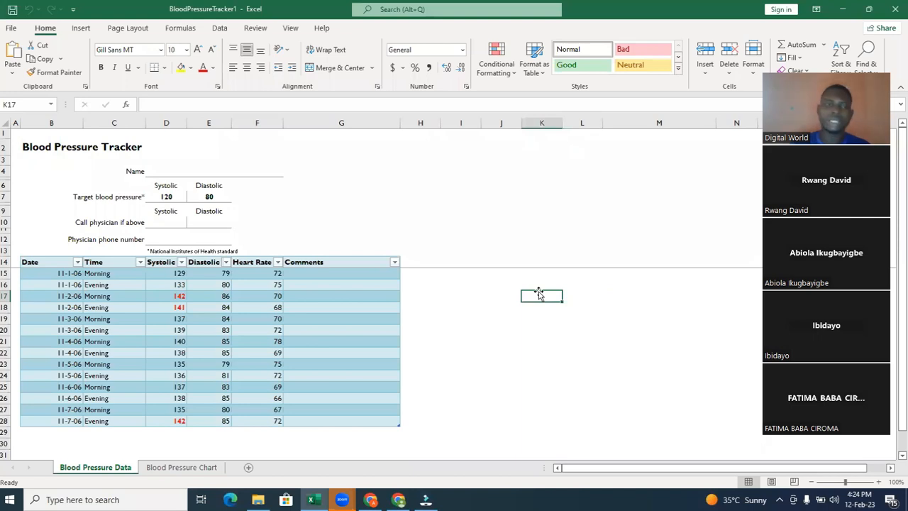
left_click(341, 222)
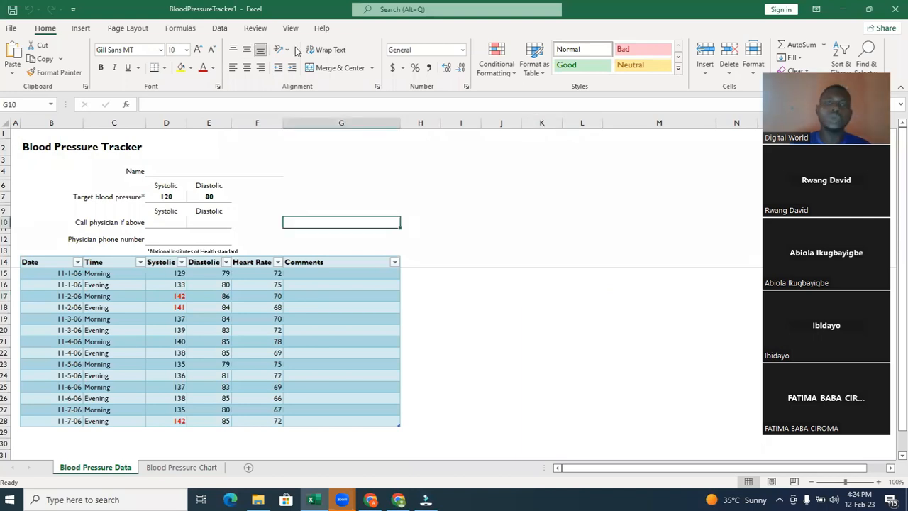
Show the gridlines on the Blood Pressure Data sheet
left_click(290, 28)
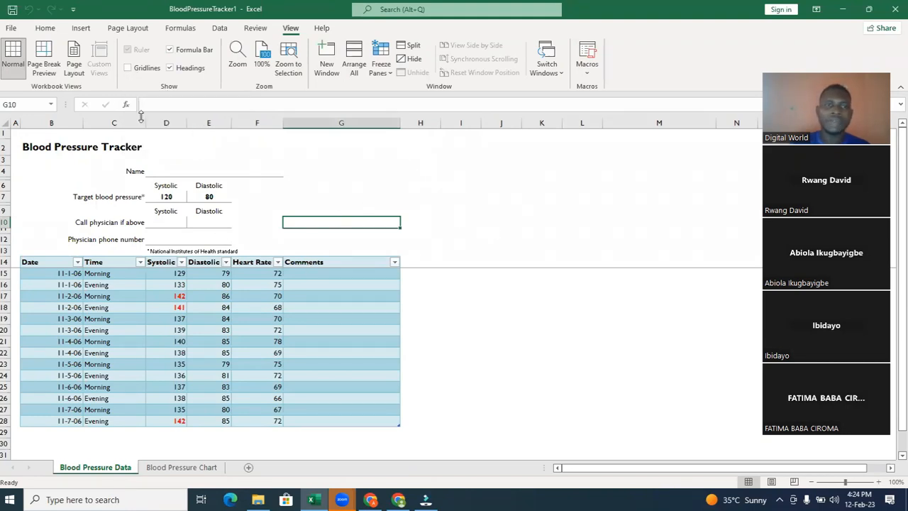
left_click(127, 68)
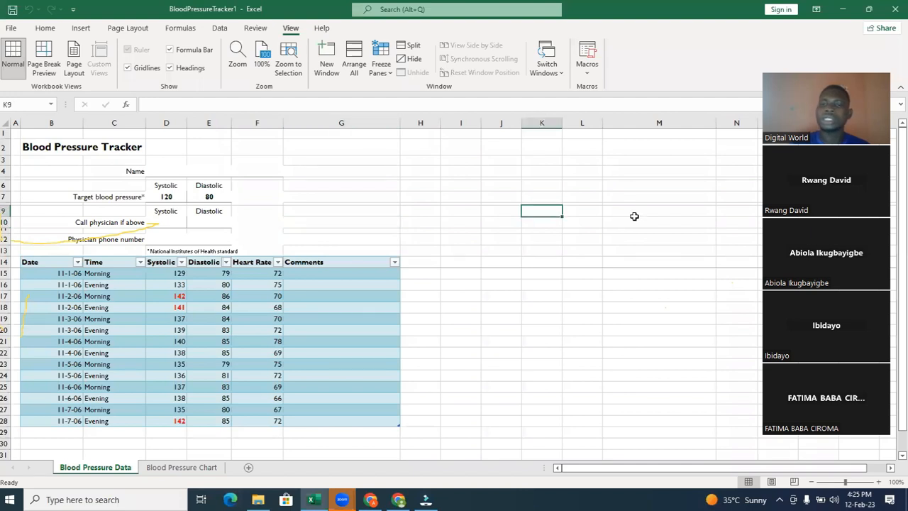
left_click(660, 224)
left_click(505, 205)
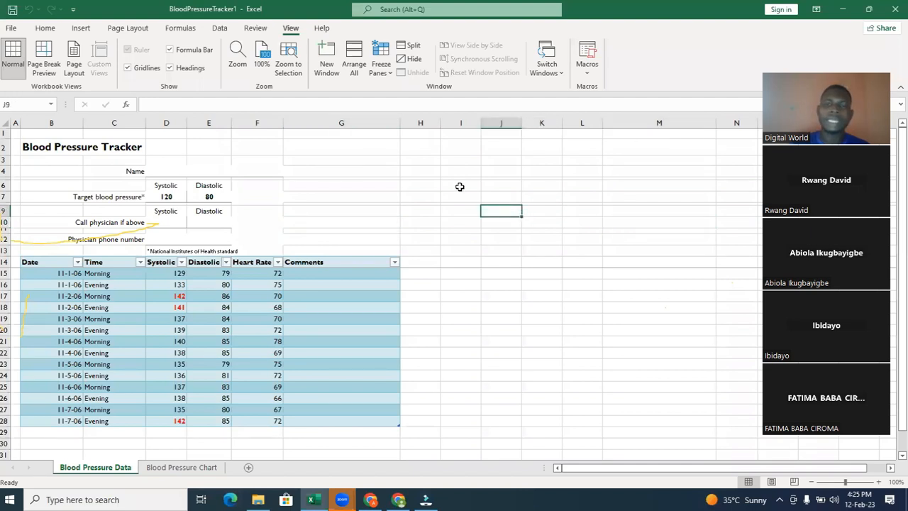
left_click(459, 186)
left_click(418, 171)
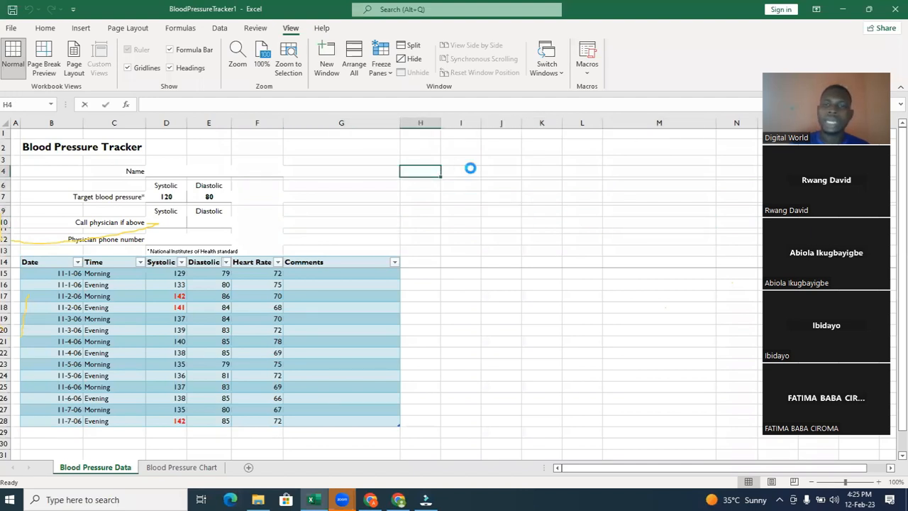
left_click(462, 163)
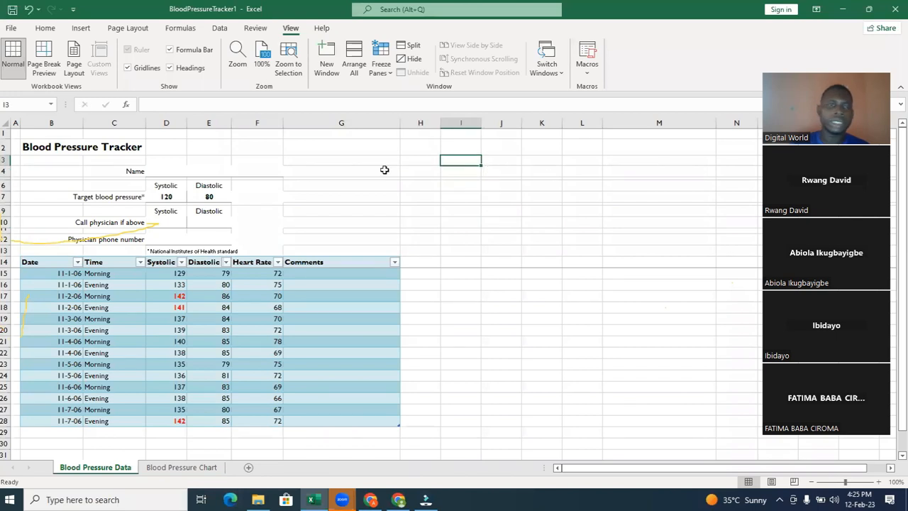
Toggle the sheet's gridlines off and back on to compare both views
left_click(137, 68)
left_click(137, 67)
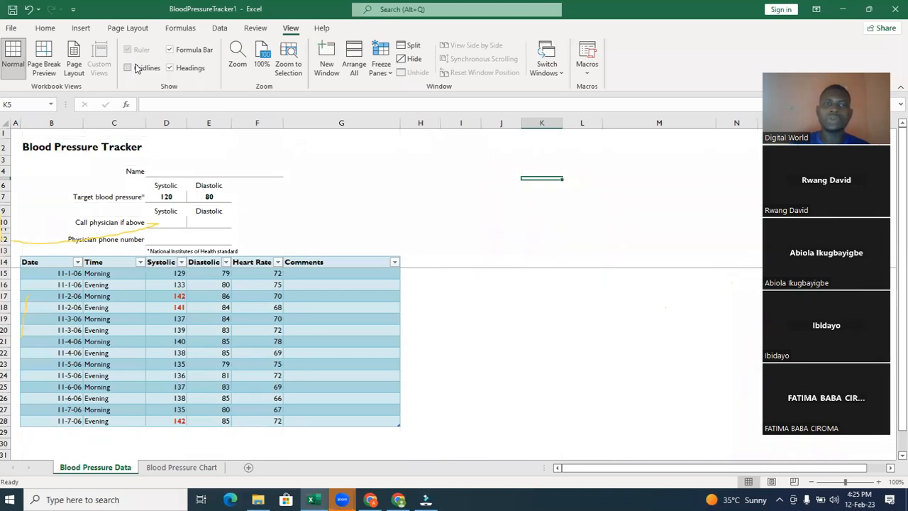
left_click(125, 68)
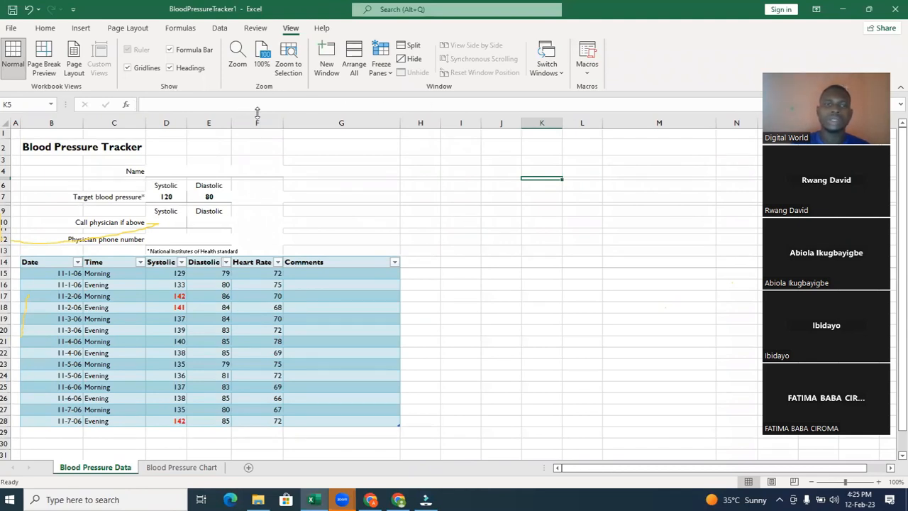
Toggle the formula bar off and back on, and hide the sheet's gridlines
left_click(177, 52)
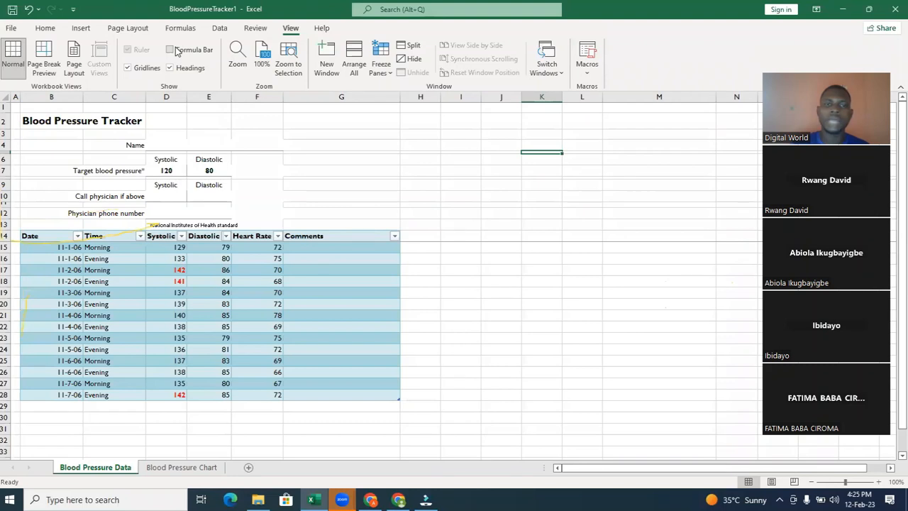
left_click(177, 52)
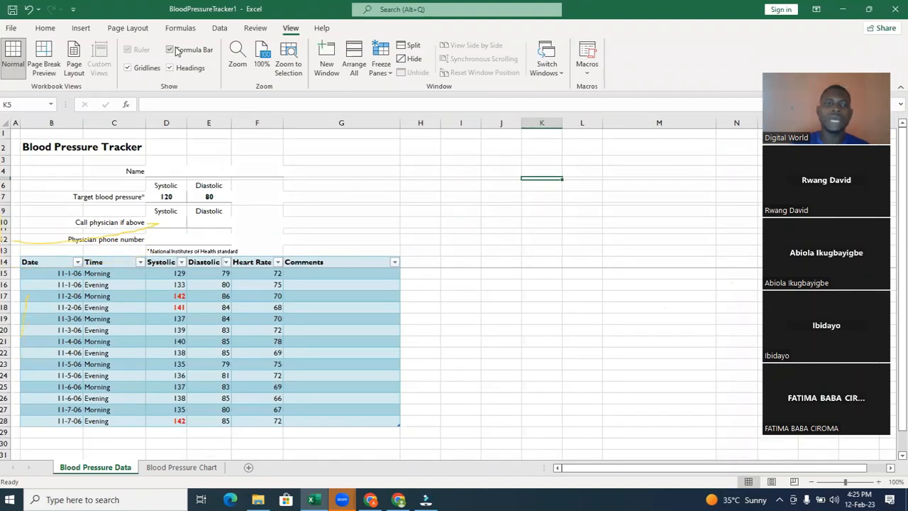
left_click(177, 52)
left_click(189, 51)
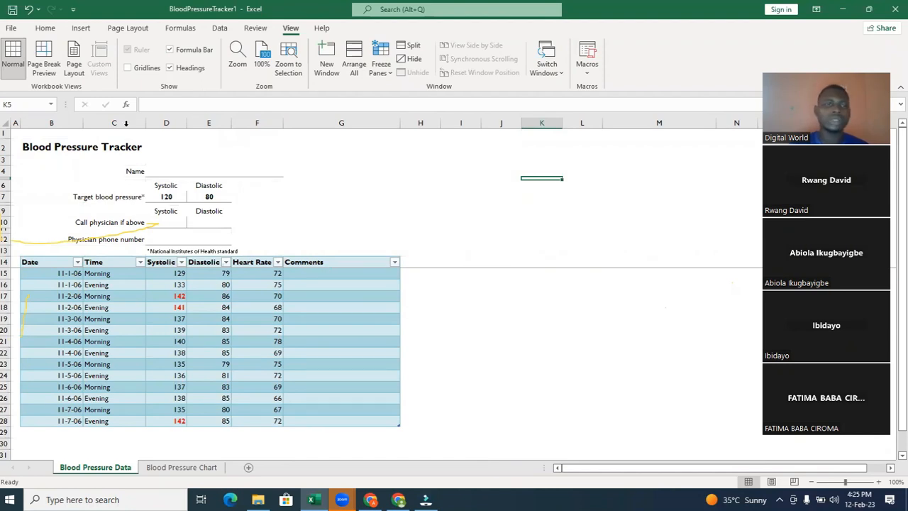
View the sort and filter options of the table's Date column and close them without applying any
left_click(43, 29)
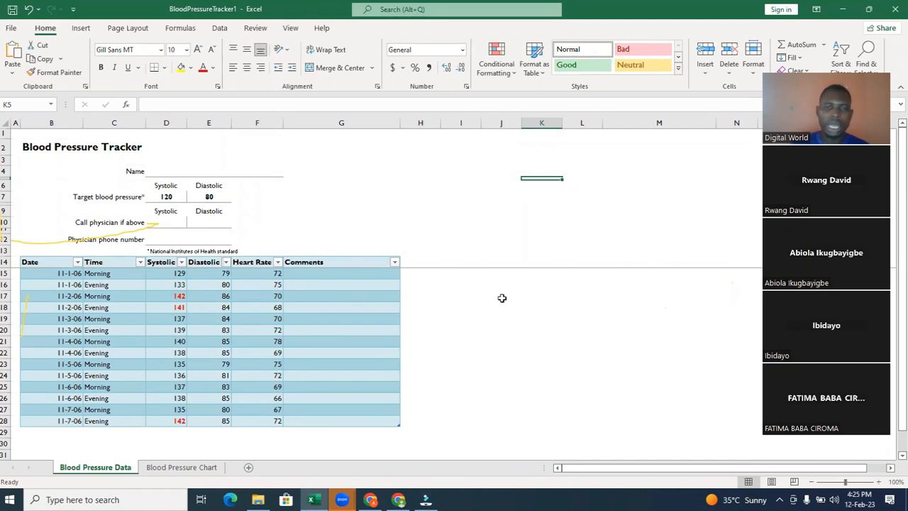
left_click(78, 263)
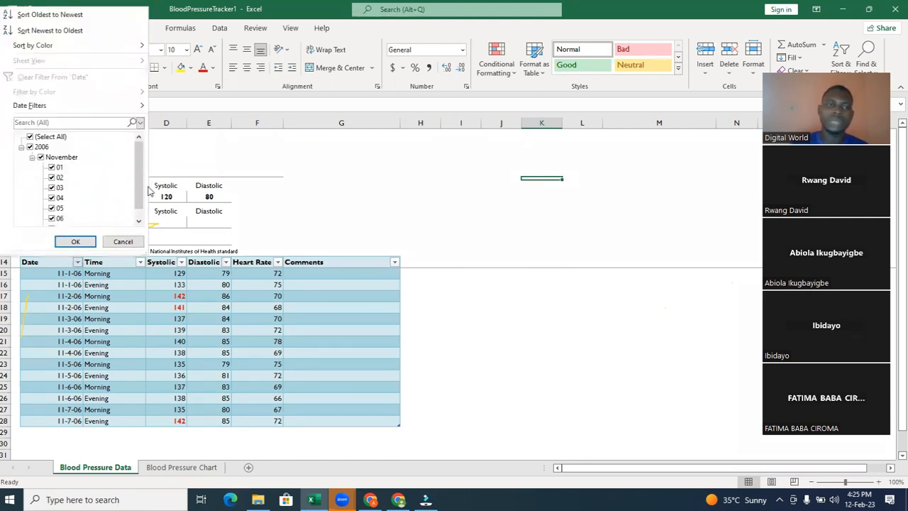
left_click(328, 177)
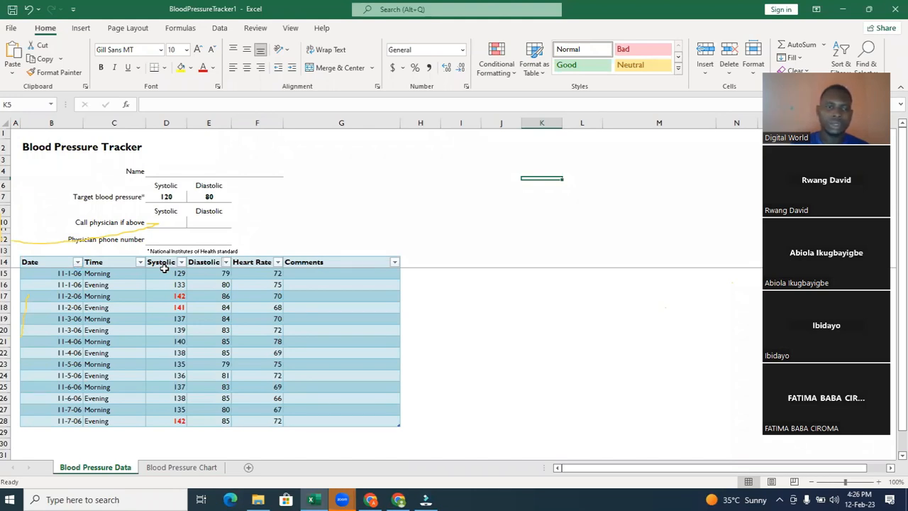
left_click(542, 102)
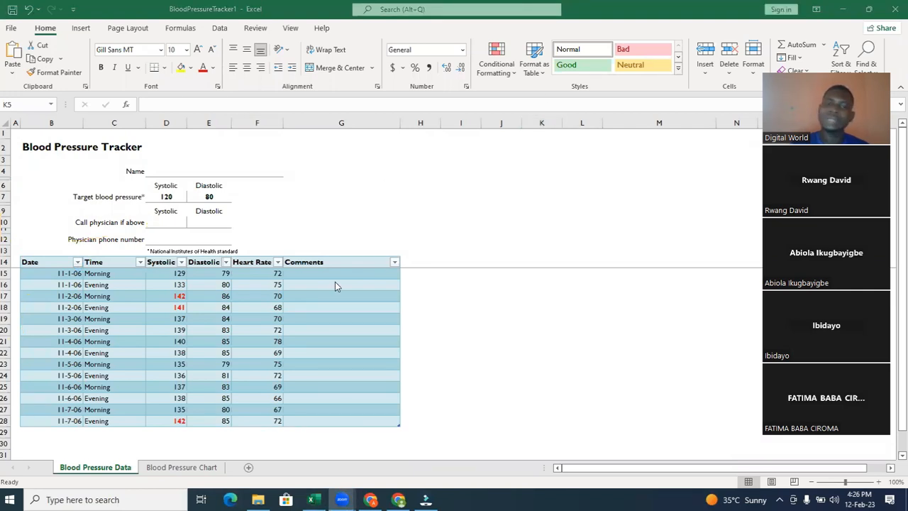
Inspect the heart rate, diastolic and systolic readings in row 18 and the time entry in C19
left_click(281, 308)
left_click(274, 312)
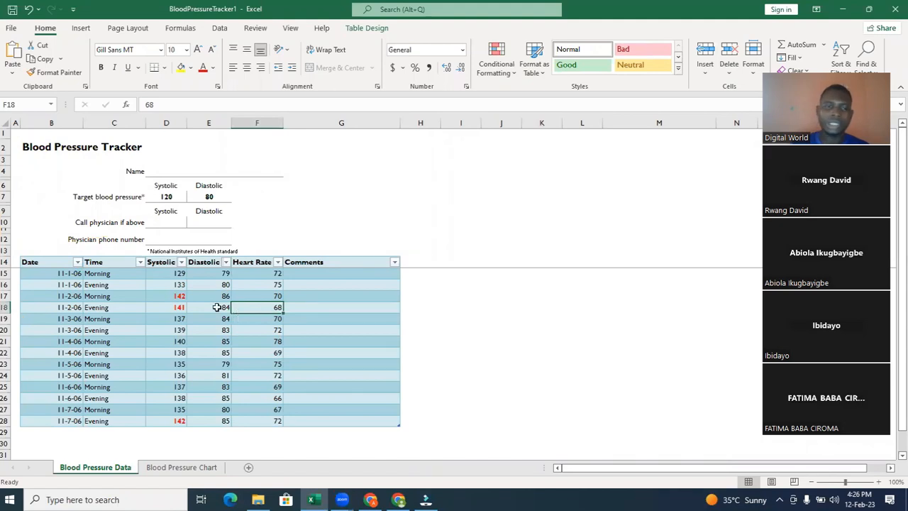
left_click(215, 307)
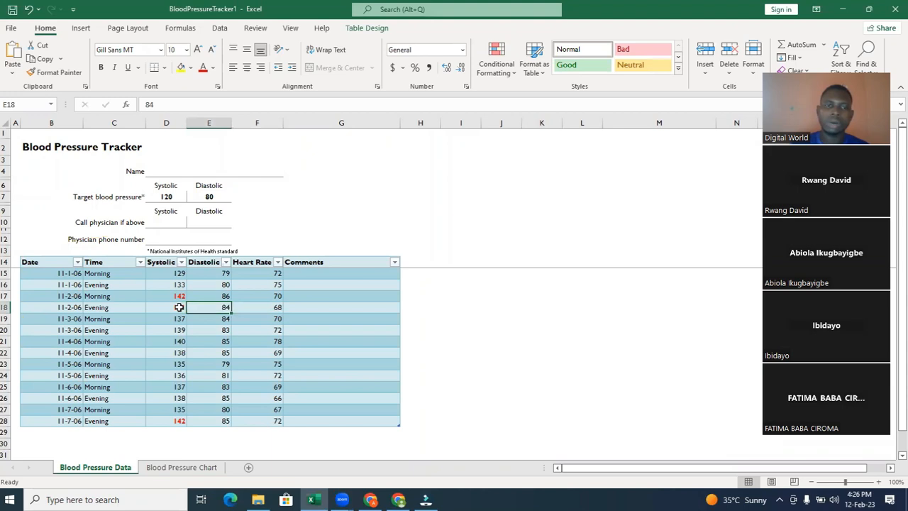
left_click(179, 307)
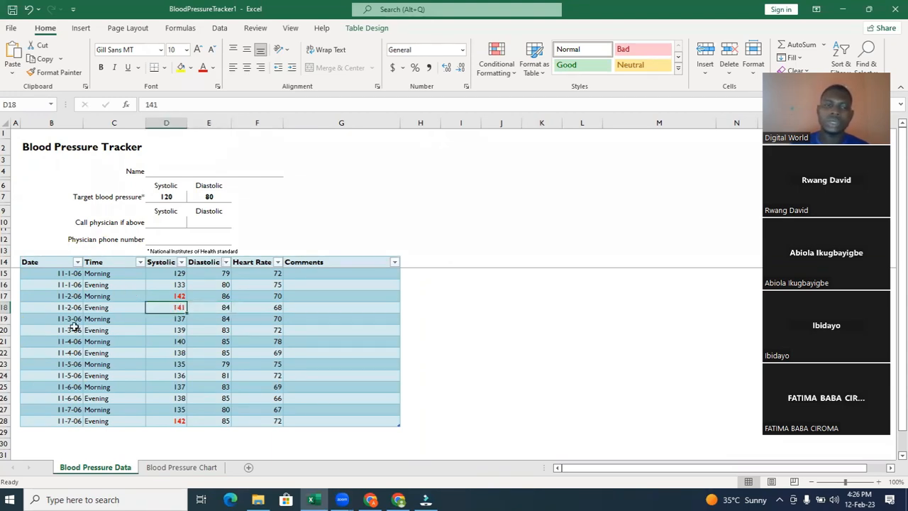
left_click(106, 318)
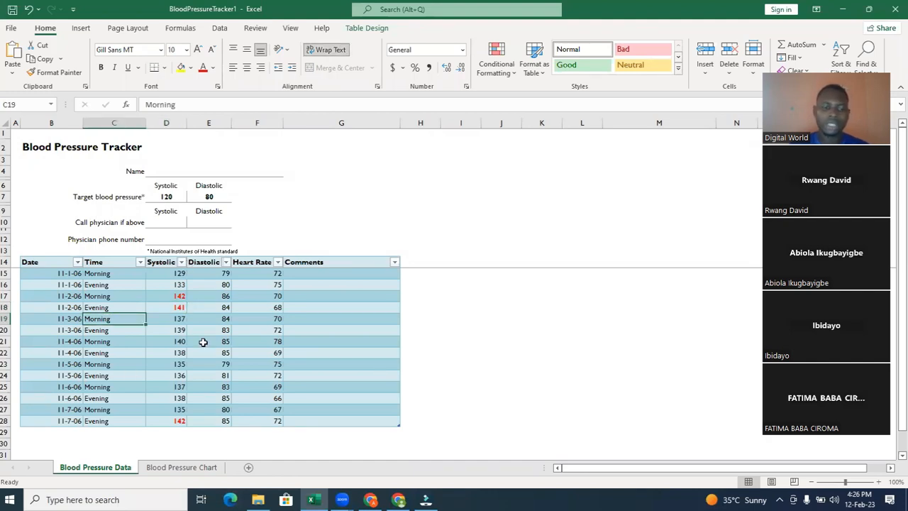
Browse the full list of available templates for creating a new workbook
left_click(11, 29)
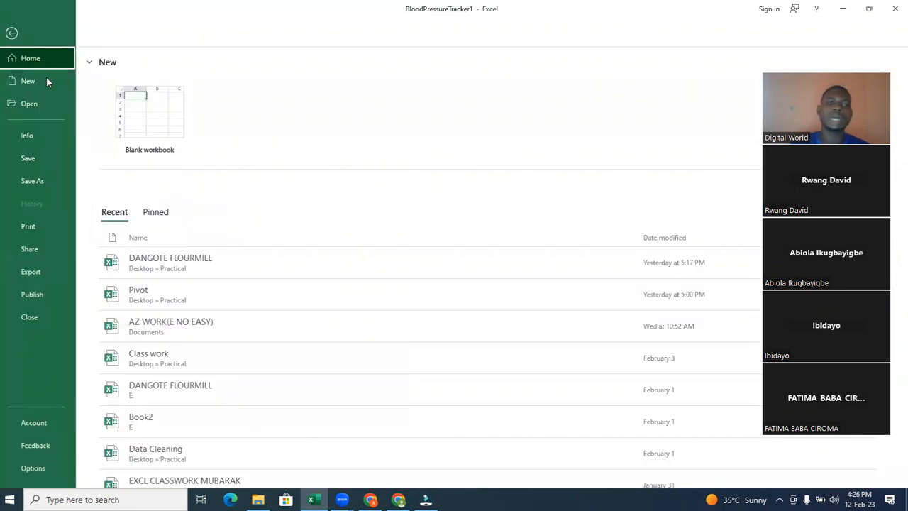
left_click(28, 81)
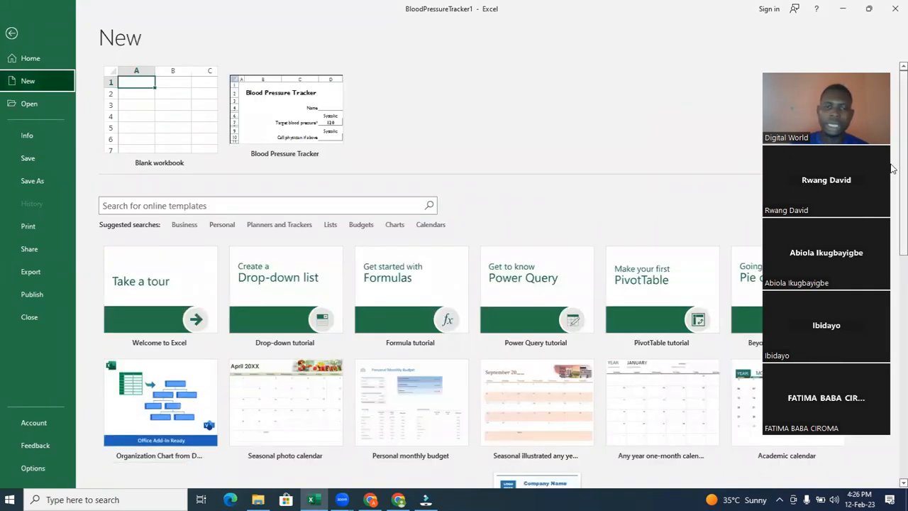
scroll(892, 174, "down", 3)
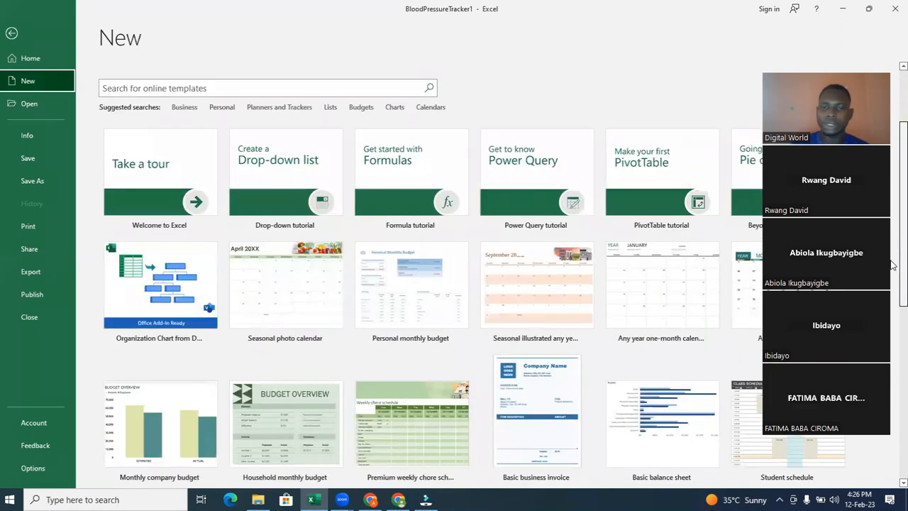
scroll(892, 333, "down", 6)
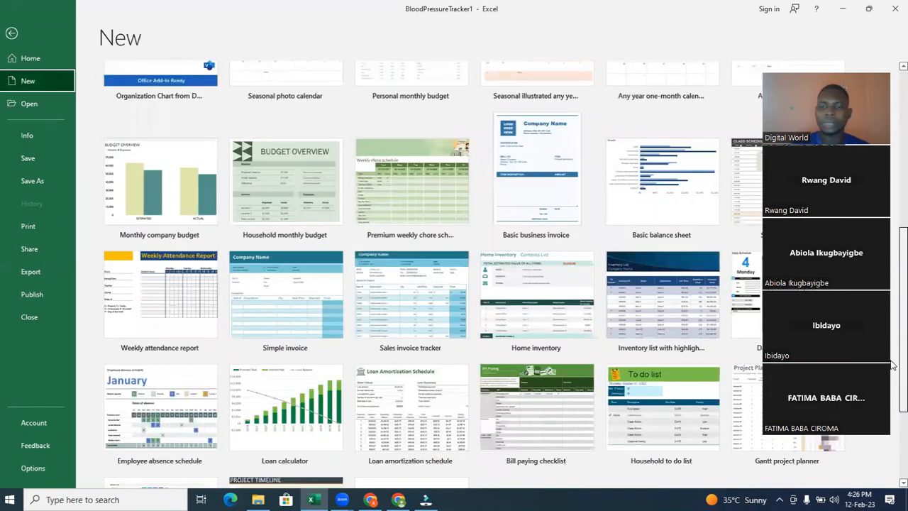
scroll(892, 408, "down", 4)
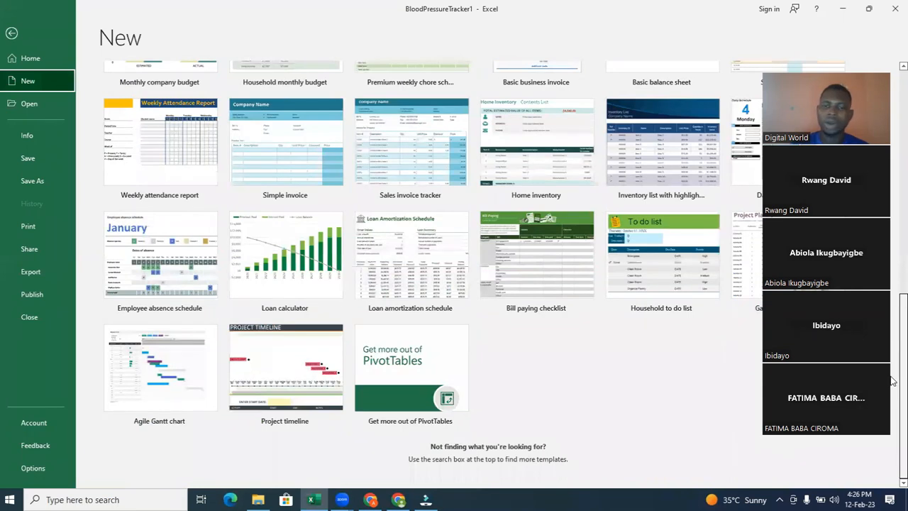
left_click(892, 202)
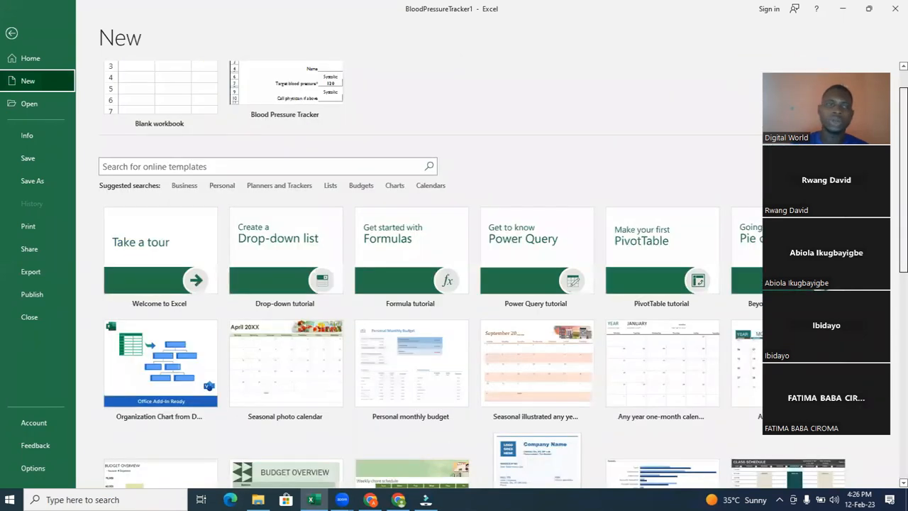
scroll(205, 227, "up", 1)
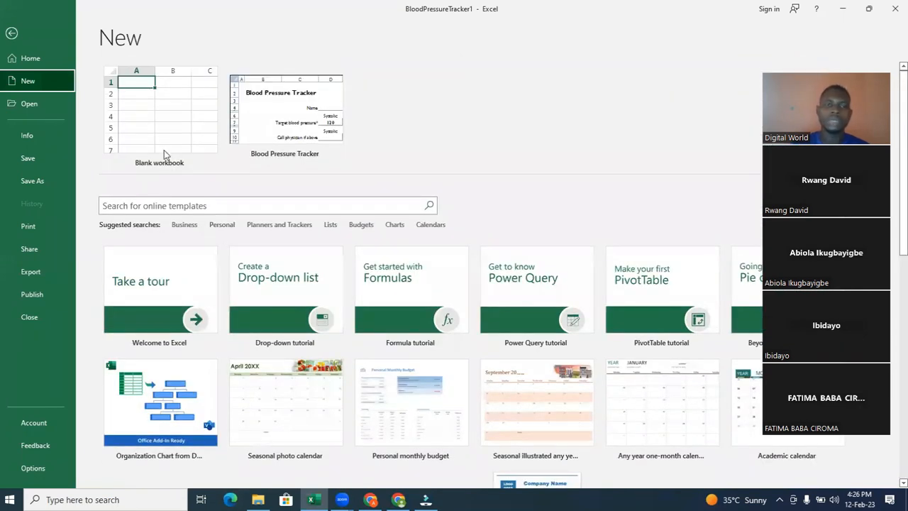
Create a new blank workbook
left_click(163, 150)
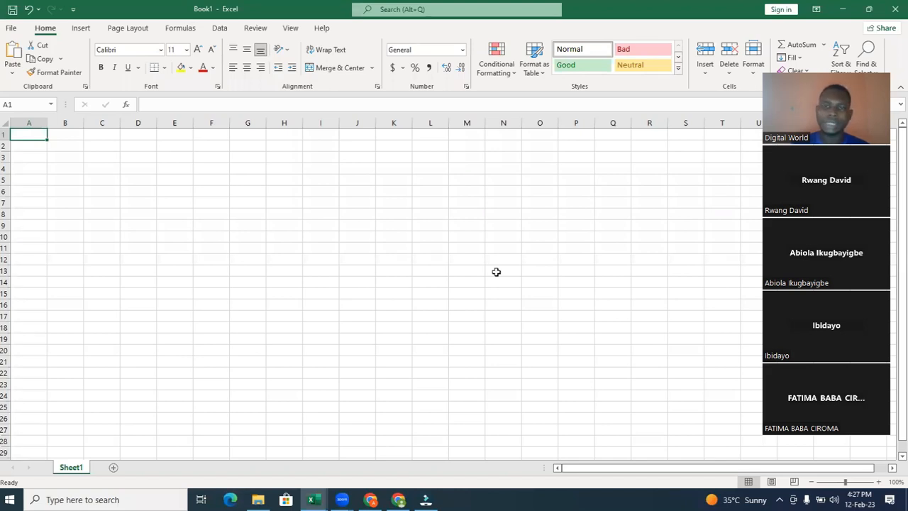
left_click(446, 309)
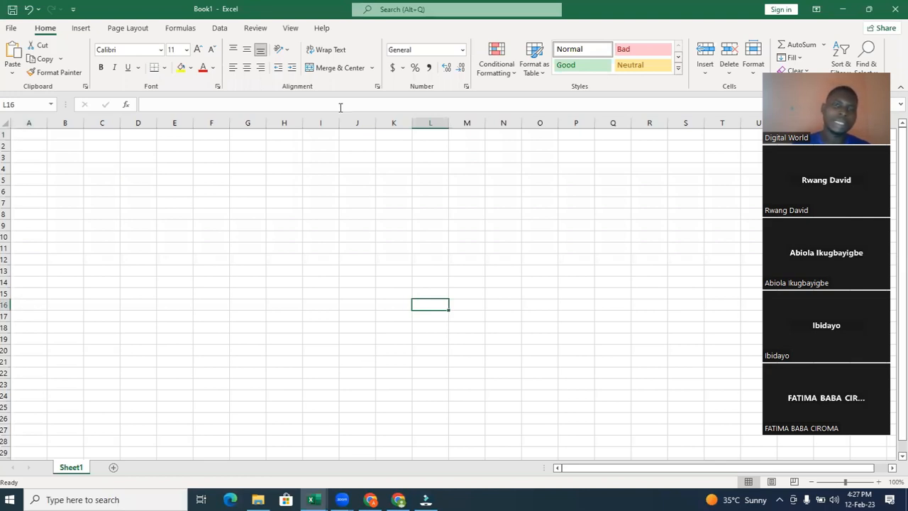
left_click(429, 69)
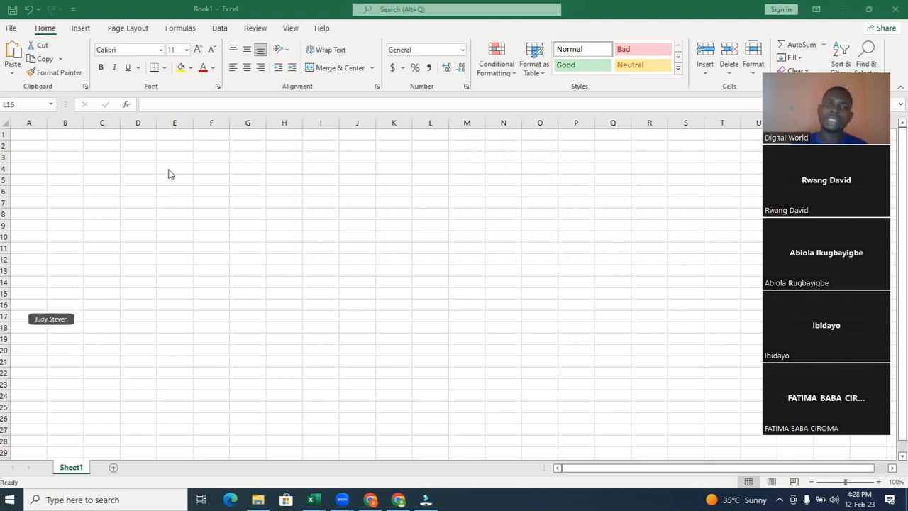
Hide the gridlines on the blank worksheet
left_click(228, 160)
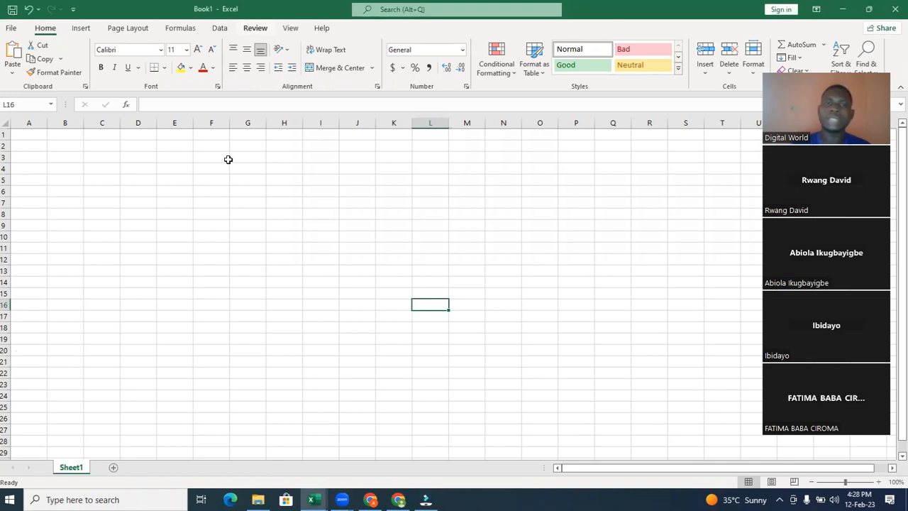
left_click(290, 28)
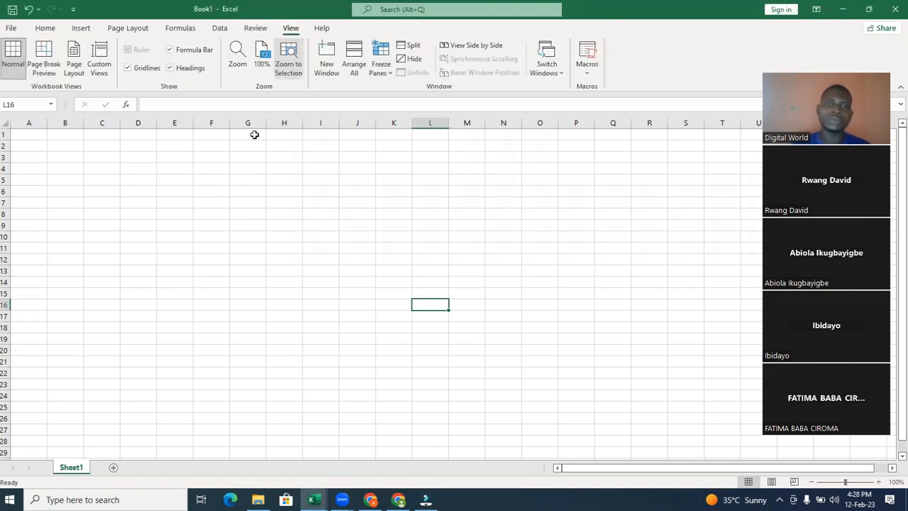
key("alt+w")
key("v")
key("g")
left_click(173, 181)
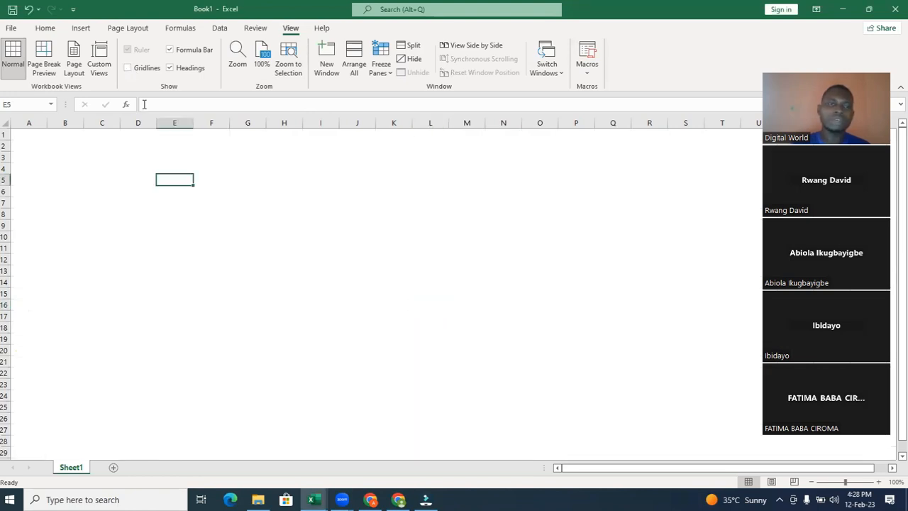
Insert a text box spanning about columns A to H and rows 2 to 7
left_click(45, 28)
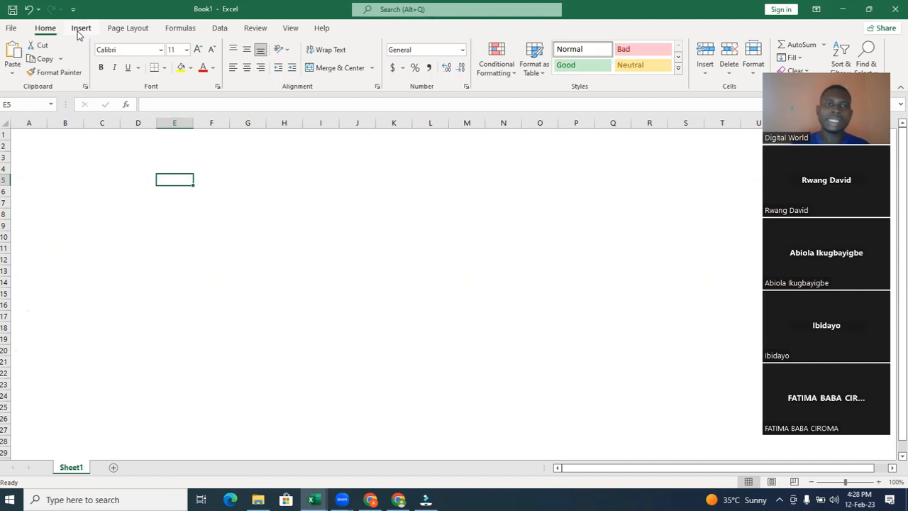
left_click(80, 30)
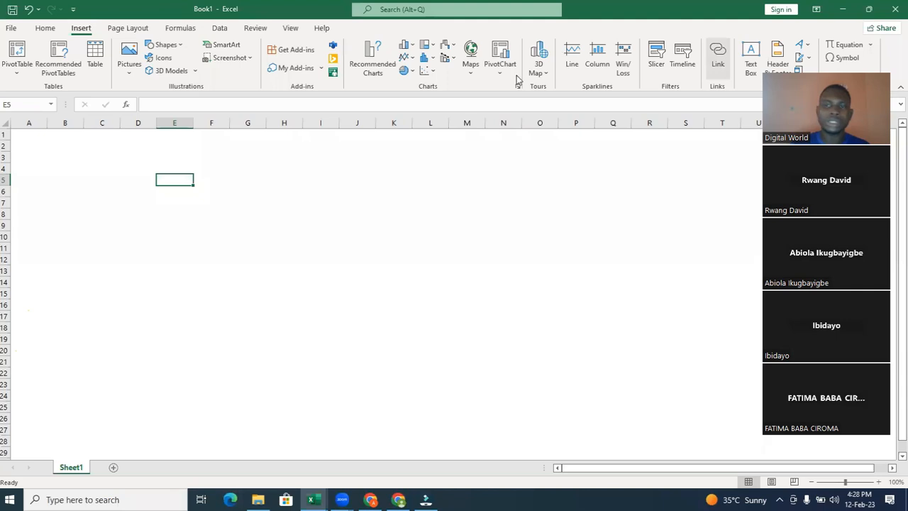
left_click(750, 79)
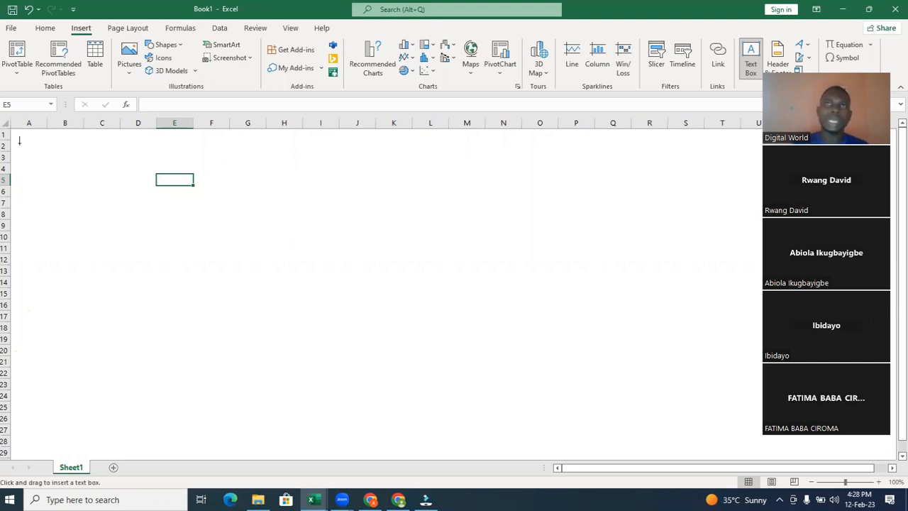
mouse_move(19, 141)
left_mouse_down()
mouse_move(203, 194)
mouse_move(301, 207)
left_mouse_up()
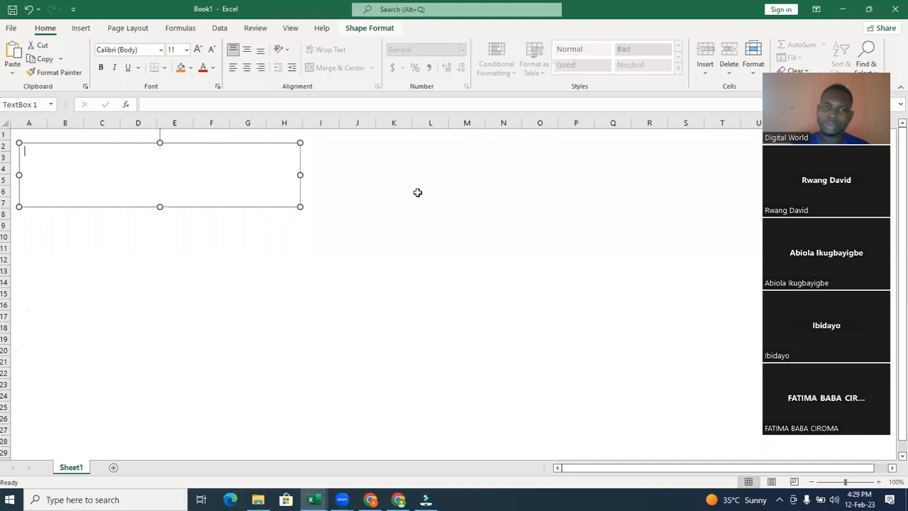
left_click(399, 236)
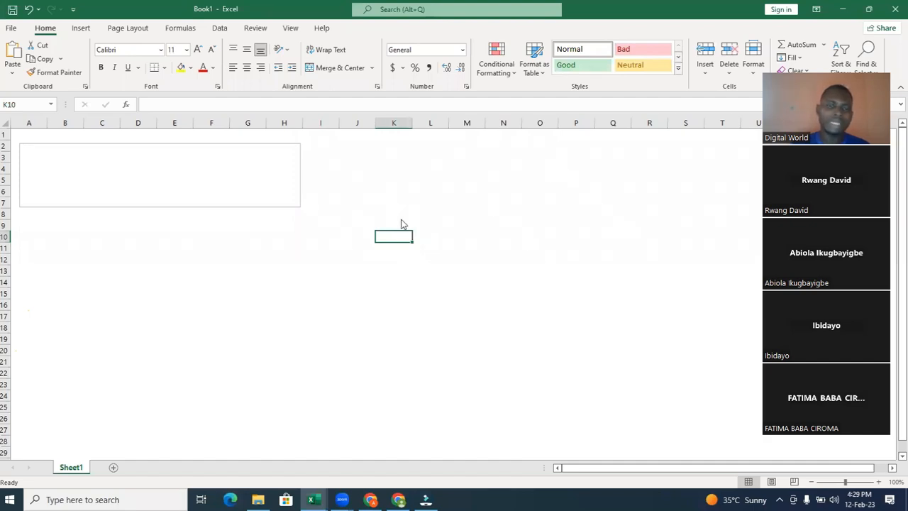
Enter "Welcome to the class" in the text box
left_click(349, 176)
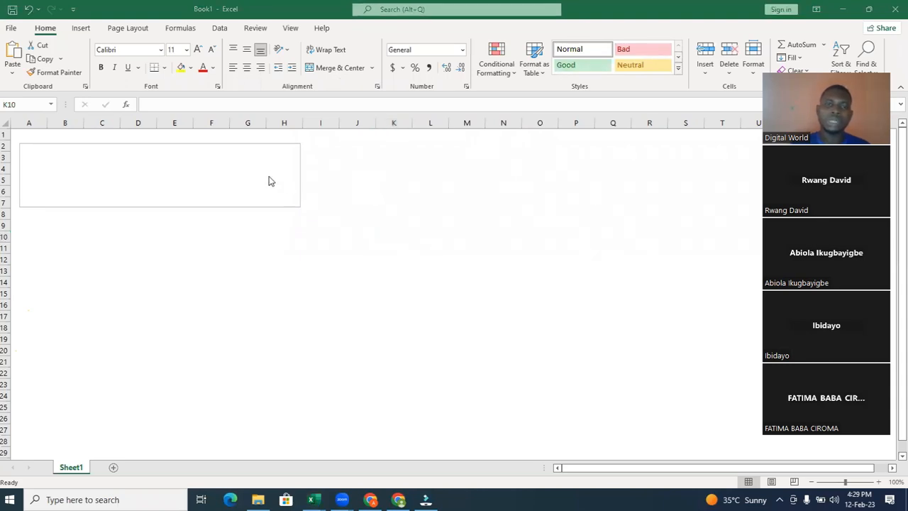
left_click(233, 151)
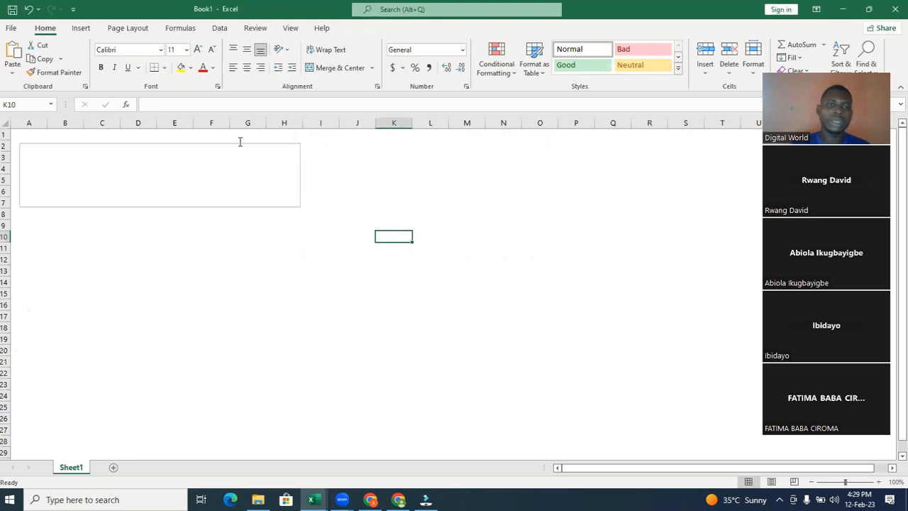
left_click(239, 151)
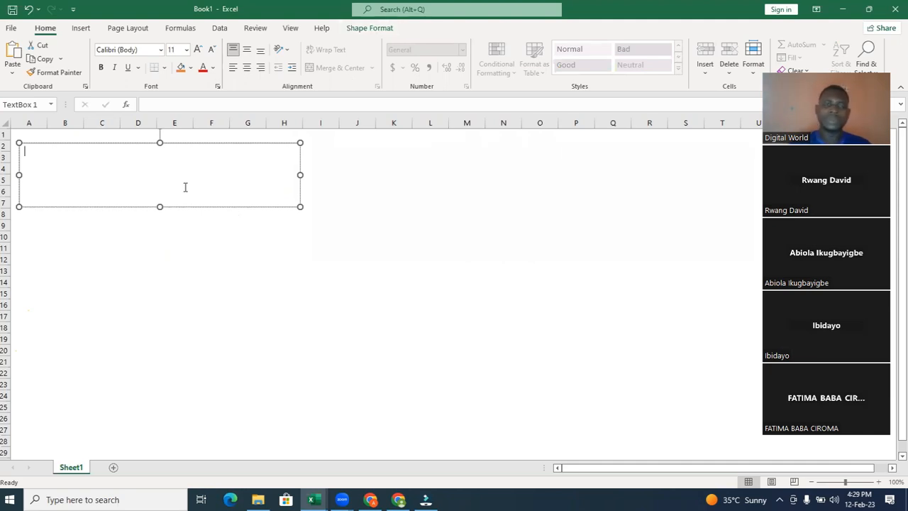
type("Wel")
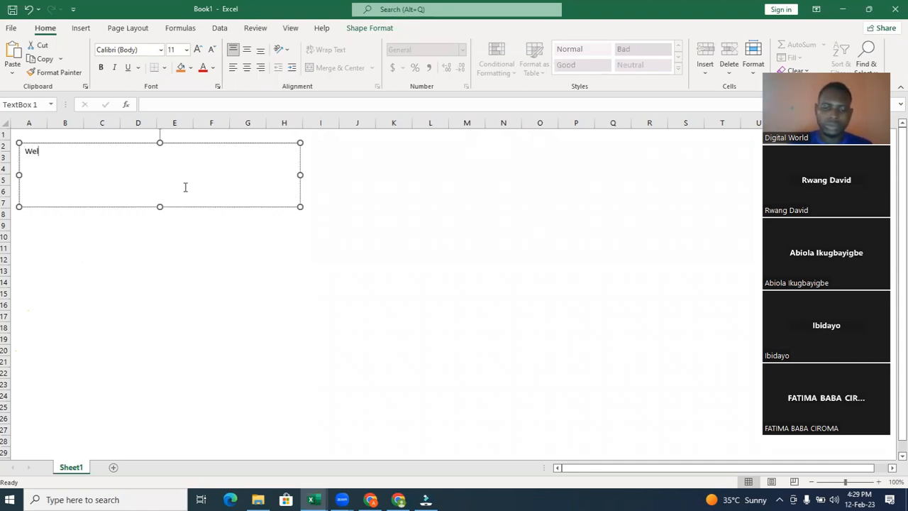
type("come ")
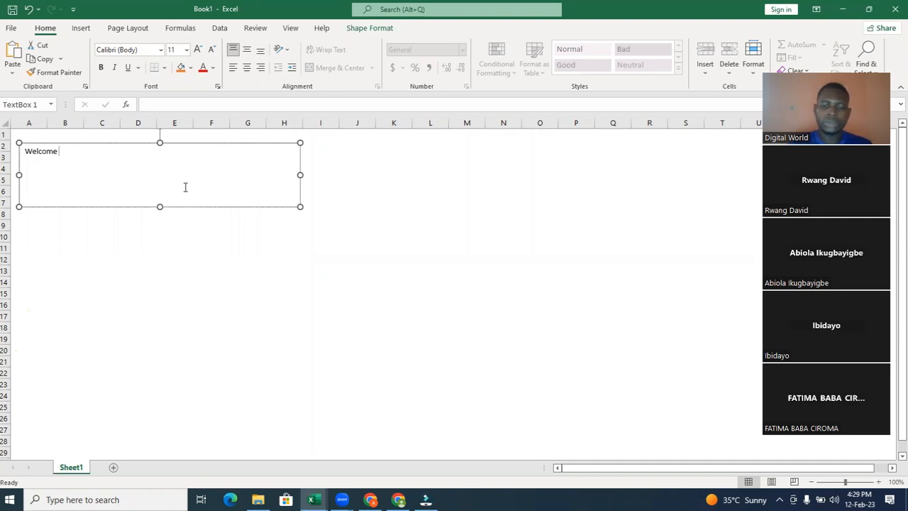
type("to the class")
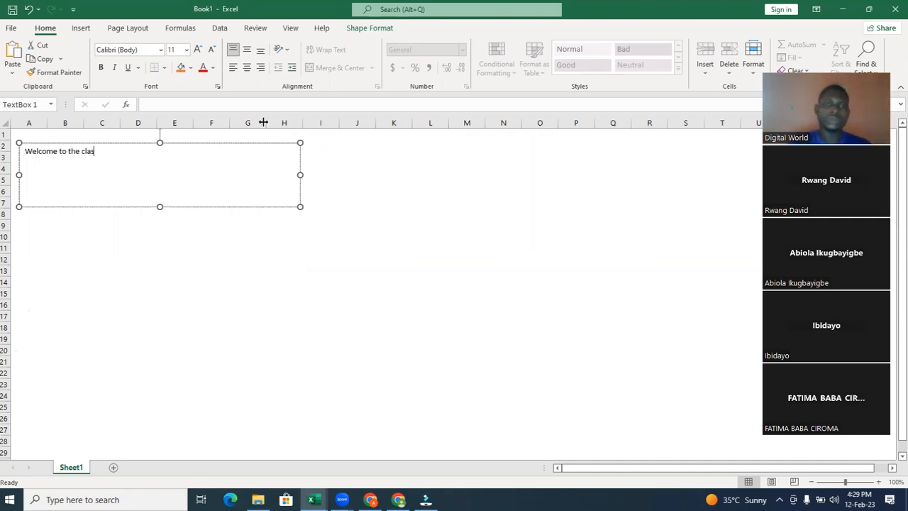
Shrink the text box to fit closely around its text and move it to rows 1 to 3, over columns A to D
double_click(114, 163)
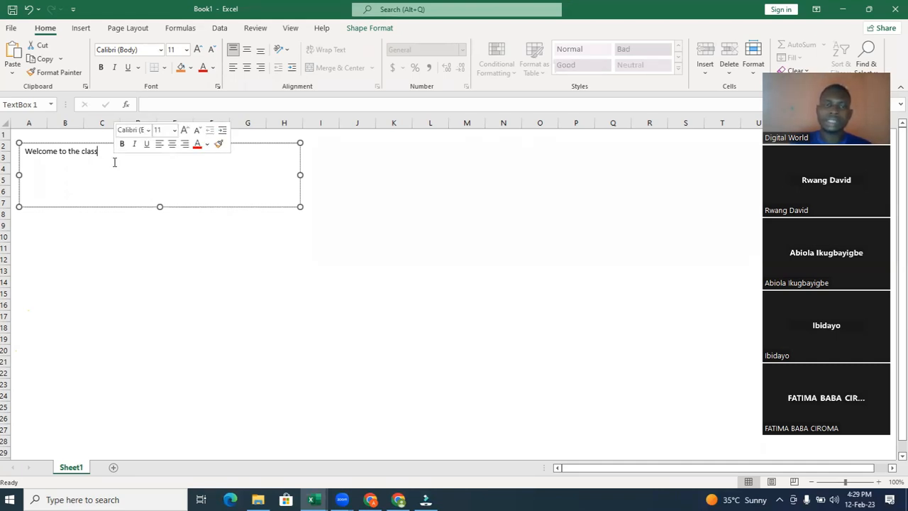
left_click_drag(303, 176, 227, 178)
left_click_drag(120, 173, 123, 172)
left_click_drag(75, 206, 209, 223)
left_click_drag(364, 171, 143, 186)
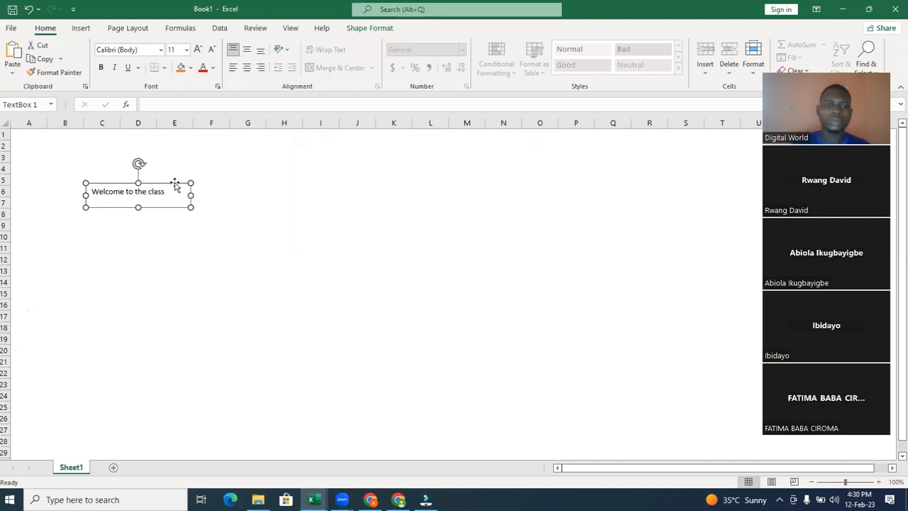
left_click_drag(454, 194, 135, 229)
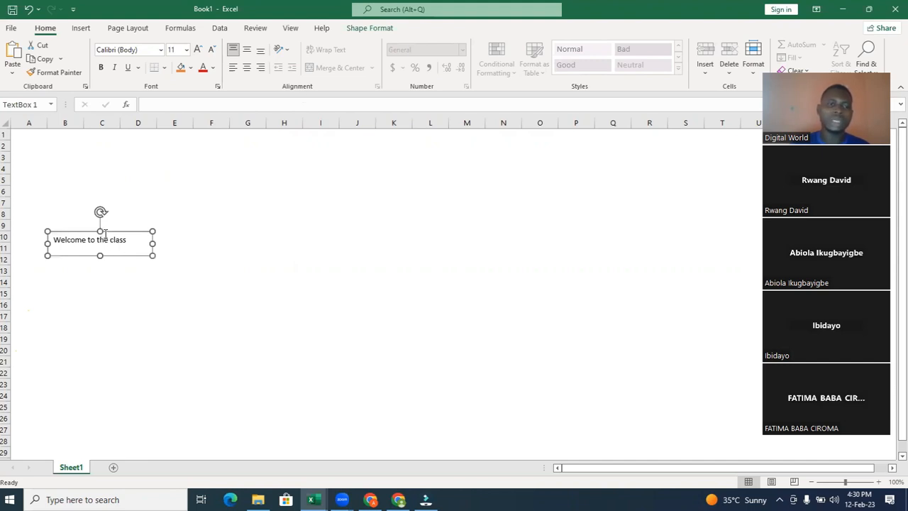
left_click_drag(94, 198, 77, 134)
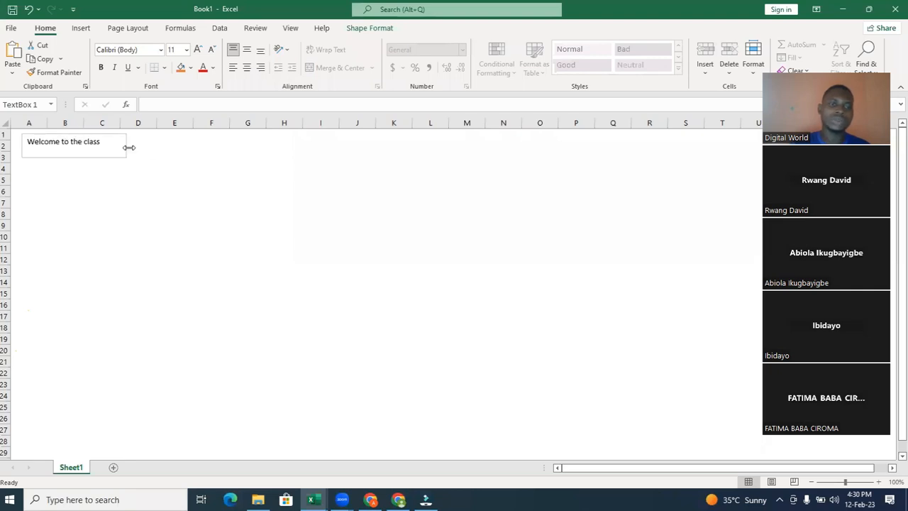
Widen the text box so that it extends across to column N
left_click(127, 147)
left_click_drag(287, 134, 512, 145)
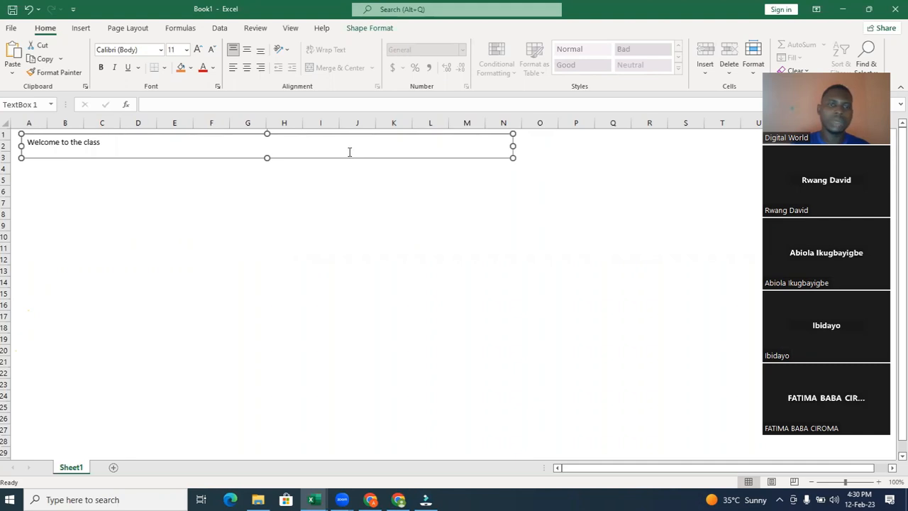
left_click(349, 151)
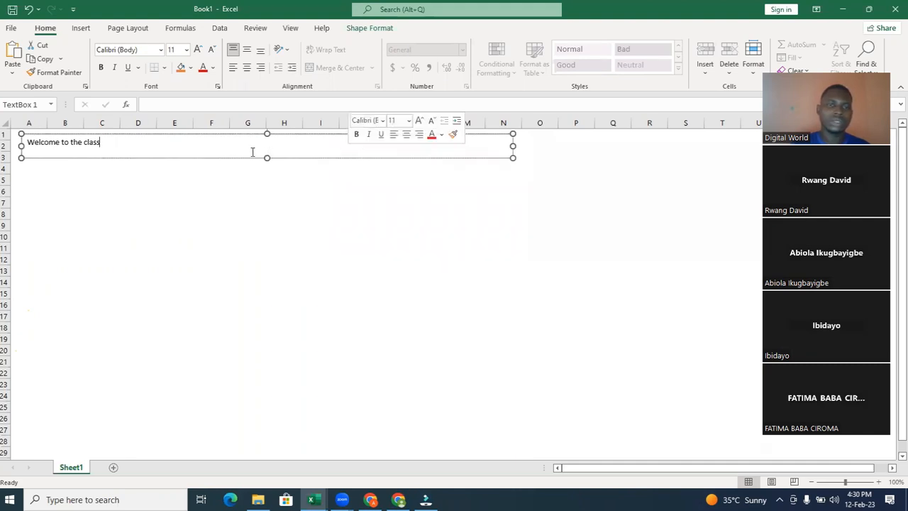
Center the text box's "Welcome to the class" text and format it as bold at 24 pt
triple_click(39, 142)
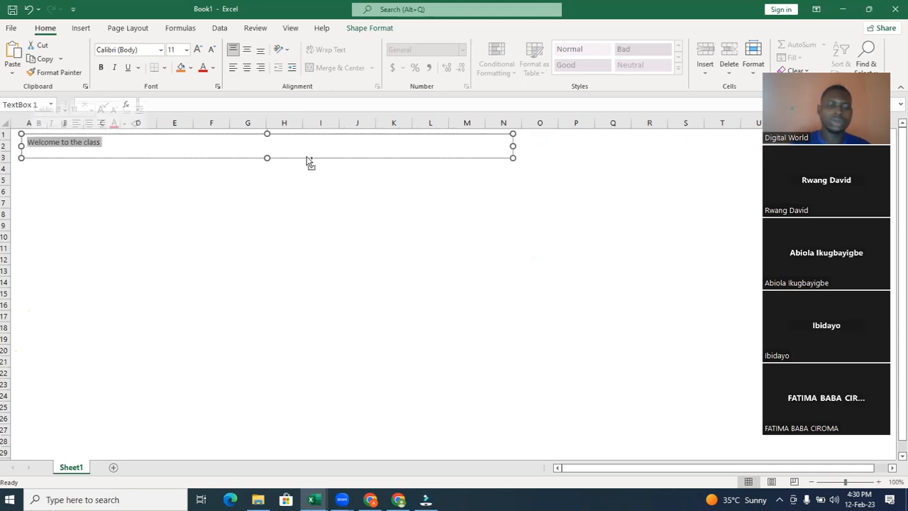
key("ctrl+e")
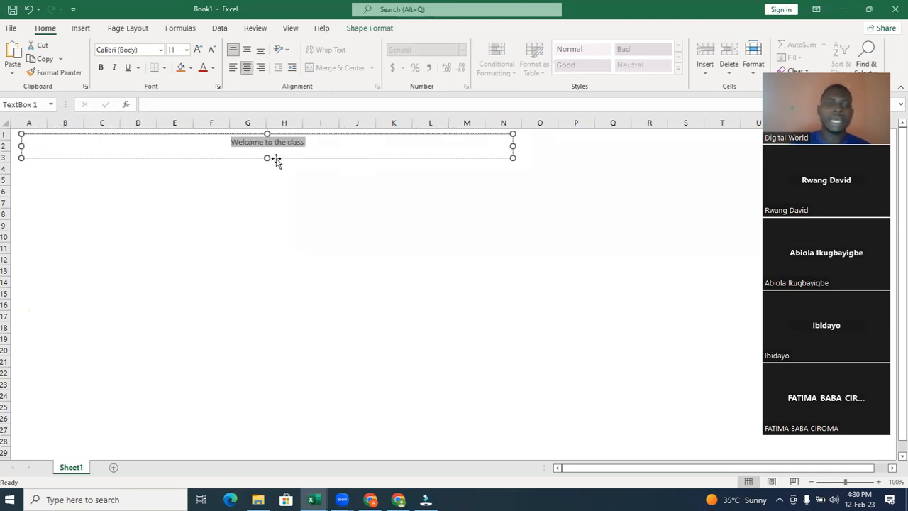
left_click(198, 49)
left_click(199, 51)
left_click(199, 50)
left_click(199, 50)
left_click(199, 50)
left_click(200, 51)
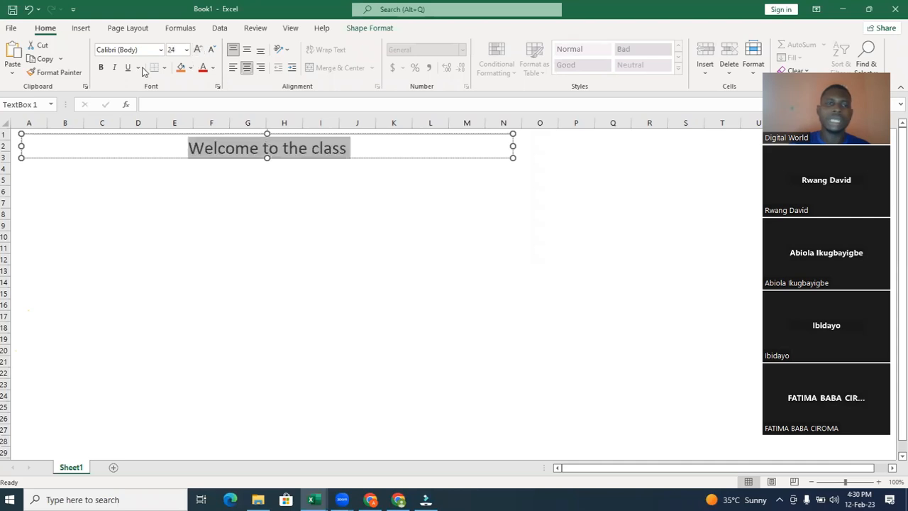
left_click(102, 68)
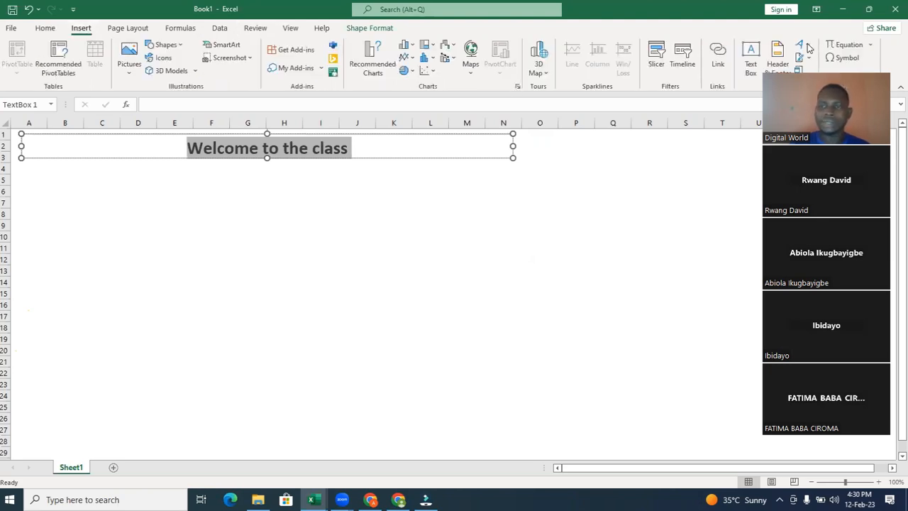
Convert the selected text into an orange WordArt heading and place it below the text box, over about columns C to M
left_click(808, 48)
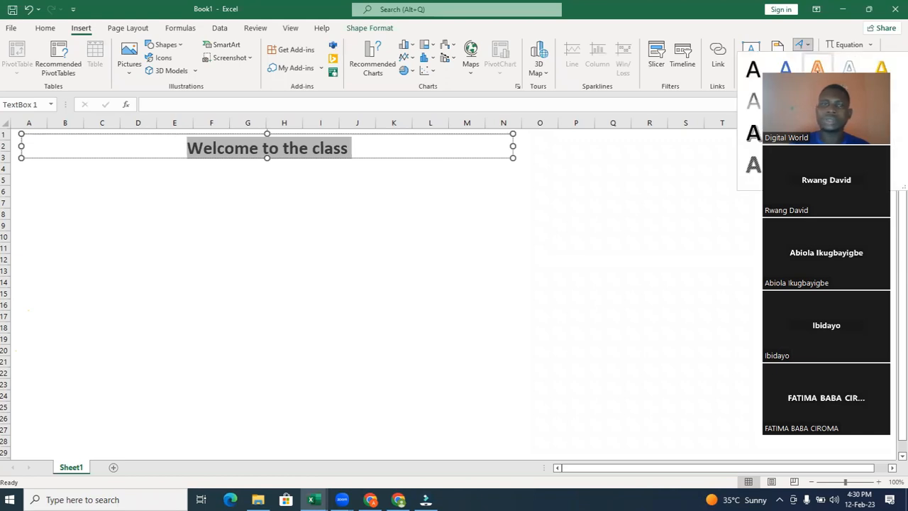
left_click(816, 71)
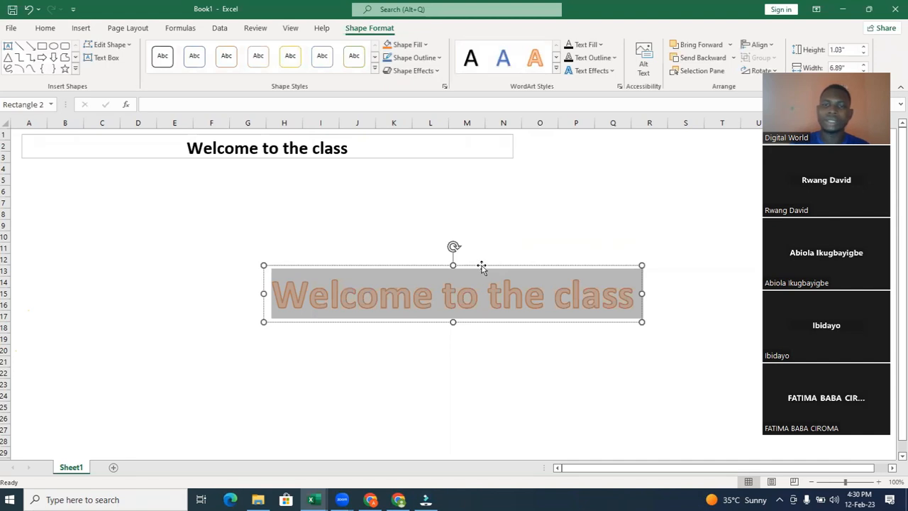
left_click(480, 267)
left_click_drag(420, 254, 307, 212)
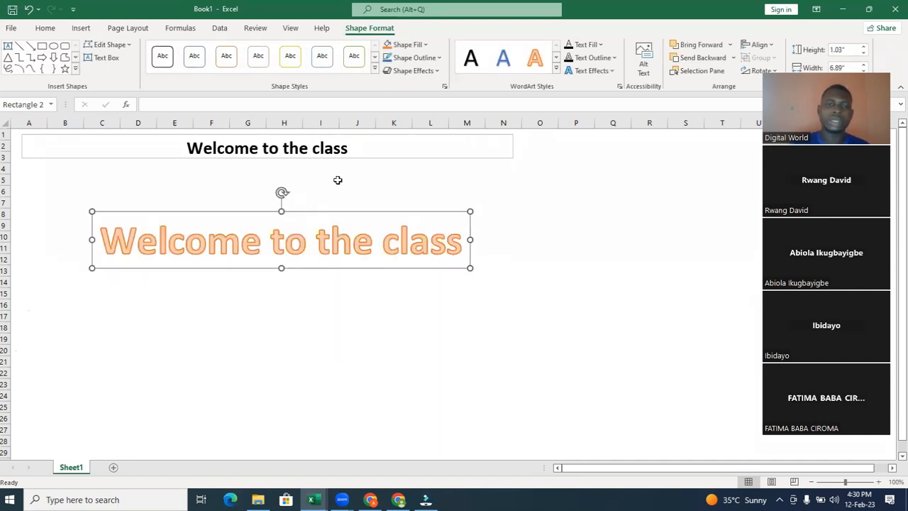
Delete the original text box and move the WordArt heading up to about rows 2 to 6
left_click(309, 134)
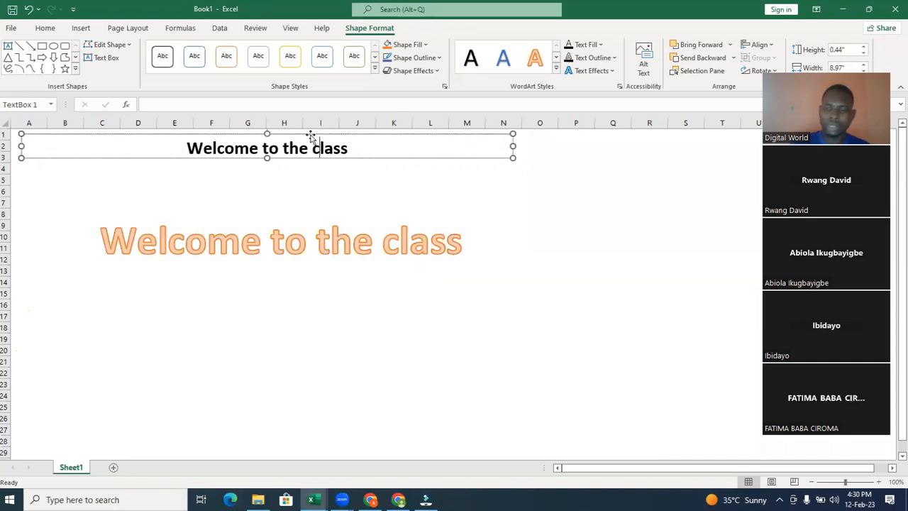
key("Delete")
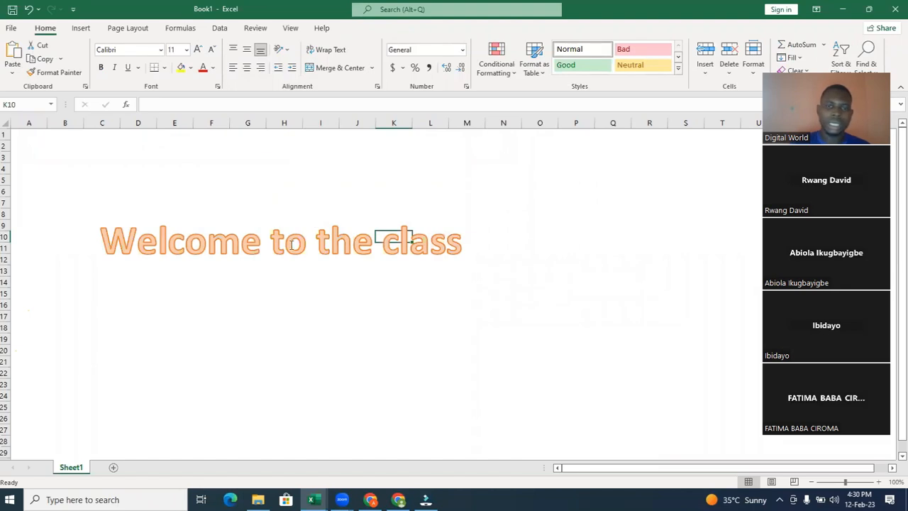
left_click(283, 216)
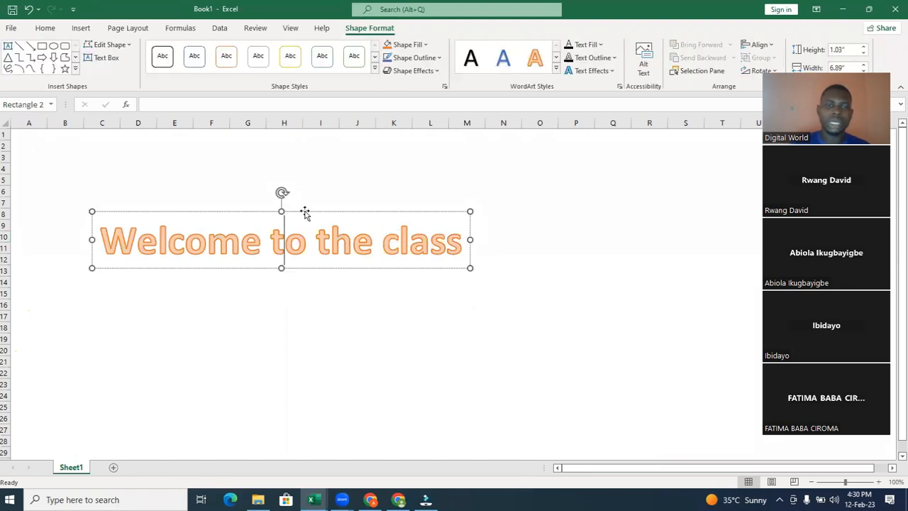
left_click_drag(305, 206, 291, 138)
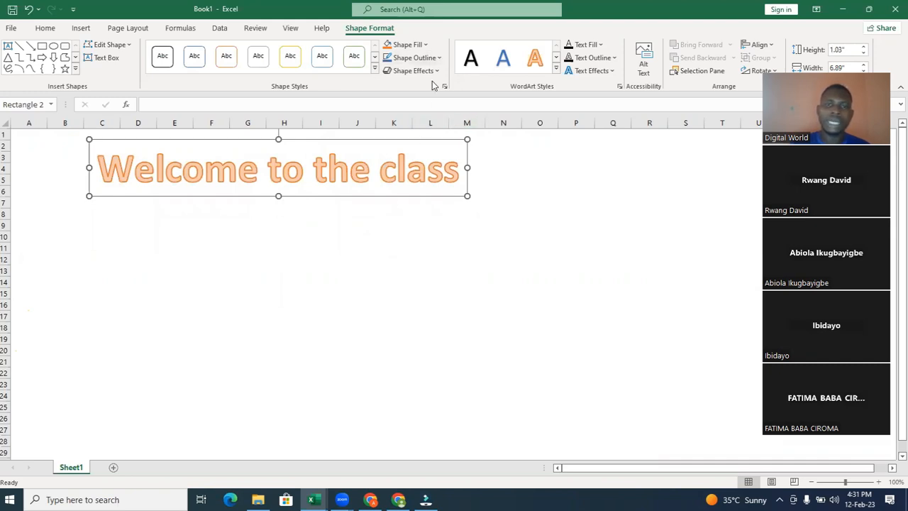
Fill the WordArt heading's shape with Blue-Gray, Text 2, Lighter 40% and give it a red 3 pt outline
left_click(424, 45)
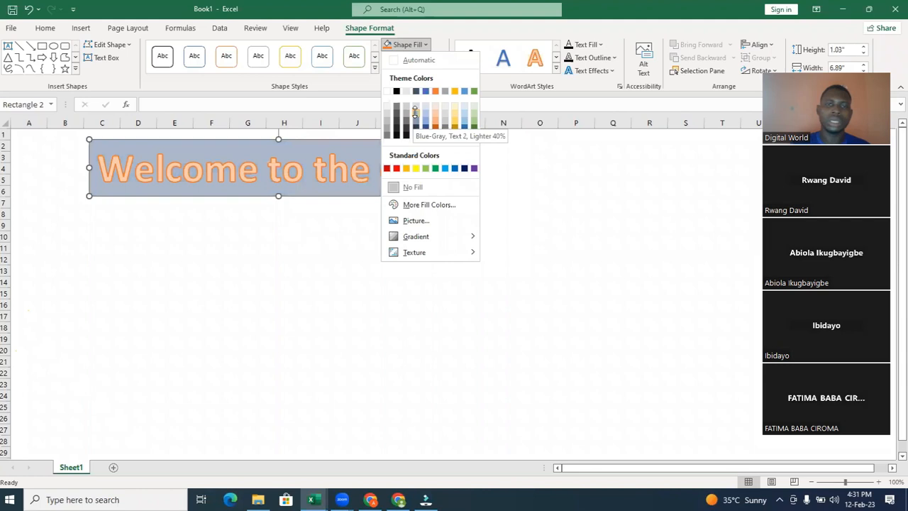
left_click(416, 115)
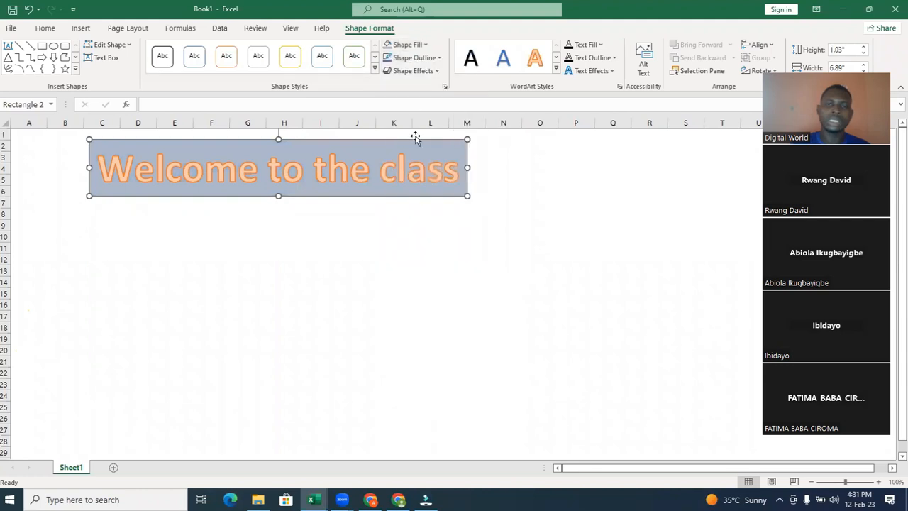
left_click(421, 60)
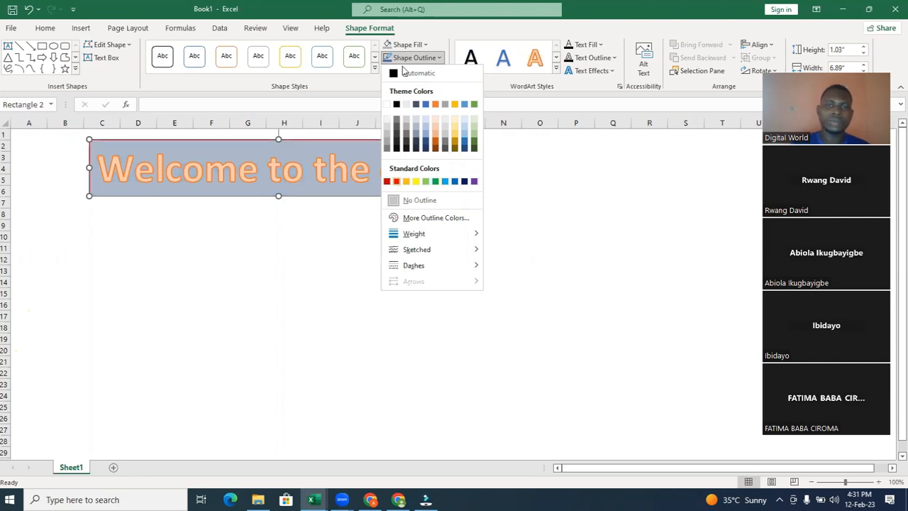
left_click(402, 60)
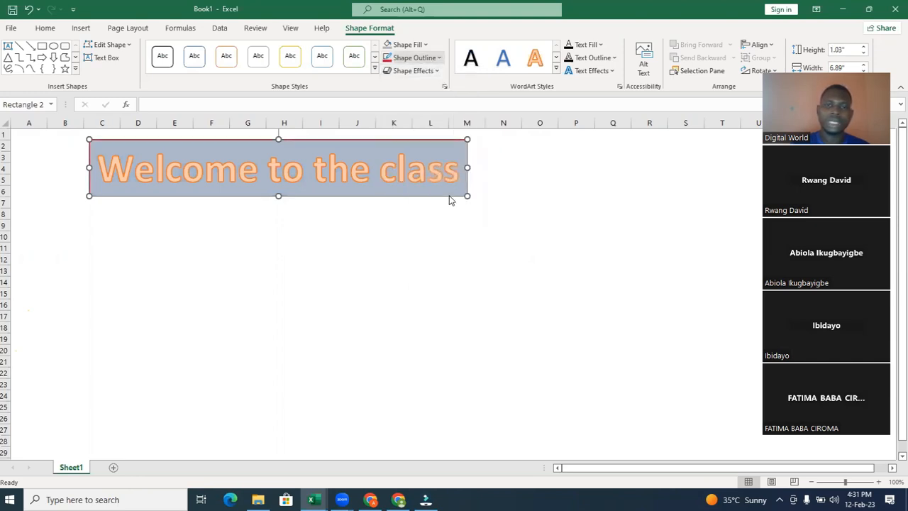
left_click(425, 58)
mouse_move(454, 234)
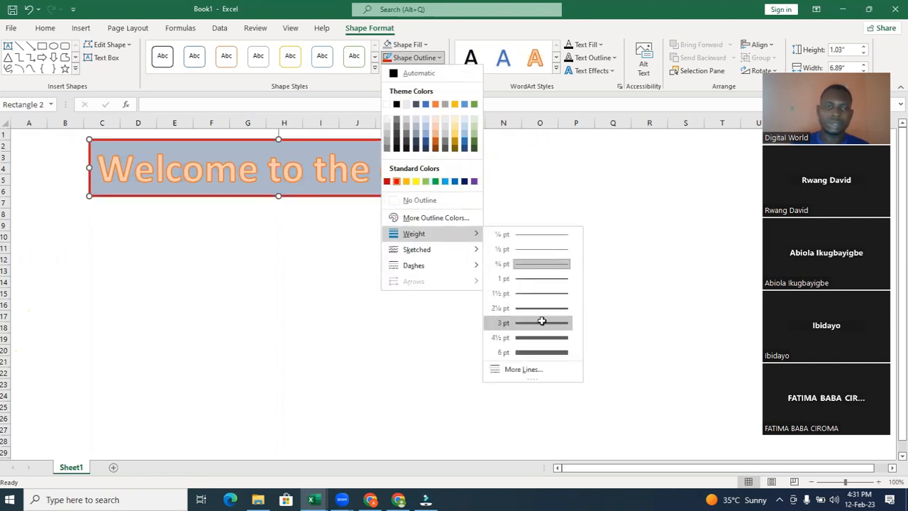
left_click(436, 87)
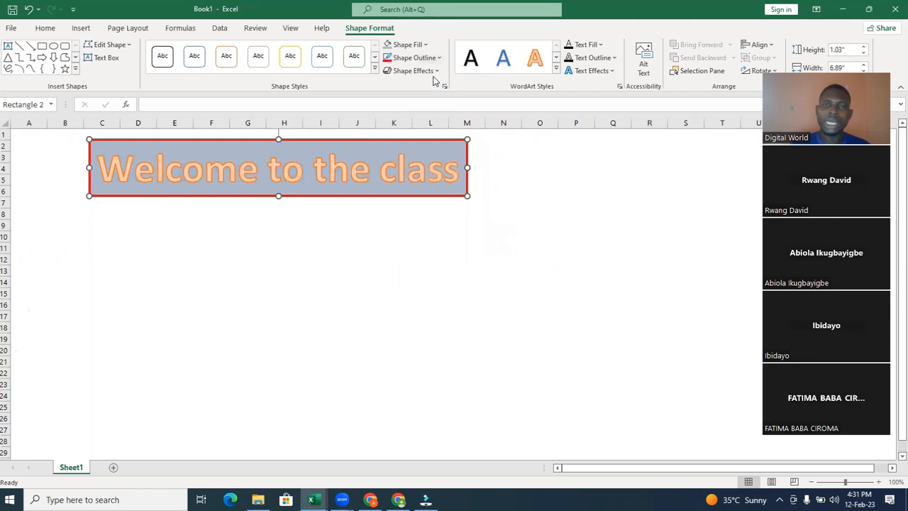
Apply the last bevel preset of the first row as a shape effect to the WordArt heading and deselect it
left_click(431, 71)
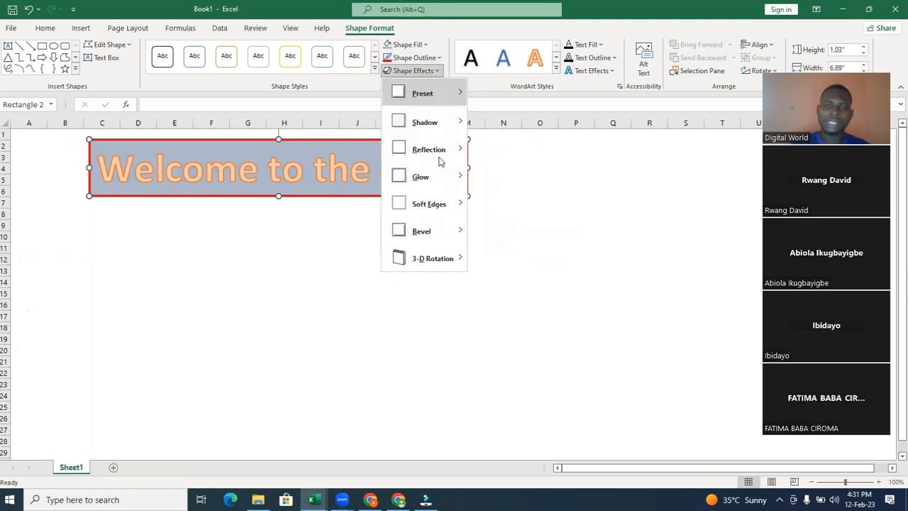
mouse_move(434, 157)
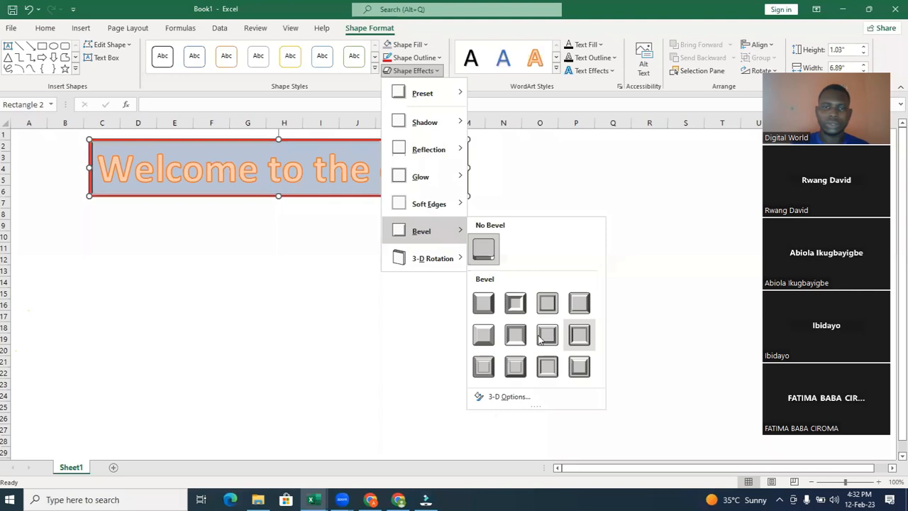
left_click(593, 310)
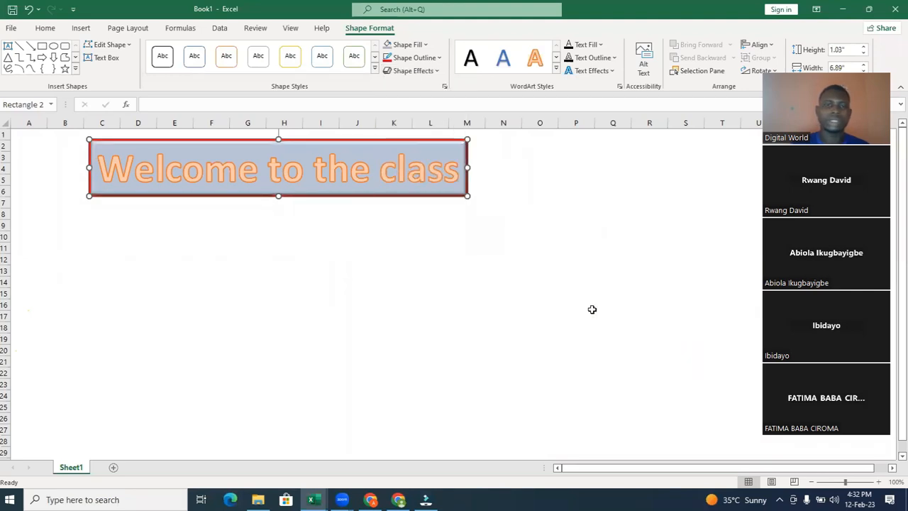
left_click(525, 295)
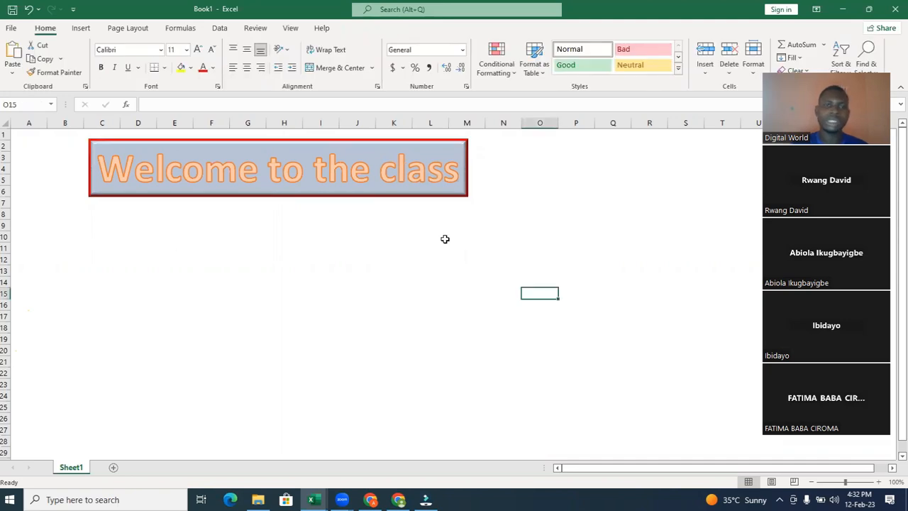
left_click(423, 53)
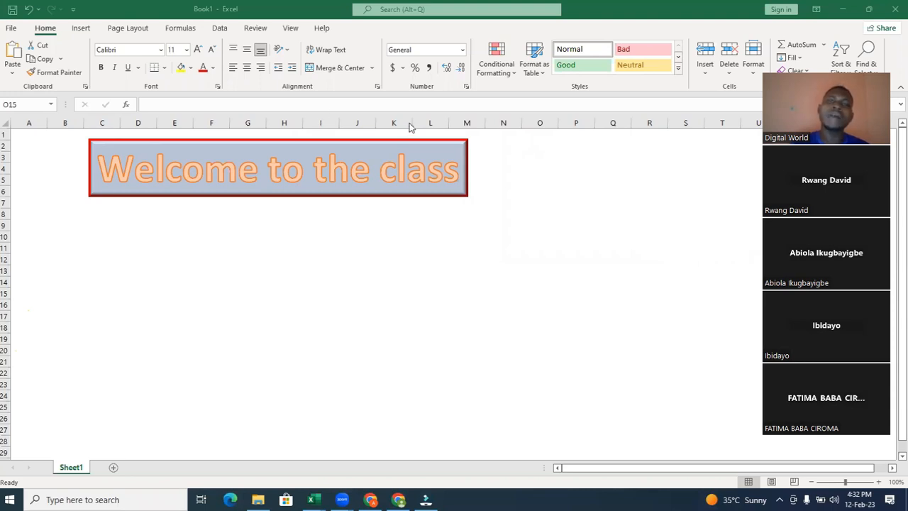
scroll(378, 276, "down", 20)
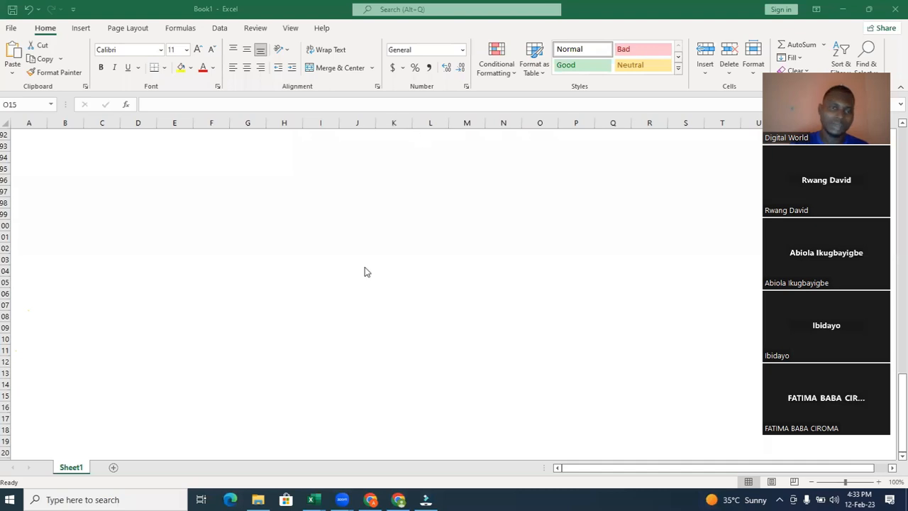
left_click(900, 411)
left_click_drag(892, 412, 894, 49)
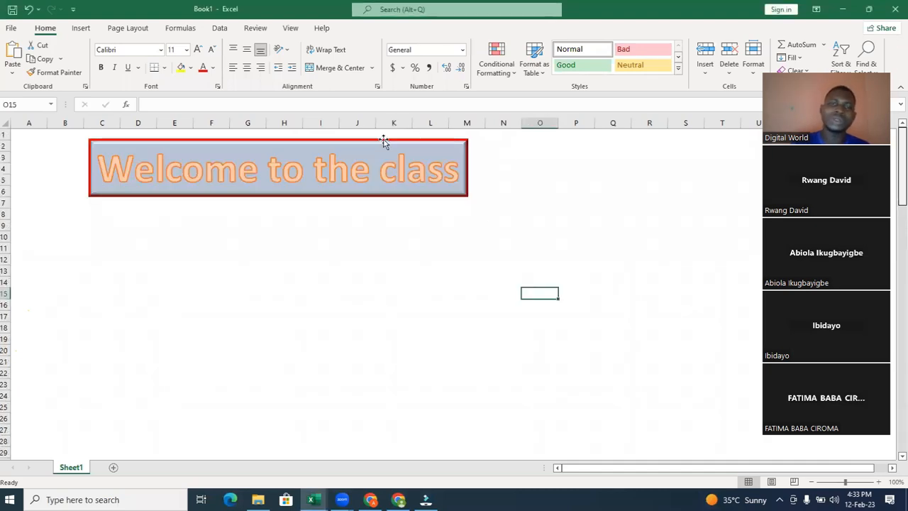
Delete the "Welcome to the class" WordArt heading from the sheet
left_click(374, 155)
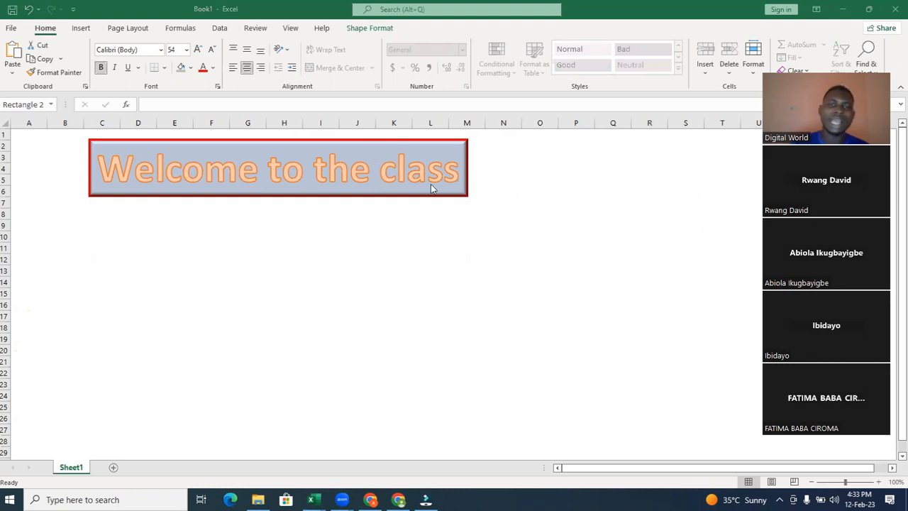
left_click(449, 146)
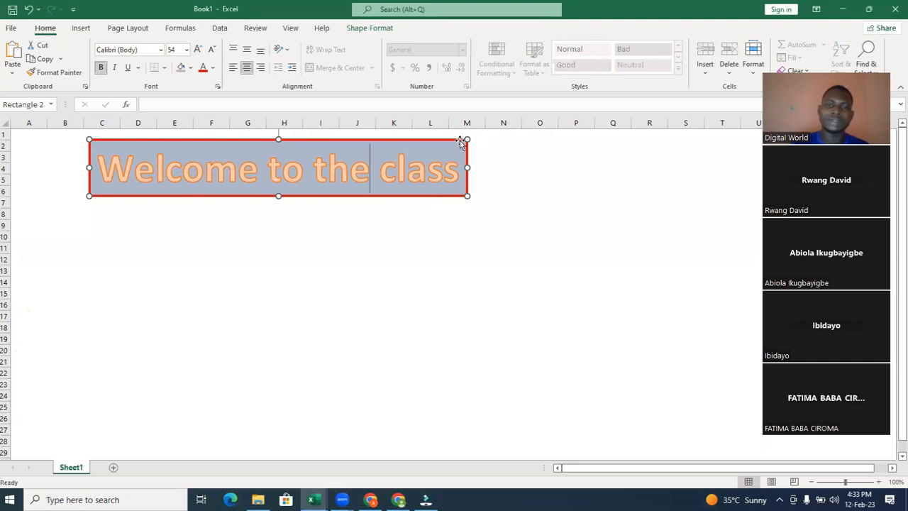
left_click(459, 140)
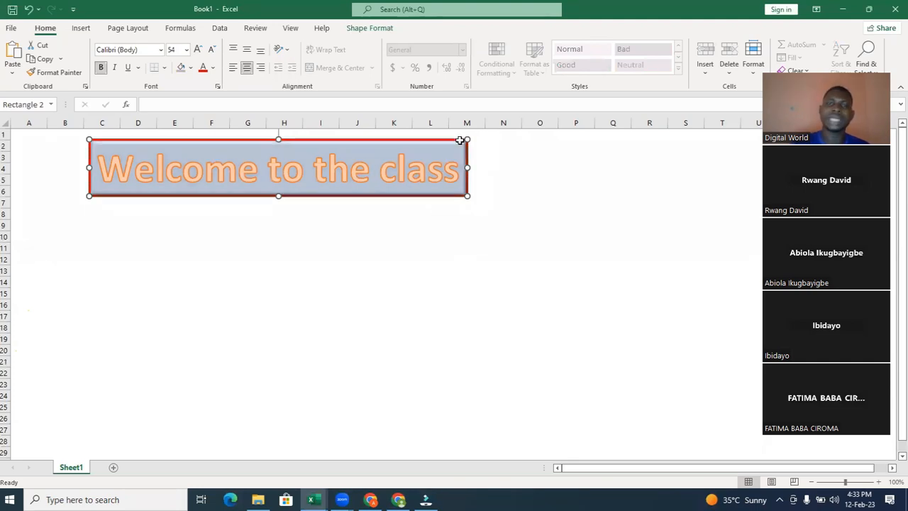
key("Delete")
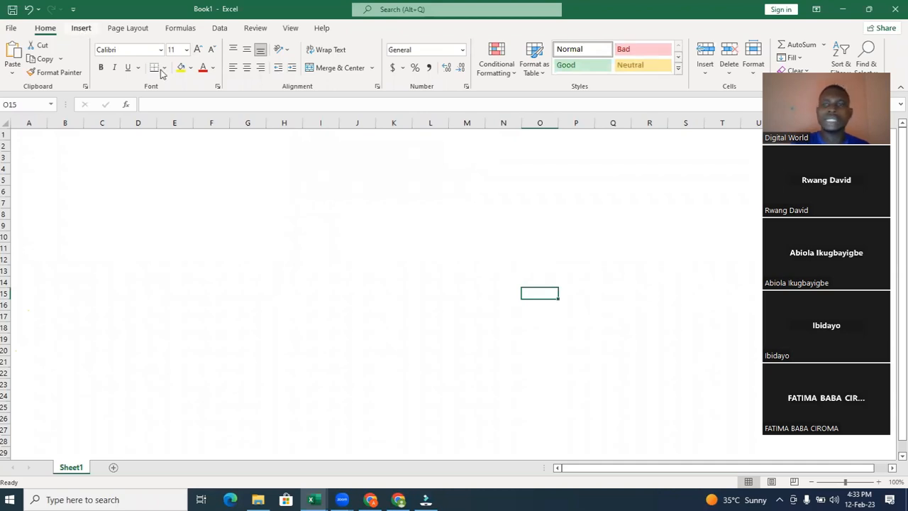
Insert two empty text boxes, a small one at about L13 to M17 and a wider one at about C4 to G9
left_click(81, 28)
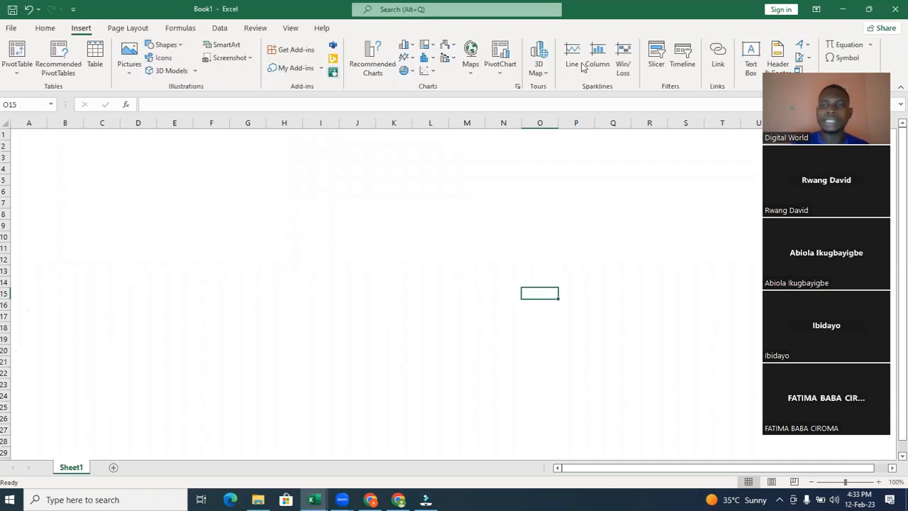
left_click(756, 74)
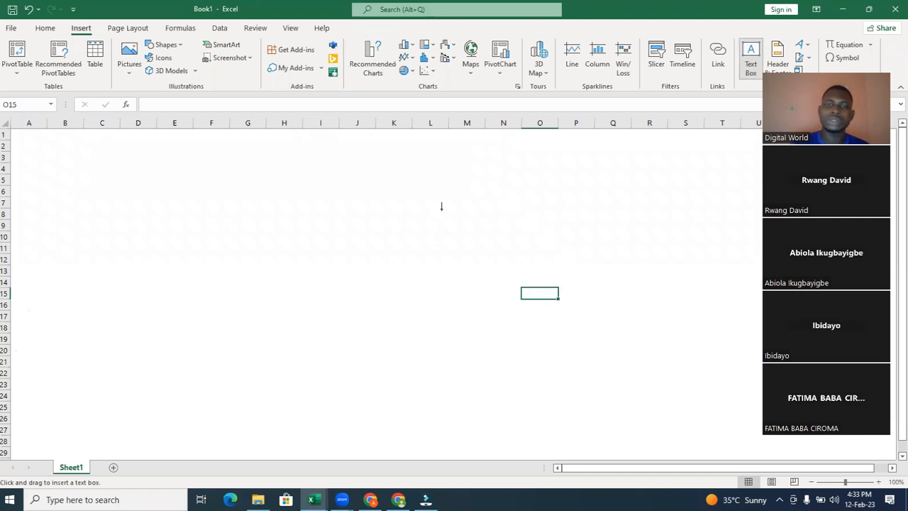
left_click(425, 267)
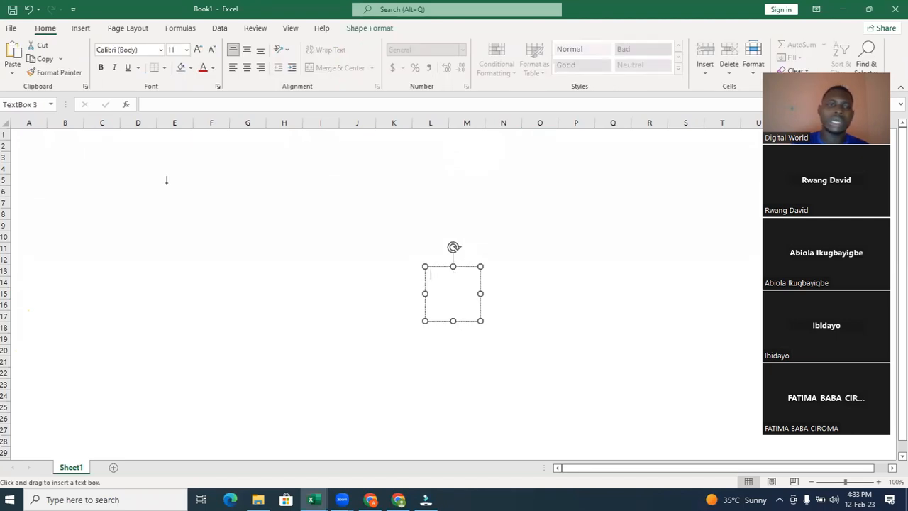
left_click_drag(262, 225, 106, 170)
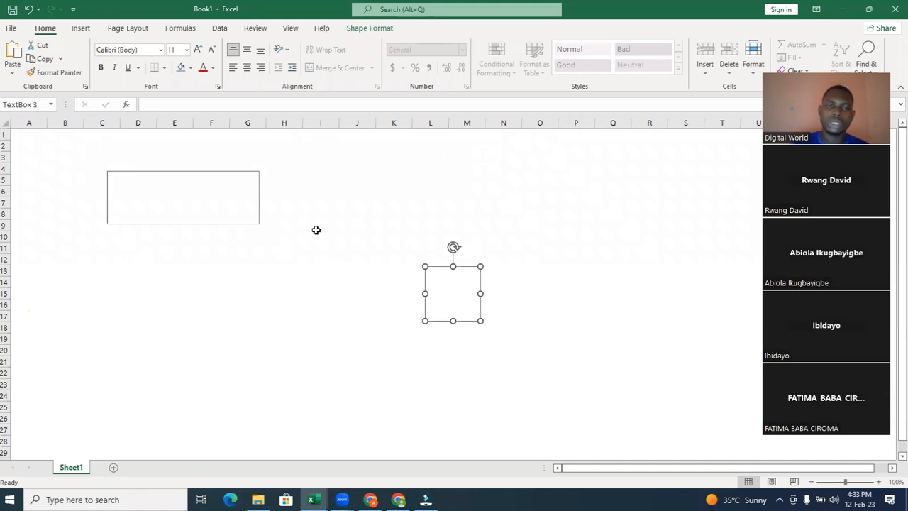
Delete both empty text boxes, the wide one first and the small one second
left_click(229, 172)
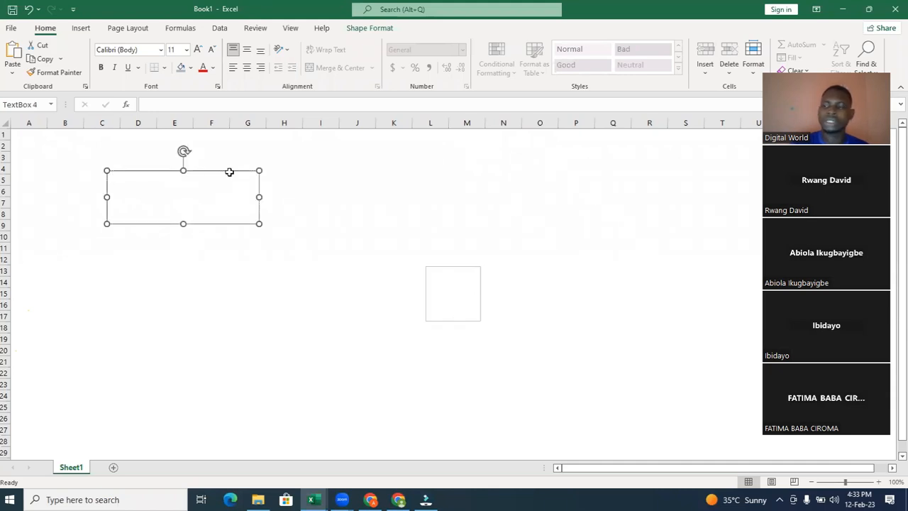
key("Delete")
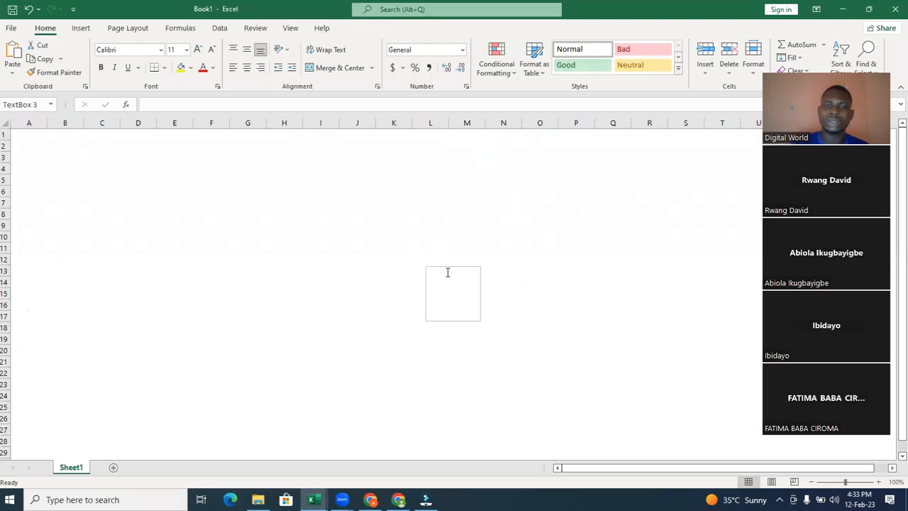
left_click(432, 268)
left_click(432, 268)
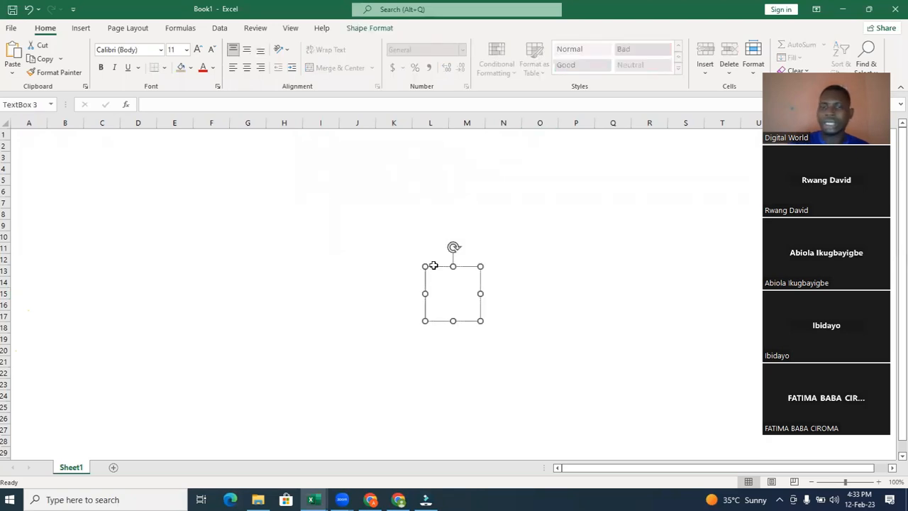
key("Delete")
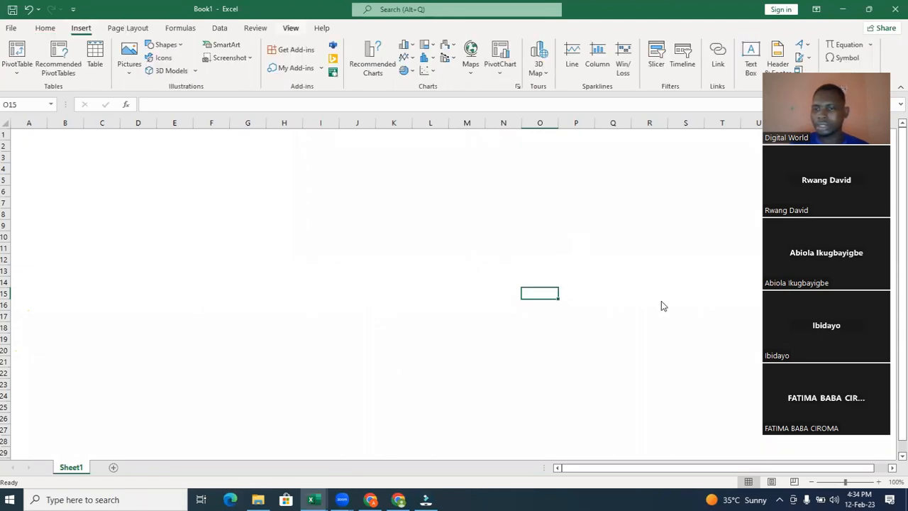
Switch the worksheet's gridlines on and off several times, leaving them shown
left_click(661, 300)
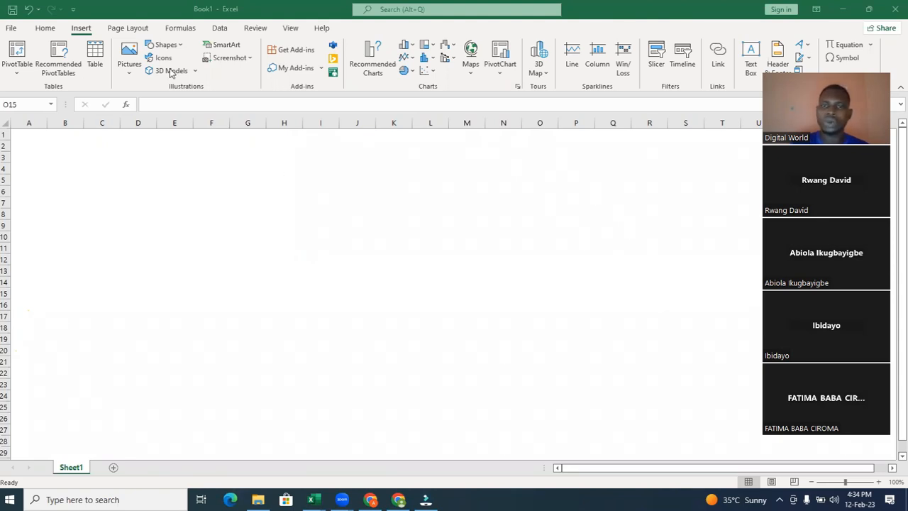
left_click(290, 29)
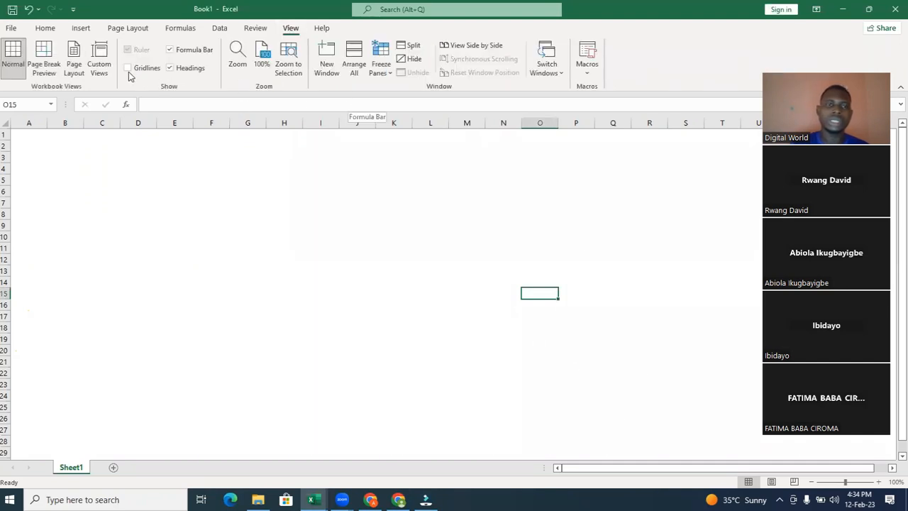
left_click(129, 71)
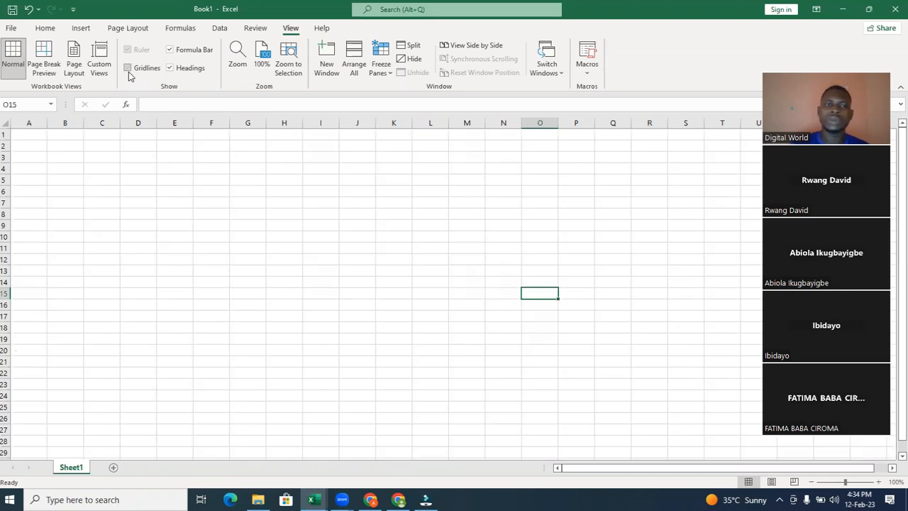
left_click(128, 71)
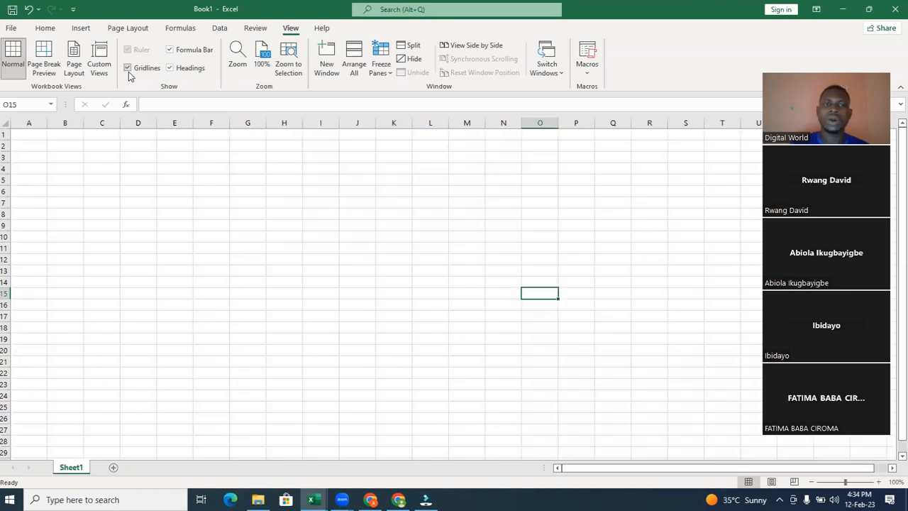
left_click(129, 71)
left_click(128, 72)
left_click(128, 72)
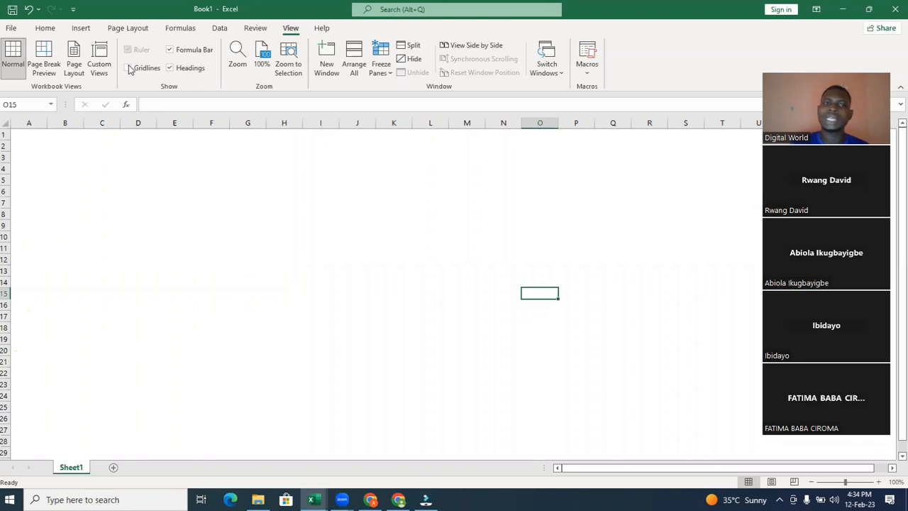
left_click(129, 67)
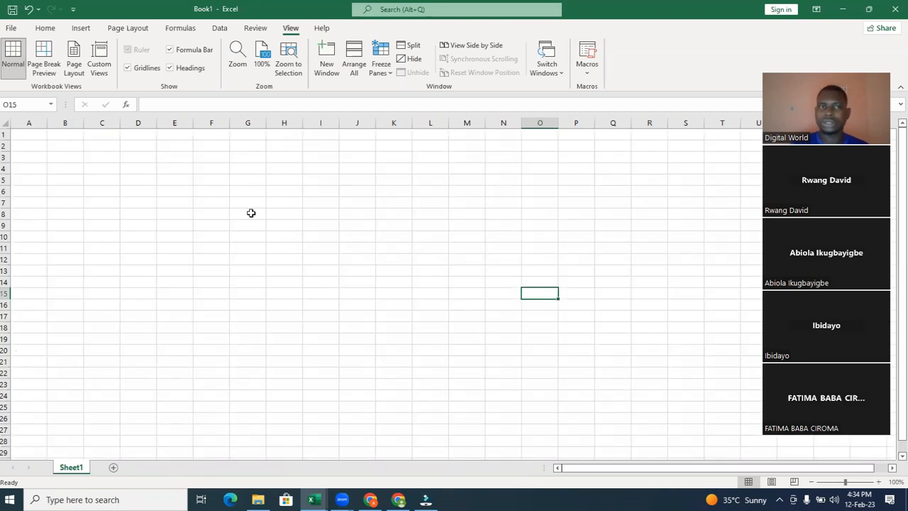
double_click(269, 248)
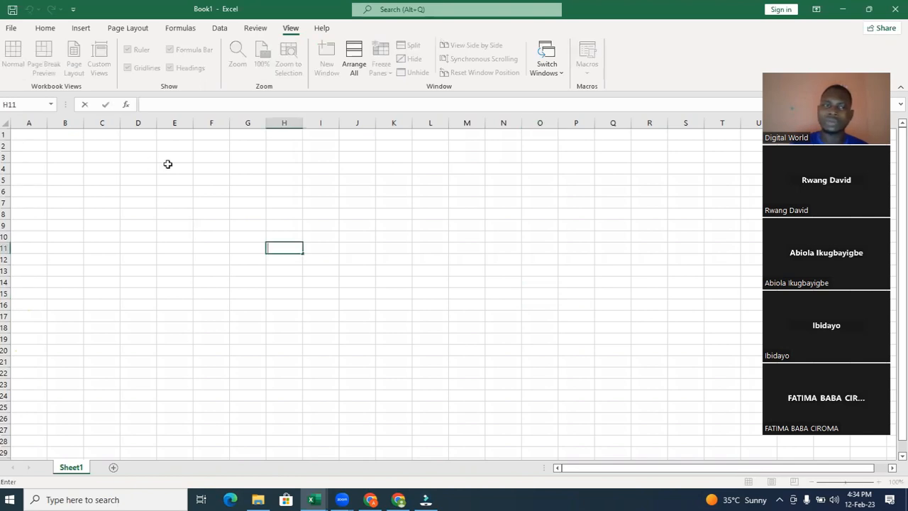
left_click(173, 224)
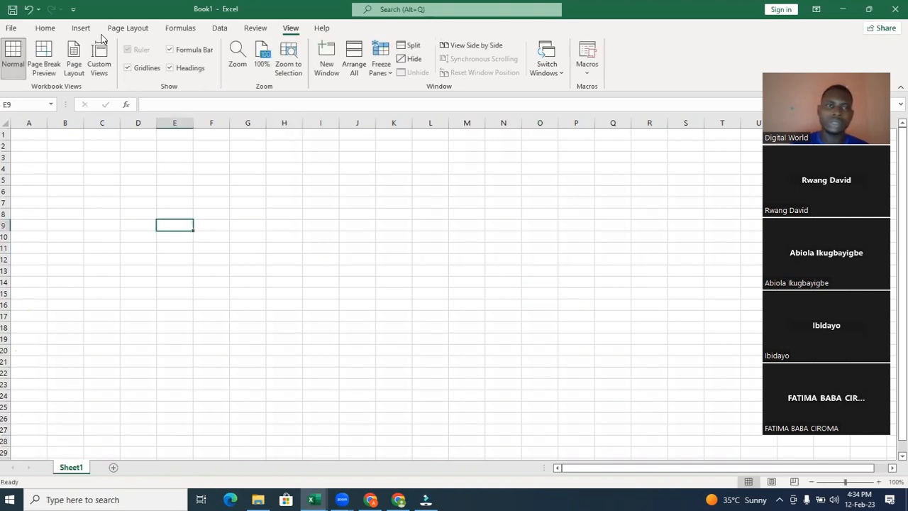
left_click(81, 29)
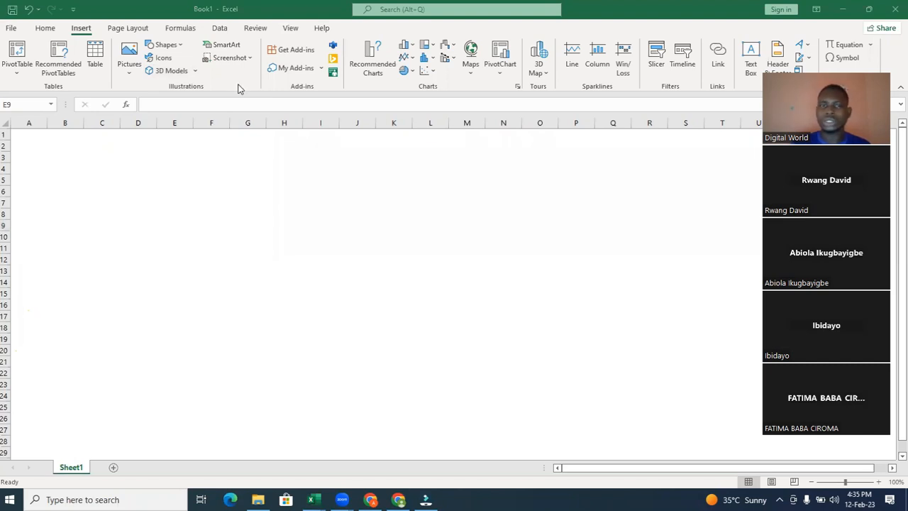
scroll(239, 89, "down", 5)
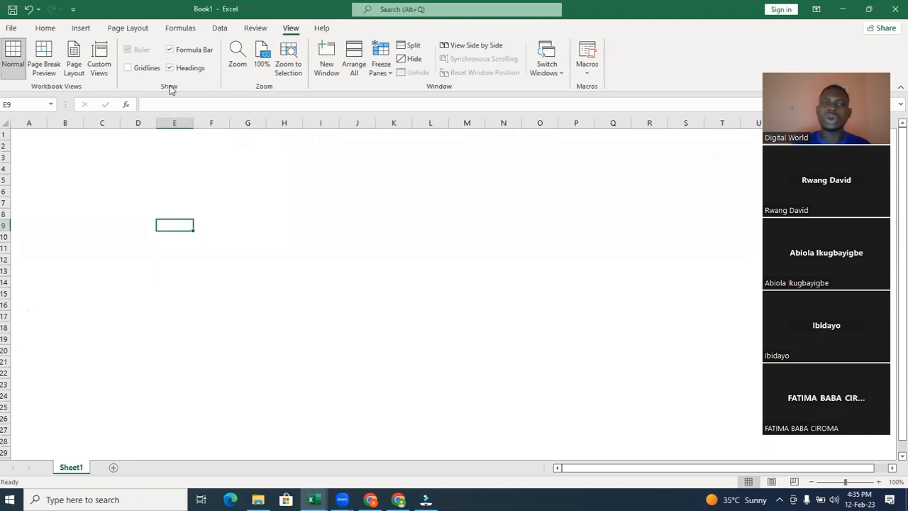
Switch the worksheet's gridlines on and back off
left_click(130, 71)
left_click(130, 69)
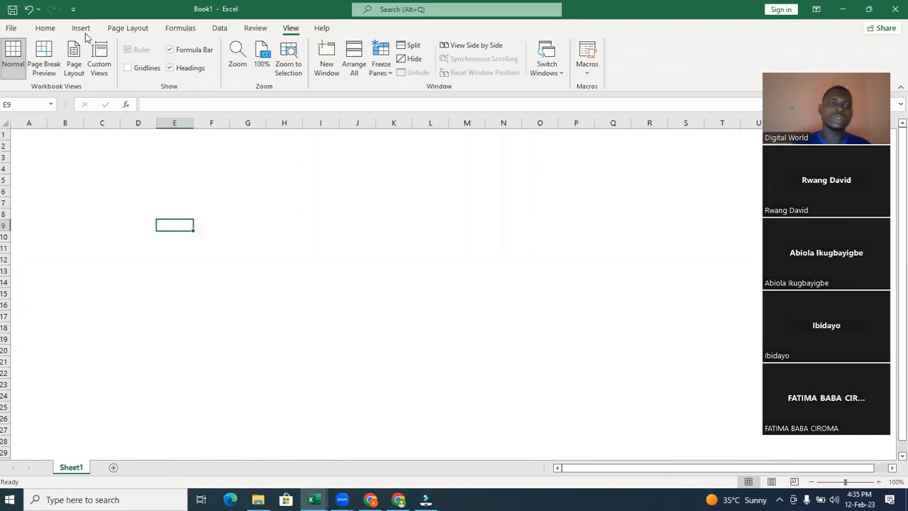
Insert an empty text box at about A2 to I7 and delete it
left_click(81, 28)
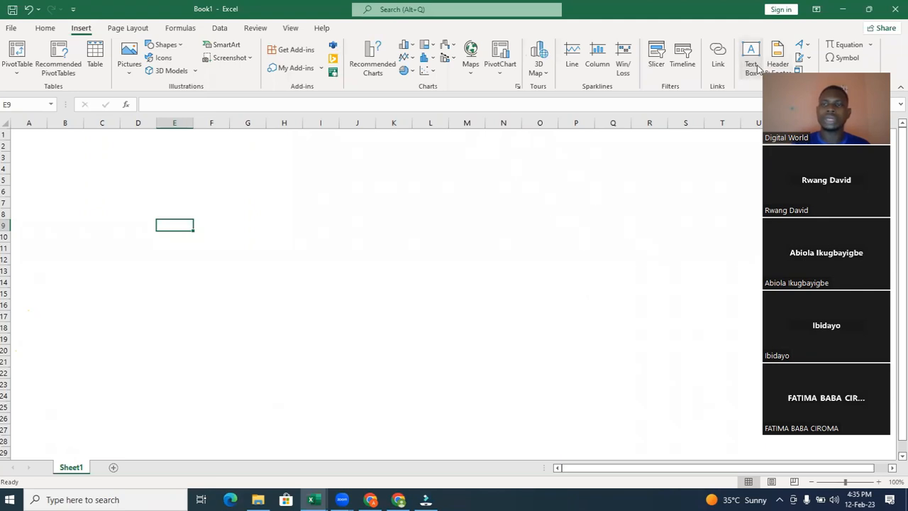
left_click_drag(26, 145, 321, 208)
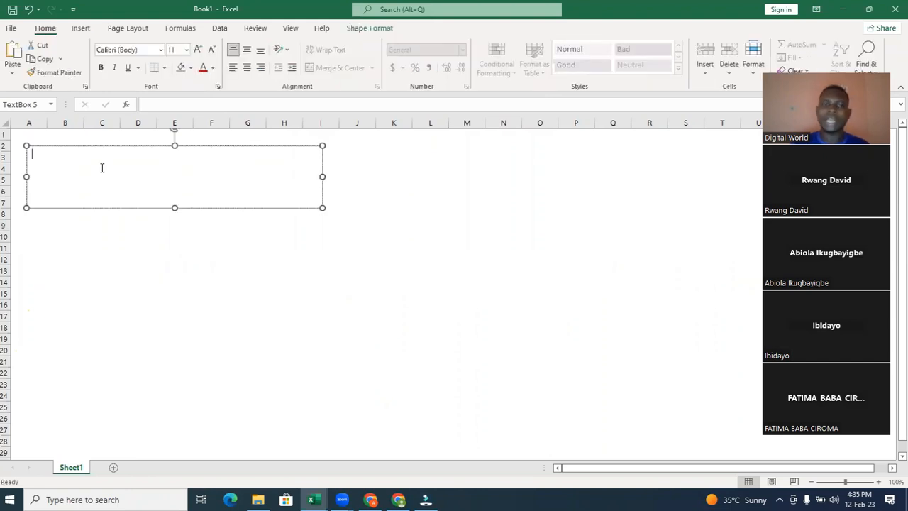
left_click(190, 146)
key("Delete")
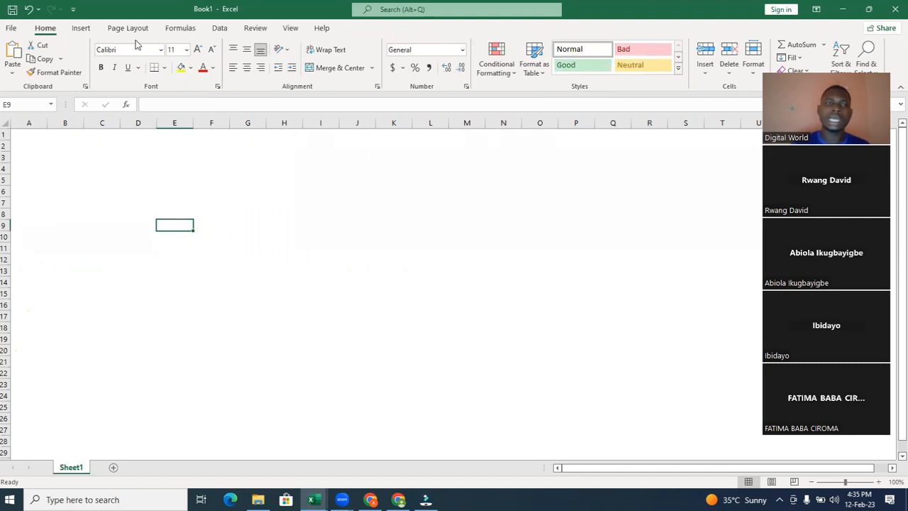
Insert a WordArt in the orange fill and outline style and move it to about C3 to J8
left_click(81, 28)
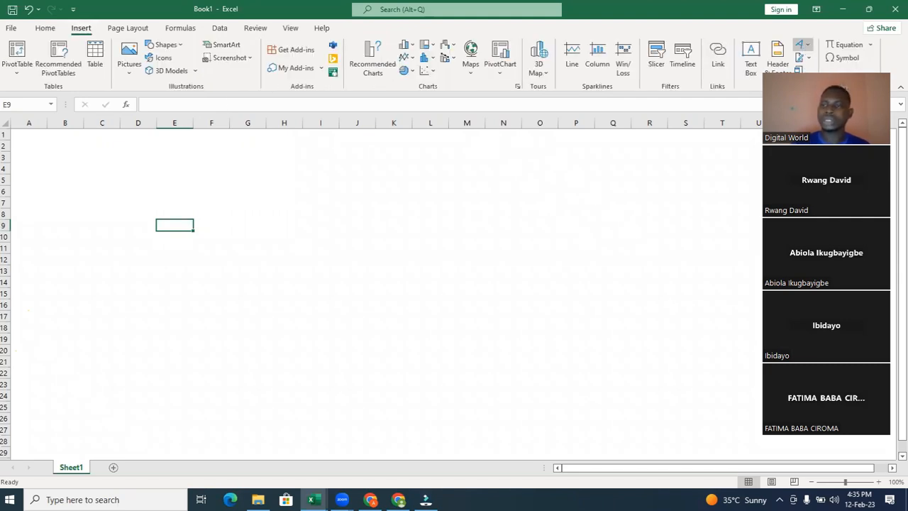
left_click(801, 44)
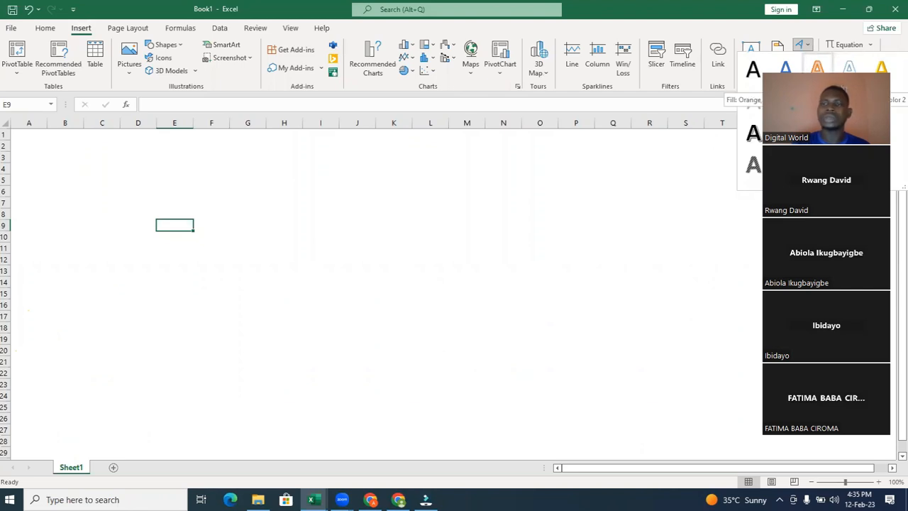
left_click(817, 67)
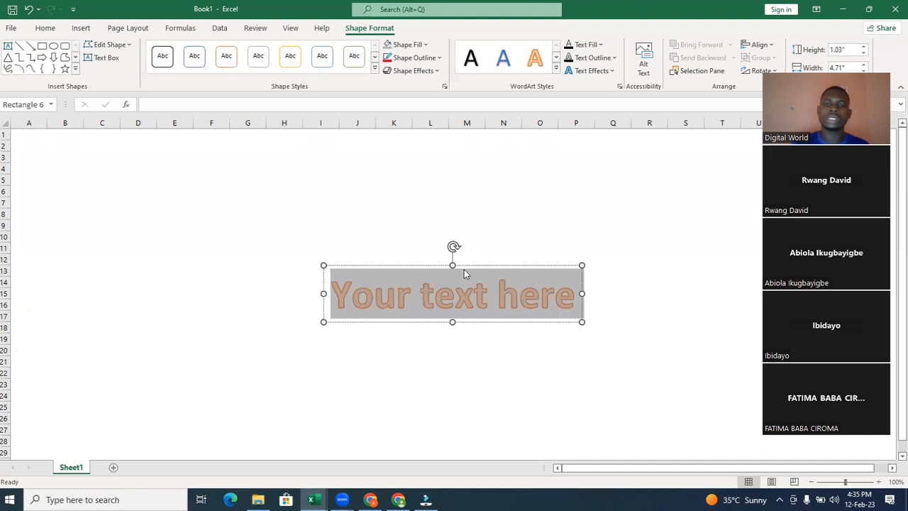
left_click_drag(456, 267, 222, 159)
Replace the WordArt's placeholder text with "Welcome to the class"
left_click(334, 193)
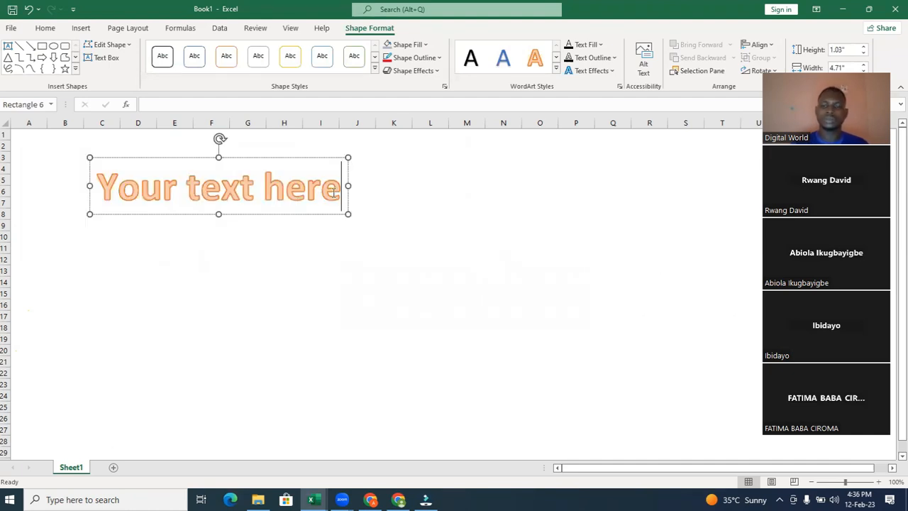
key("BackSpace")
key("BackSpace")
key("BackSpace")
key("BackSpace")
key("BackSpace")
key("BackSpace")
key("BackSpace")
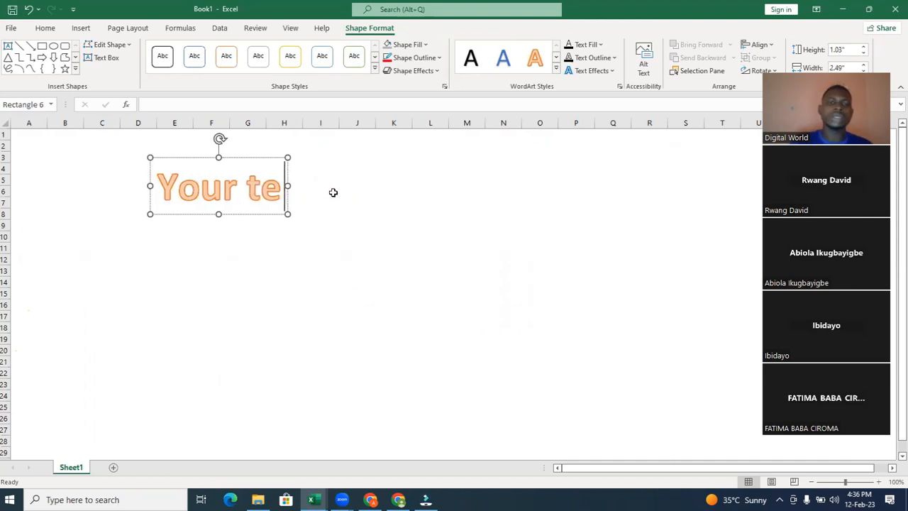
key("BackSpace")
key("BackSpace")
key("BackSpace")
key("BackSpace")
key("BackSpace")
key("BackSpace")
key("BackSpace")
type("Wel")
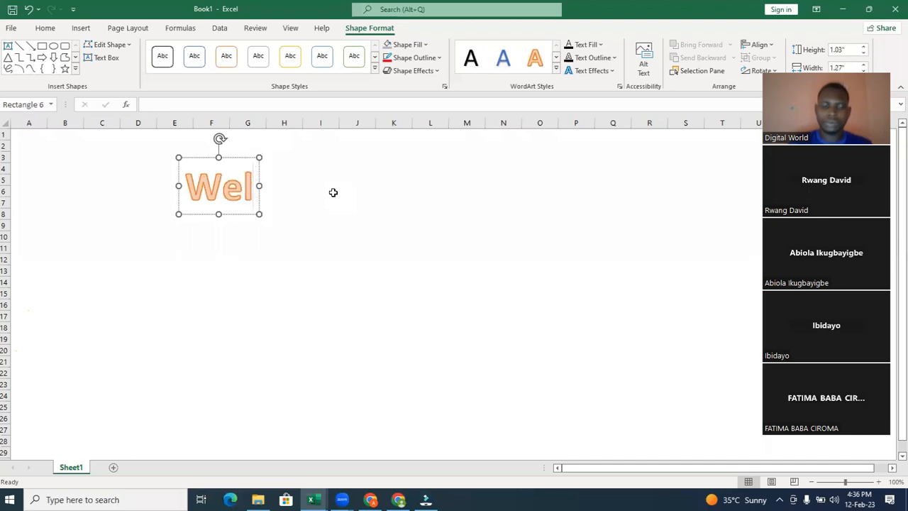
type("come ")
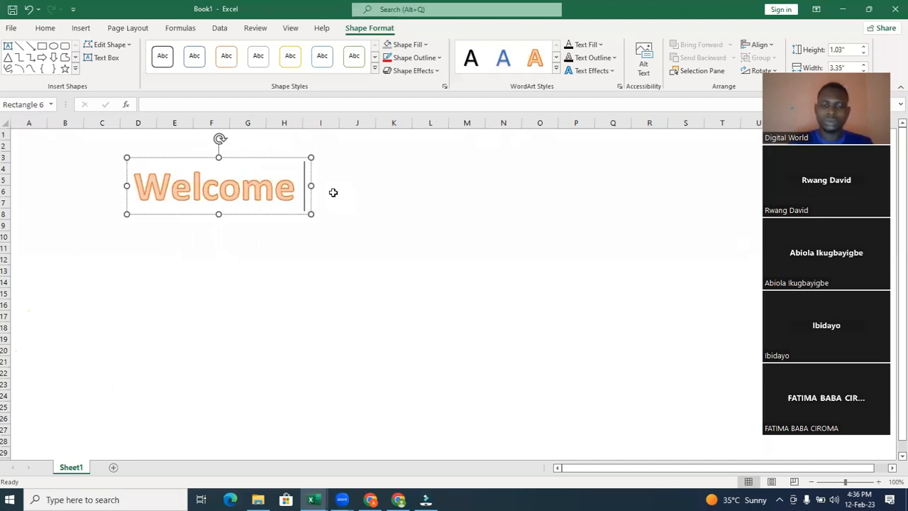
type("to the")
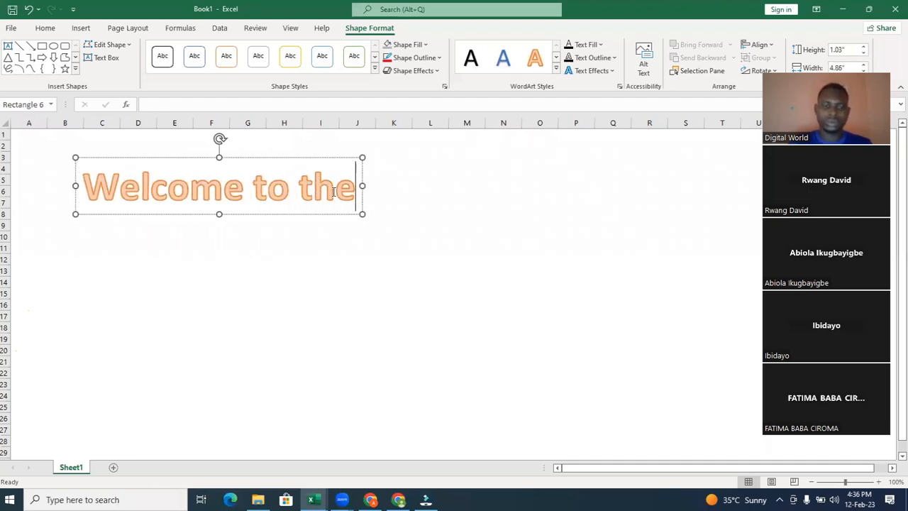
type(" cl")
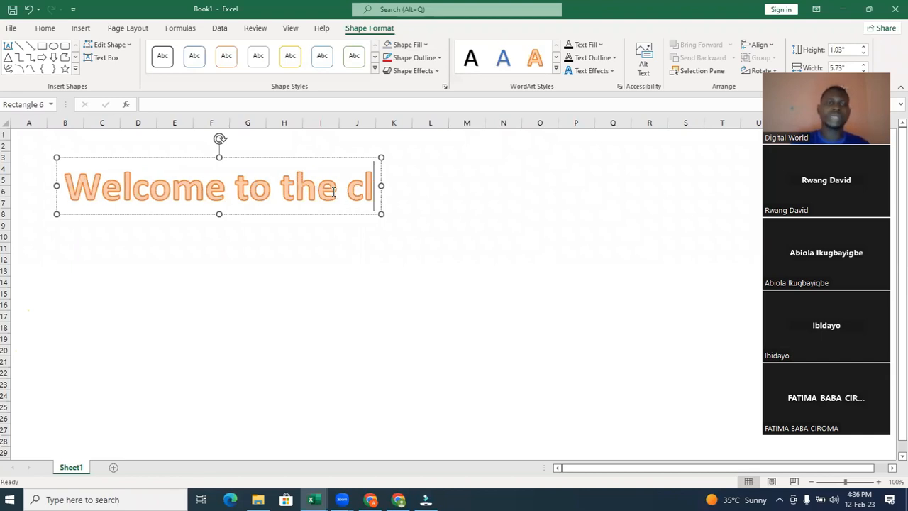
type("ass")
Fill the background shape of the "Welcome to the class" WordArt with light blue
left_click(297, 161)
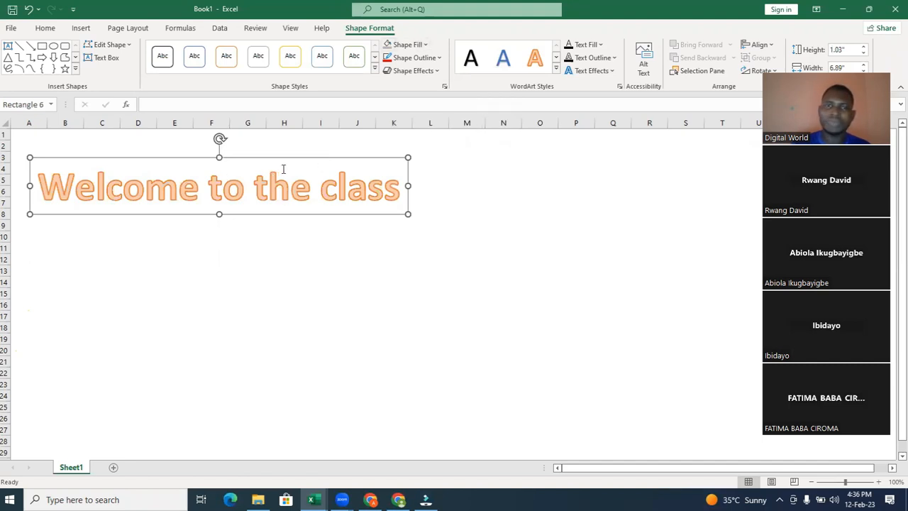
left_click(425, 44)
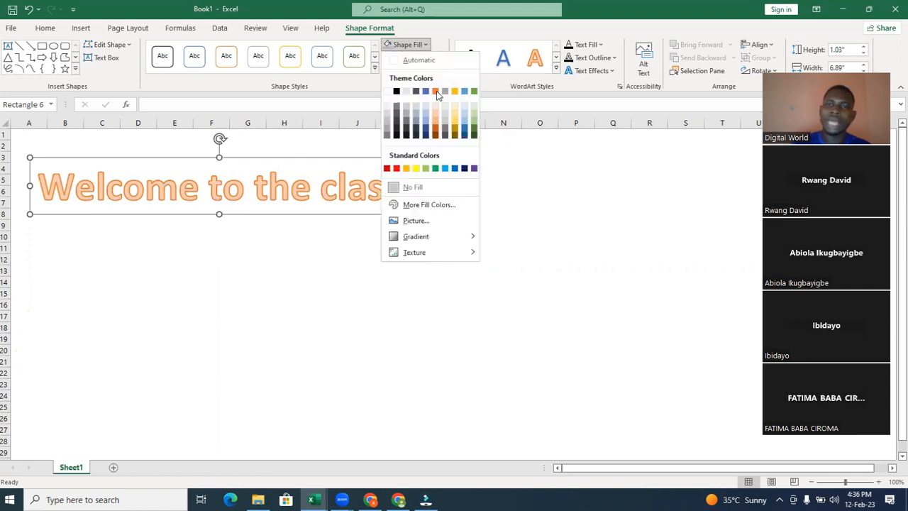
left_click(464, 122)
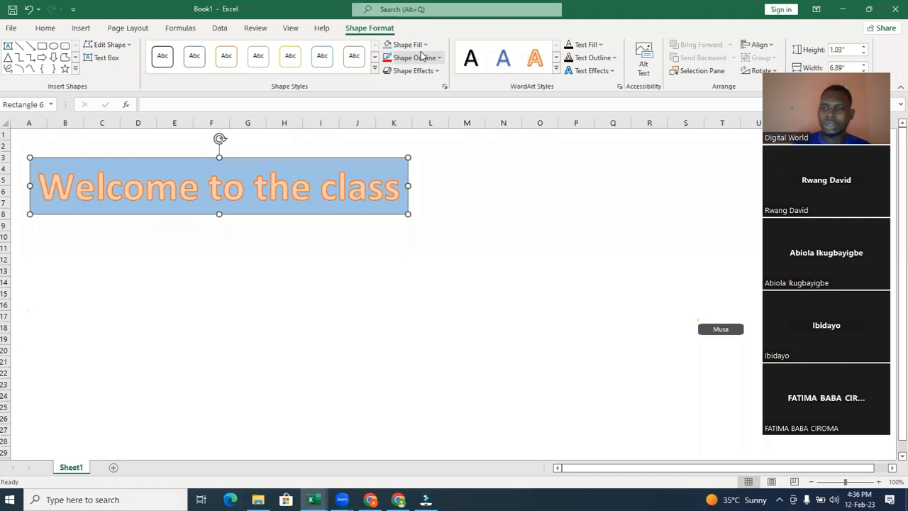
left_click(500, 139)
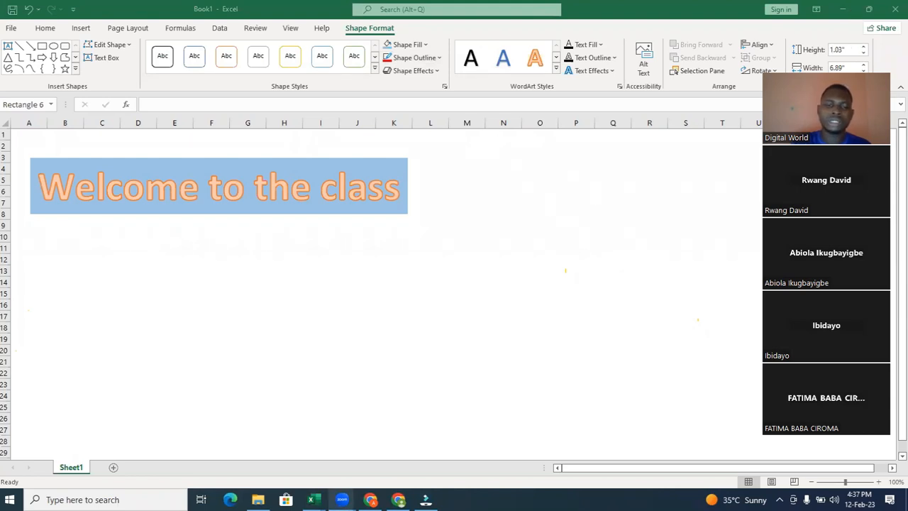
mouse_move(342, 500)
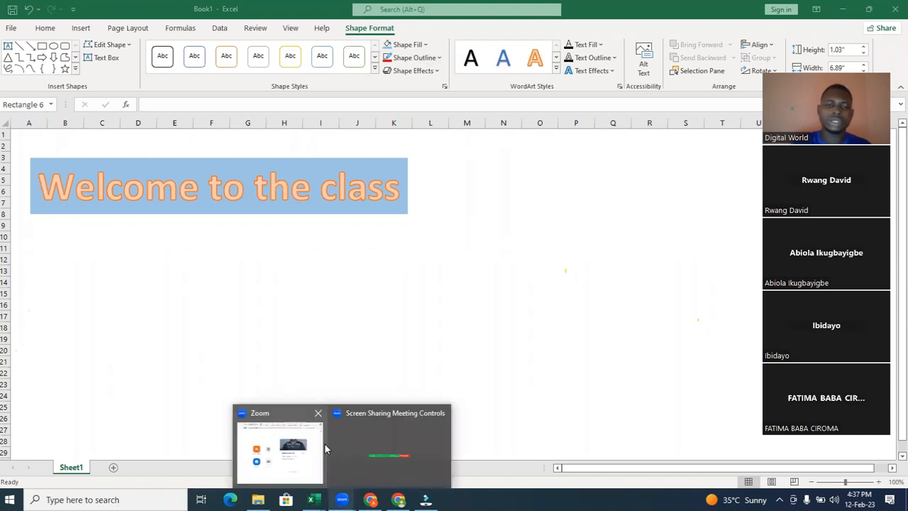
left_click(399, 438)
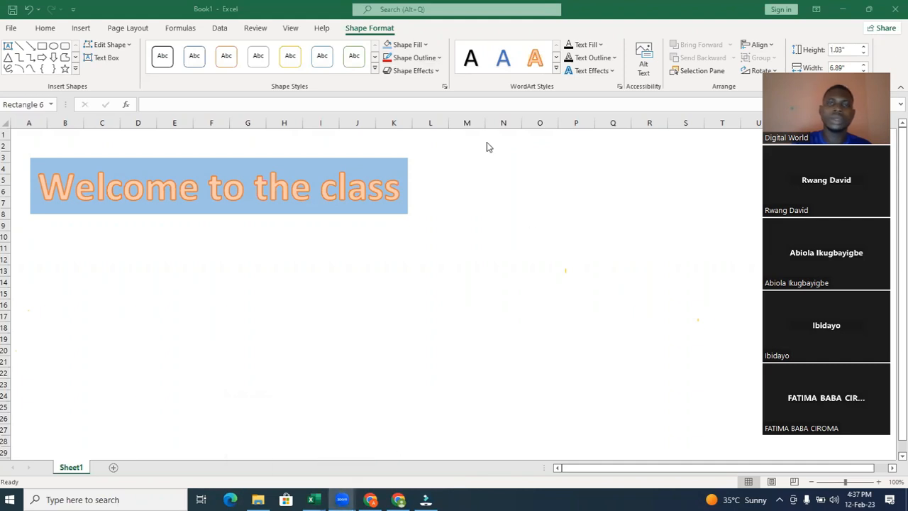
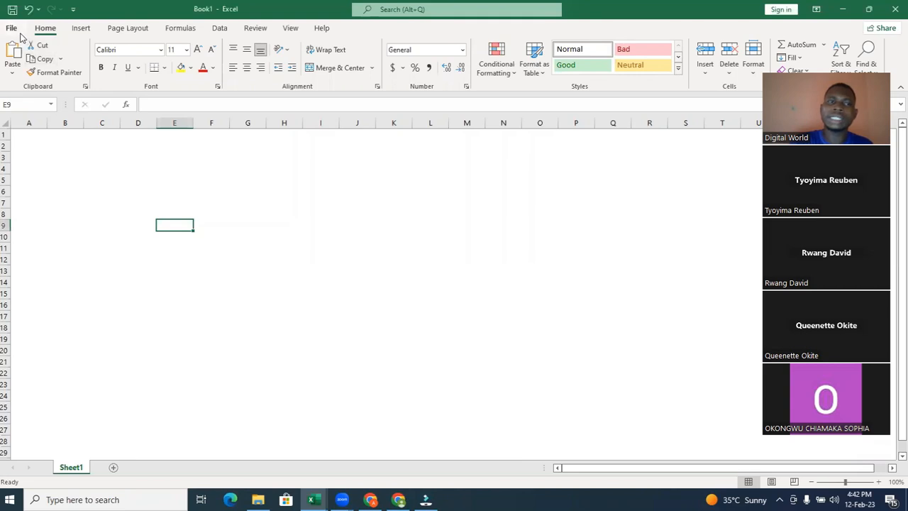
Create a new blank workbook
left_click(11, 28)
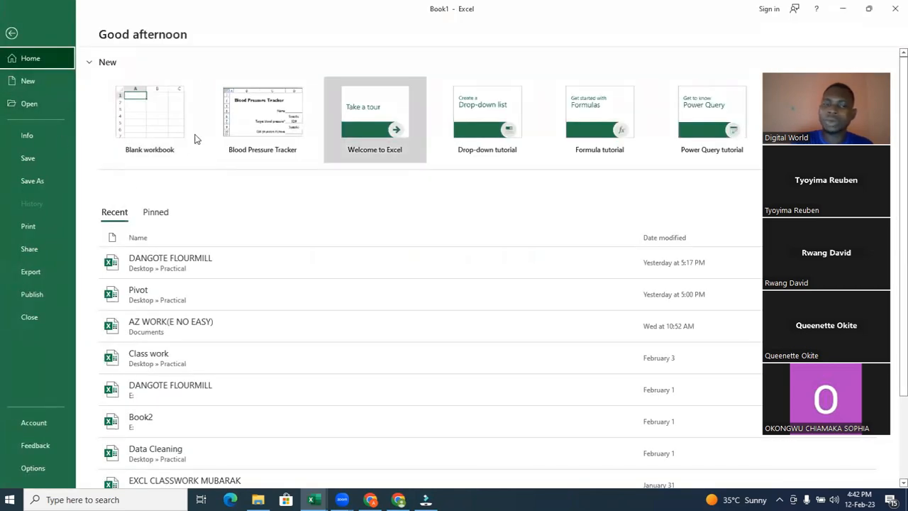
left_click(12, 32)
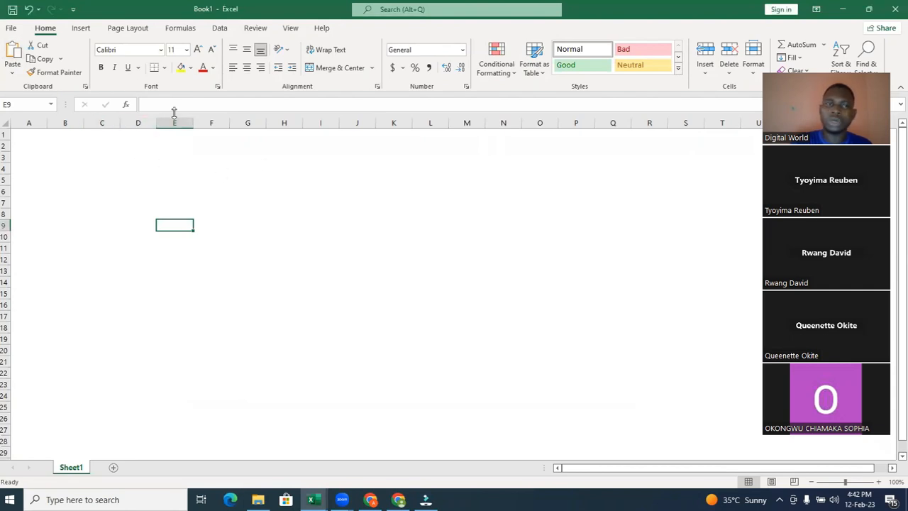
left_click(11, 28)
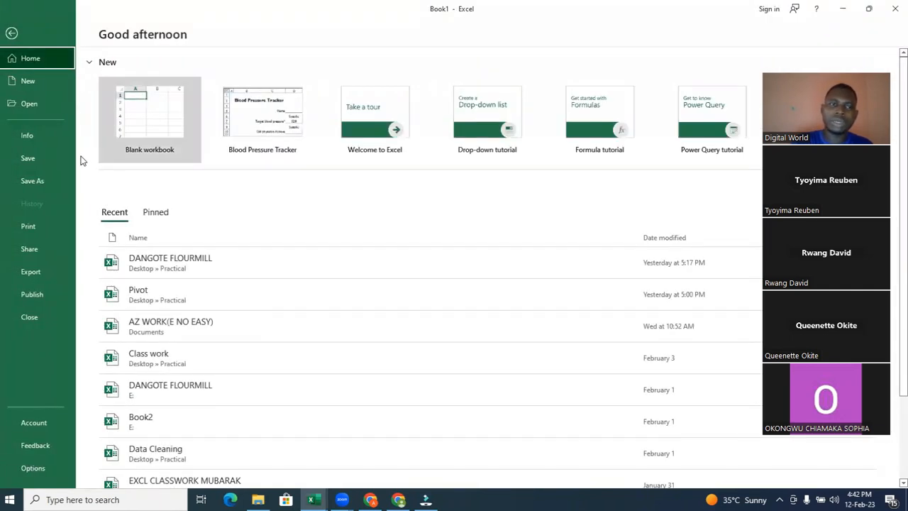
left_click(140, 128)
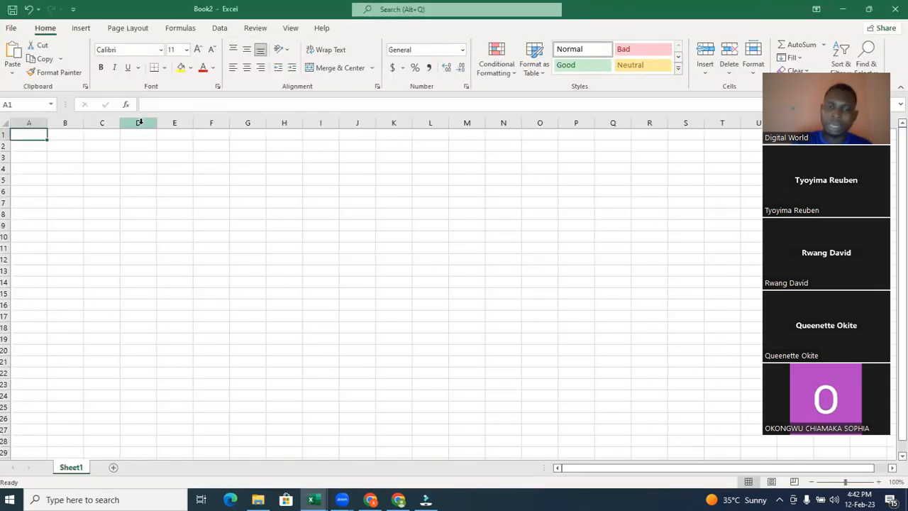
Close the Book1 workbook without saving its changes
mouse_move(312, 499)
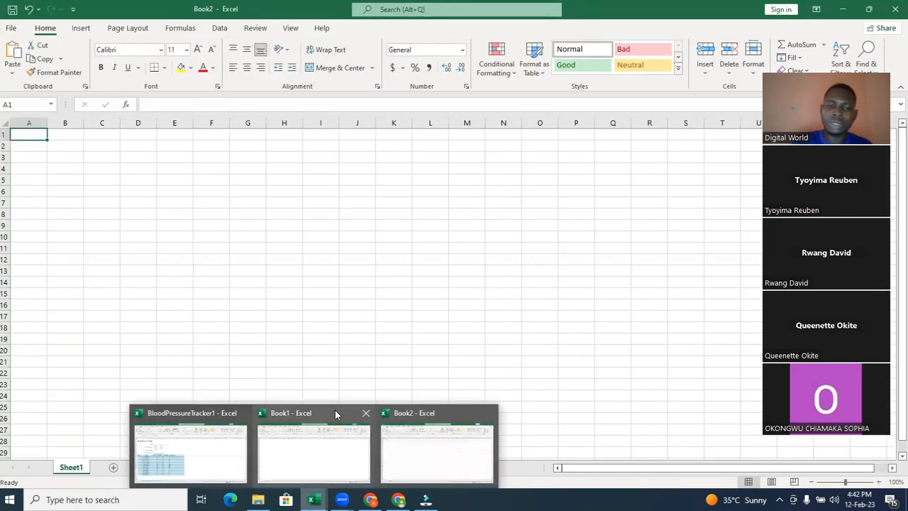
left_click(364, 414)
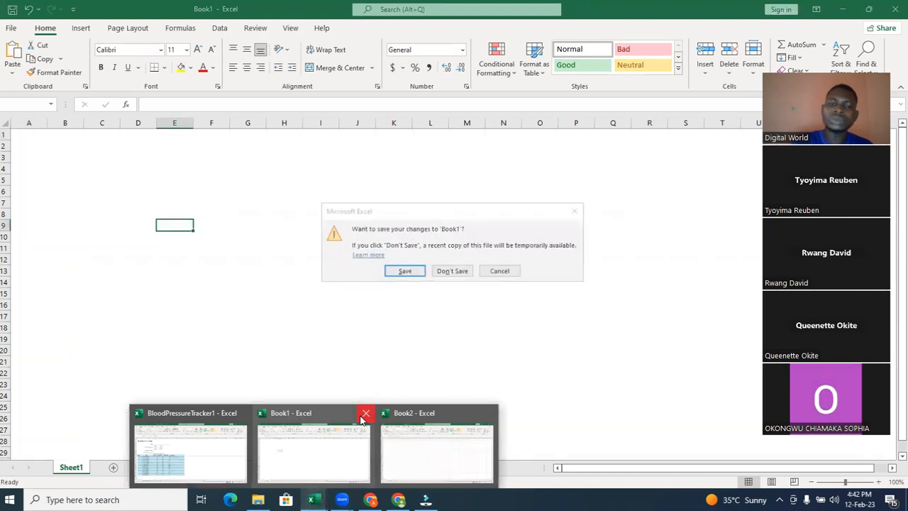
left_click(453, 273)
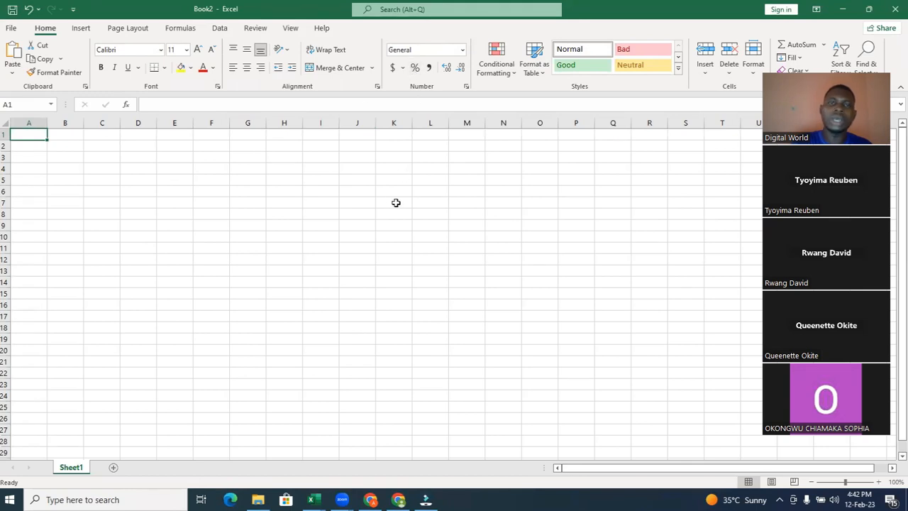
Hide the gridlines on the new workbook's sheet
left_click(290, 29)
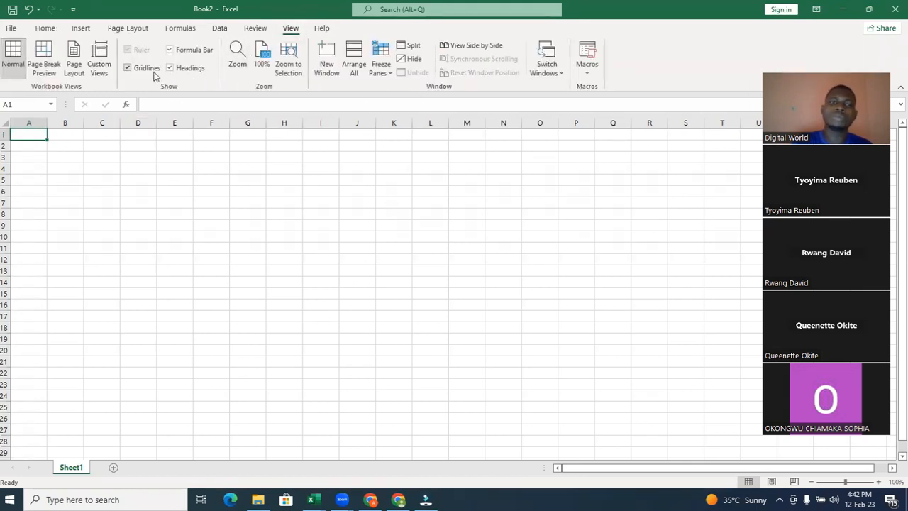
left_click(129, 68)
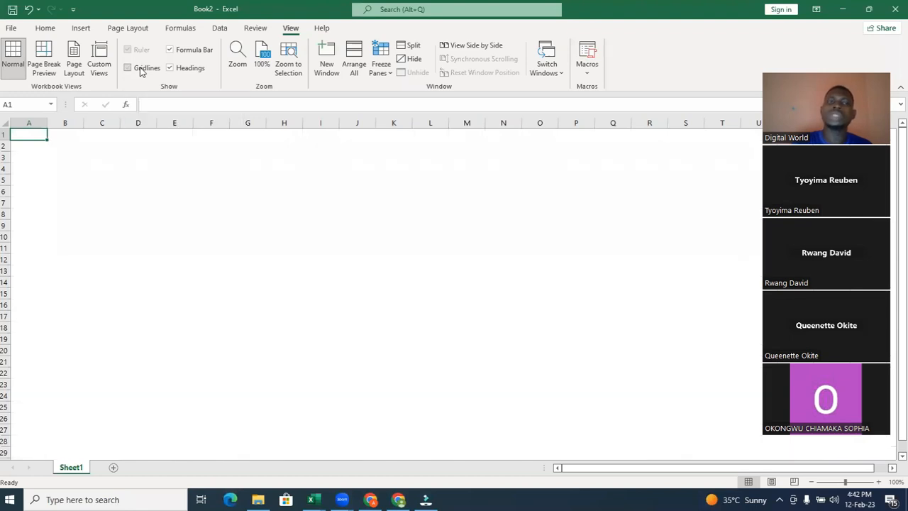
Insert an empty text box at about B2 to K8 and delete it
left_click(77, 30)
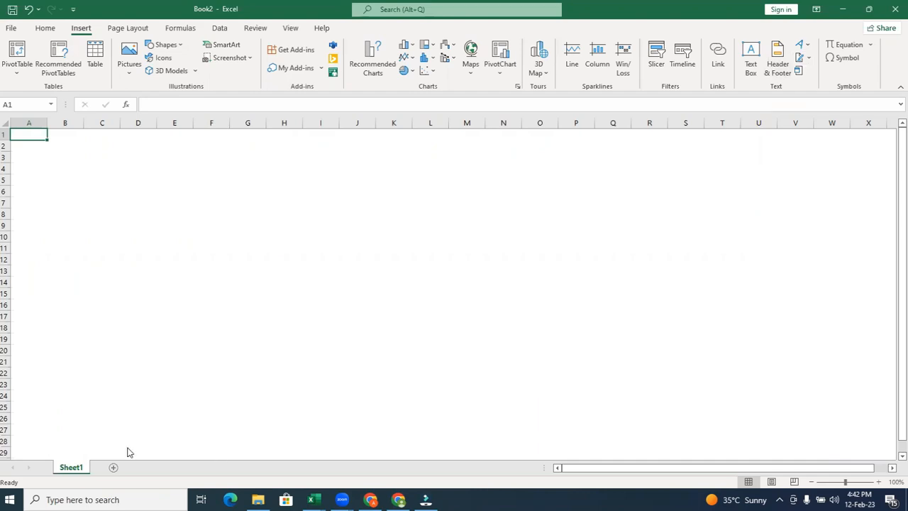
left_click(751, 64)
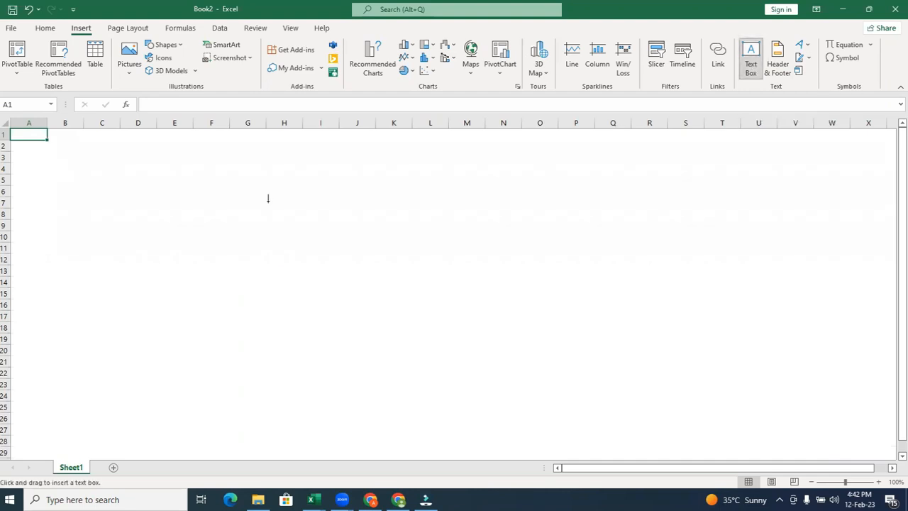
left_click_drag(62, 144, 388, 214)
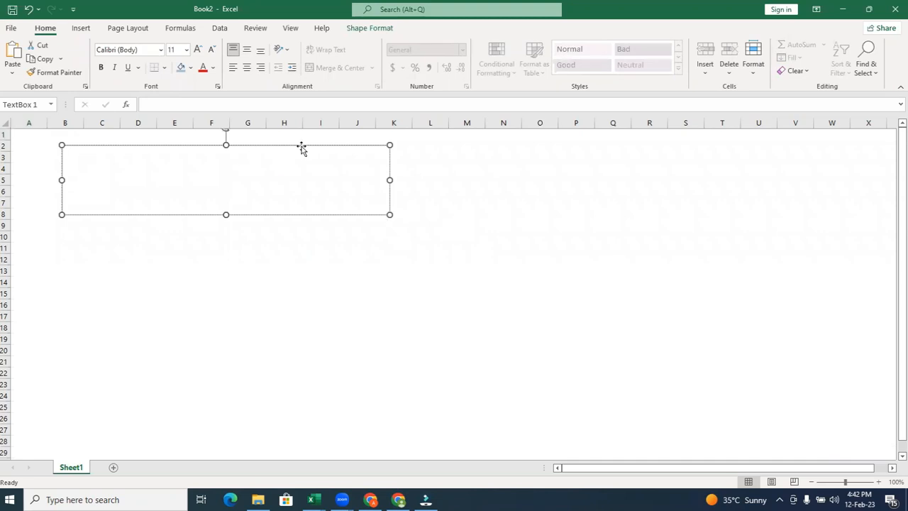
left_click(301, 145)
key("Delete")
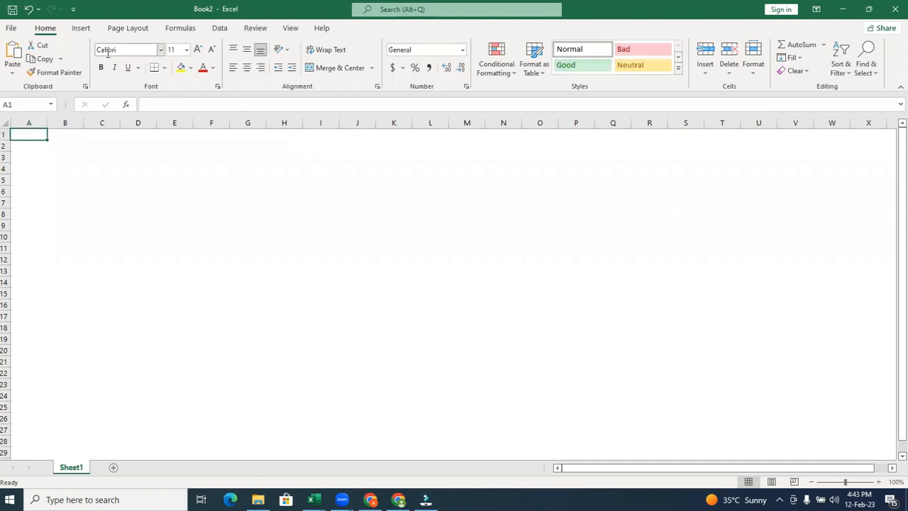
Insert an orange WordArt heading, move it to about B2 to I7, and delete it
left_click(81, 30)
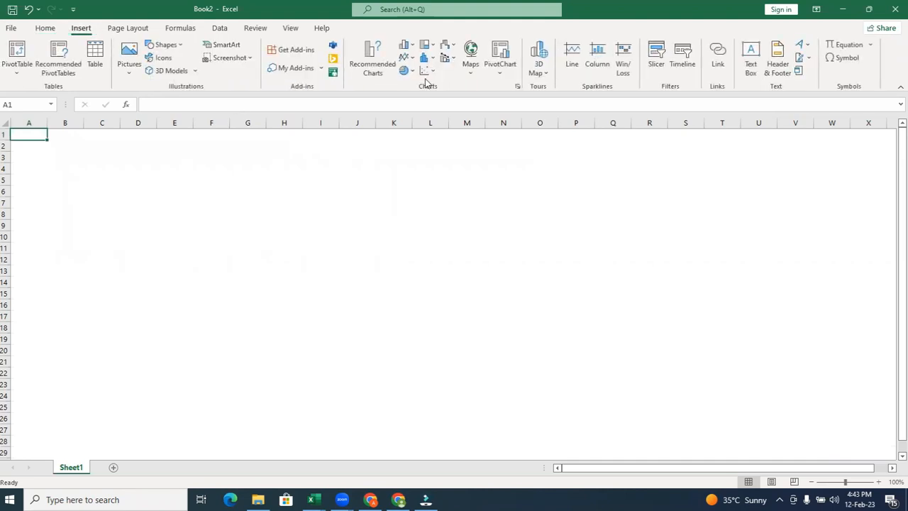
left_click(799, 47)
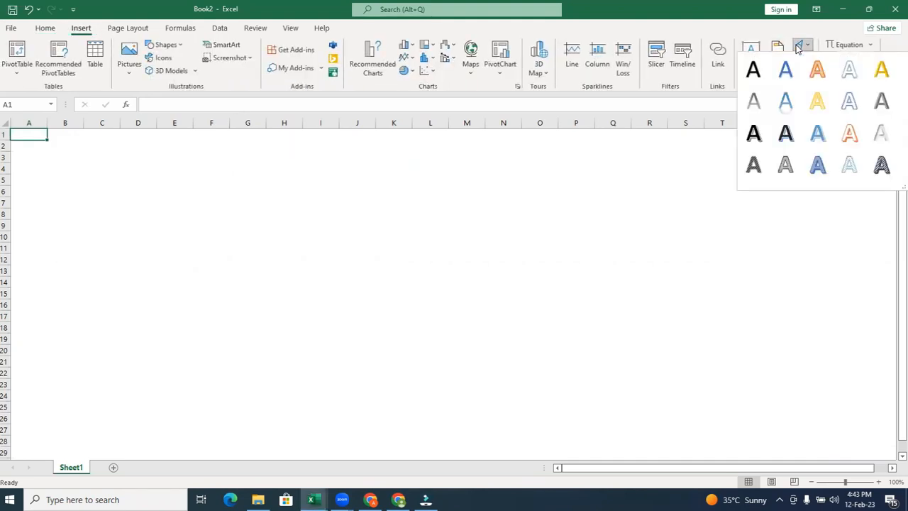
left_click(817, 71)
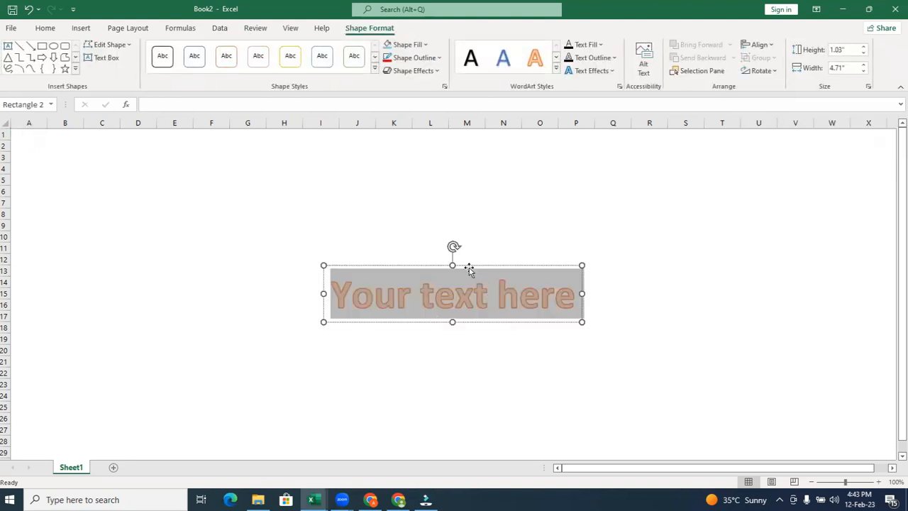
left_click_drag(472, 270, 220, 152)
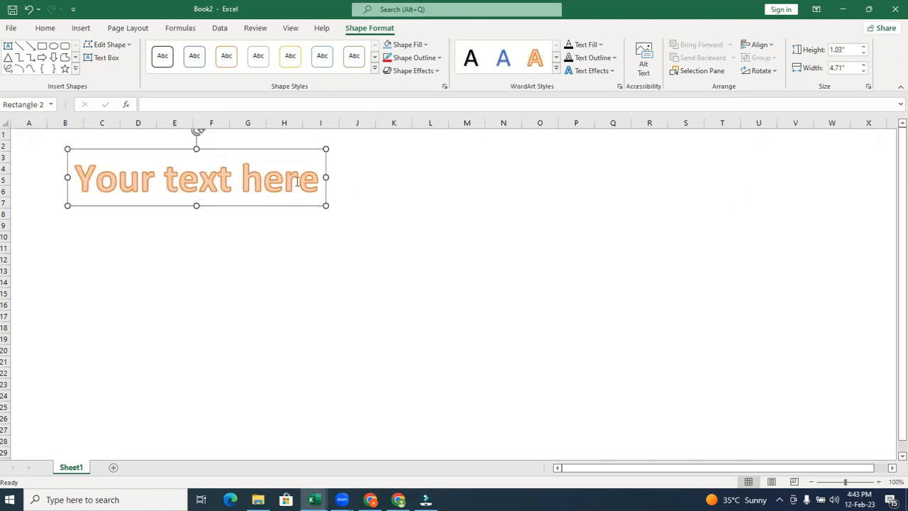
left_click(310, 183)
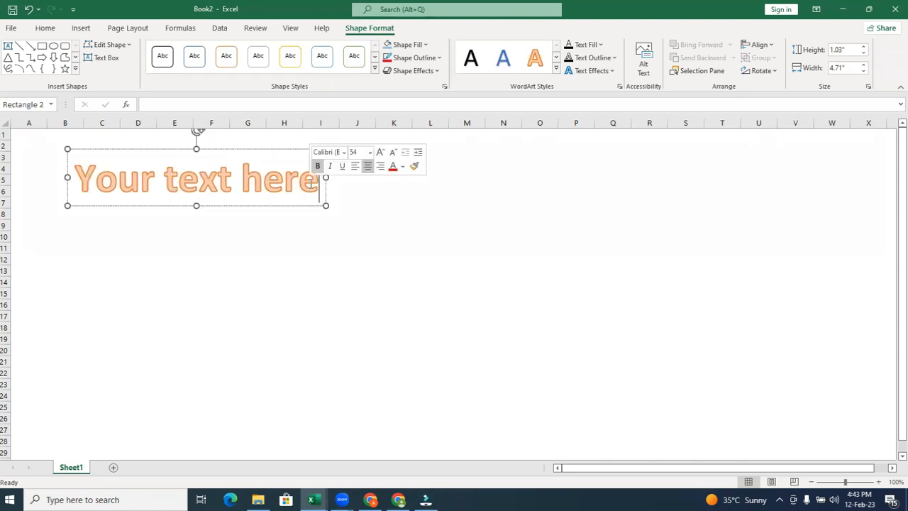
triple_click(311, 184)
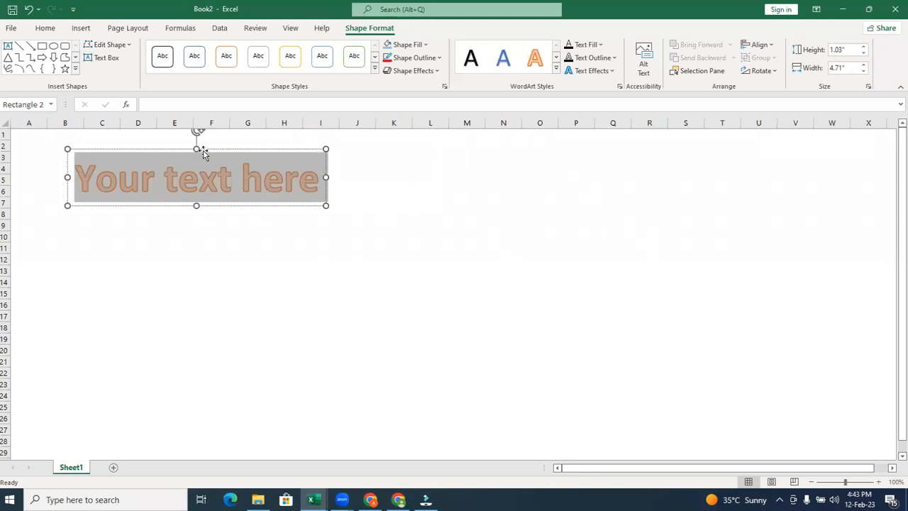
key("BackSpace")
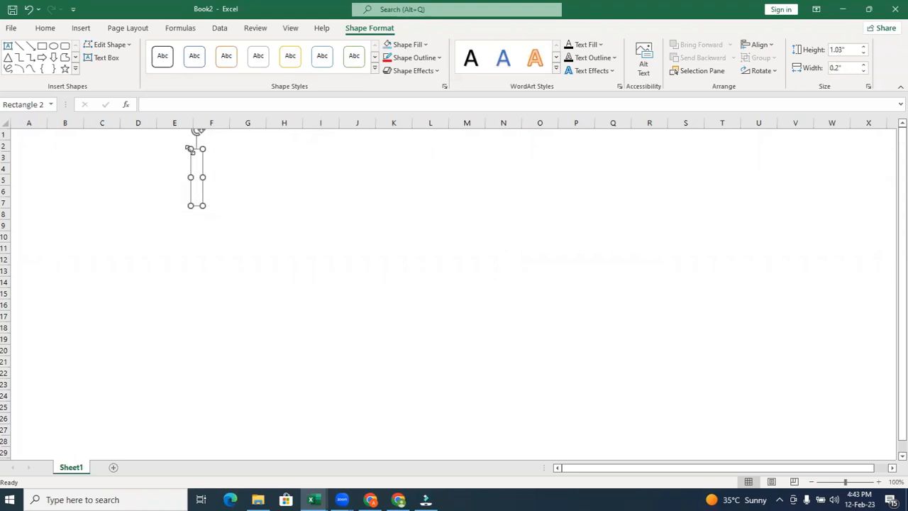
key("Delete")
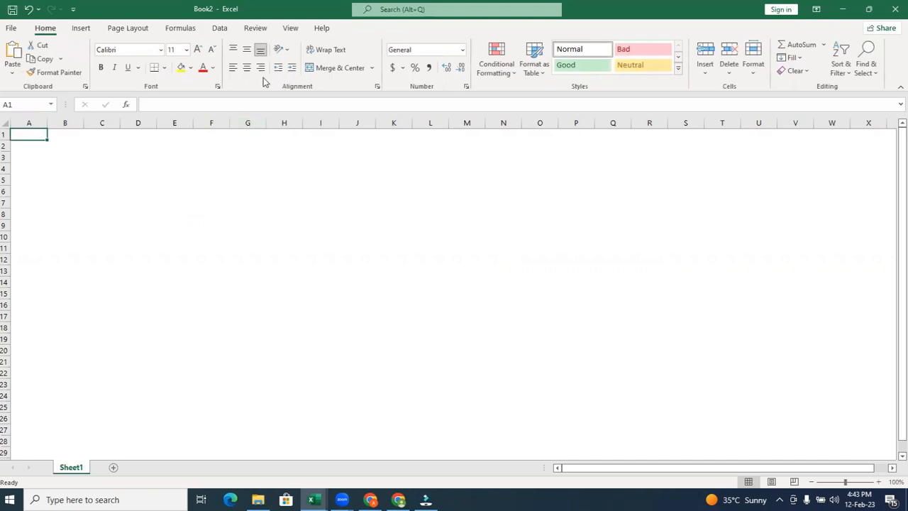
Show the gridlines on the sheet again
left_click(290, 28)
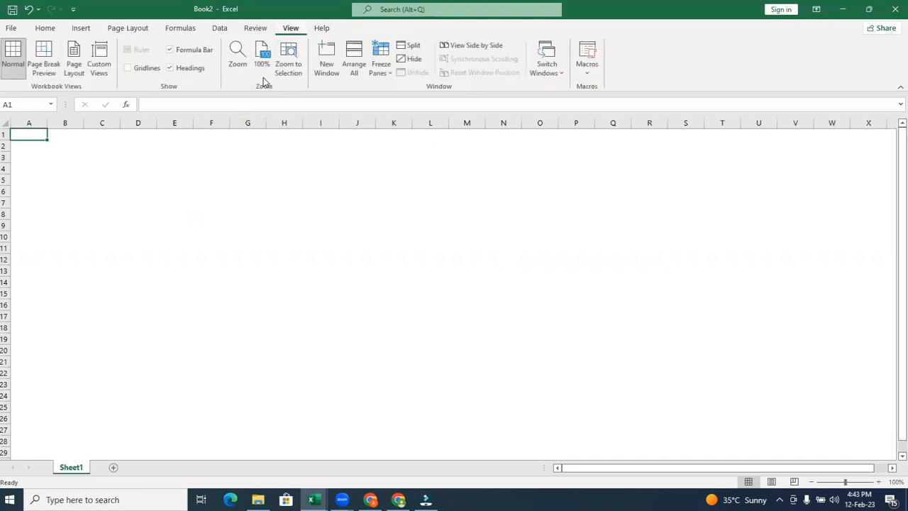
left_click(144, 71)
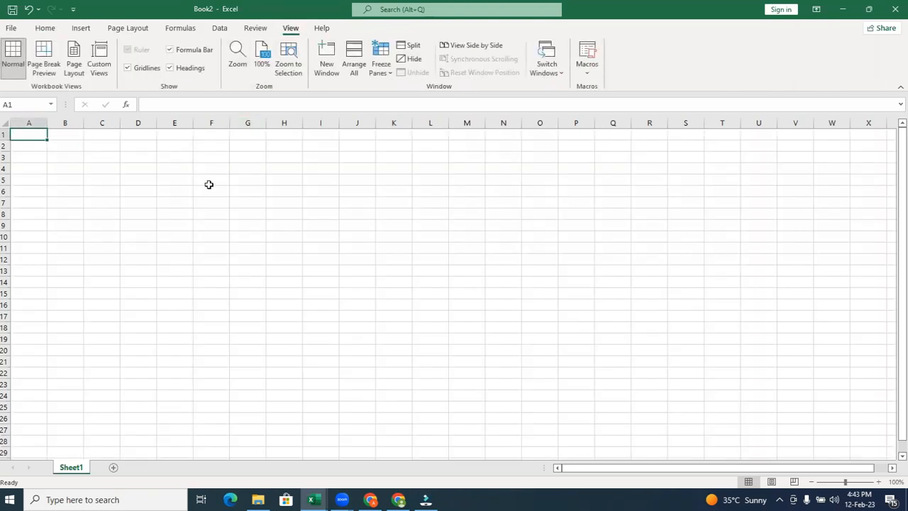
left_click(209, 183)
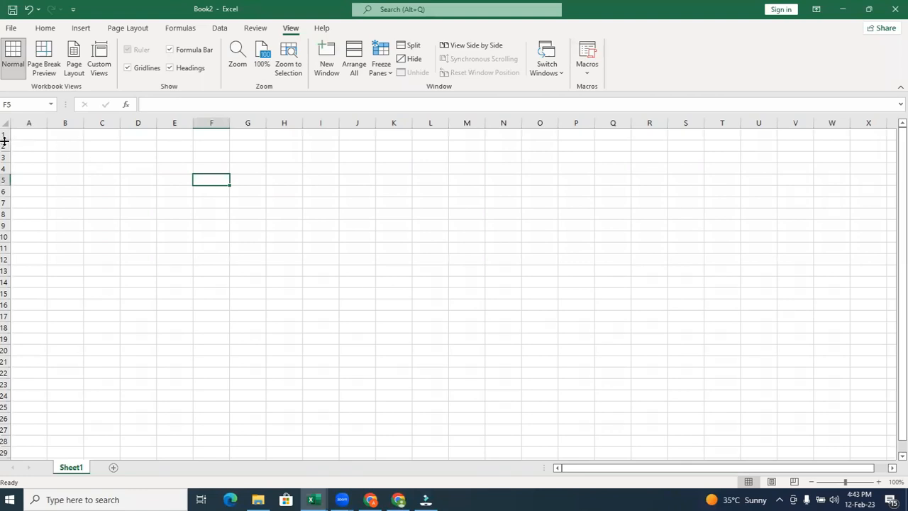
Make row 1 several times taller and merge and center cells A1 through U1
left_click_drag(3, 140, 3, 182)
left_click_drag(44, 156, 759, 156)
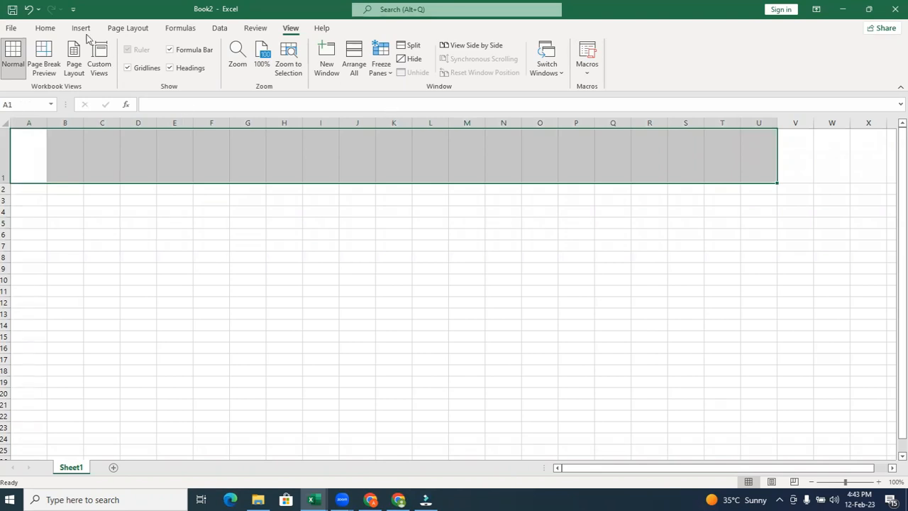
left_click(45, 28)
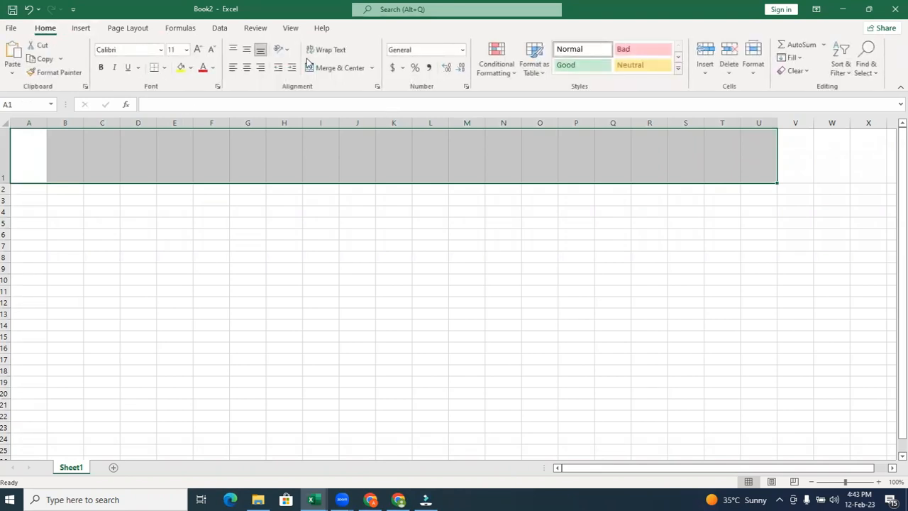
left_click(338, 69)
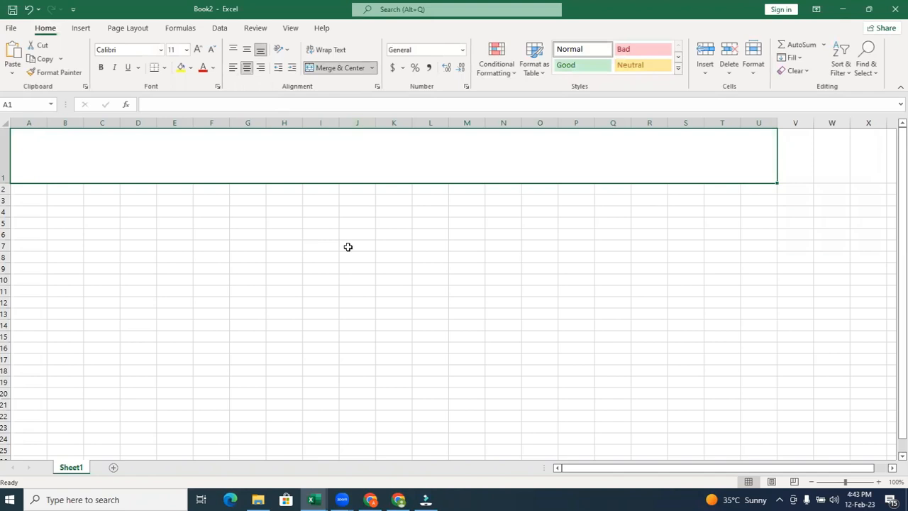
left_click(368, 233)
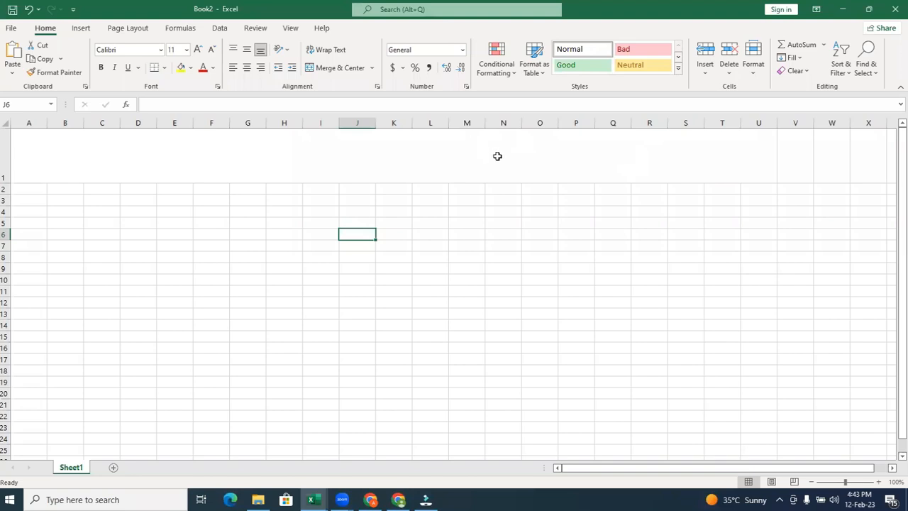
Insert an orange WordArt heading over row 1 and widen it to about 13.75 inches, reaching the end of column U
left_click(81, 30)
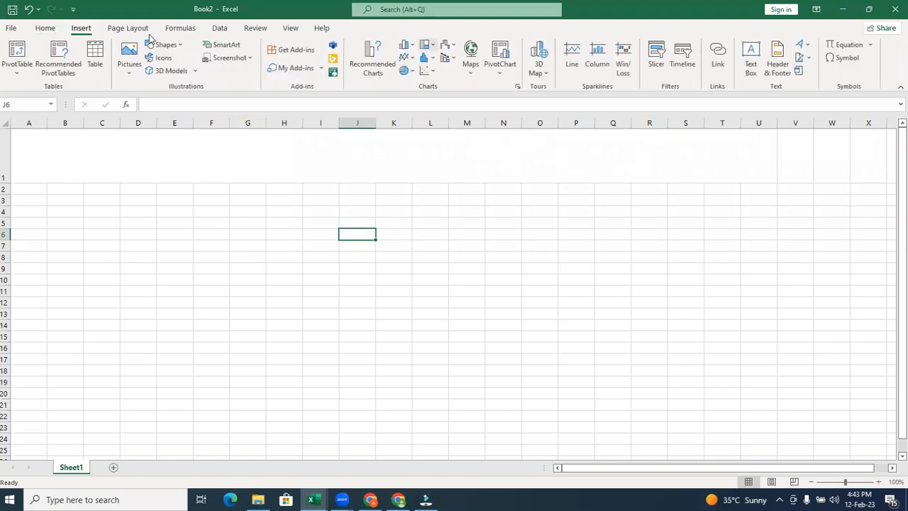
left_click(801, 44)
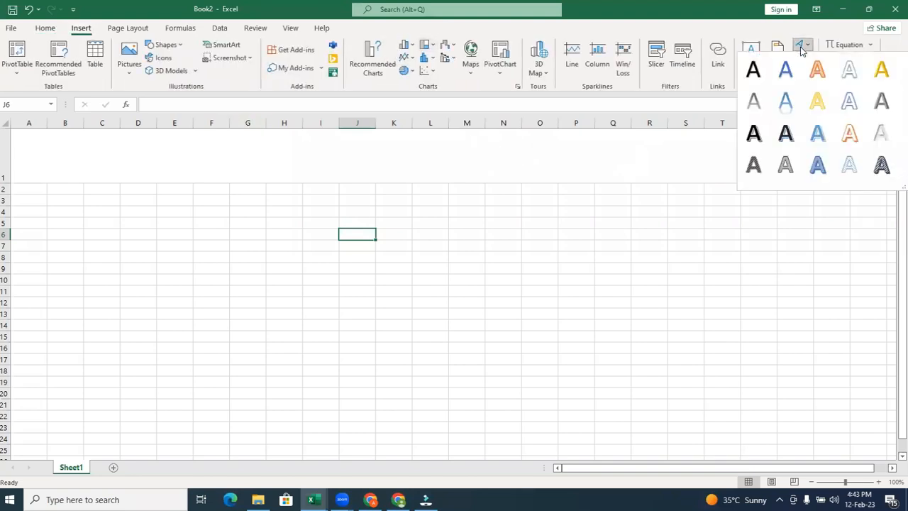
left_click(817, 68)
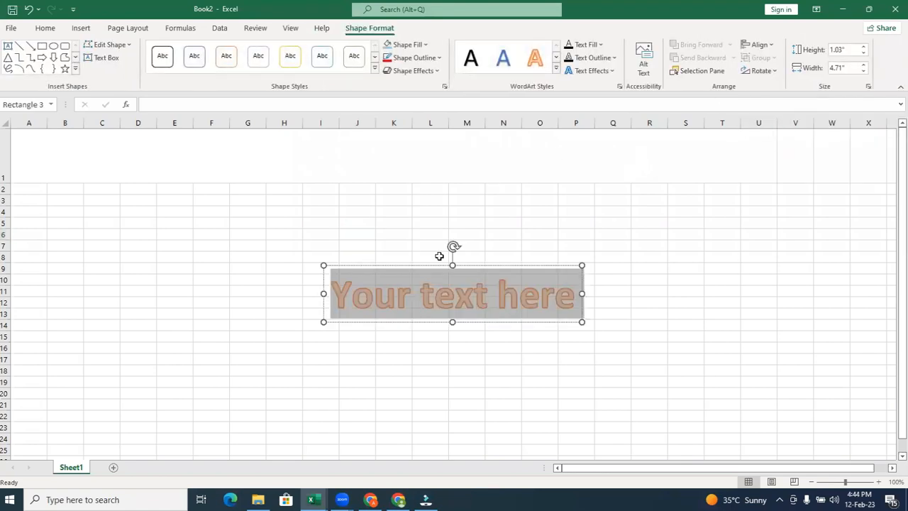
left_click_drag(461, 264, 158, 132)
left_click_drag(283, 161, 777, 152)
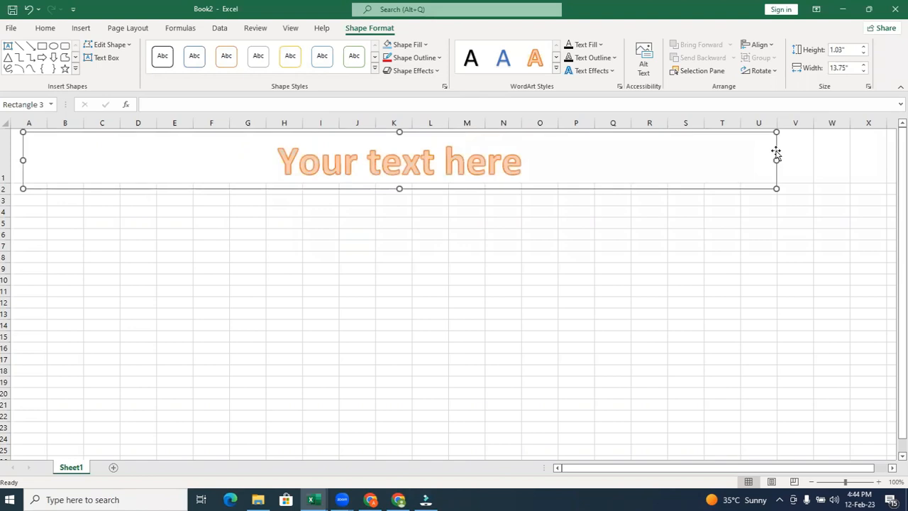
Nudge the WordArt up and reduce its height to about 0.98 inches so it fits within row 1
key("Up")
key("Up")
key("Up")
key("Up")
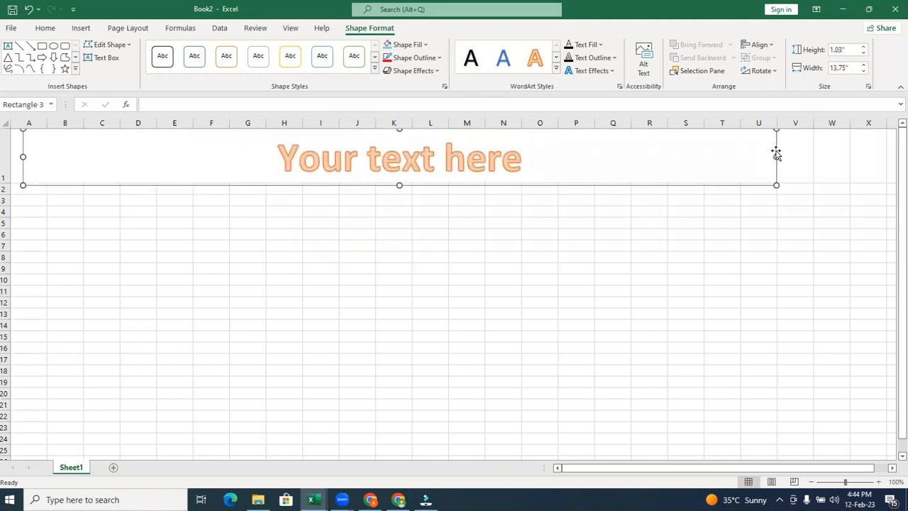
key("Down")
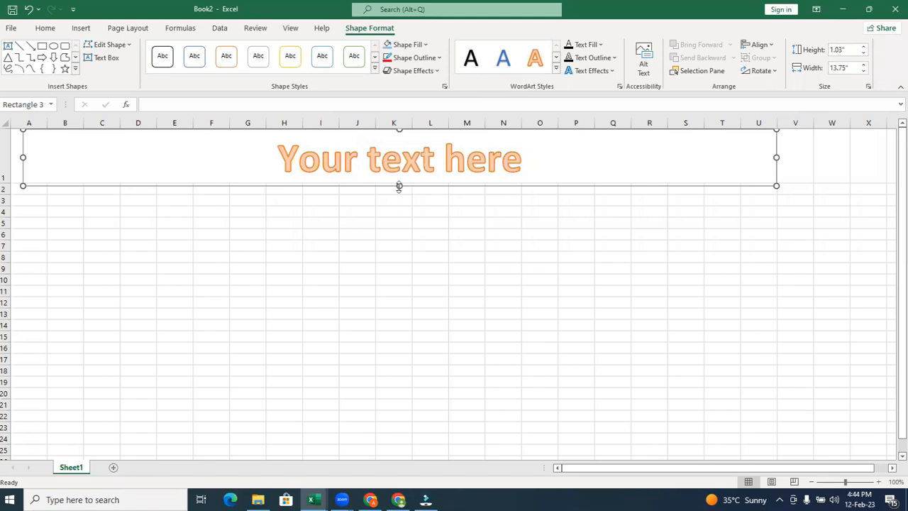
left_click_drag(398, 184, 398, 183)
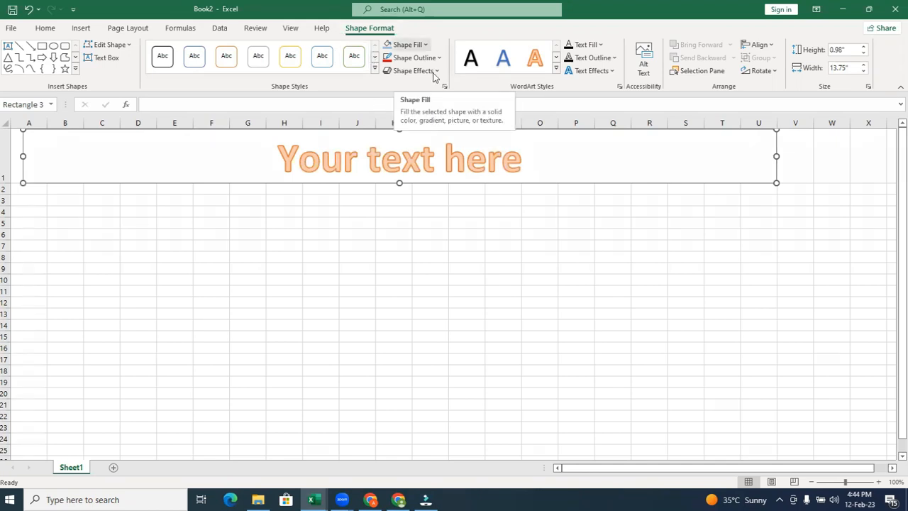
Fill the WordArt box with light blue and give it a red 3 pt outline
left_click(424, 45)
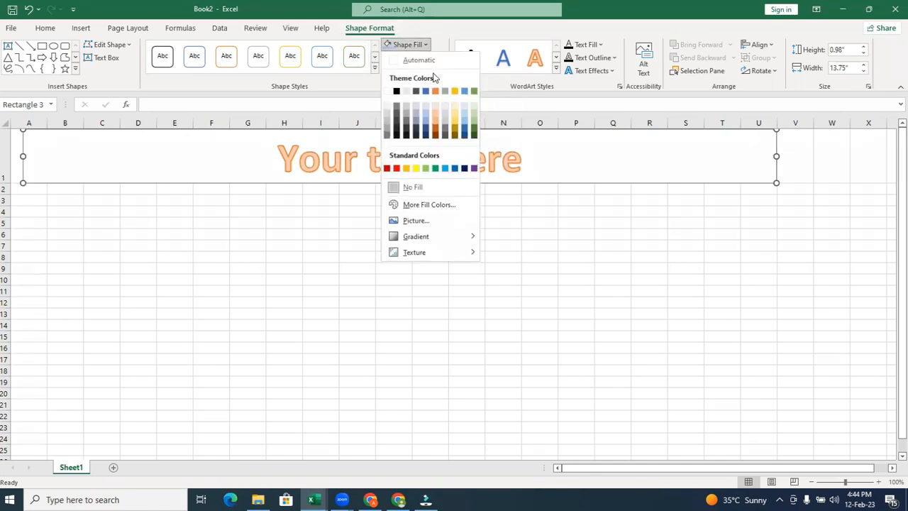
left_click(425, 126)
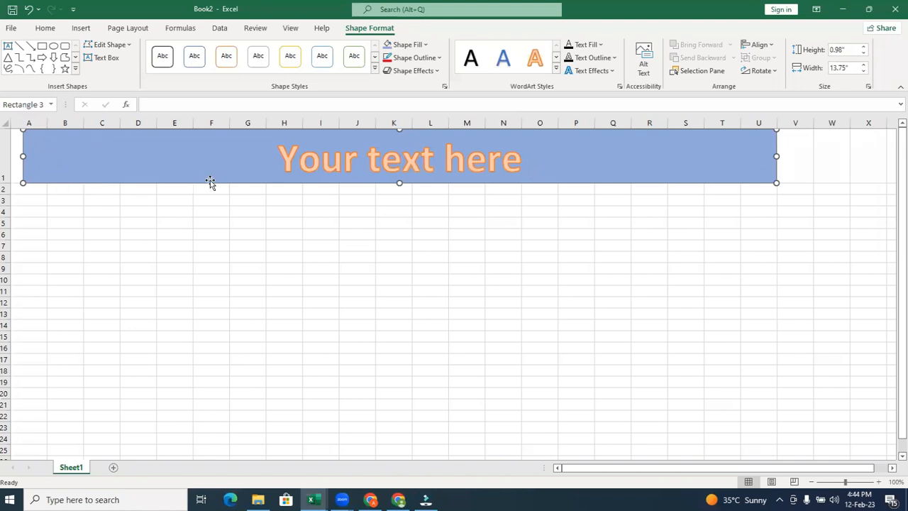
left_click(430, 58)
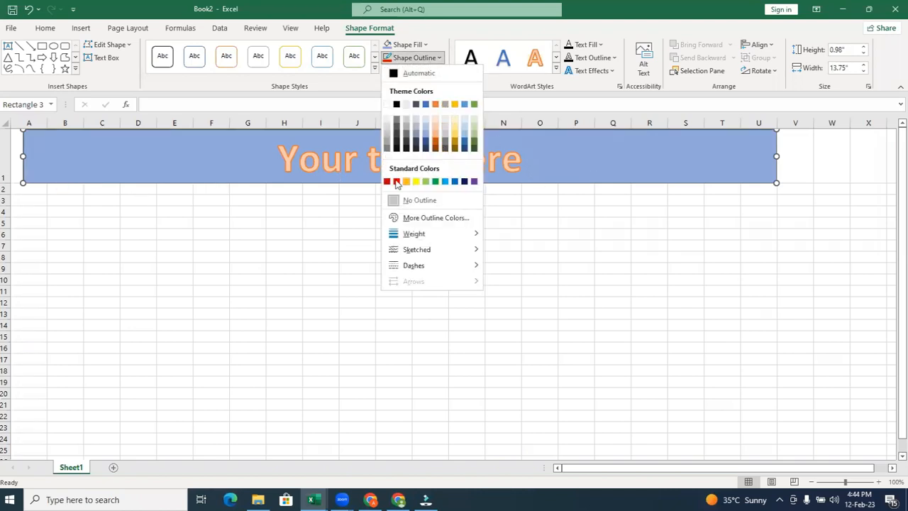
left_click(395, 181)
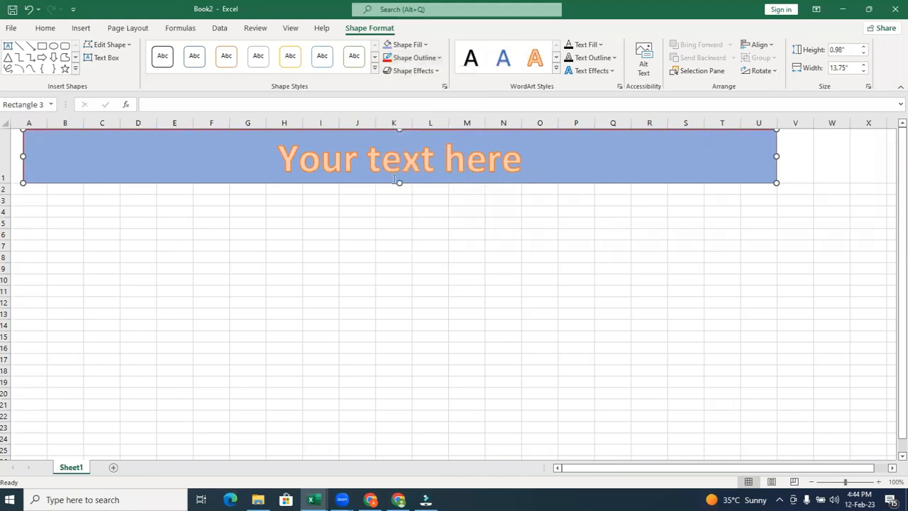
left_click(434, 58)
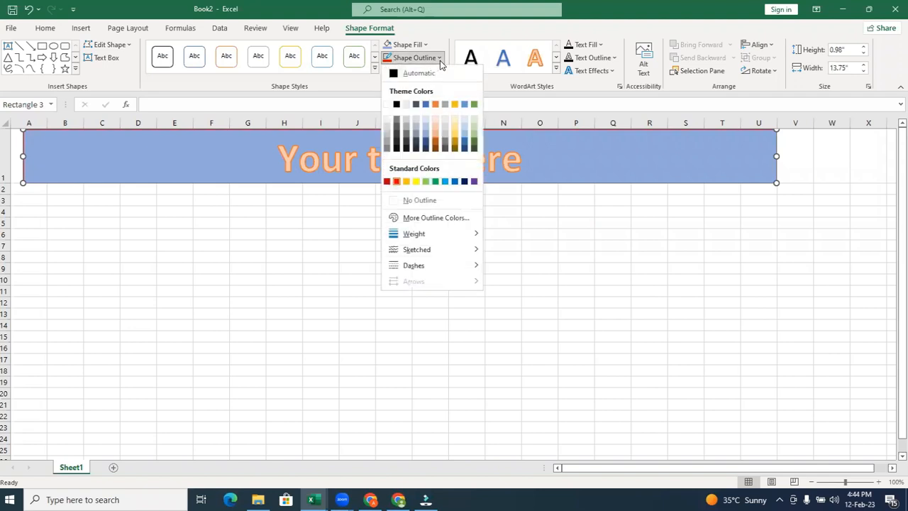
mouse_move(471, 233)
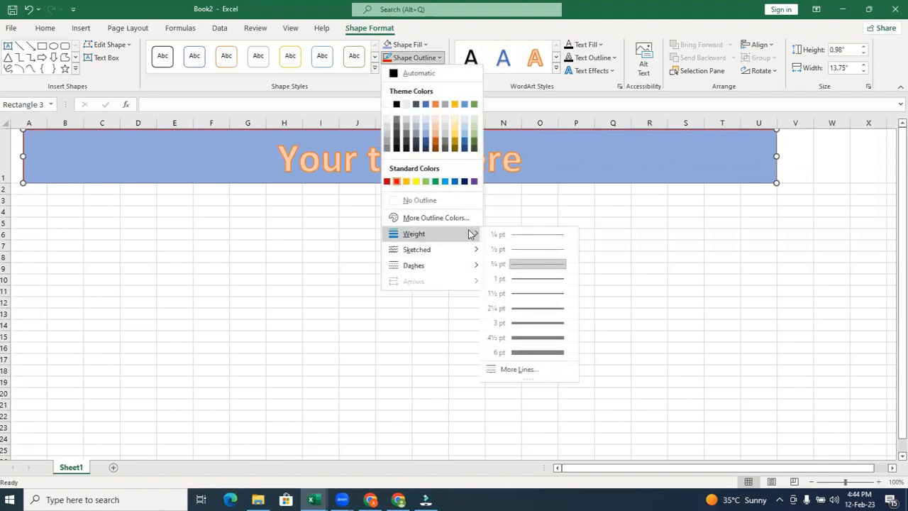
left_click(553, 328)
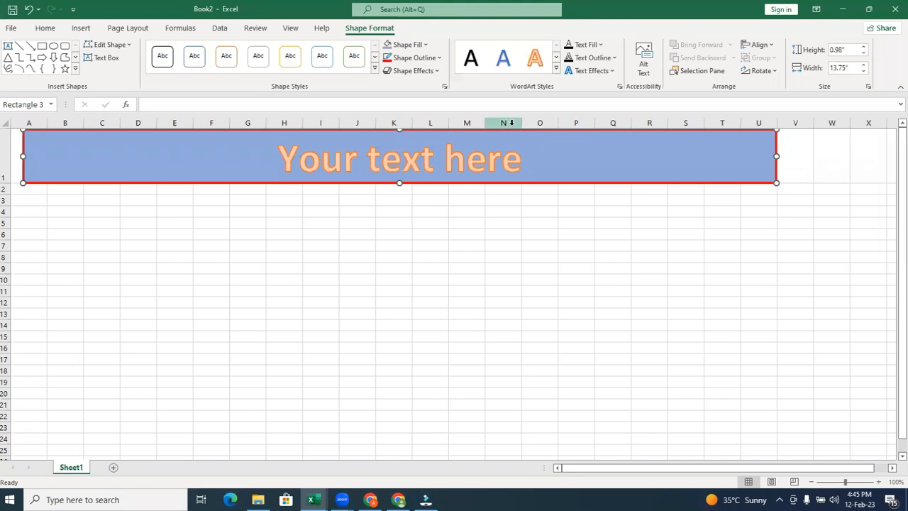
Replace the placeholder text in the WordArt heading with "Welcome to the class"
left_click(80, 29)
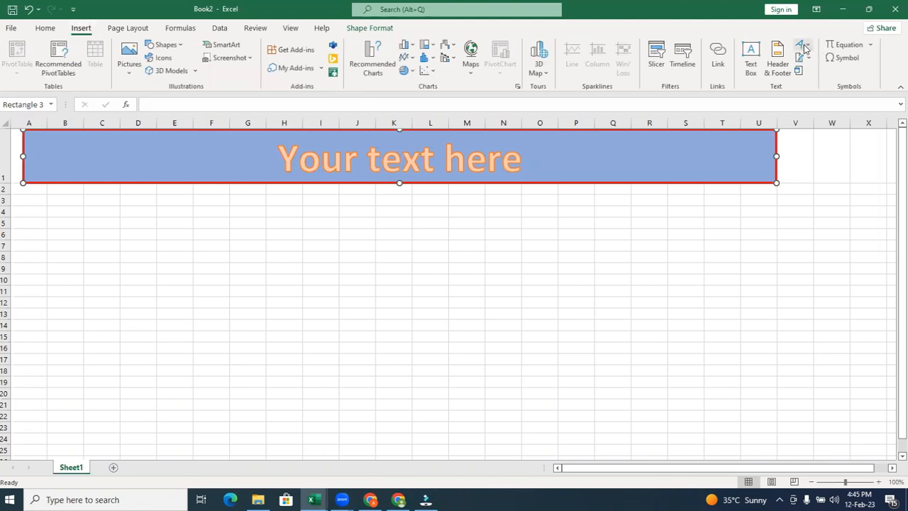
left_click(521, 161)
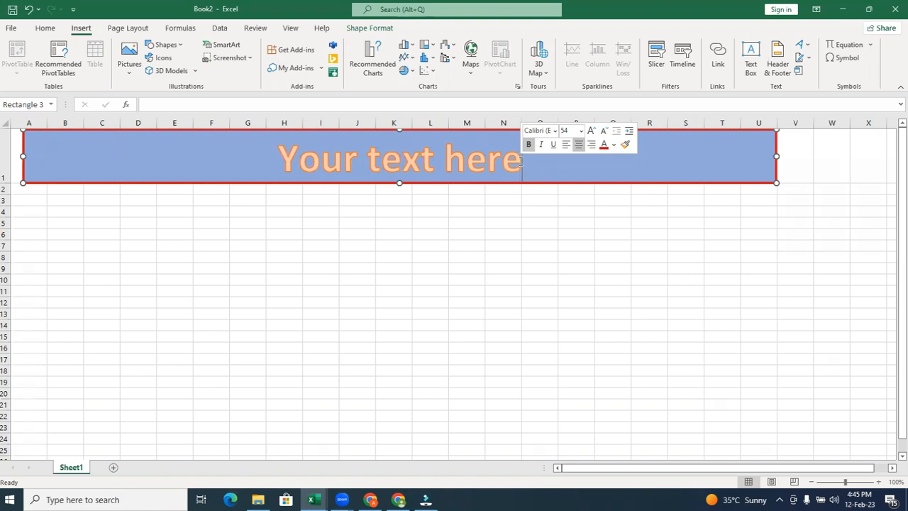
key("BackSpace")
key("BackSpace")
key("BackSpace")
key("BackSpace")
key("BackSpace")
key("BackSpace")
key("BackSpace")
key("BackSpace")
key("BackSpace")
key("BackSpace")
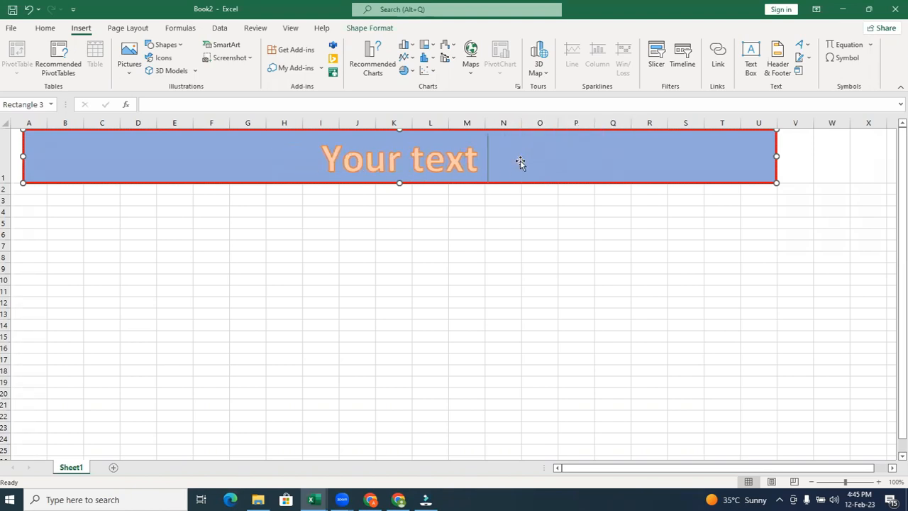
key("BackSpace")
key("BackSpace")
key("BackSpace")
key("BackSpace")
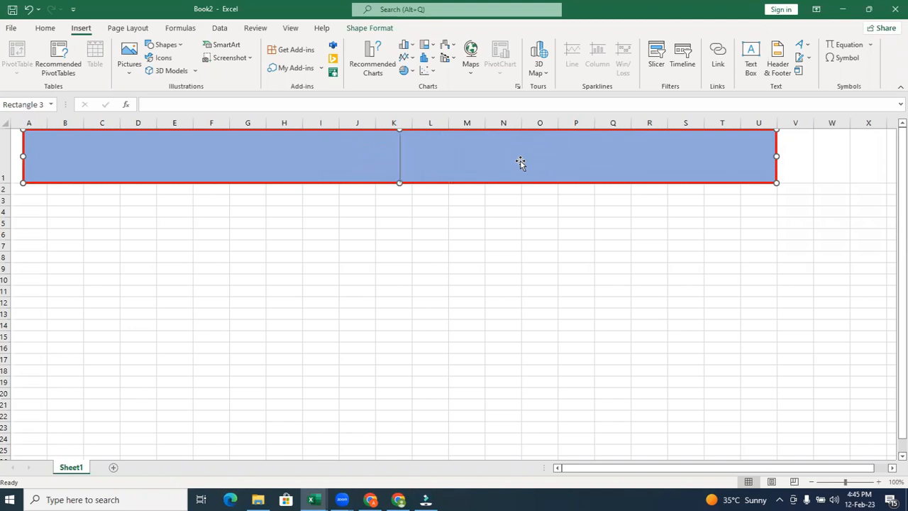
type("W")
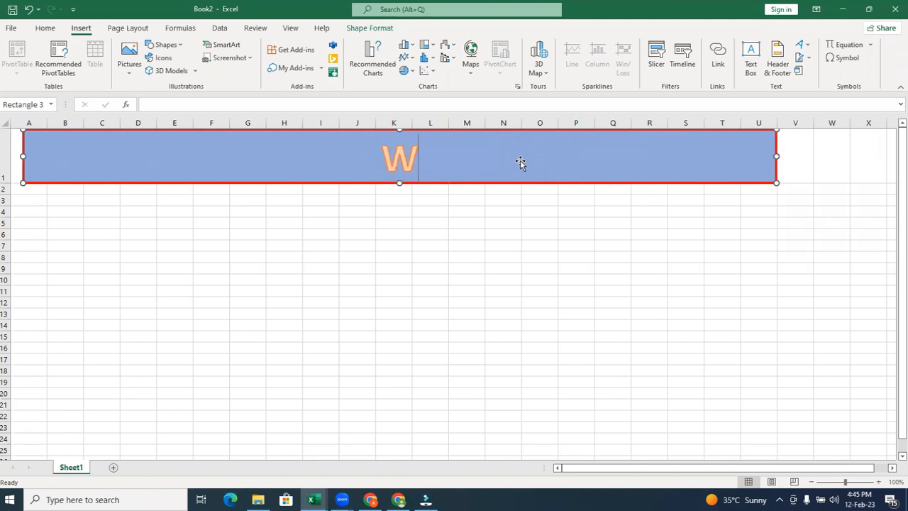
type("elcome ")
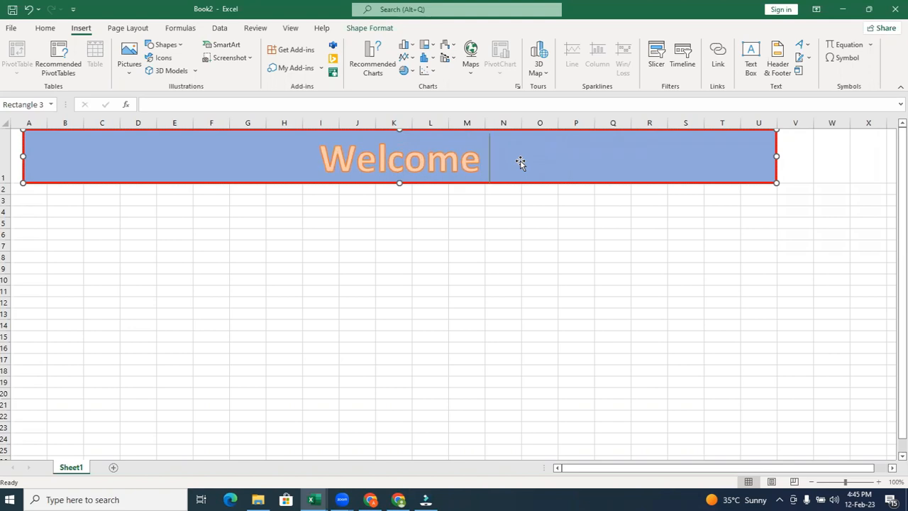
type("to ")
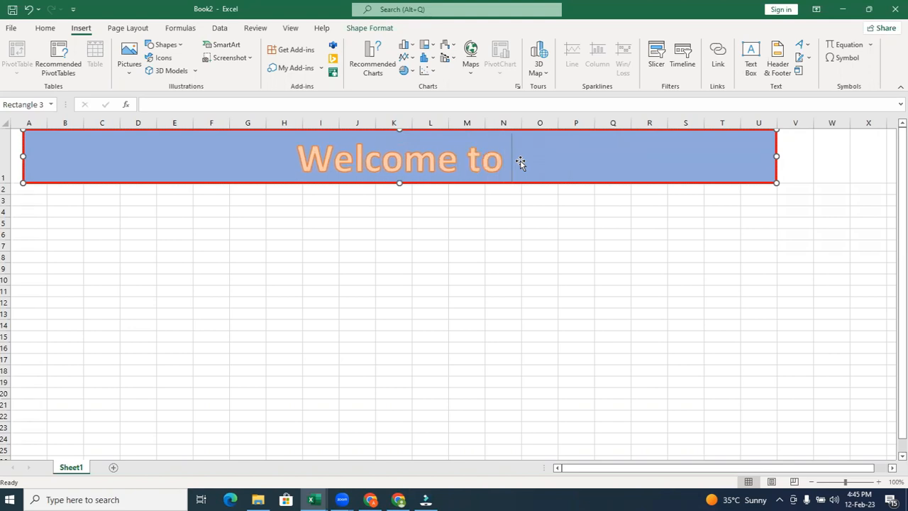
type("the class")
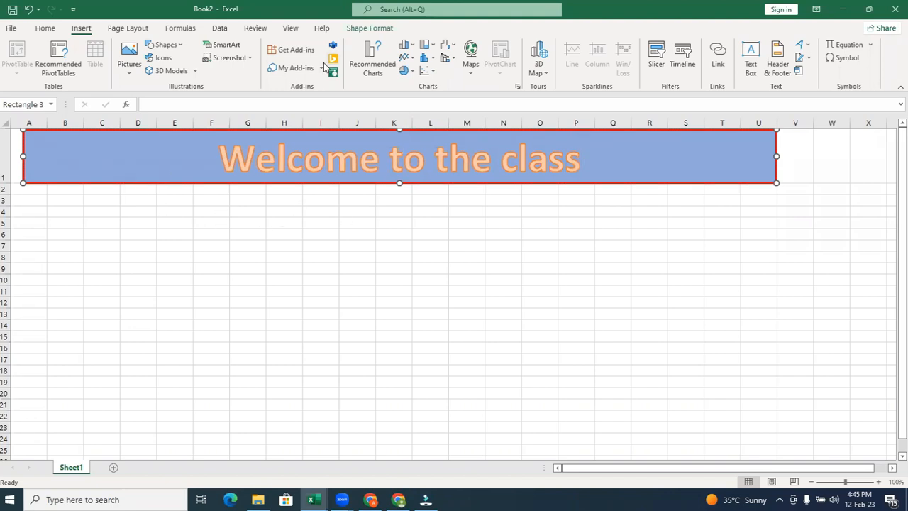
Preview the shadow, reflection, glow and soft edge effects on the WordArt box and apply a bevel to it
left_click(370, 28)
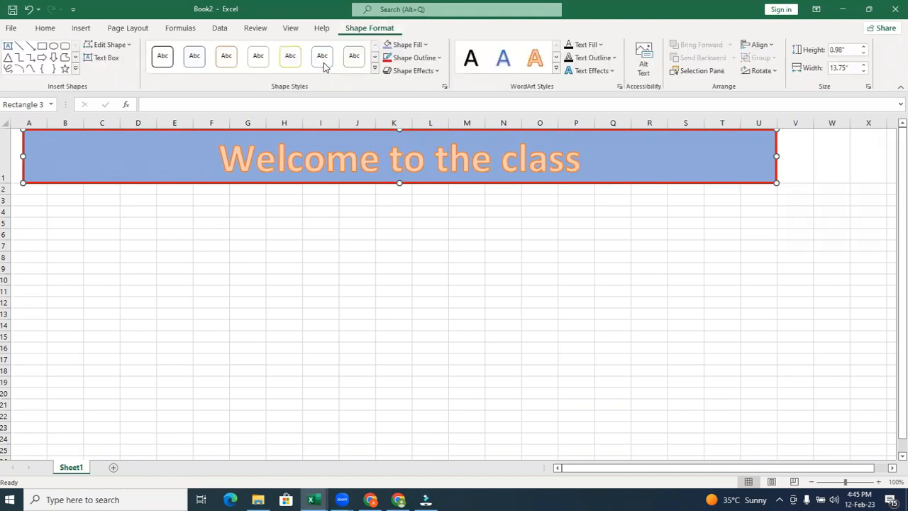
left_click(427, 72)
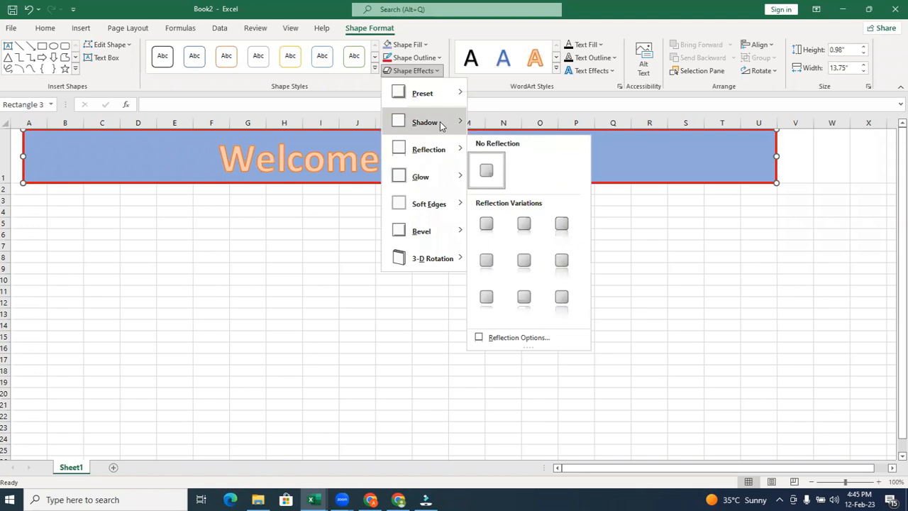
mouse_move(425, 122)
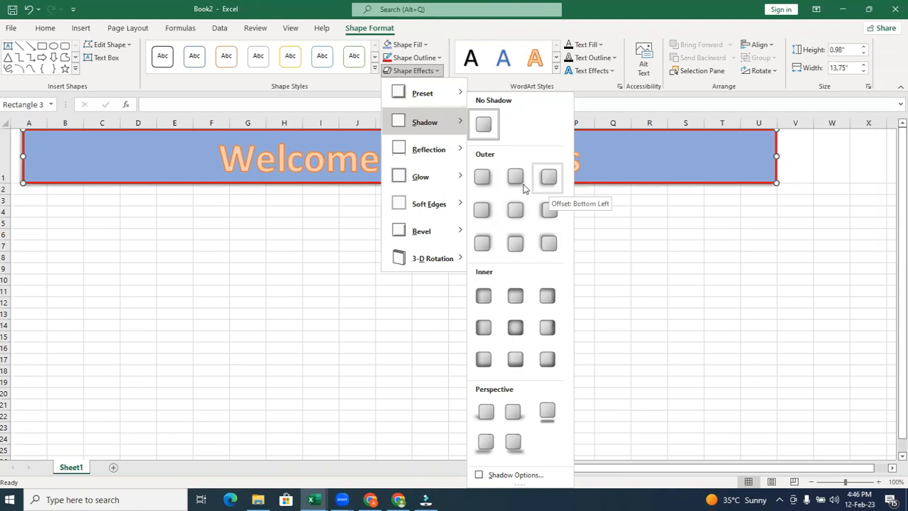
mouse_move(428, 149)
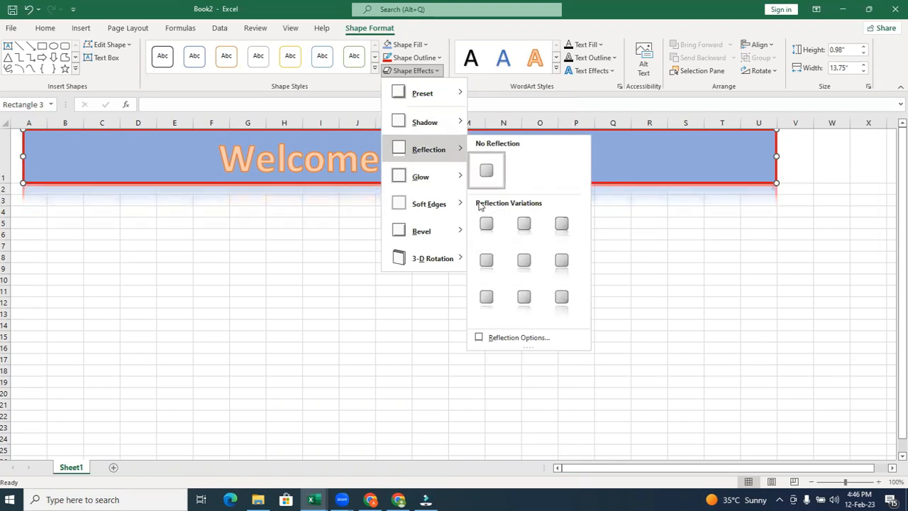
mouse_move(441, 186)
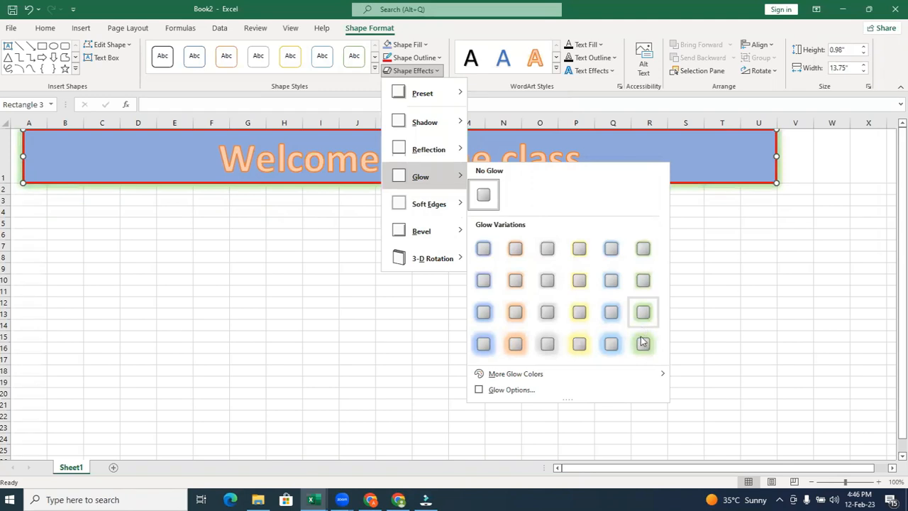
mouse_move(443, 203)
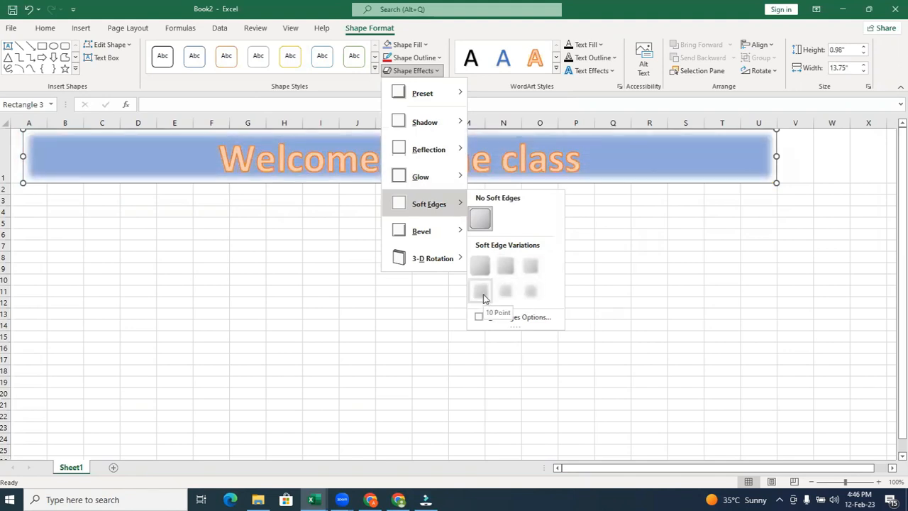
mouse_move(436, 234)
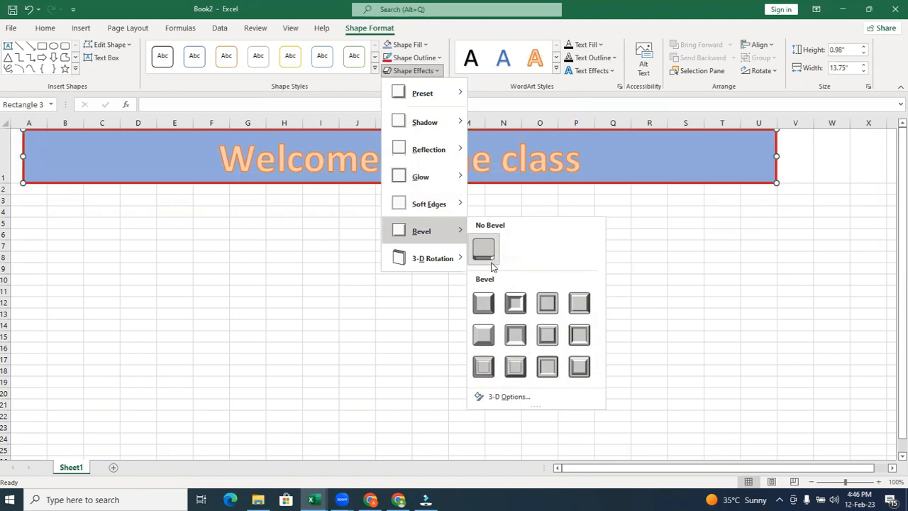
left_click(579, 302)
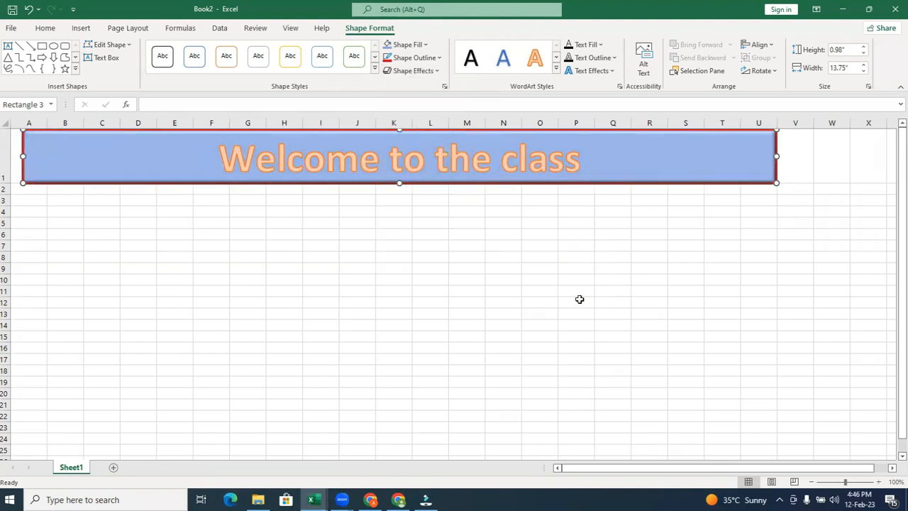
left_click(579, 299)
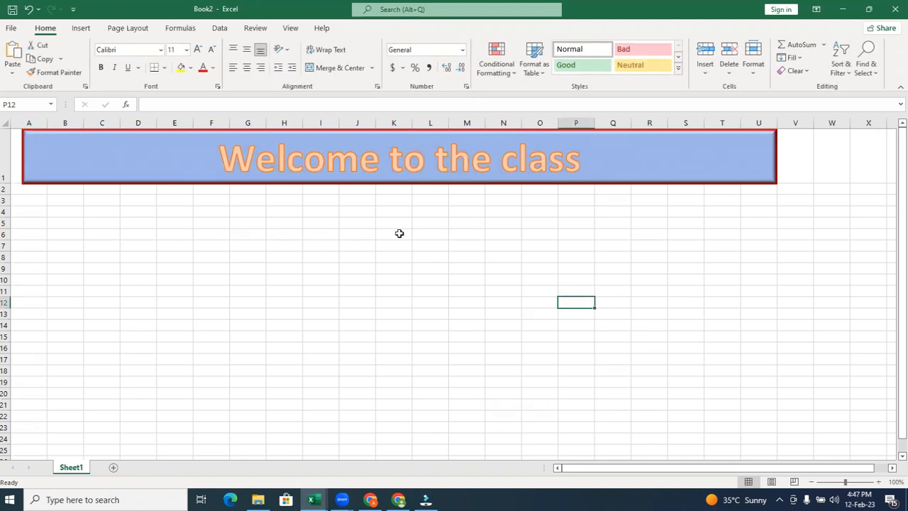
Browse the 3-D rotation effects available for the WordArt box
left_click(439, 179)
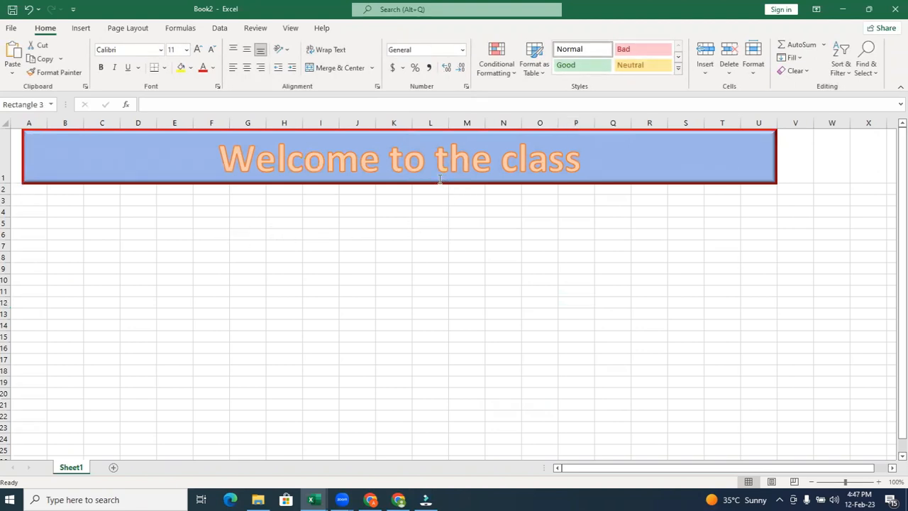
left_click(537, 134)
left_click(413, 70)
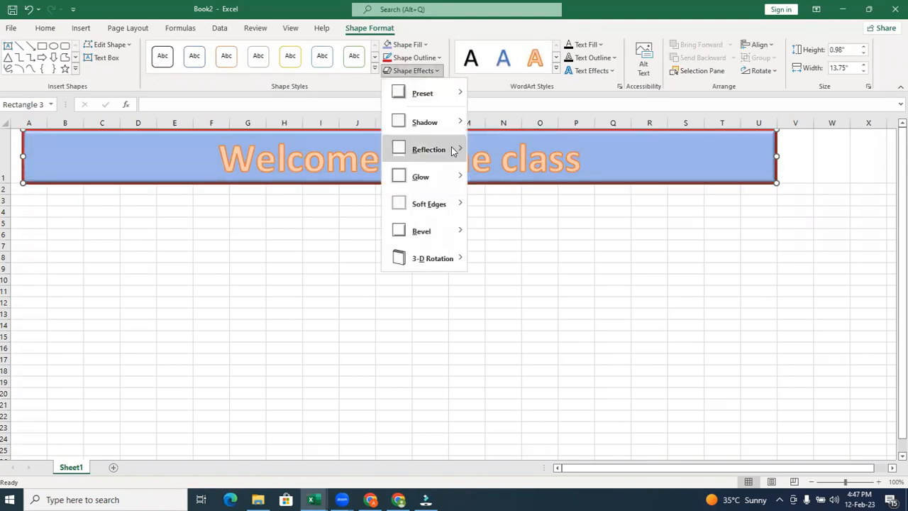
mouse_move(449, 259)
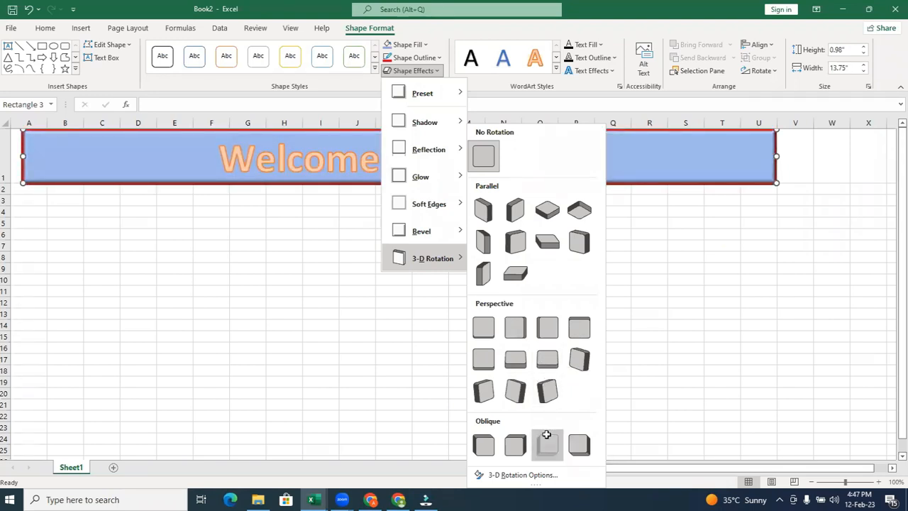
left_click(427, 355)
left_click(429, 357)
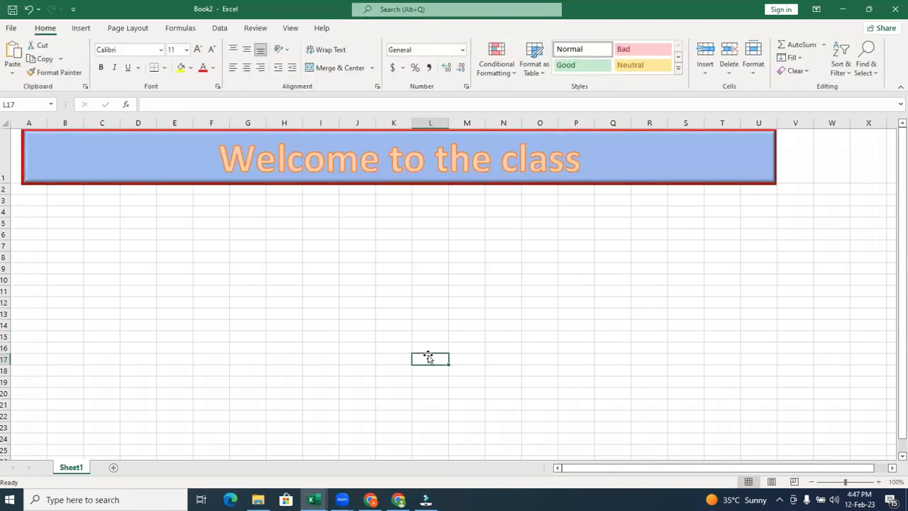
Resize the WordArt box to about 13.92 inches wide so it starts at the beginning of column A
left_click(178, 161)
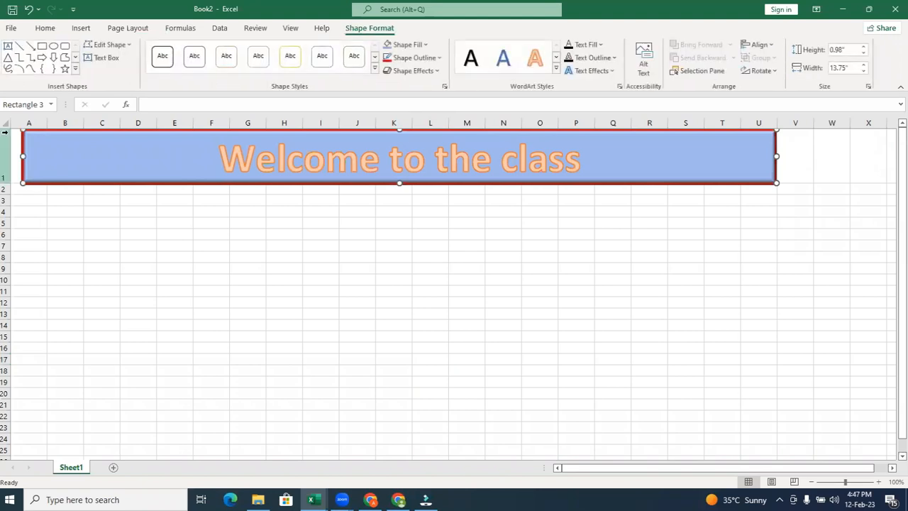
left_click_drag(23, 156, 180, 174)
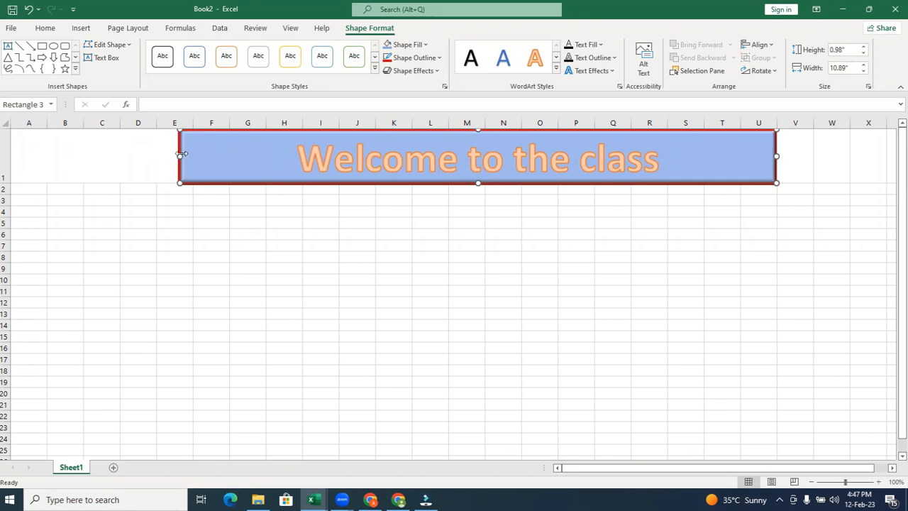
left_click_drag(182, 156, 13, 156)
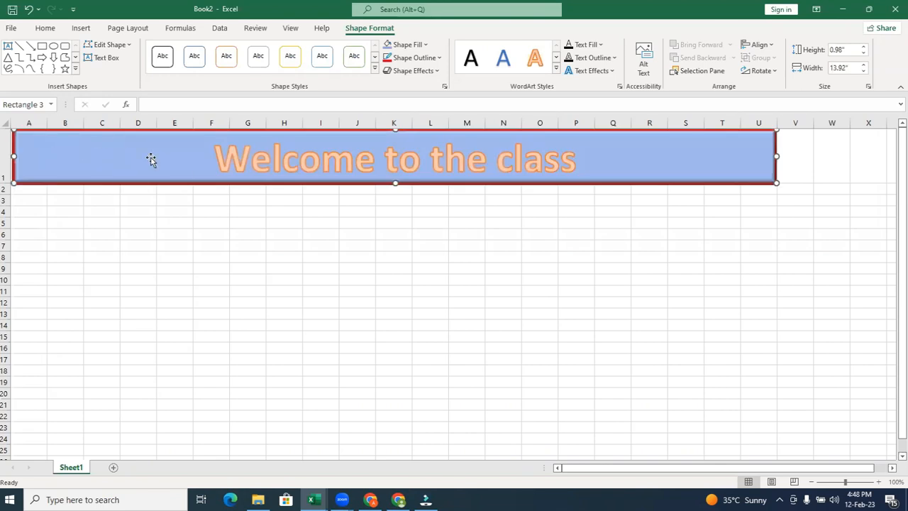
Insert the Global Aids picture from the Downloads folder on this device
left_click(82, 28)
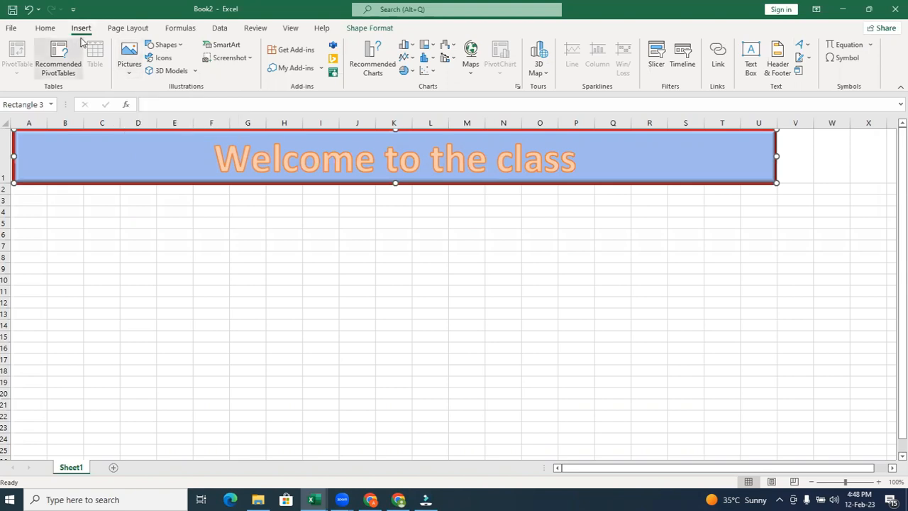
left_click(129, 76)
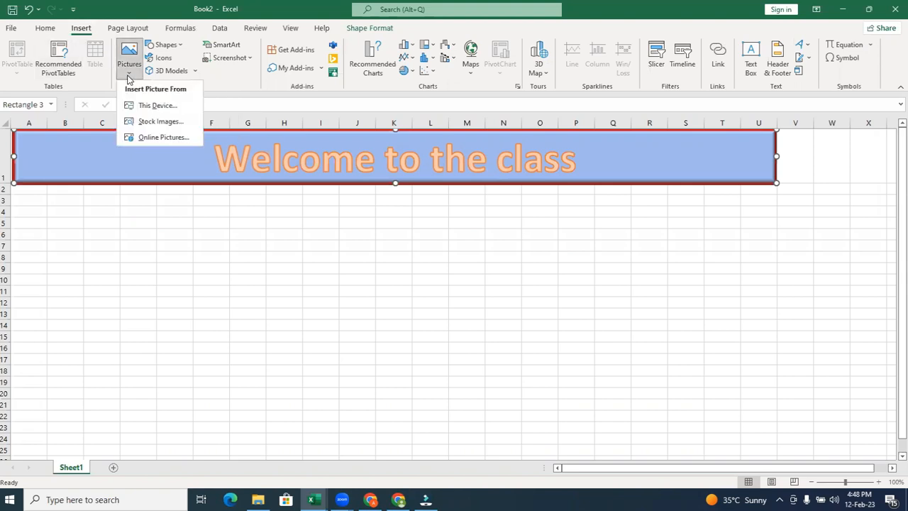
left_click(182, 112)
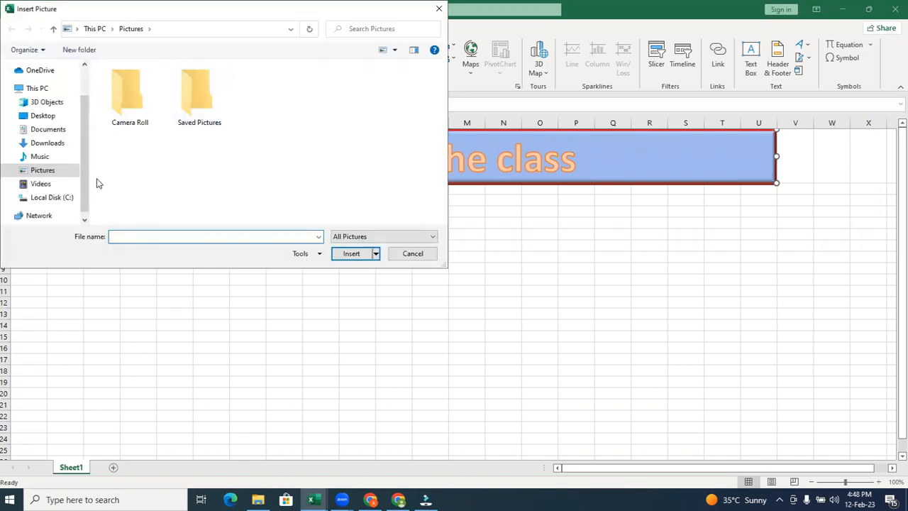
left_click(56, 147)
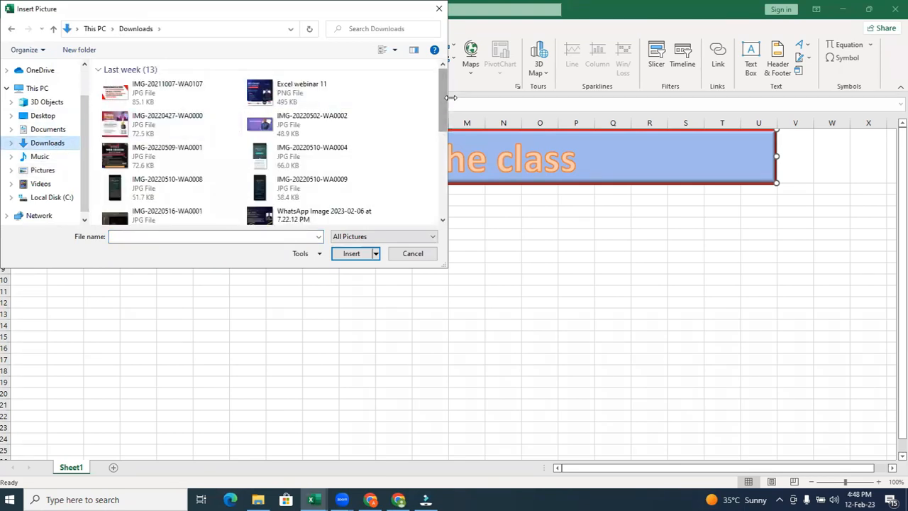
left_click_drag(451, 97, 435, 166)
left_click(257, 133)
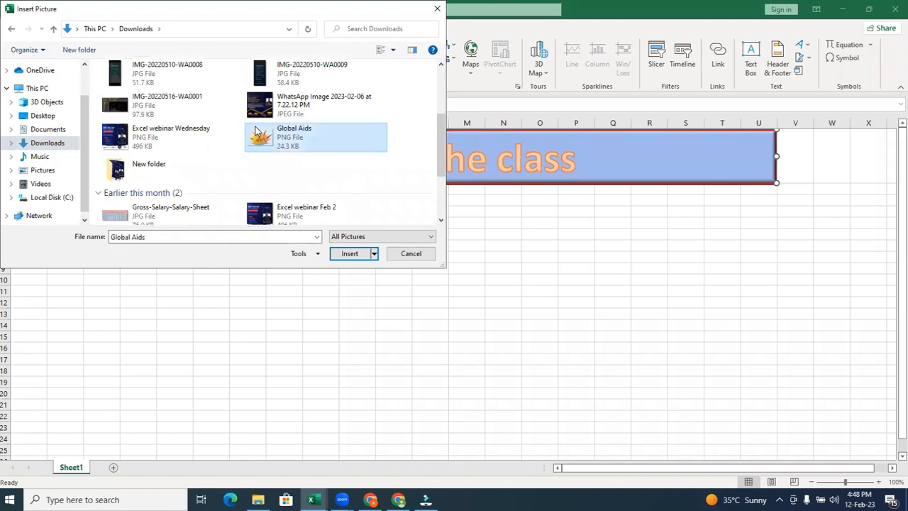
left_click(349, 257)
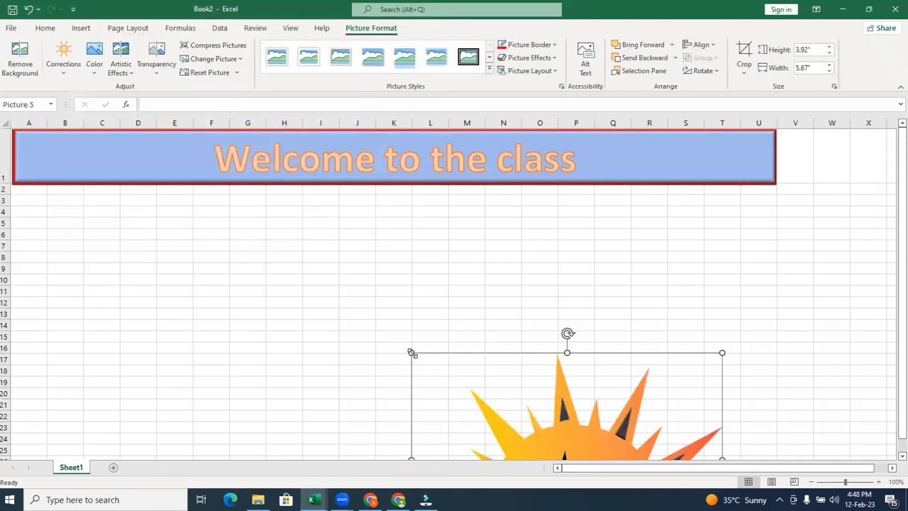
Shrink the picture to about 3.07 by 4.45 inches and move it just below the heading, over columns E to L
left_click_drag(410, 353, 479, 399)
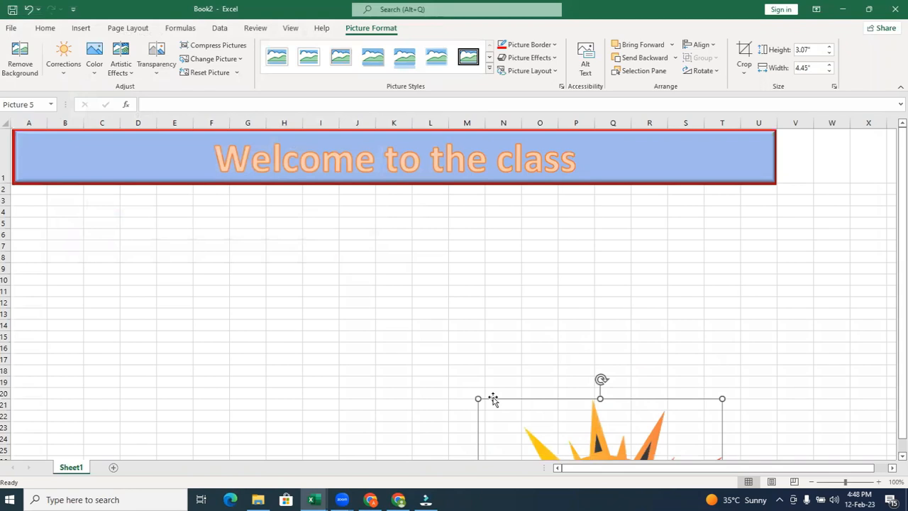
left_click_drag(596, 454, 293, 260)
left_click_drag(409, 249, 414, 239)
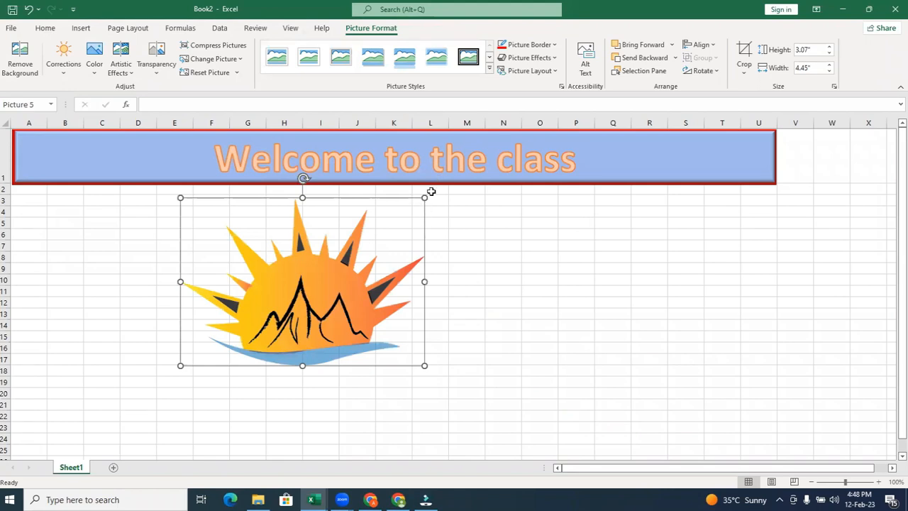
Reduce the picture to about 0.72 by 1.04 inches and place it as a logo at the start of the heading, over columns A to C
left_click_drag(425, 198, 287, 363)
left_click_drag(189, 310, 96, 174)
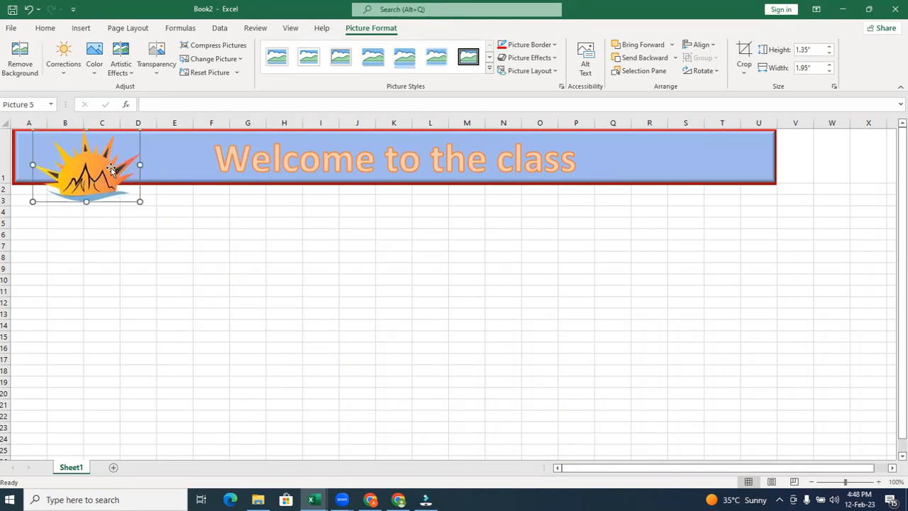
left_click_drag(137, 135, 69, 166)
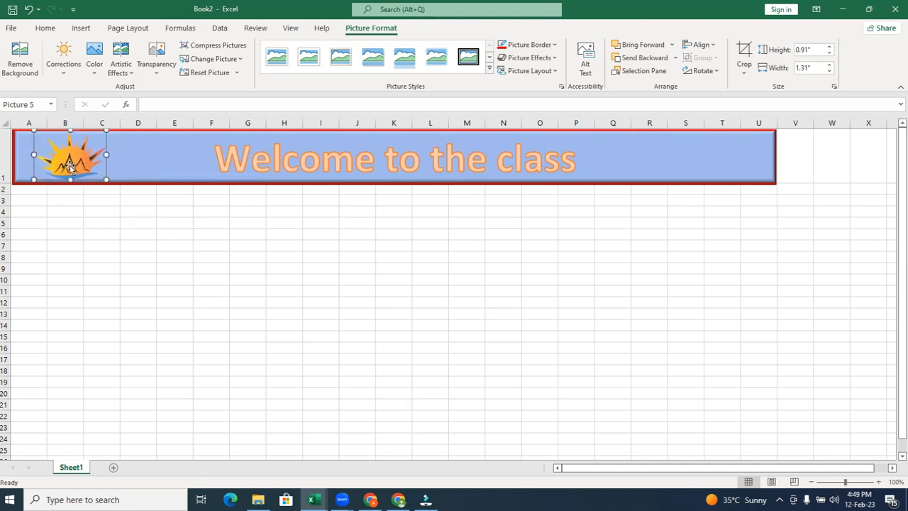
mouse_move(106, 131)
left_mouse_down()
mouse_move(77, 156)
mouse_move(91, 140)
left_mouse_up()
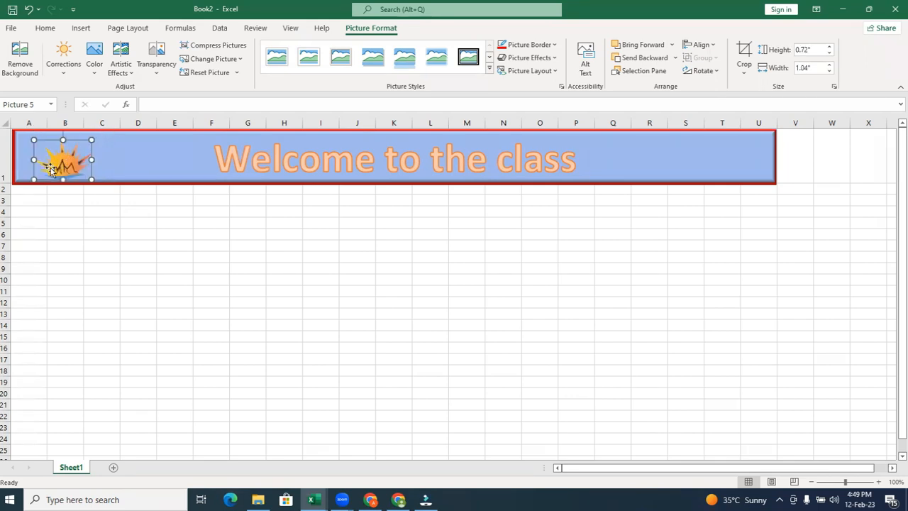
Nudge the logo picture slightly up and to the right within the heading, and delete it from the sheet
left_click_drag(51, 166, 56, 161)
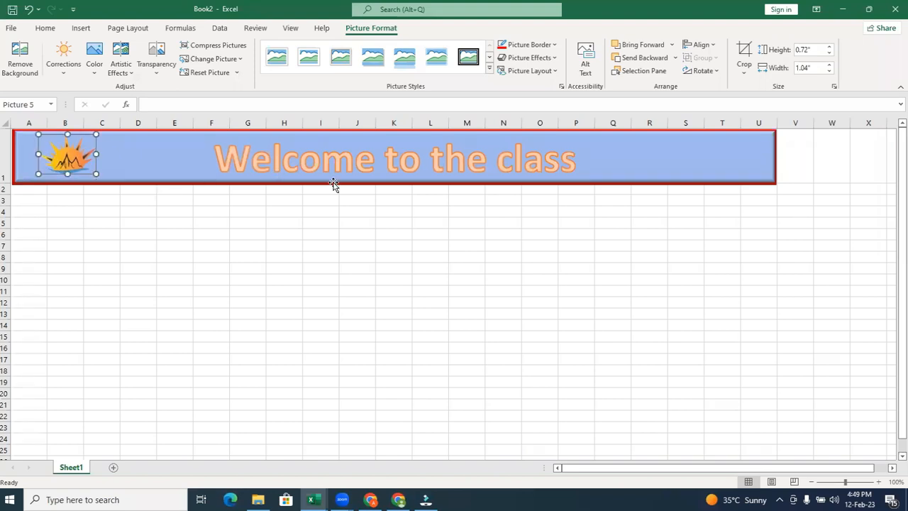
left_click(335, 201)
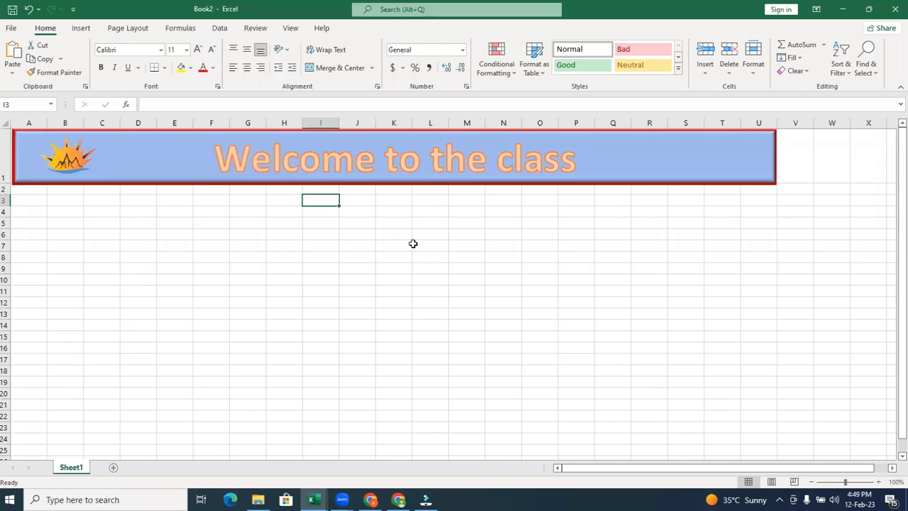
left_click(73, 154)
key("Delete")
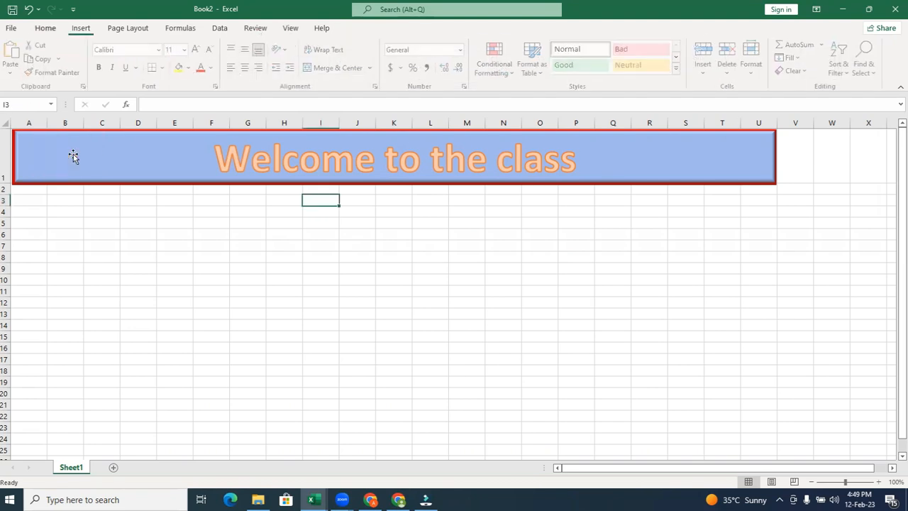
Draw an oval about 2.6 inches high and 3.29 inches wide below the heading, over columns F to J
left_click(81, 28)
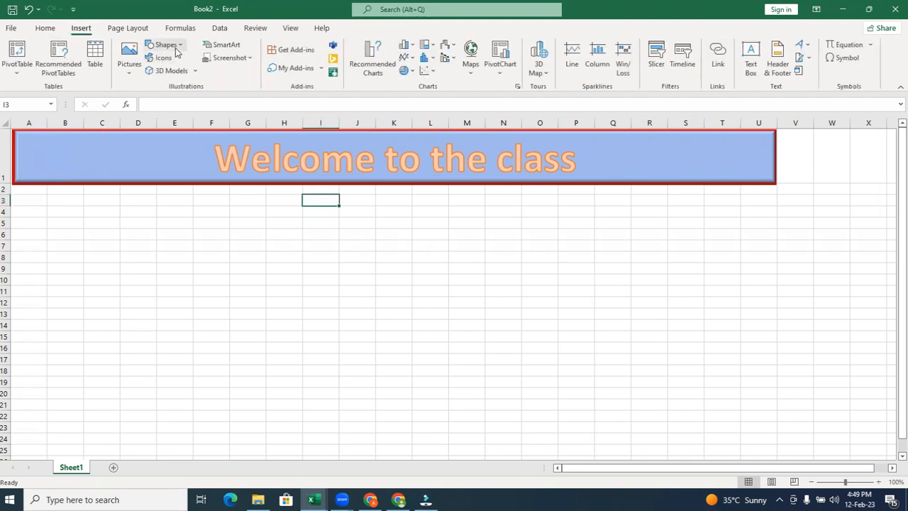
left_click(164, 44)
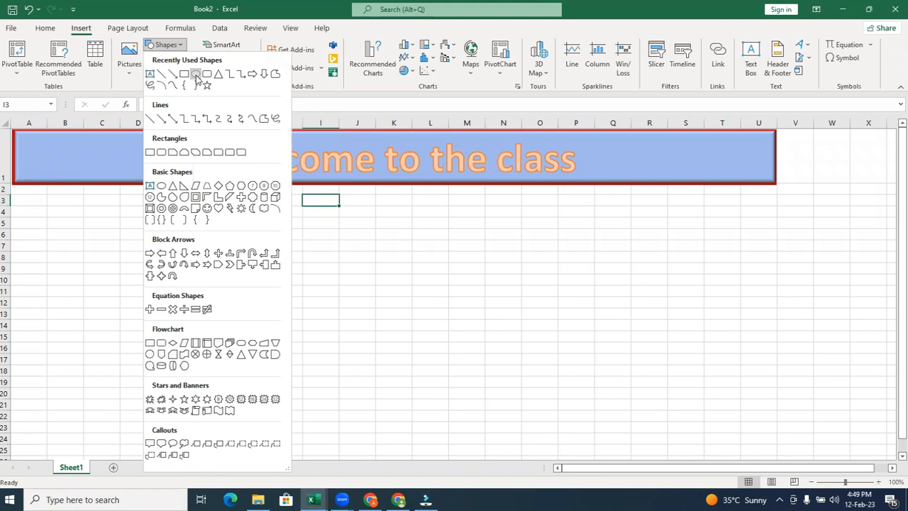
left_click(196, 76)
left_click_drag(187, 225, 367, 367)
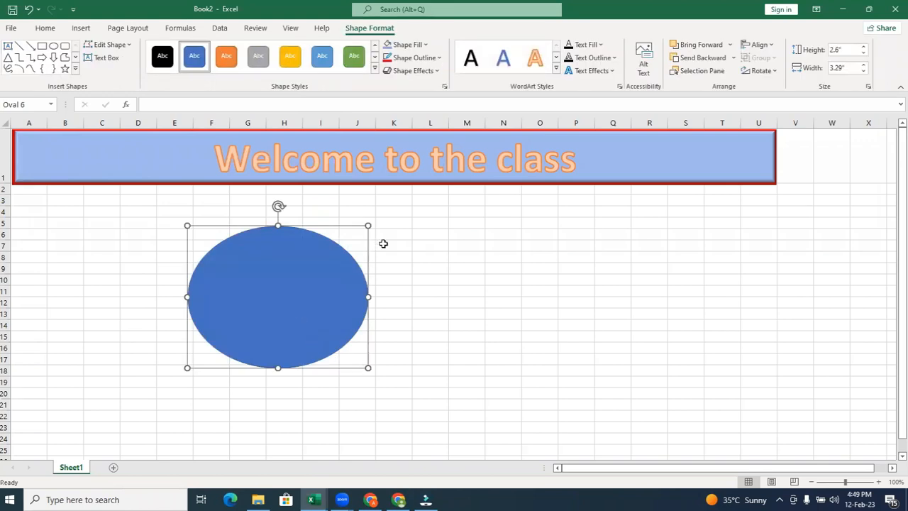
Open the gradient variations for the oval's shape fill
left_click(421, 47)
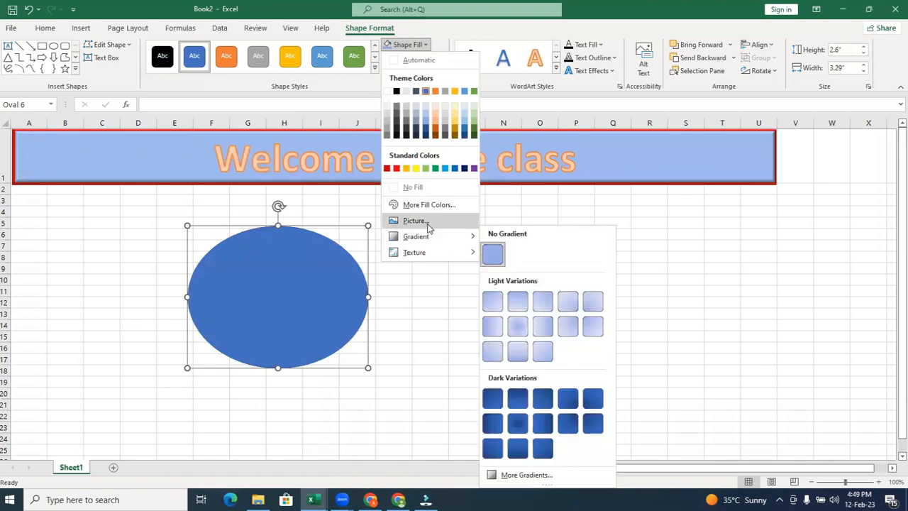
mouse_move(461, 235)
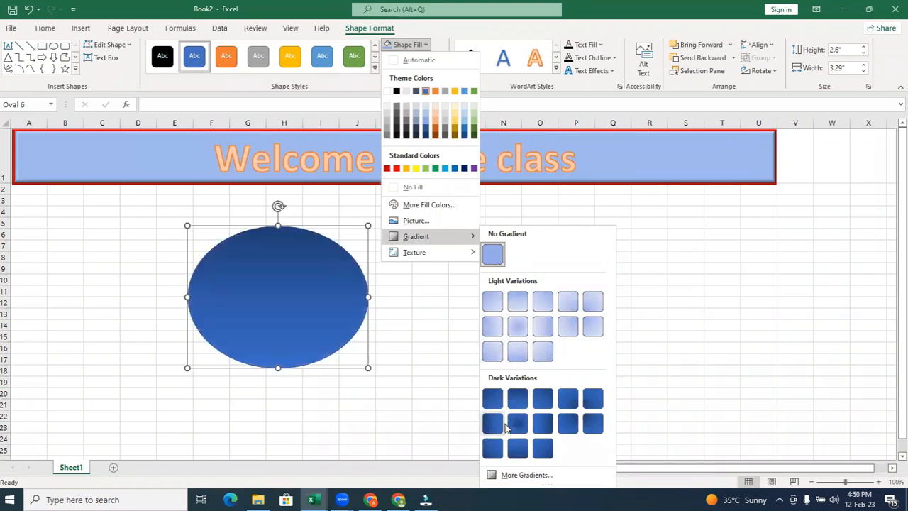
Apply a linear gradient fill to the oval and move its two middle gradient stops to 30% and 69%
left_click(518, 476)
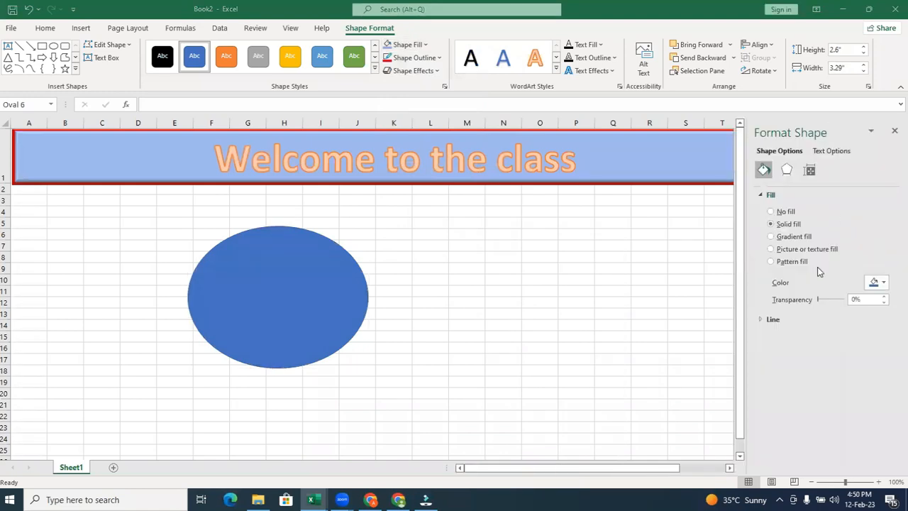
left_click(770, 237)
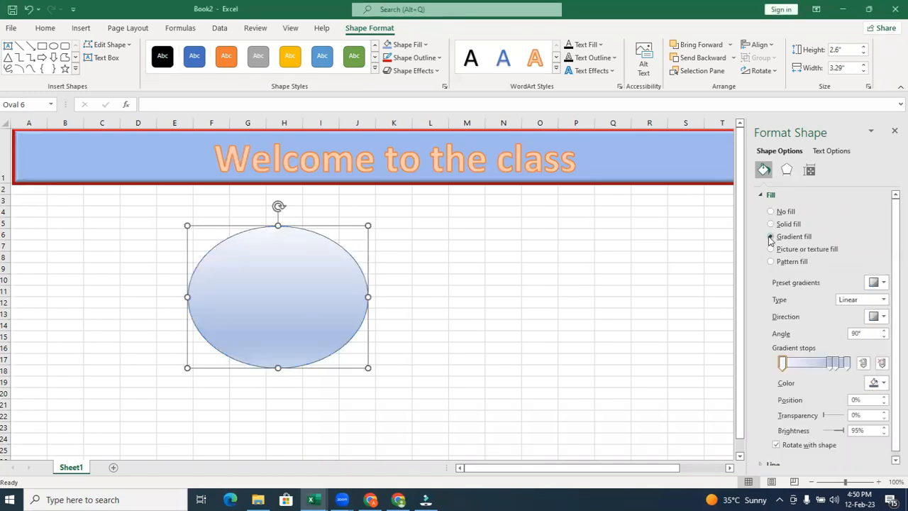
mouse_move(831, 367)
left_mouse_down()
mouse_move(800, 366)
mouse_move(827, 364)
left_mouse_up()
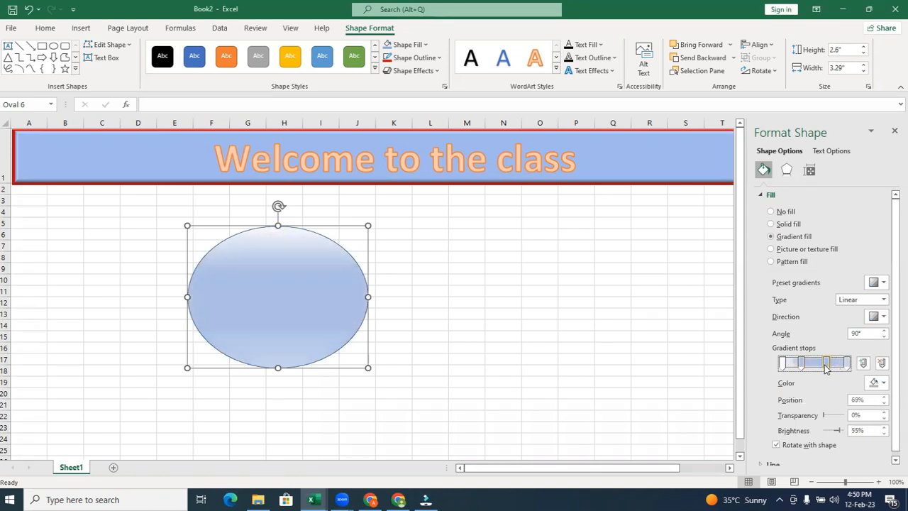
Colour the oval's gradient stops dark orange at 0%, grey at 30% and yellow at 69%
left_click(783, 363)
left_click(882, 383)
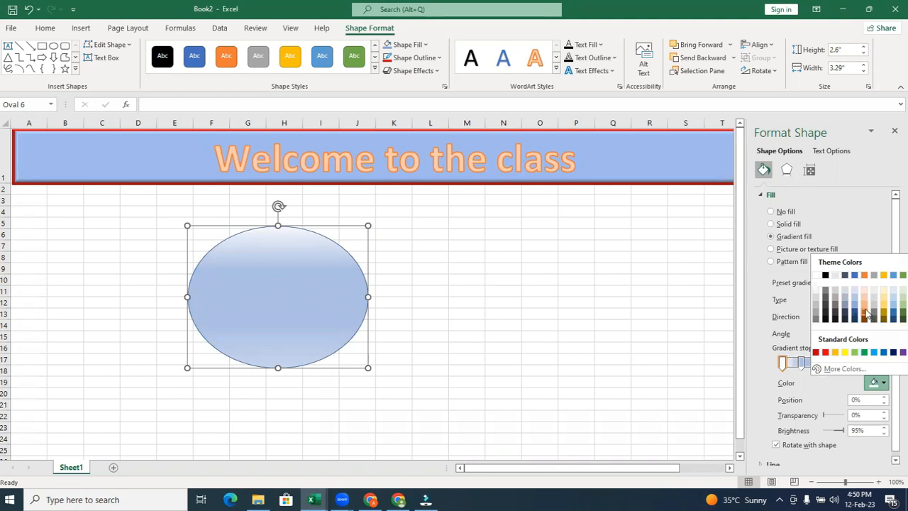
left_click(865, 311)
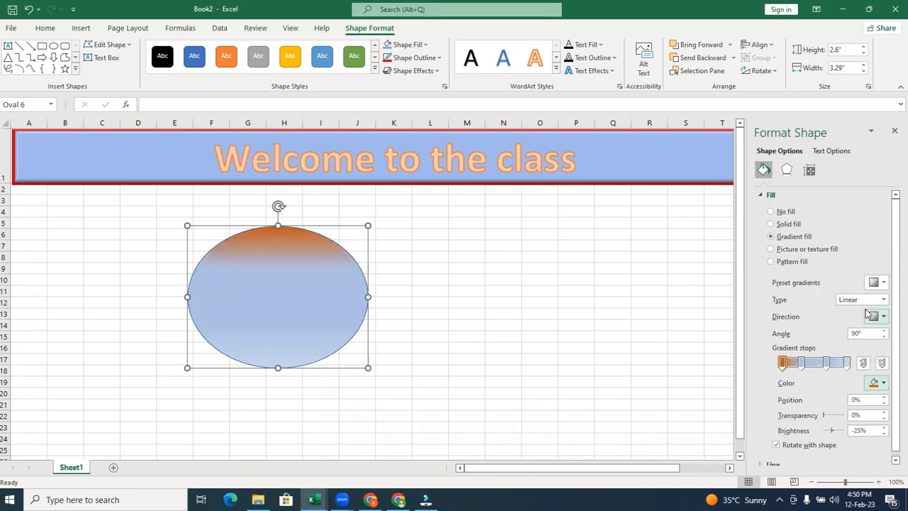
left_click(802, 363)
left_click(882, 383)
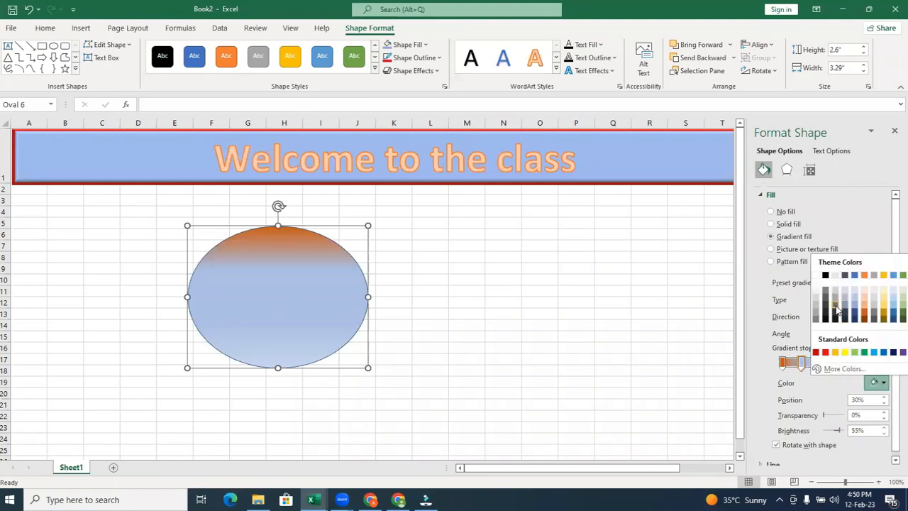
left_click(836, 306)
left_click(826, 362)
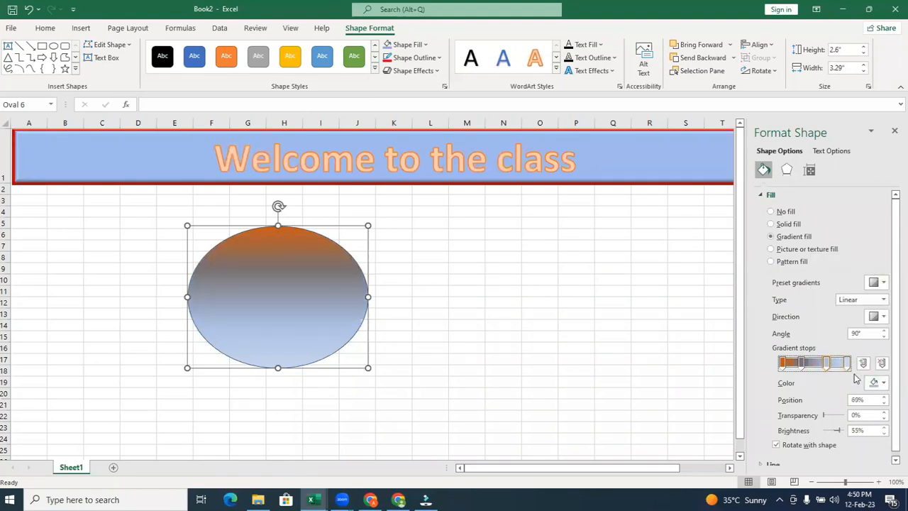
left_click(877, 383)
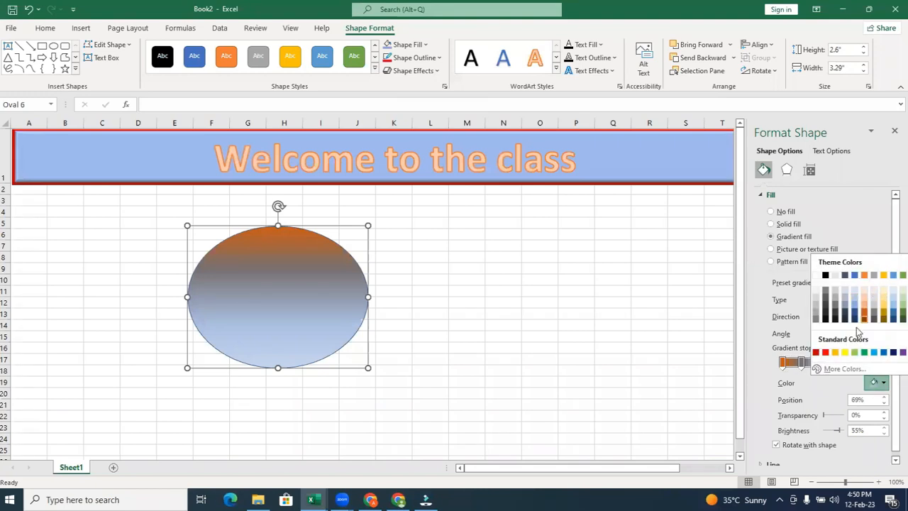
left_click(845, 353)
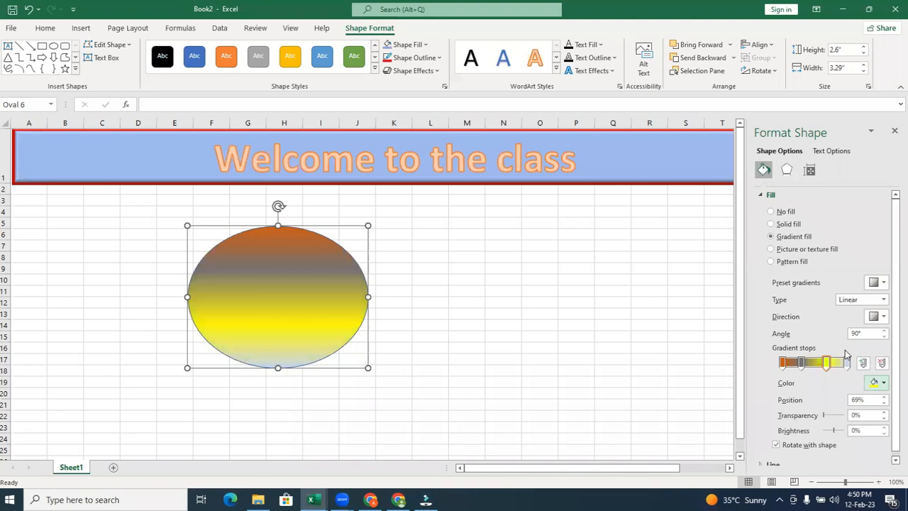
Delete the grey and yellow stops from the oval's gradient
left_click(801, 363)
key("Delete")
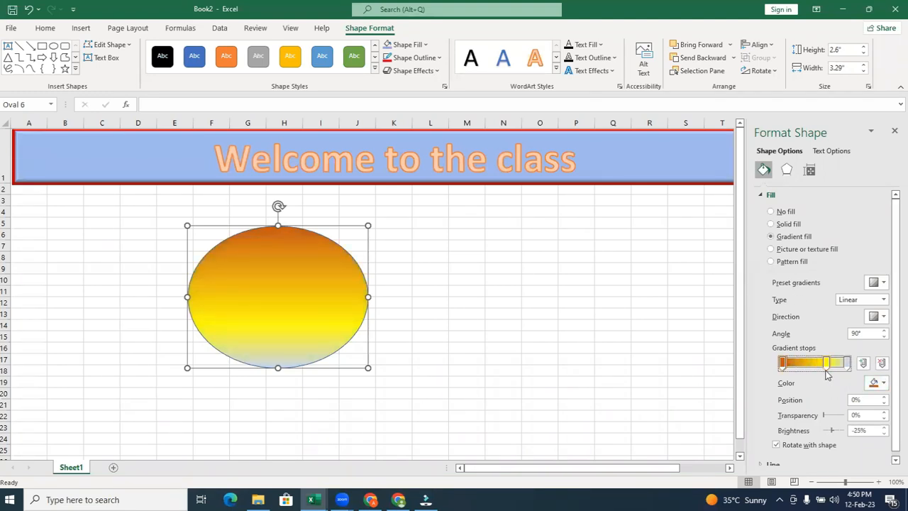
left_click(826, 364)
key("Delete")
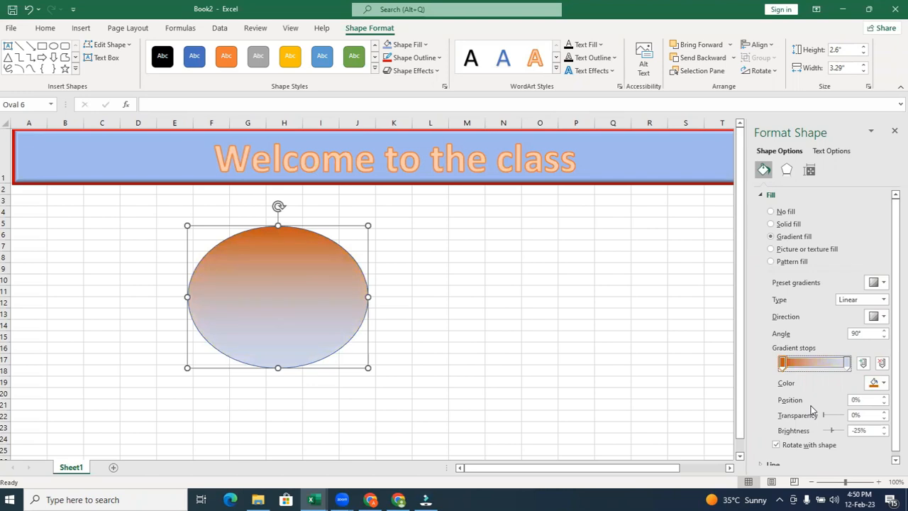
Add two stops in the middle of the oval's gradient, the second at 63%, and remove them again
left_click(808, 366)
left_click(823, 363)
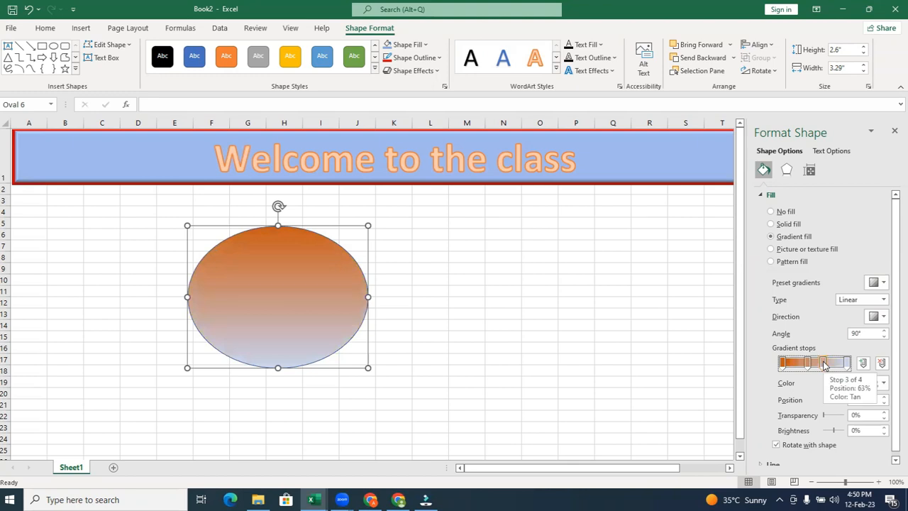
left_click_drag(823, 363, 806, 415)
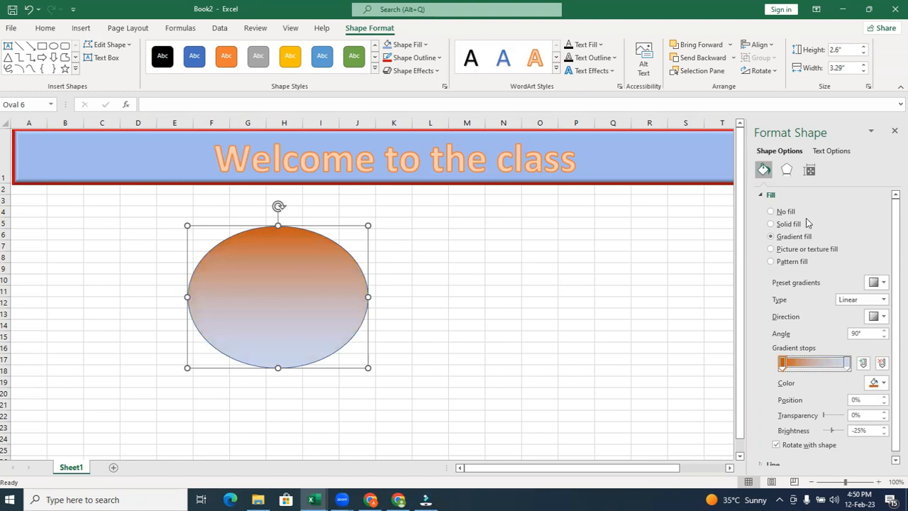
Give the oval a texture fill, trying the brown sand texture before choosing the light wood-grain one
left_click(771, 249)
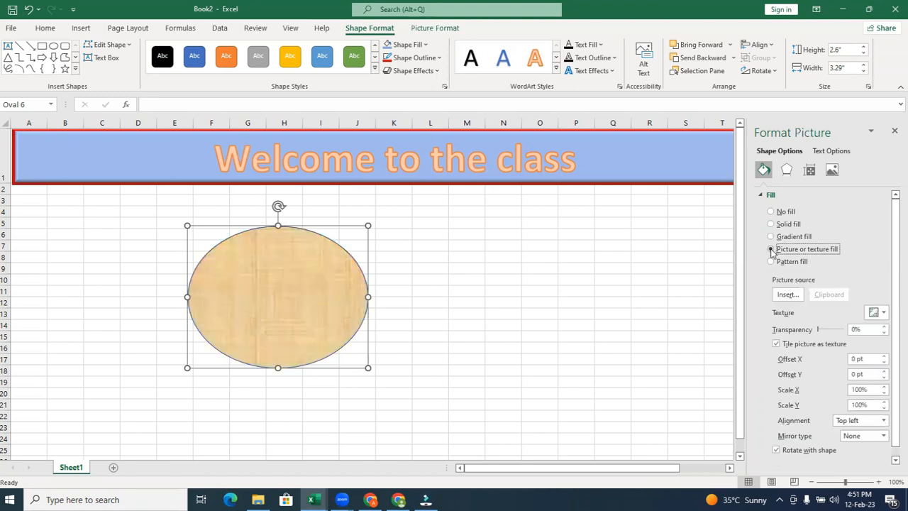
left_click(877, 312)
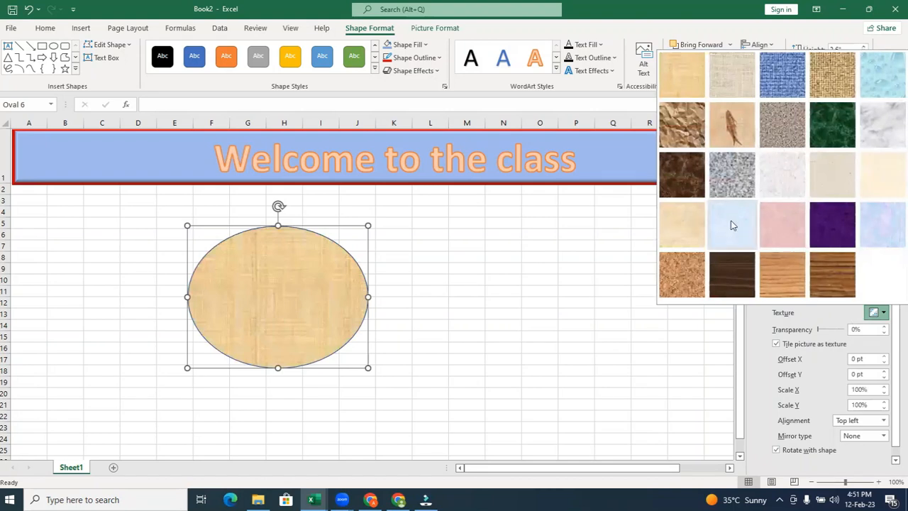
left_click(782, 124)
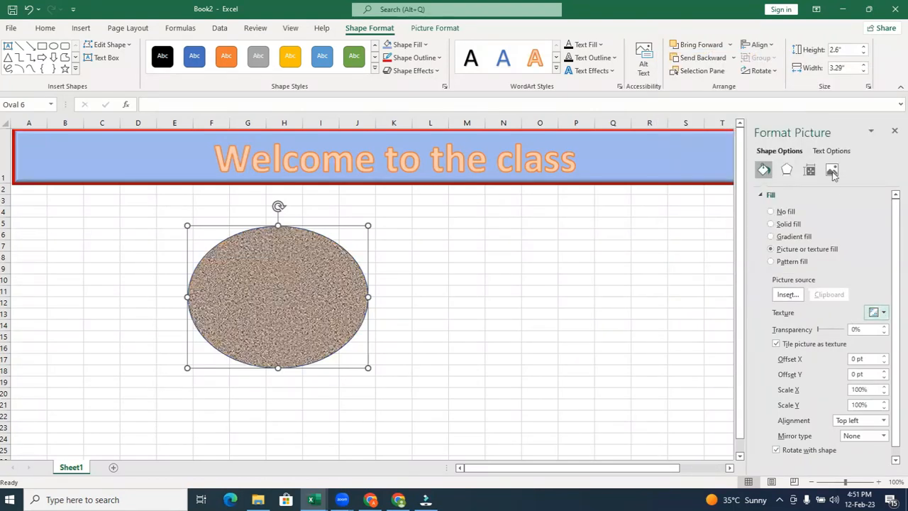
left_click(874, 313)
left_click(785, 260)
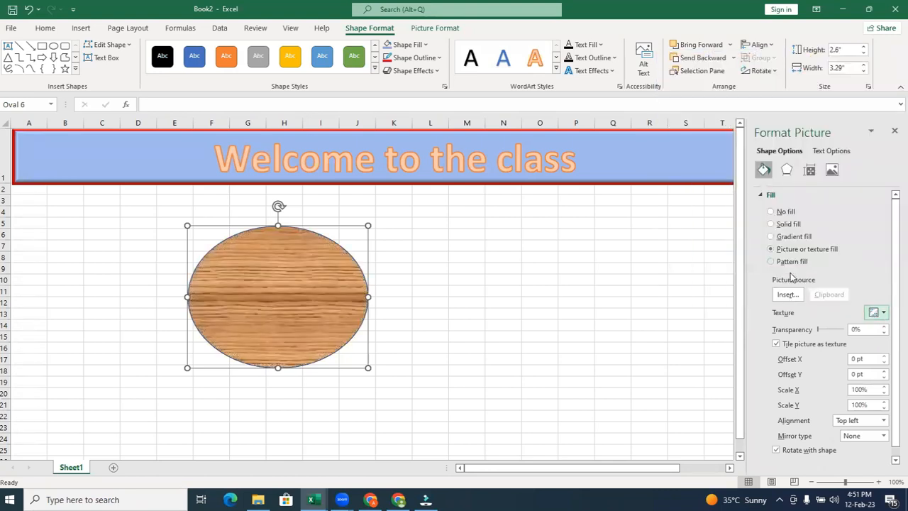
Try a pattern fill with red foreground and yellow background on the oval, and return it to the picture or texture fill
left_click(771, 261)
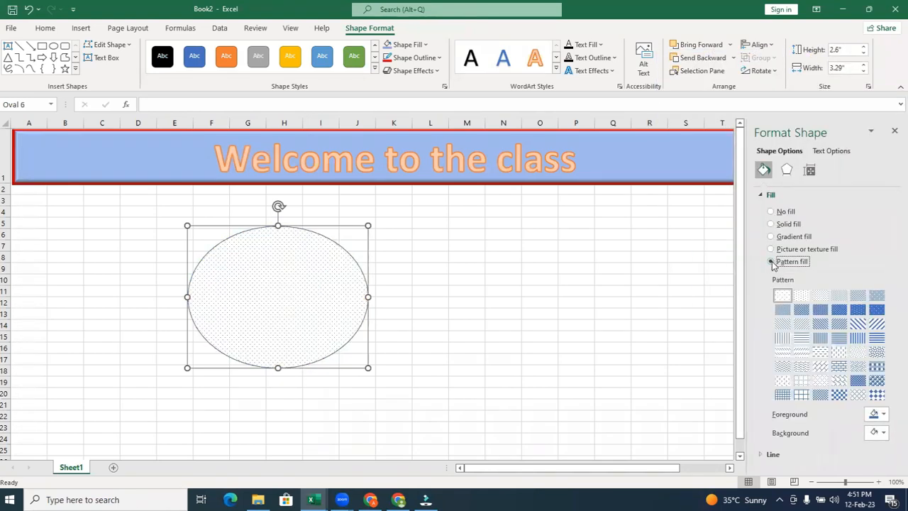
left_click(872, 378)
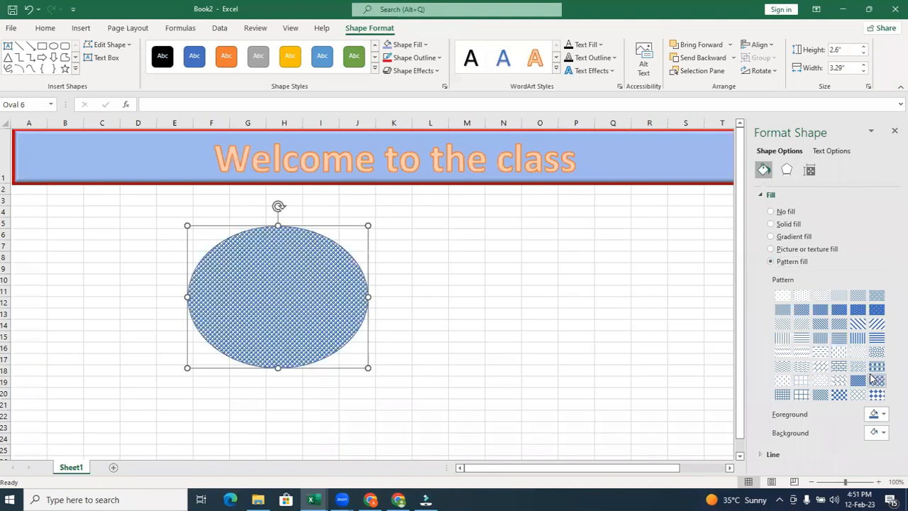
left_click(875, 366)
left_click(873, 417)
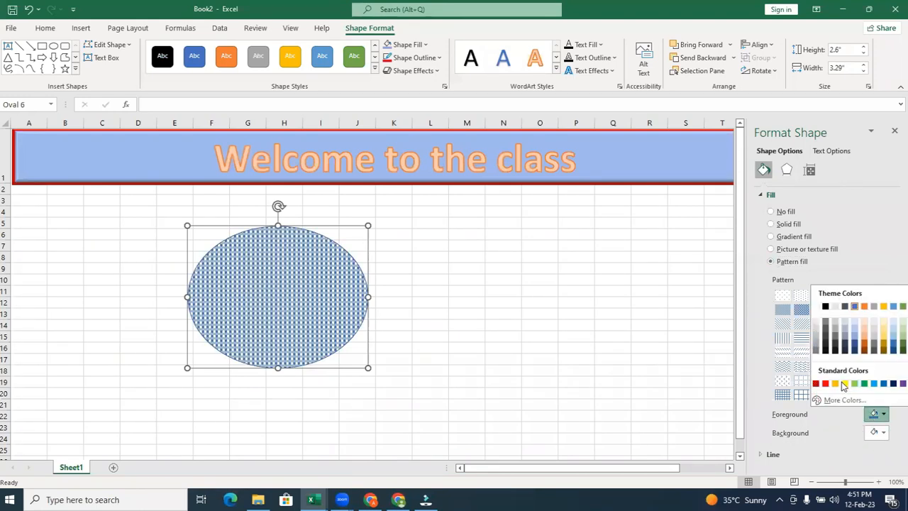
left_click(825, 384)
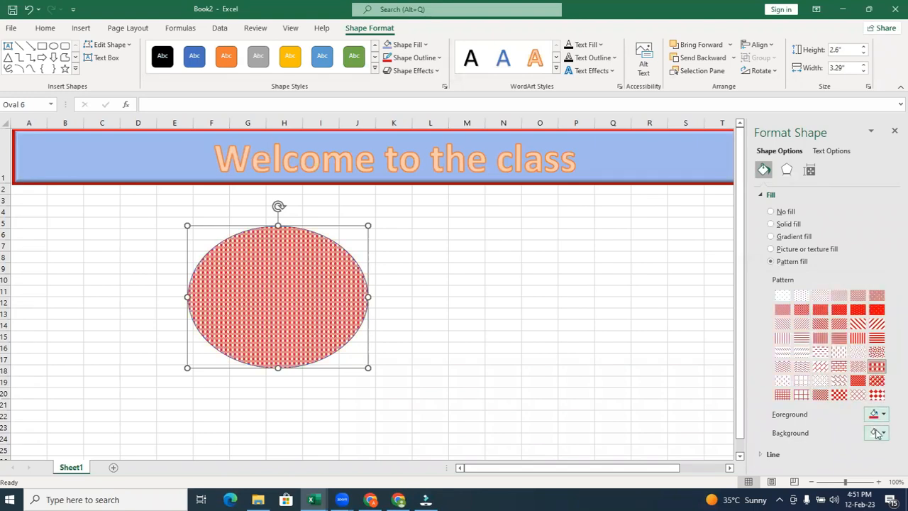
left_click(877, 432)
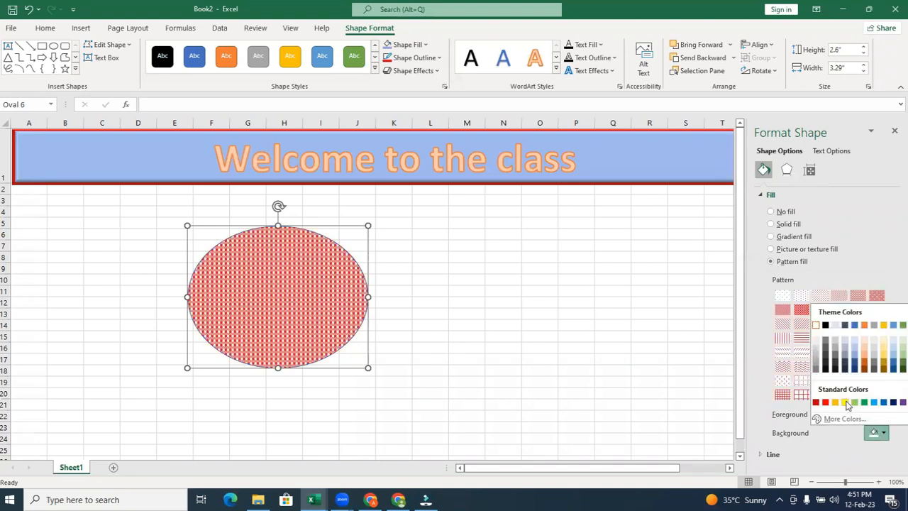
left_click(845, 402)
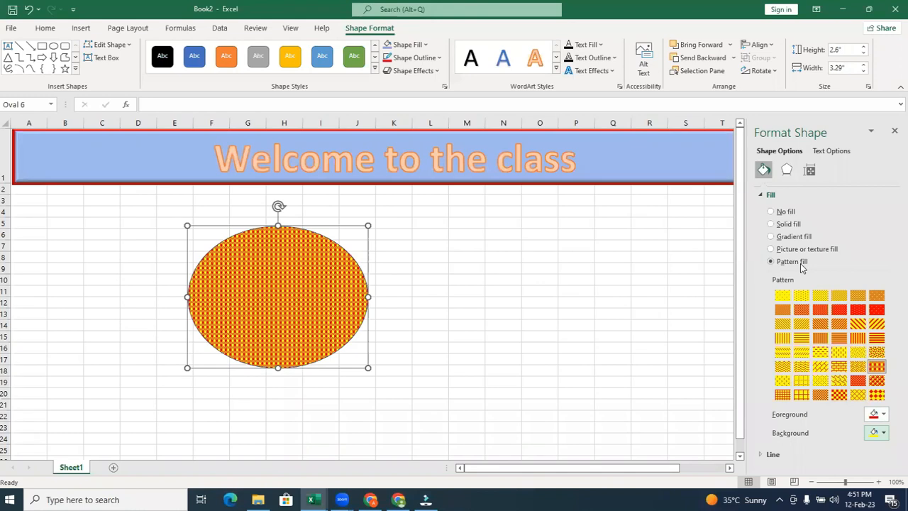
left_click(772, 250)
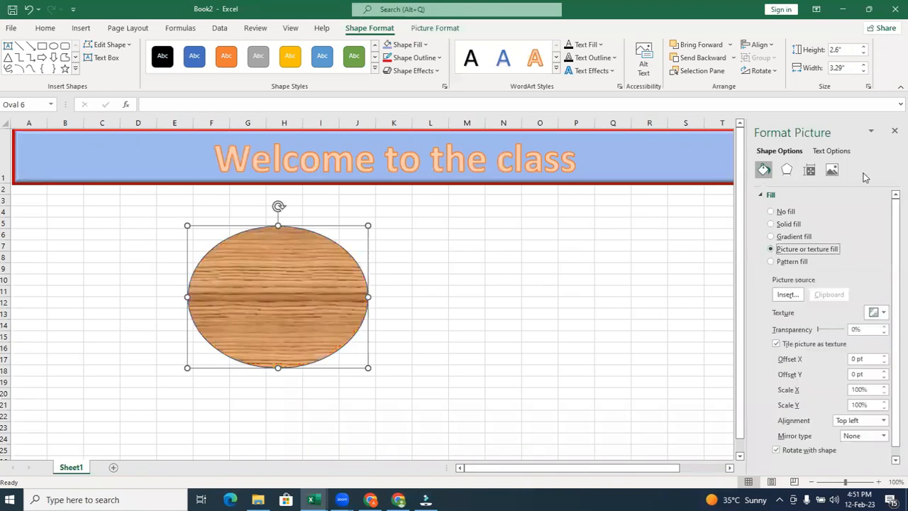
left_click(892, 132)
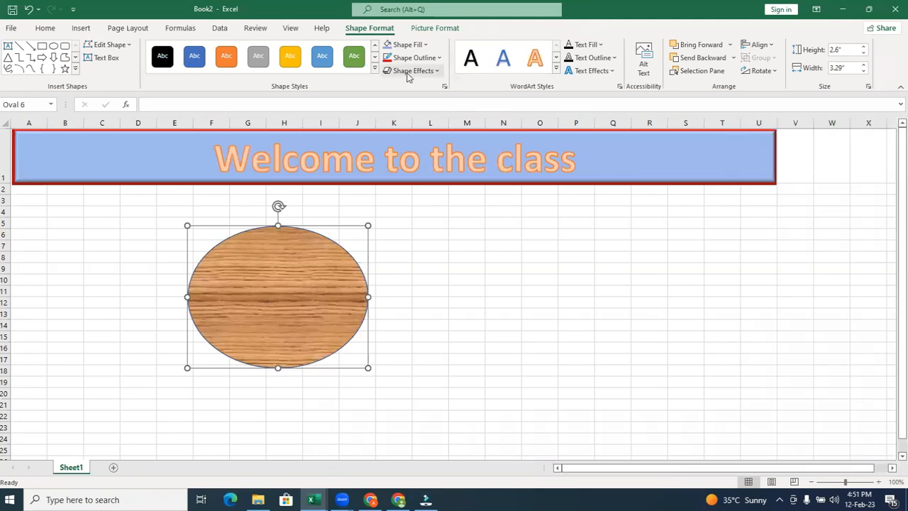
Fill the oval with the picture file Excel webinar 11 from Downloads and shrink it to about 1.89" high by 1.82" wide
left_click(416, 44)
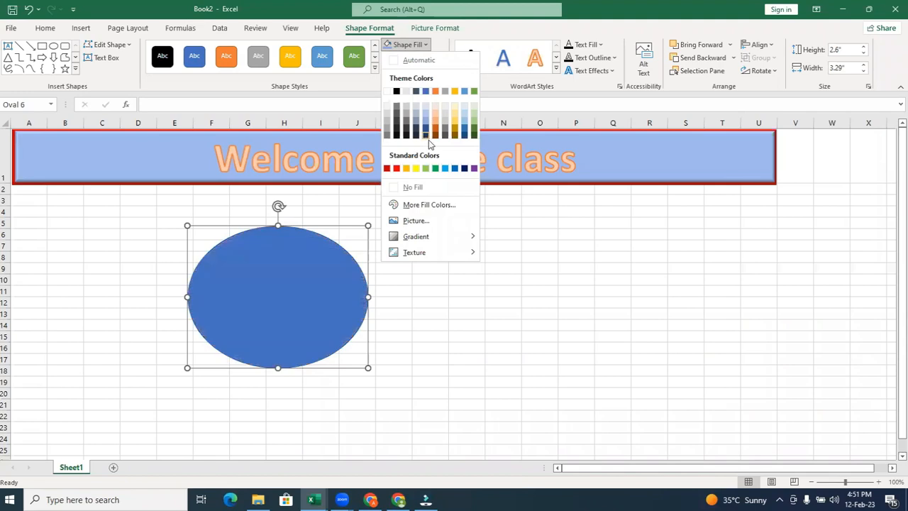
left_click(415, 221)
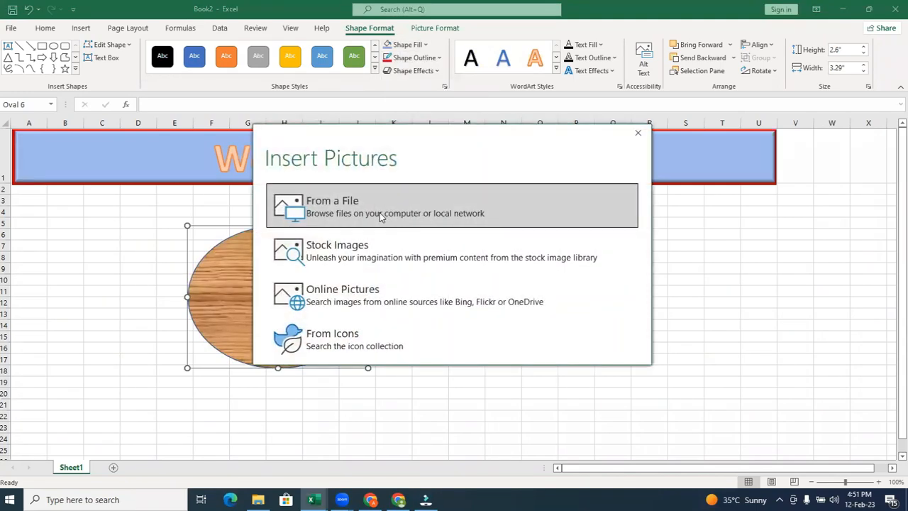
left_click(369, 212)
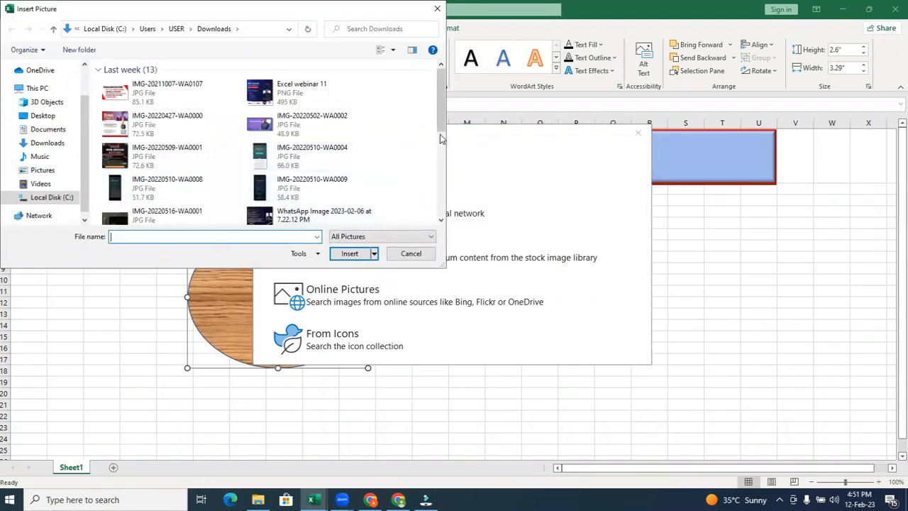
mouse_move(438, 122)
left_mouse_down()
mouse_move(438, 151)
mouse_move(435, 122)
left_mouse_up()
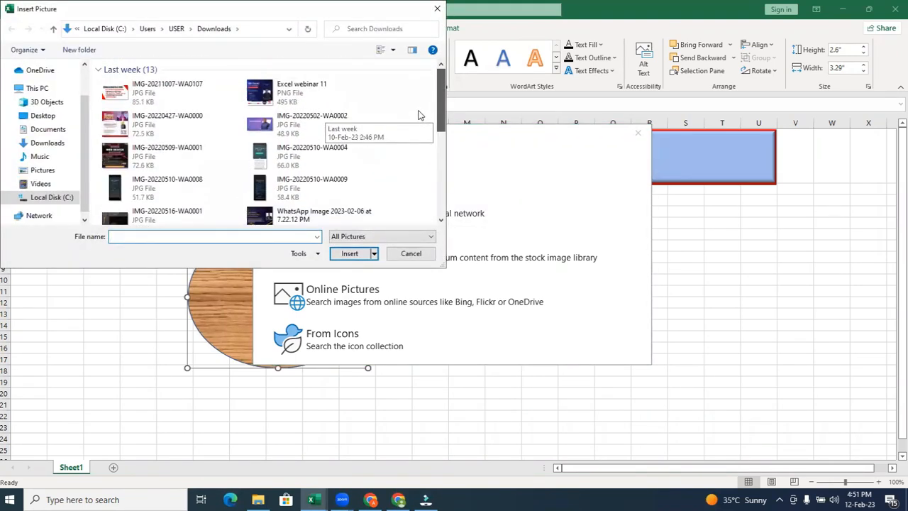
left_click(281, 101)
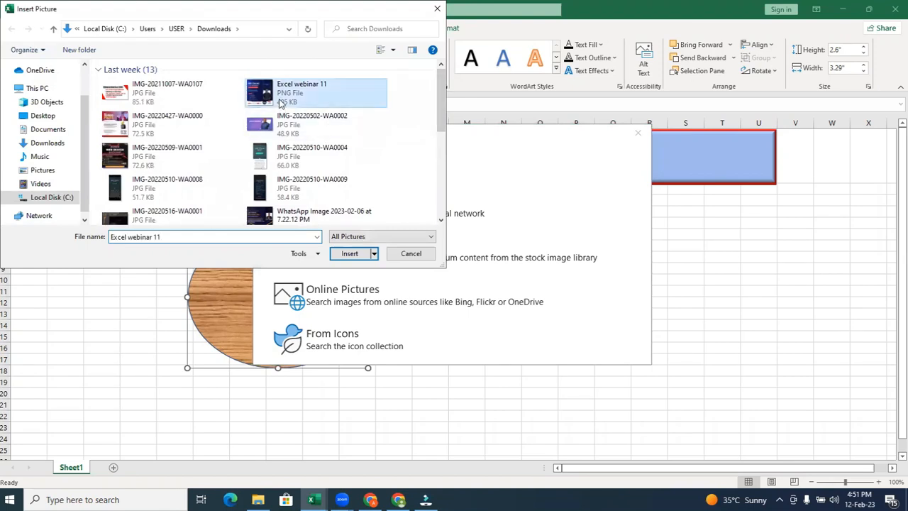
left_click(349, 254)
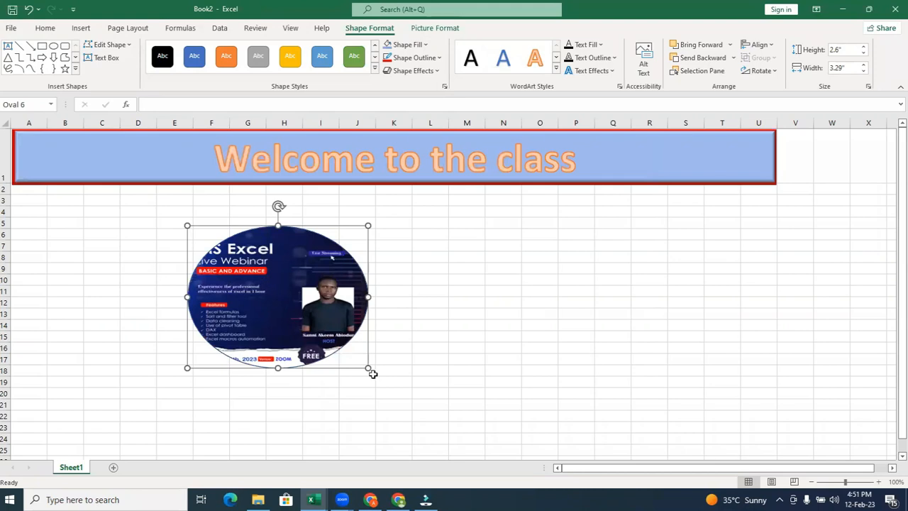
left_click_drag(367, 367, 287, 328)
left_click_drag(239, 286, 78, 183)
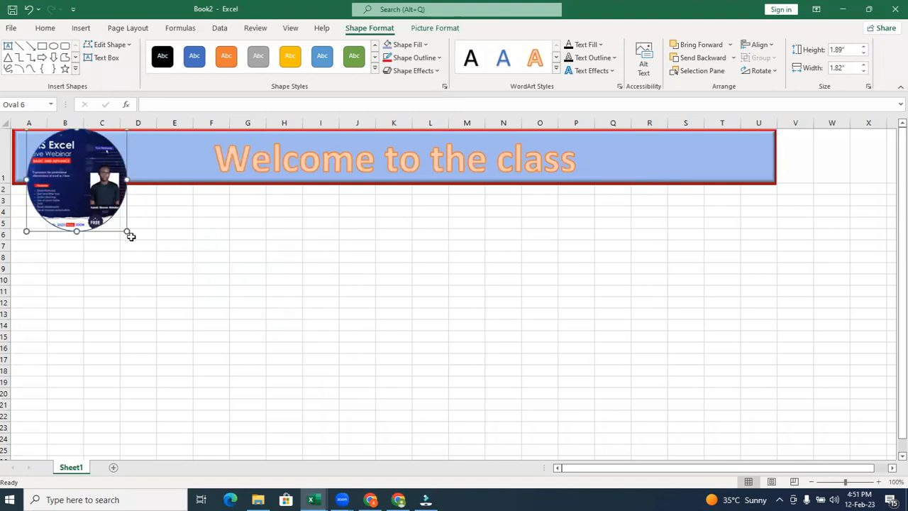
left_click_drag(124, 230, 96, 195)
key("ctrl+z")
key("ctrl+z")
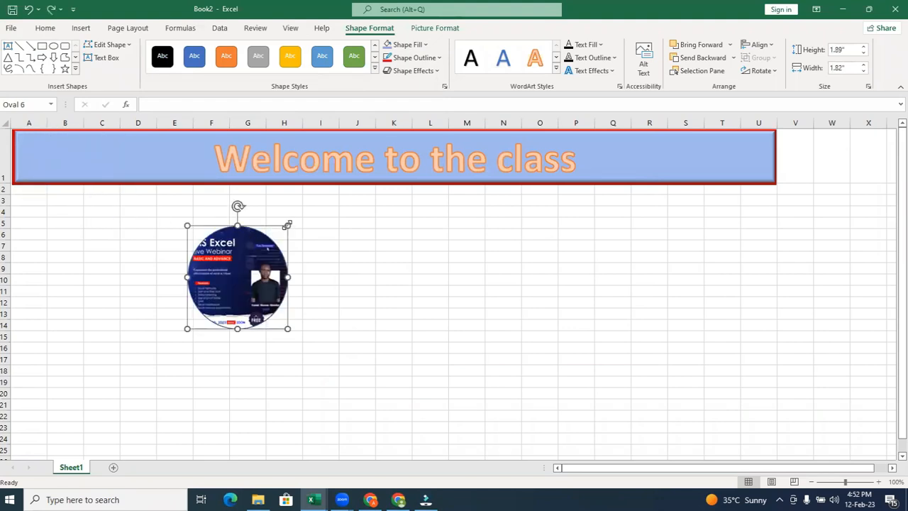
Shrink the picture-filled oval to about 0.81" high by 0.78" wide and place it inside the left end of the welcome banner
left_click_drag(287, 225, 231, 285)
left_click_drag(202, 314, 61, 172)
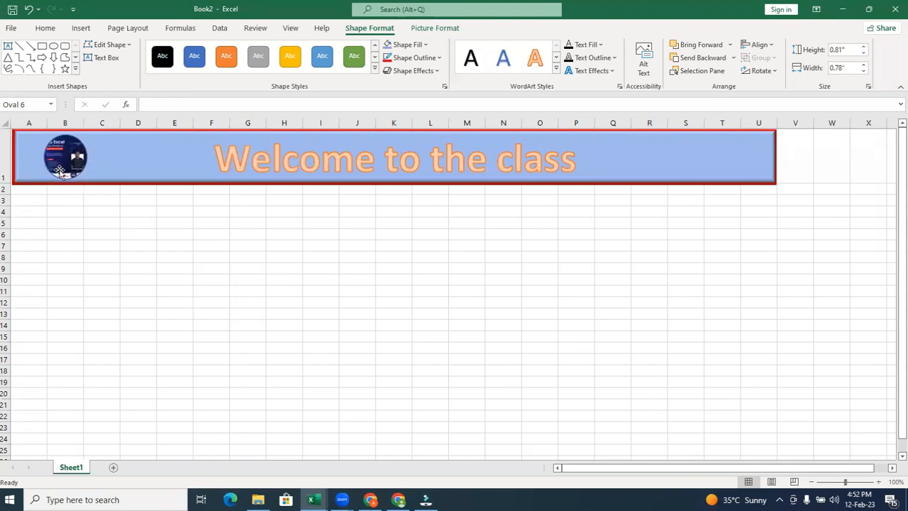
left_click(142, 225)
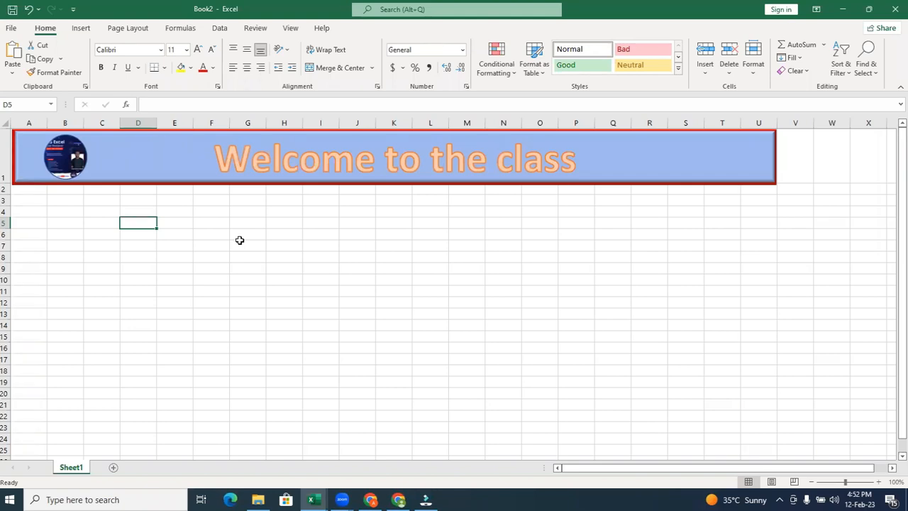
Switch to File Explorer and open the Pivot workbook from the Practical folder on the Desktop
left_click(81, 27)
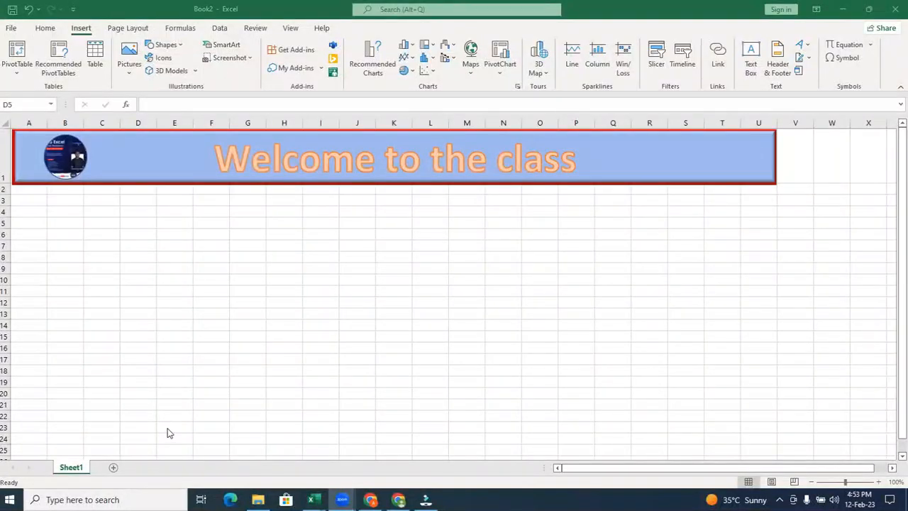
mouse_move(312, 499)
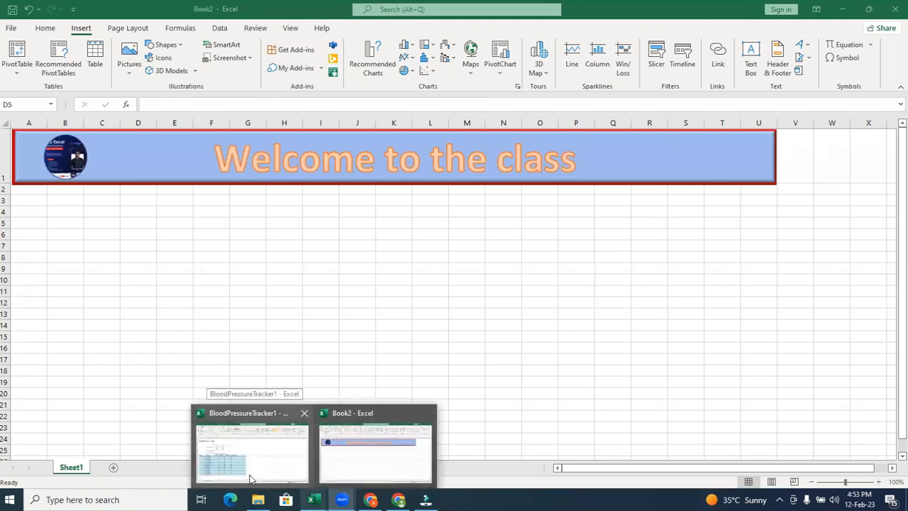
left_click(300, 458)
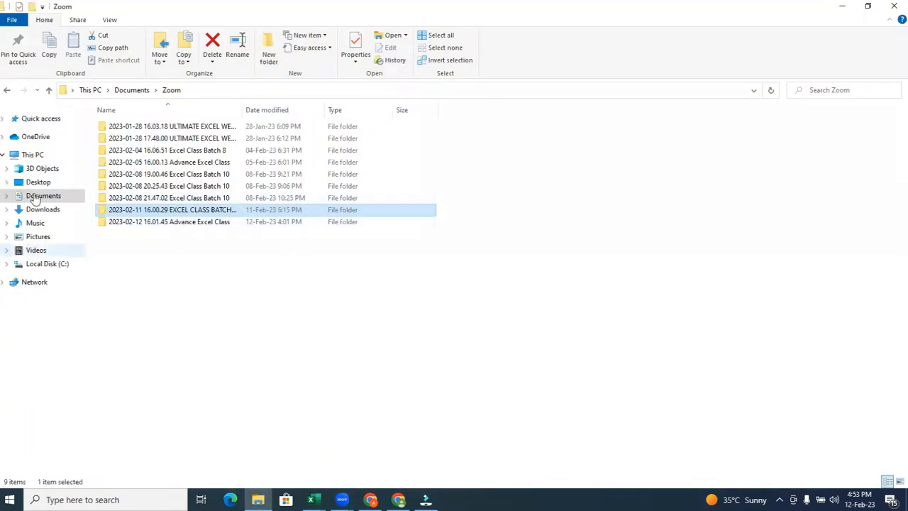
left_click(39, 183)
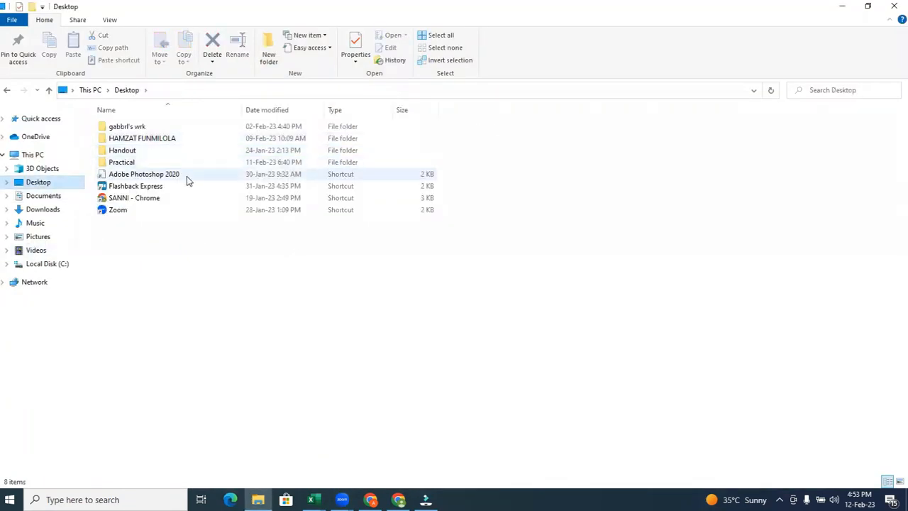
double_click(162, 162)
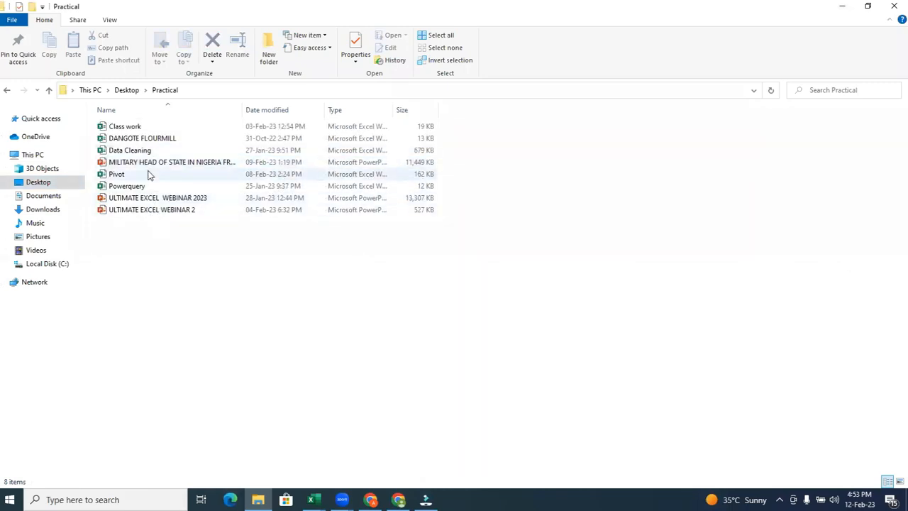
double_click(149, 175)
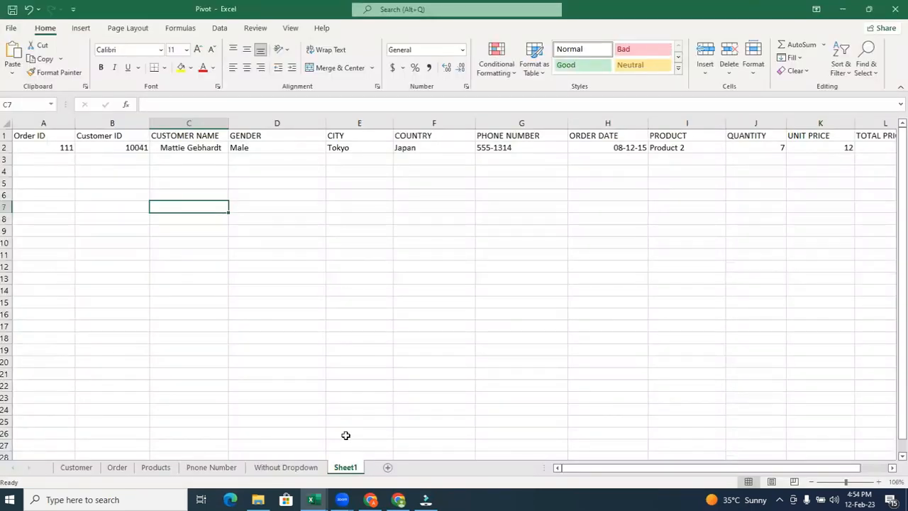
Insert a blank column before the UNIT PRICE column on the Order sheet
left_click(115, 468)
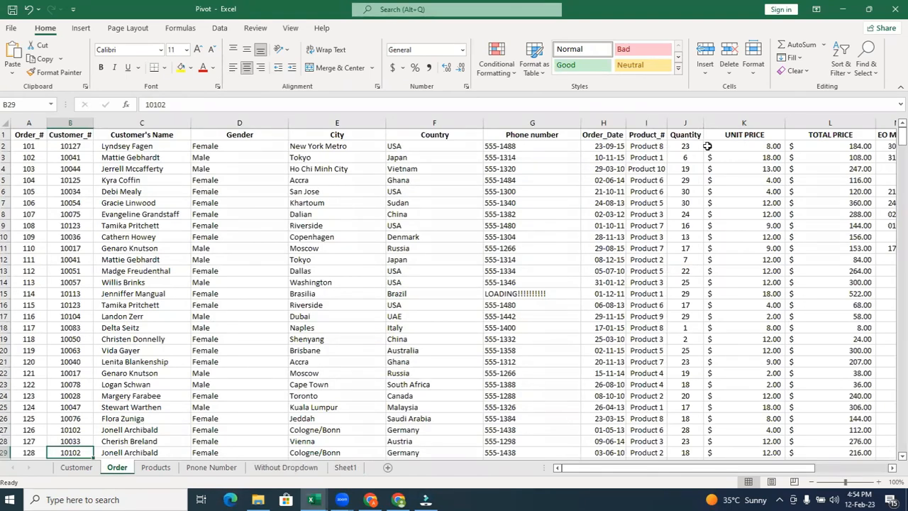
left_click(738, 122)
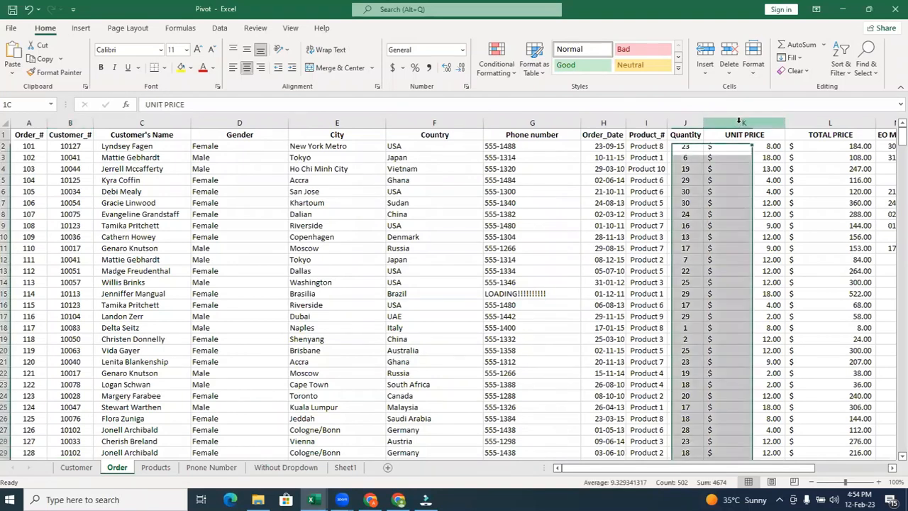
right_click(736, 118)
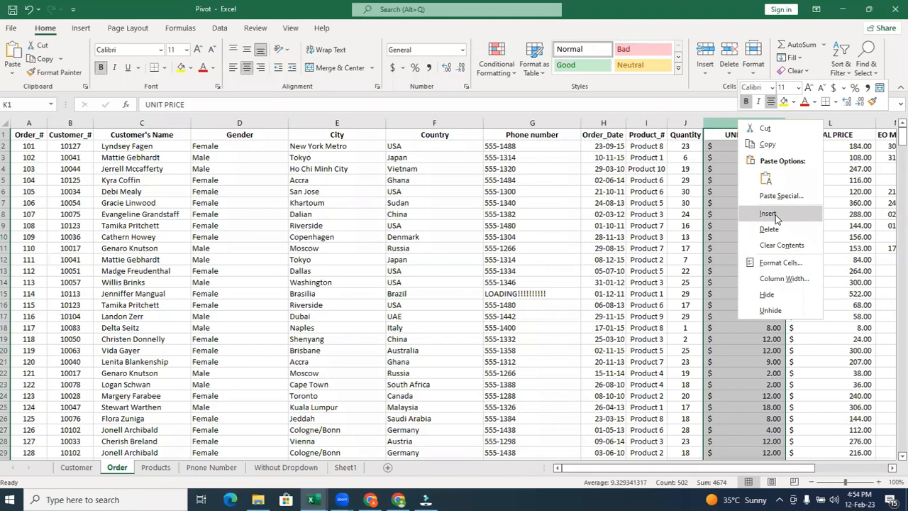
left_click(775, 214)
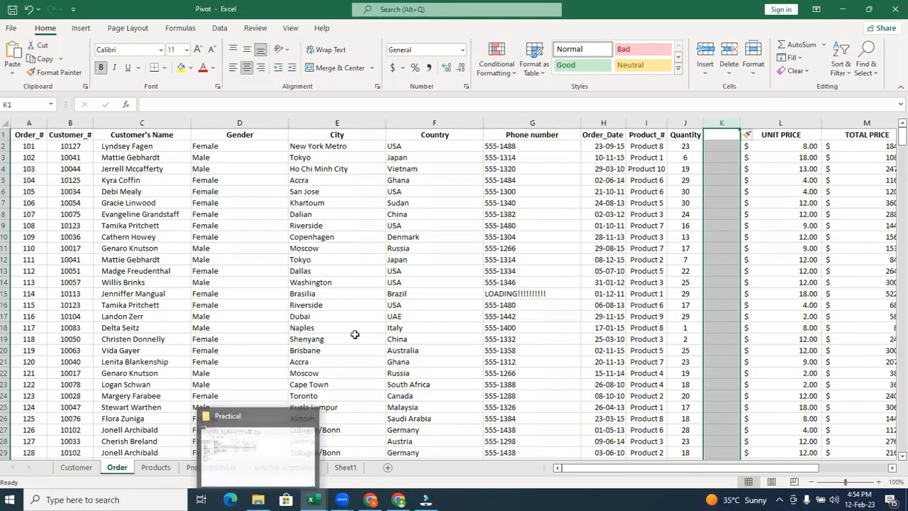
Switch back to the Practical folder in File Explorer and open the Class work workbook
key("alt+Tab")
key("alt+Tab")
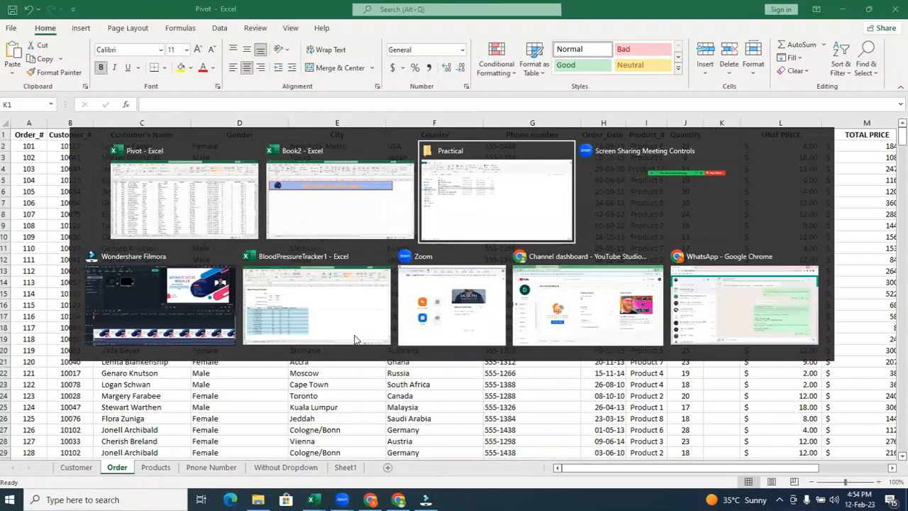
left_click(138, 126)
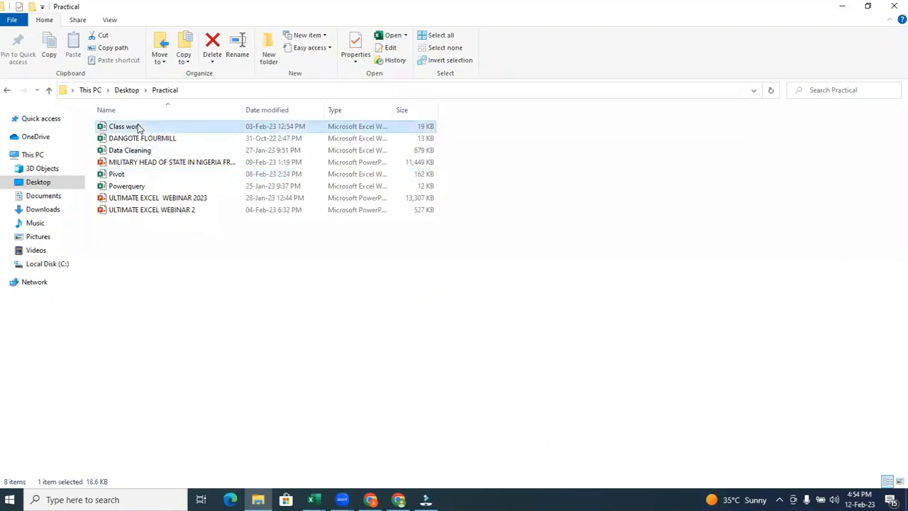
key("alt+Tab")
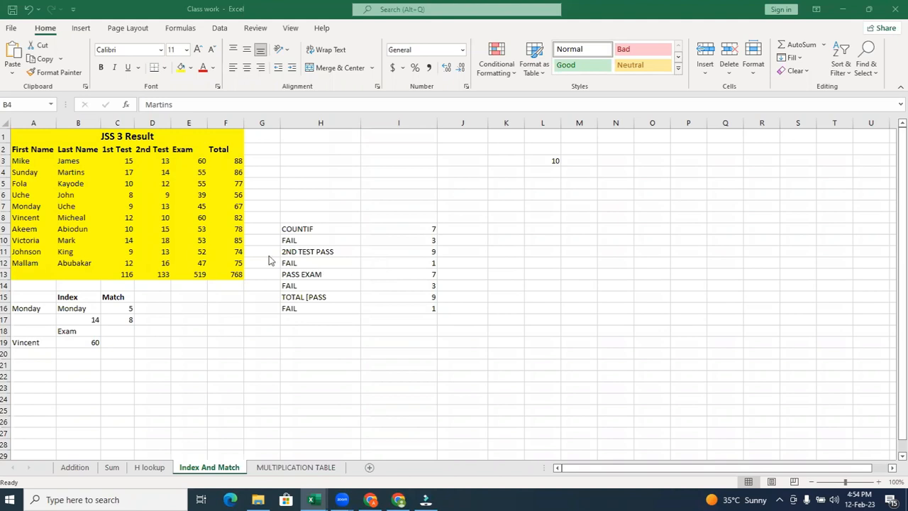
Clear the contents of the Total cells F3:F12 in the JSS 3 Result table
left_click(234, 161)
left_click_drag(234, 161, 238, 263)
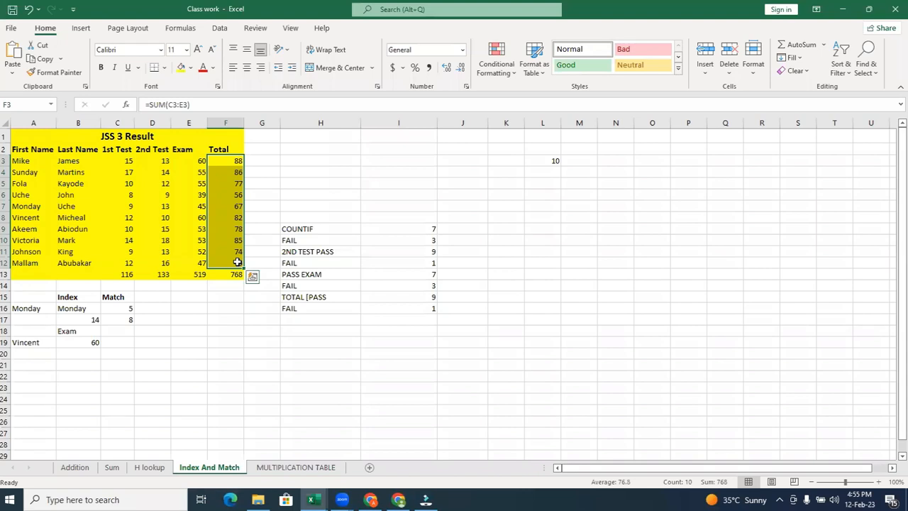
right_click(237, 262)
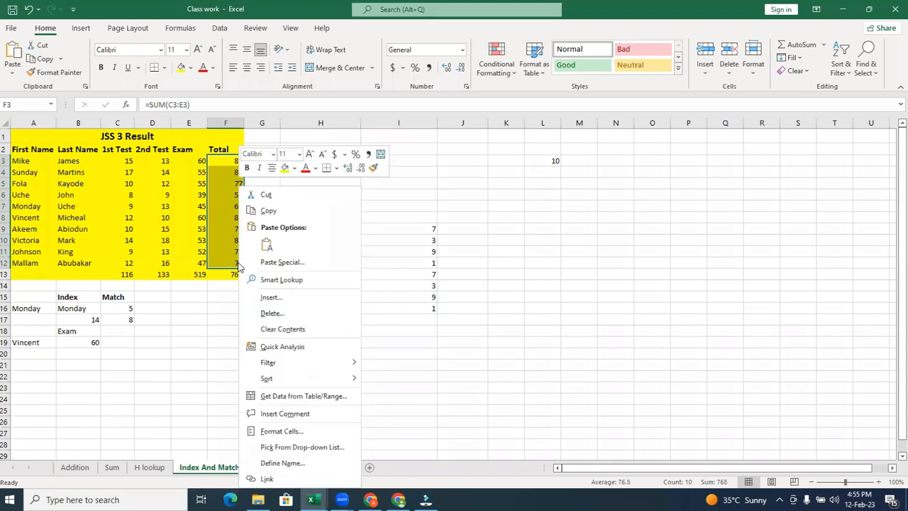
left_click(303, 330)
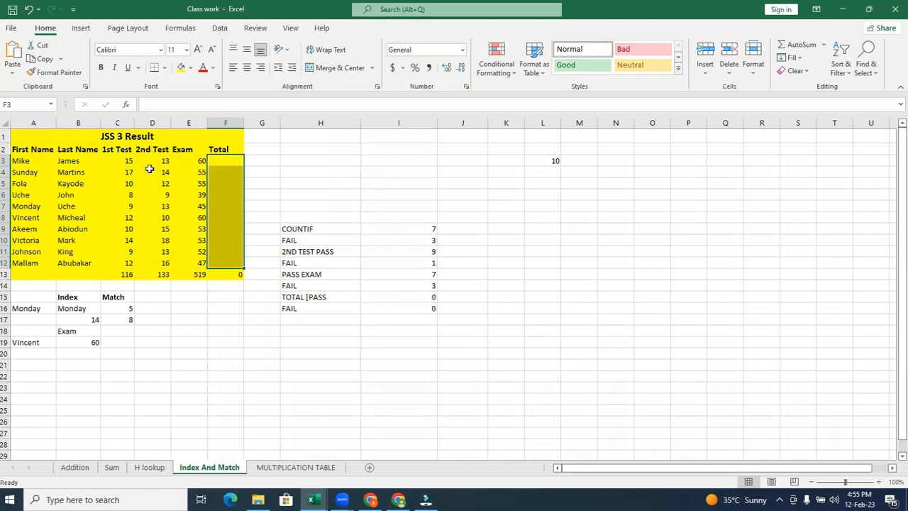
Add the first student's test and exam scores in F3 with =C3+D3+E3 and fill the formula down to F12
left_click(127, 164)
left_click(162, 162)
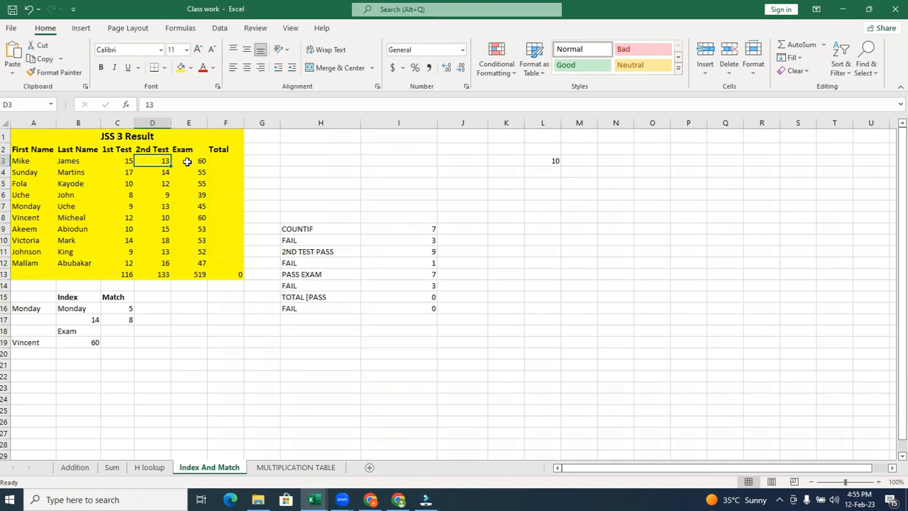
left_click(195, 162)
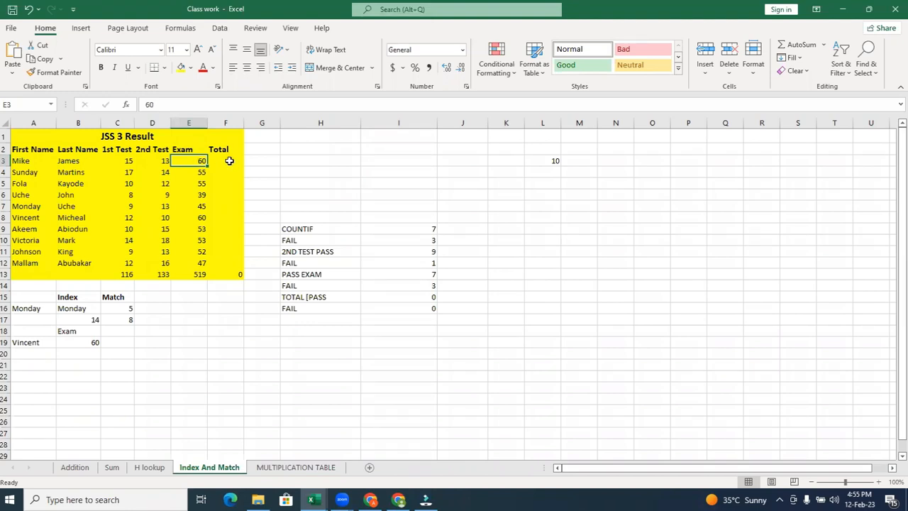
left_click(229, 161)
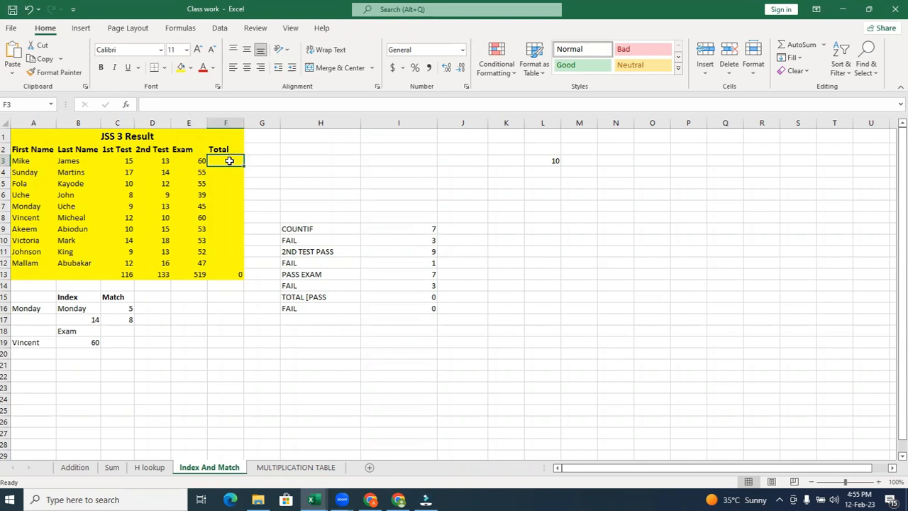
type("=")
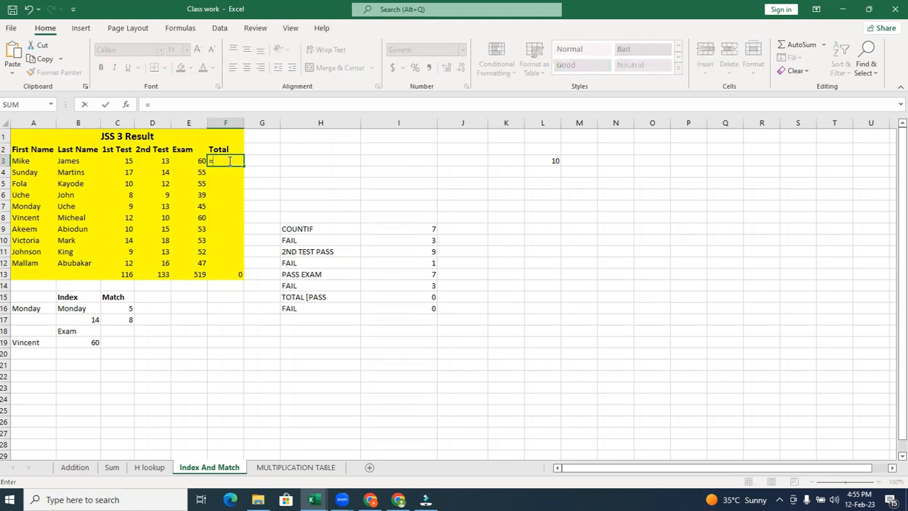
left_click(126, 161)
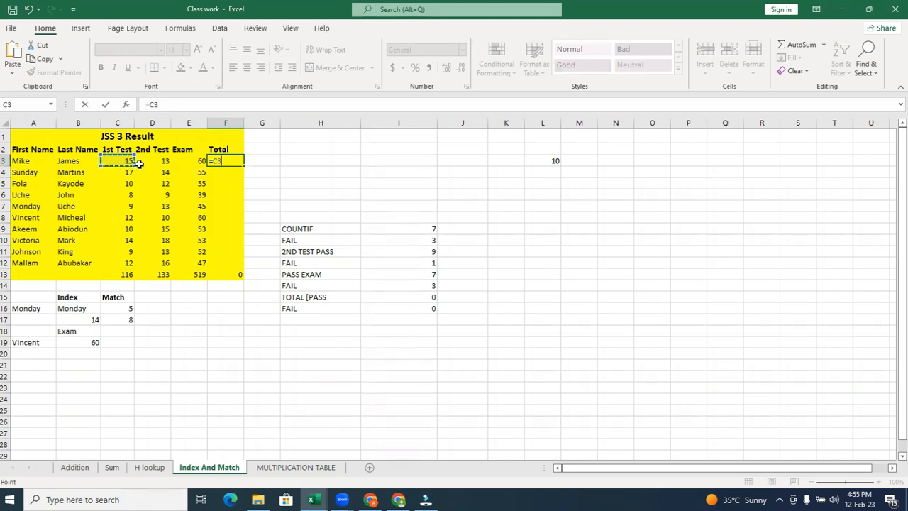
type("+")
left_click(163, 159)
type("+")
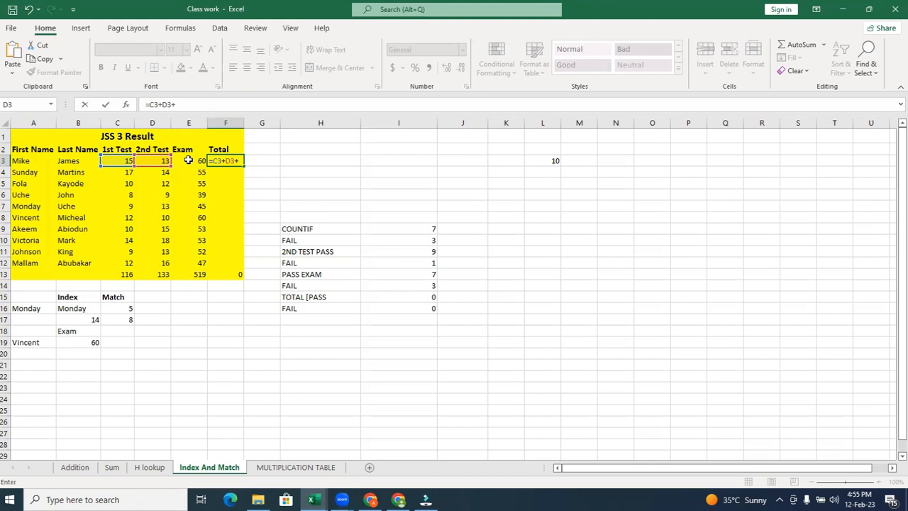
left_click(188, 160)
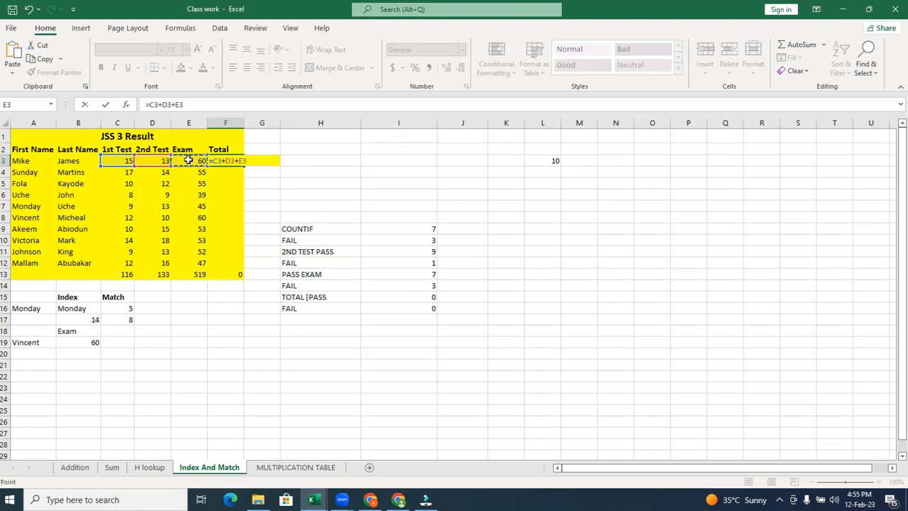
key("Return")
left_click(234, 161)
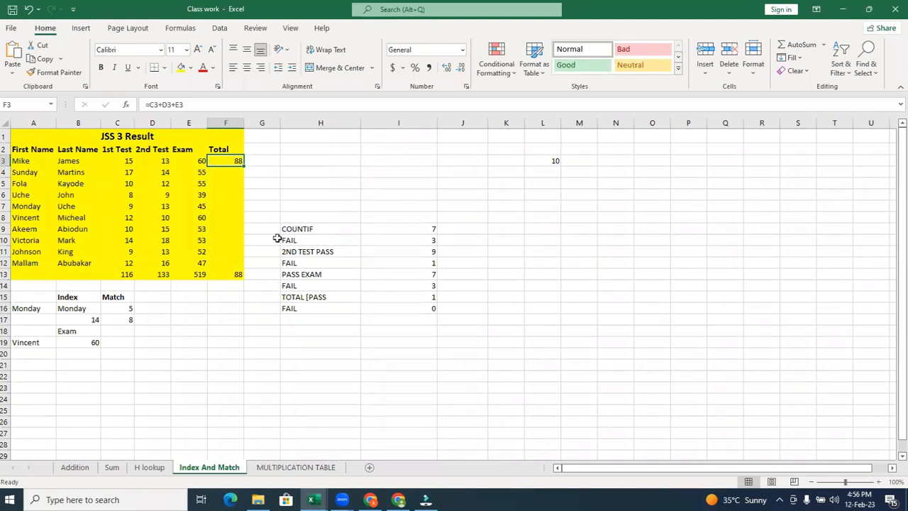
double_click(244, 165)
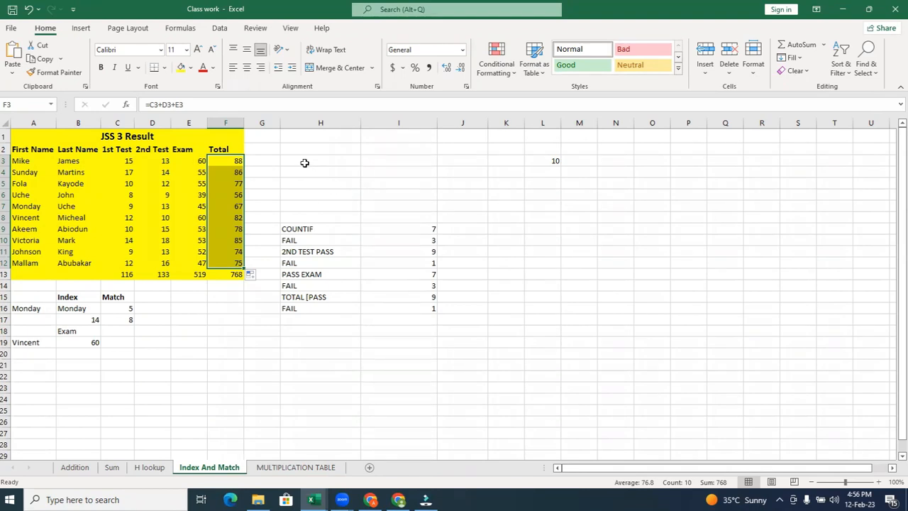
Subtract both test scores from the first student's total by entering =F3-(D3+C3) in G3
left_click(263, 161)
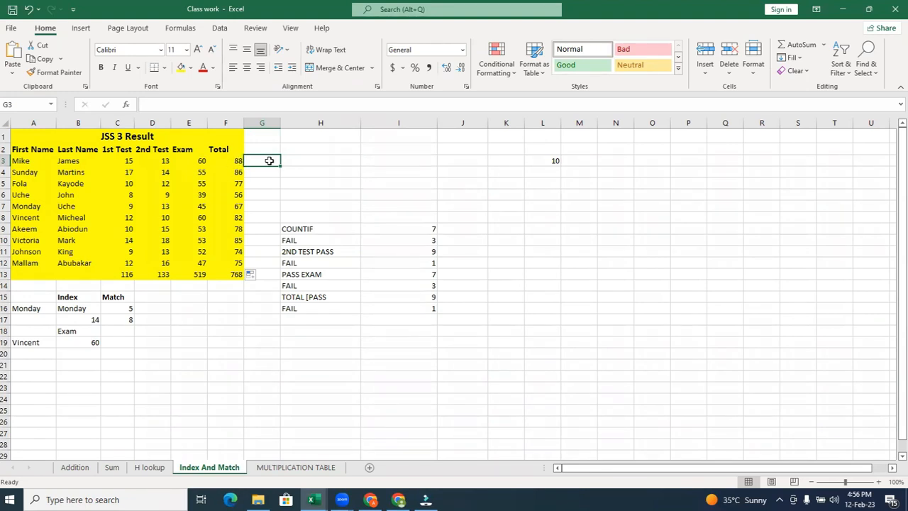
type("=")
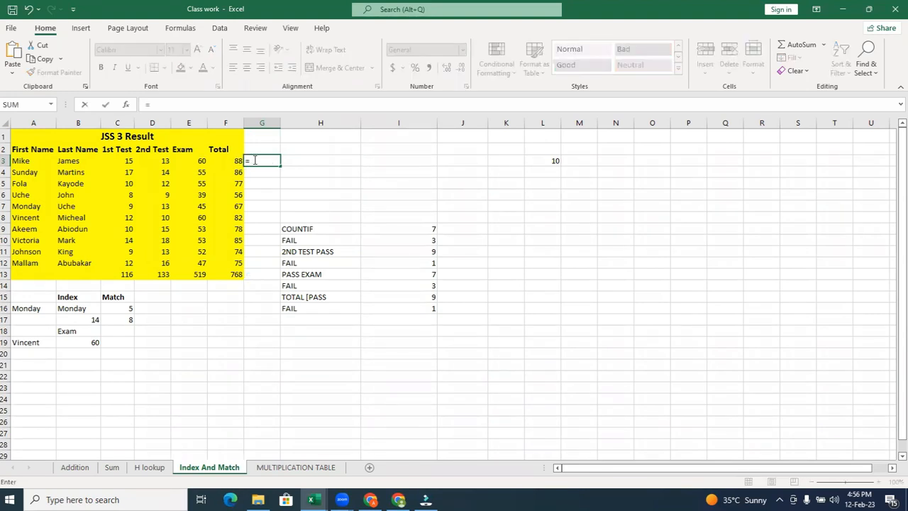
left_click(236, 160)
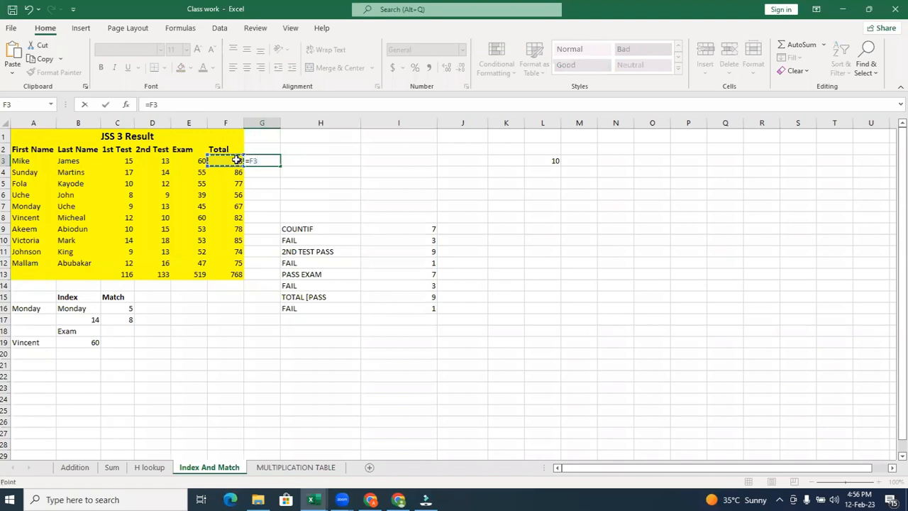
type("-(")
left_click(166, 160)
type("+")
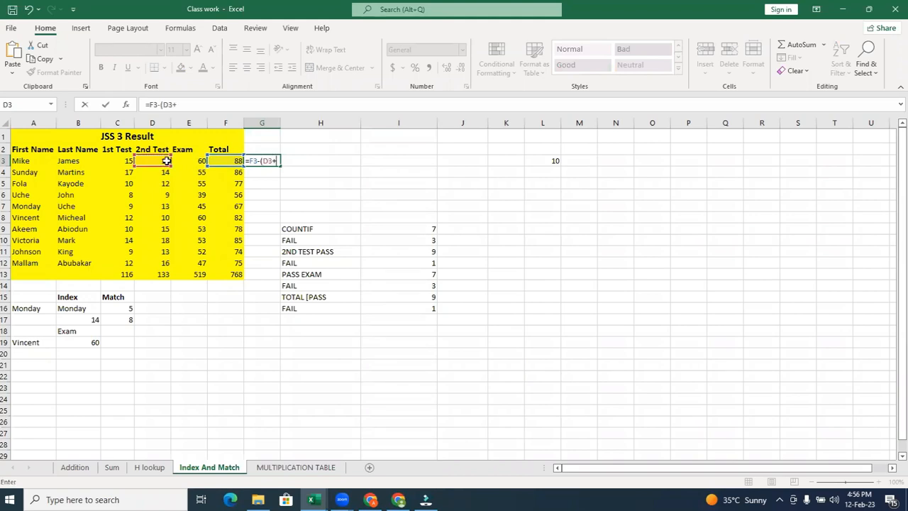
left_click(128, 161)
type(")")
key("Return")
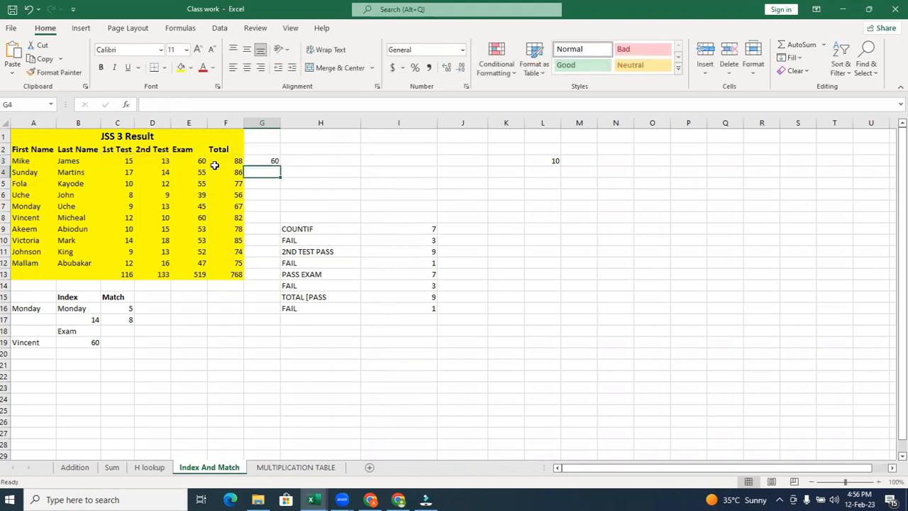
Reopen the subtraction formula in G3, delete it, and reselect the cell
left_click(259, 160)
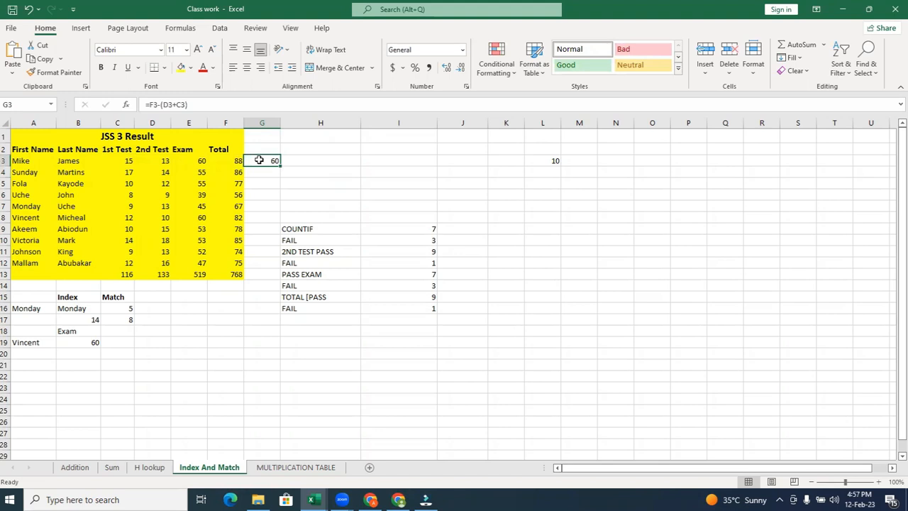
double_click(259, 160)
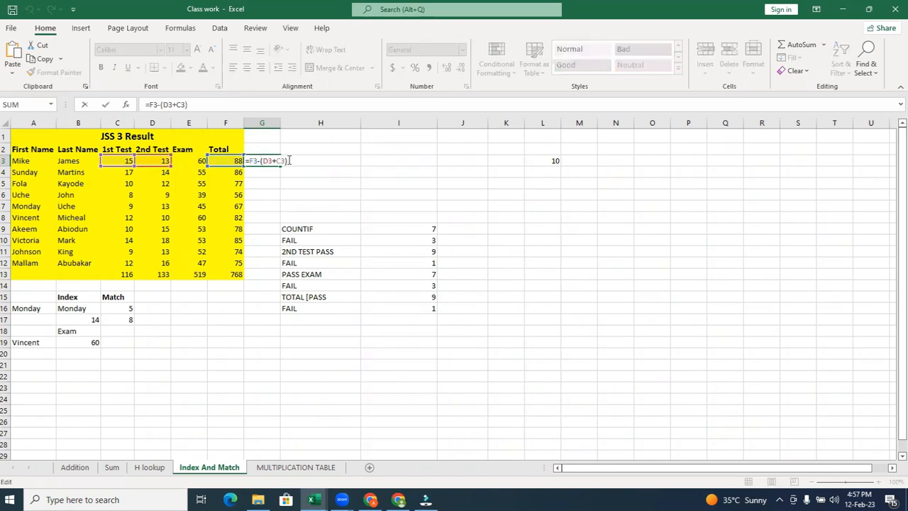
left_click_drag(288, 160, 247, 161)
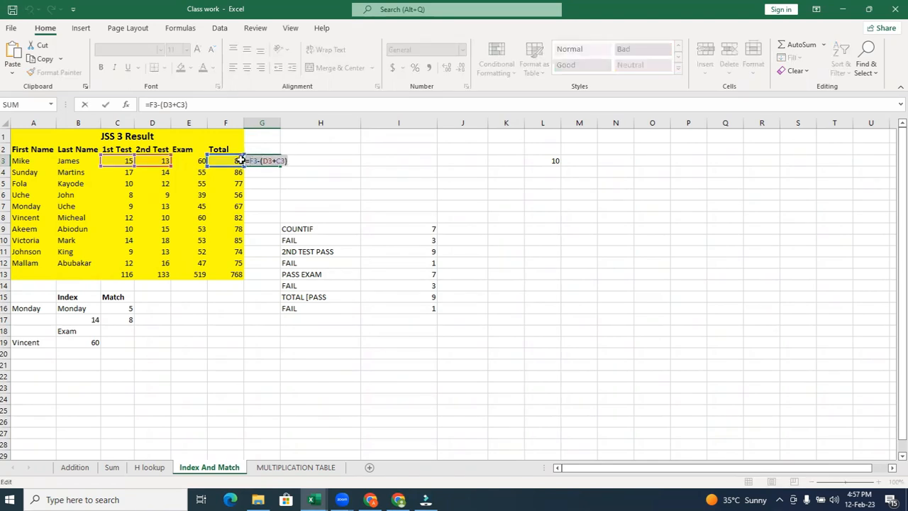
key("BackSpace")
key("Return")
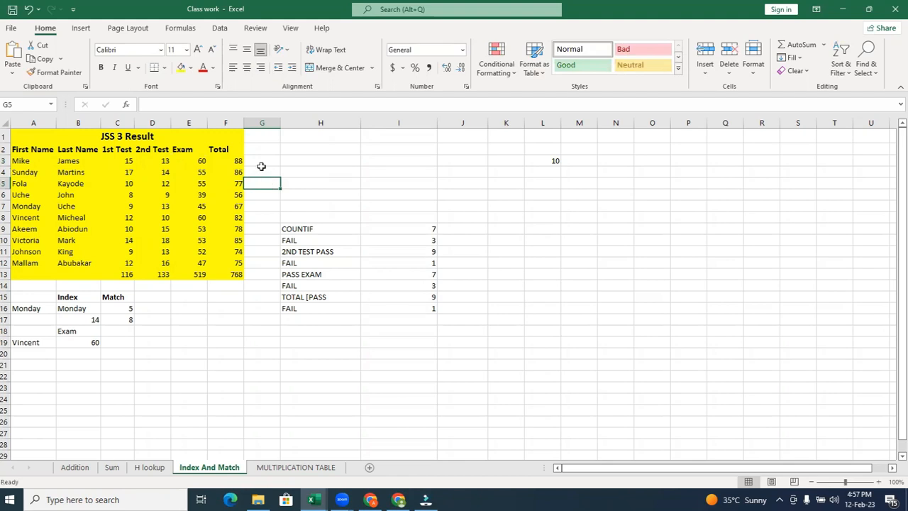
left_click(258, 158)
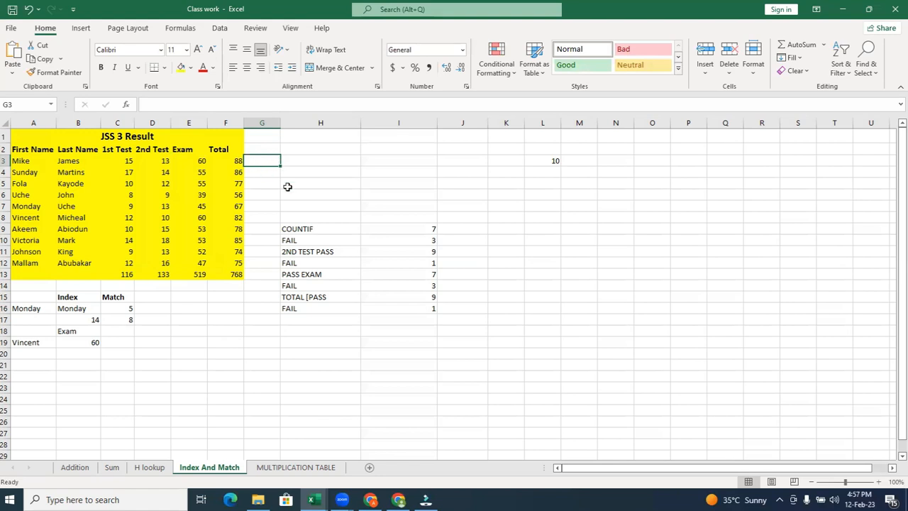
Subtract both test scores from the first student's total with =F3-(D3+C3) in G3 and fill the formula down to G13
type("=")
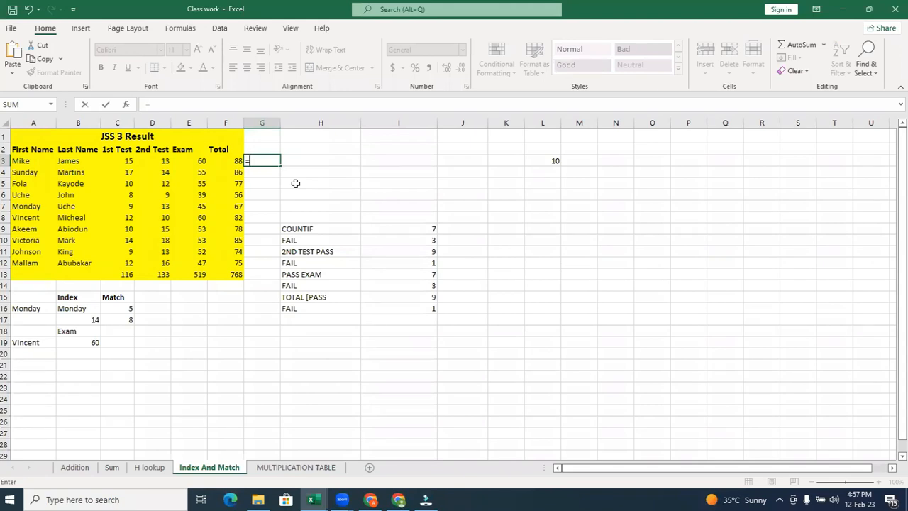
type("+")
left_click(233, 161)
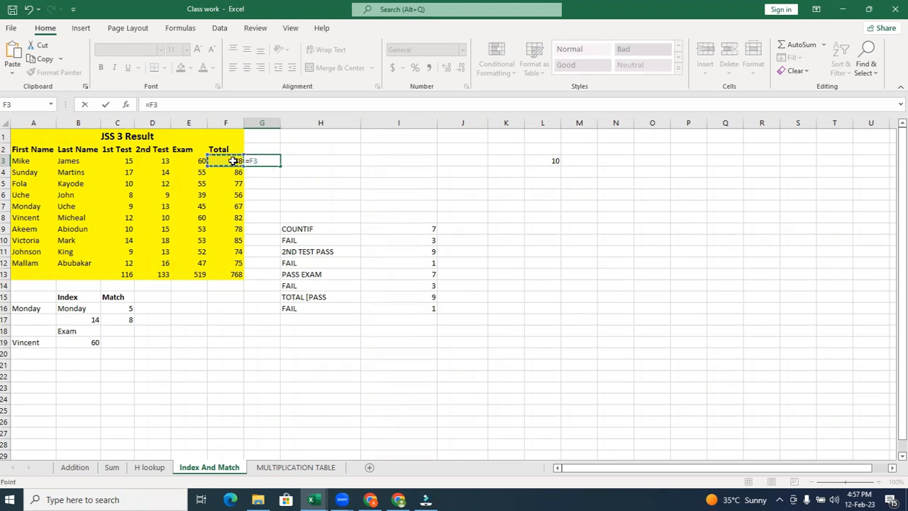
type("-(")
left_click(163, 162)
type("+")
left_click(114, 161)
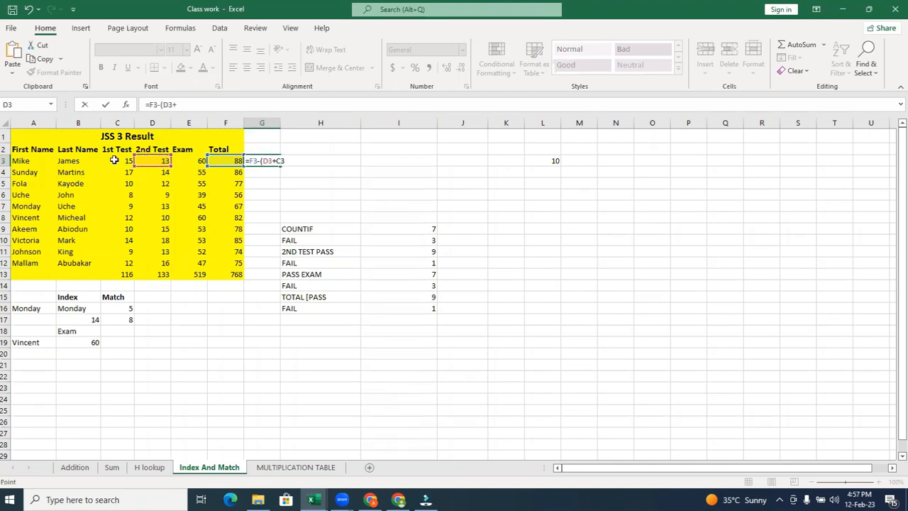
type(")")
key("Return")
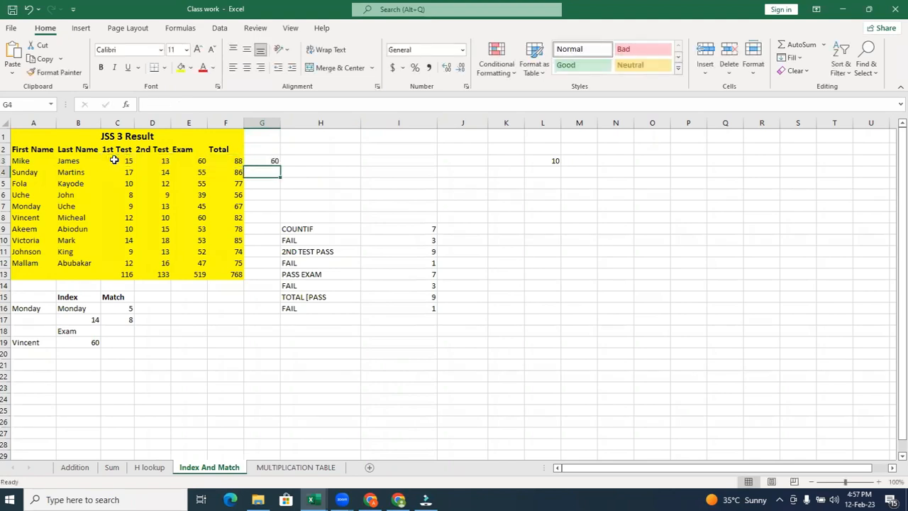
left_click(273, 162)
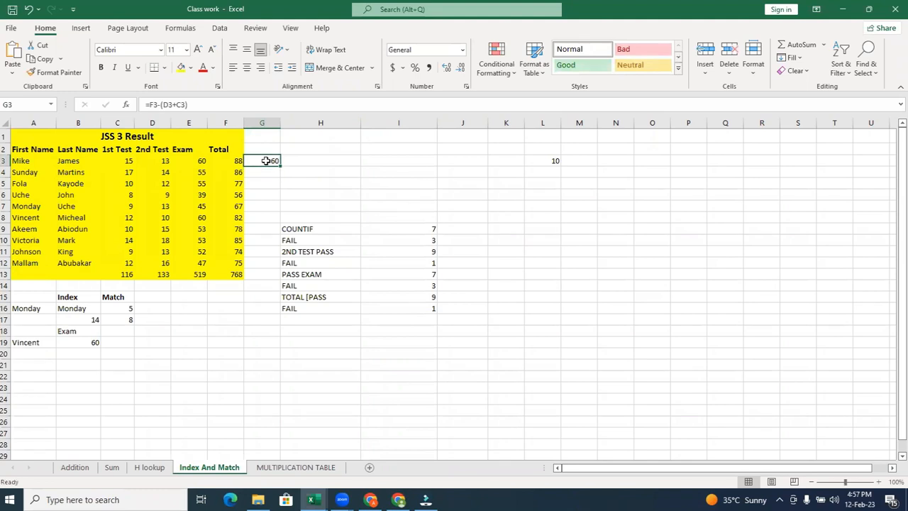
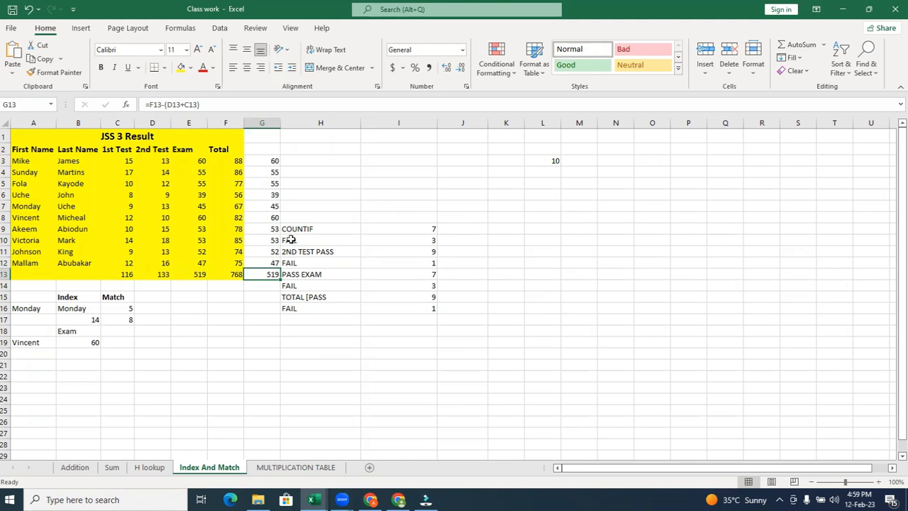
left_click_drag(274, 157, 271, 274)
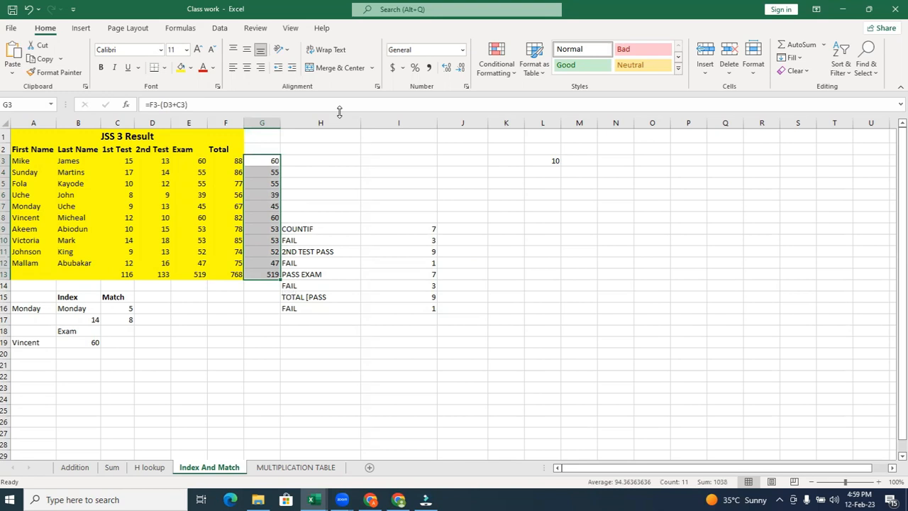
Insert three blank columns before the COUNTIF label column H
left_click(326, 123)
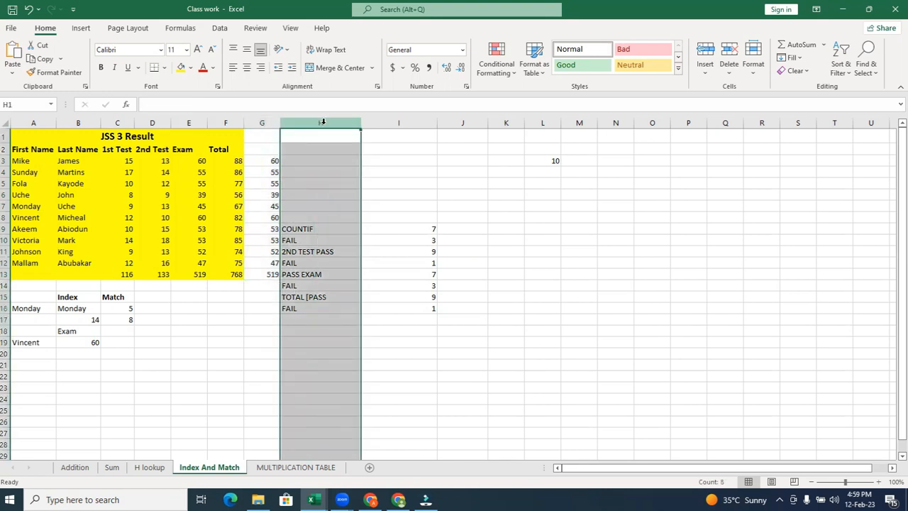
right_click(326, 125)
left_click(381, 218)
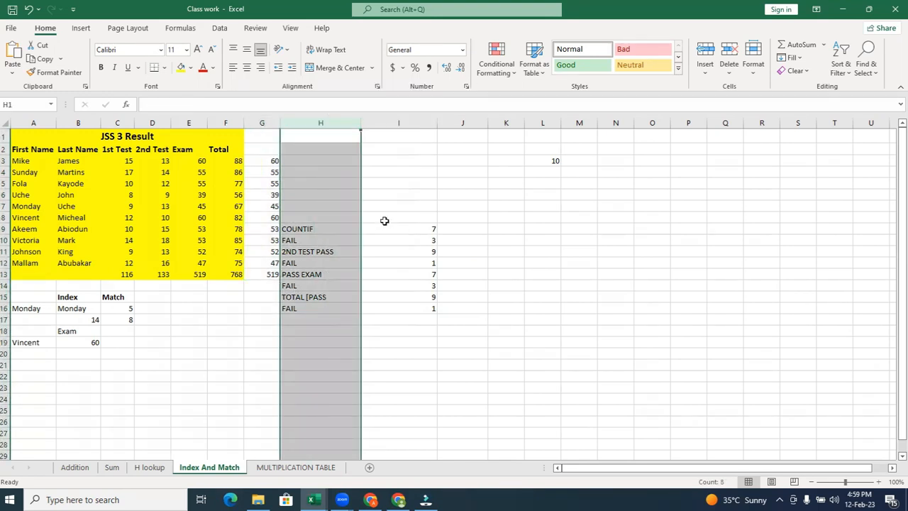
right_click(306, 125)
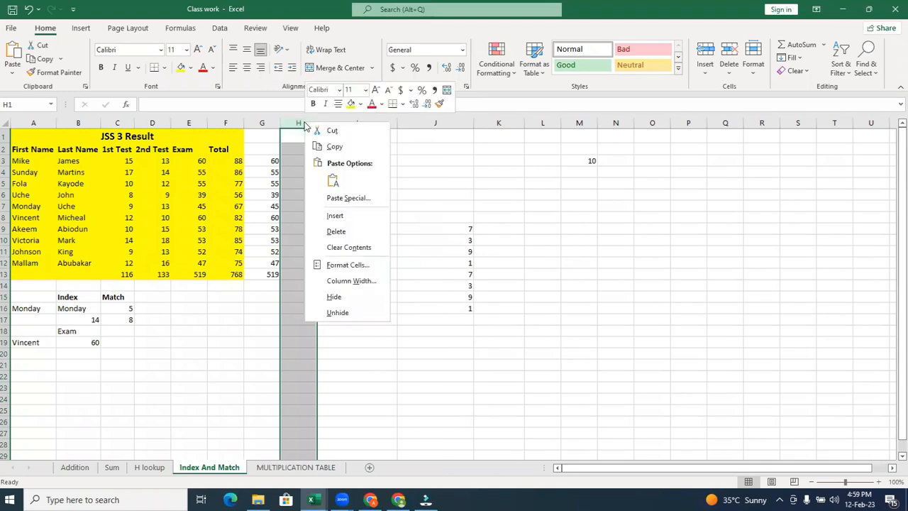
left_click(342, 216)
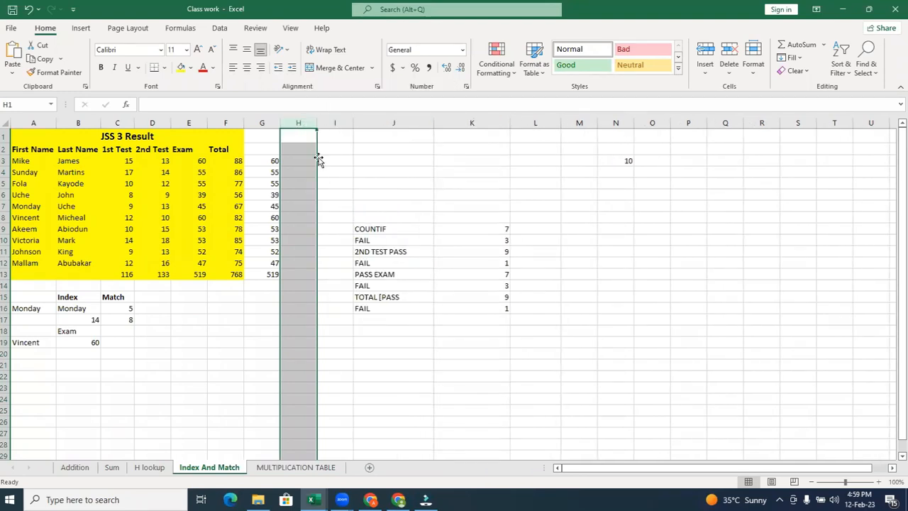
right_click(301, 120)
left_click(350, 211)
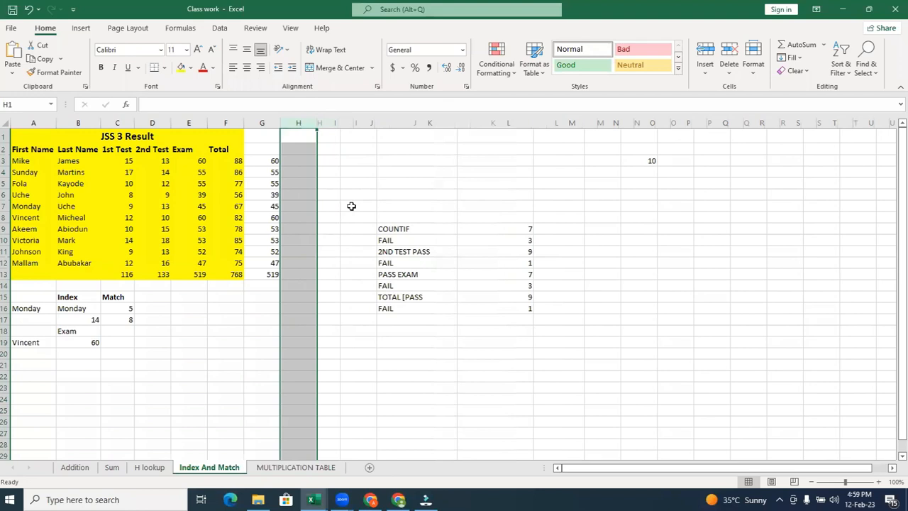
Divide the first student's total by 2 with =F3/2 in H3 and fill the formula down to H12
left_click(298, 163)
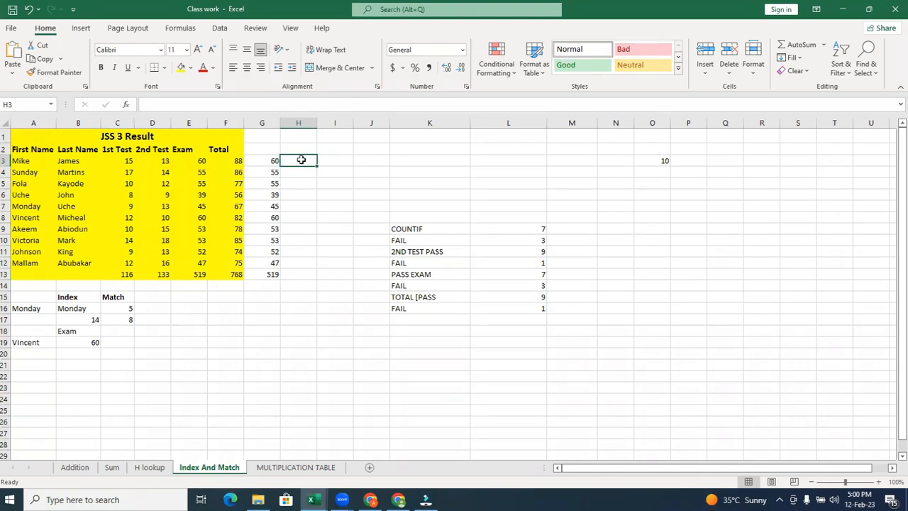
type("=")
left_click(239, 163)
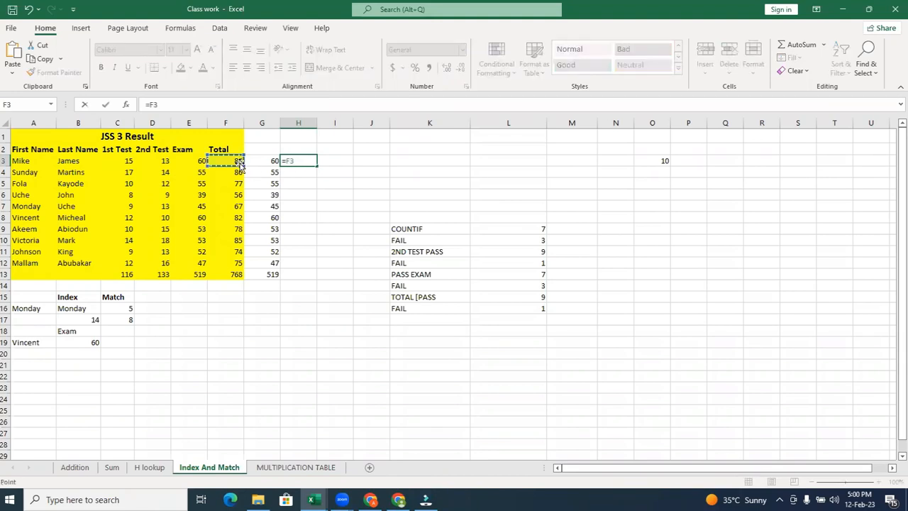
type("/")
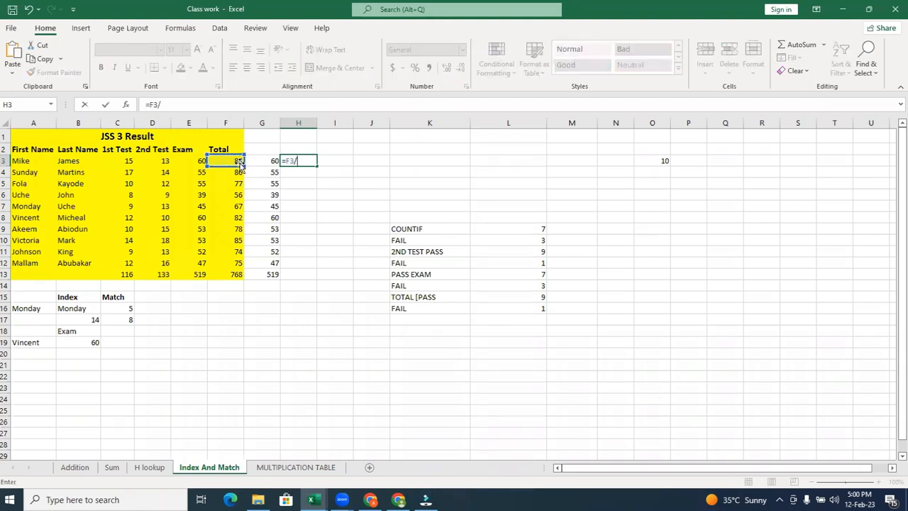
type("2")
key("Return")
left_click(307, 161)
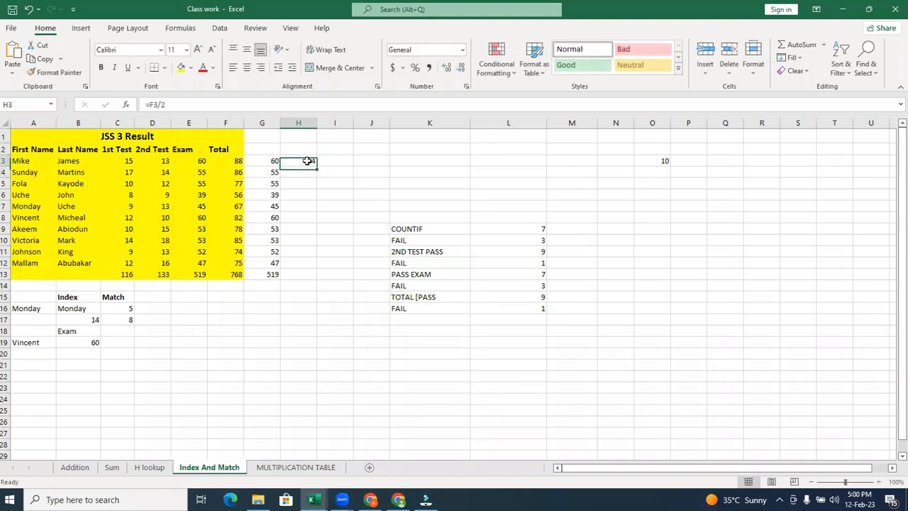
double_click(317, 166)
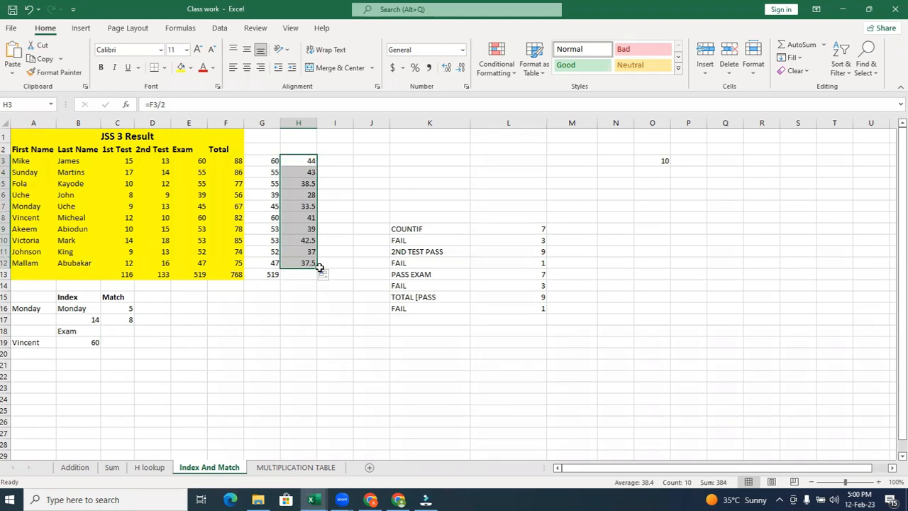
Extend the division formula from H12 into H13, select that cell, and undo the extension
left_click_drag(317, 270, 317, 280)
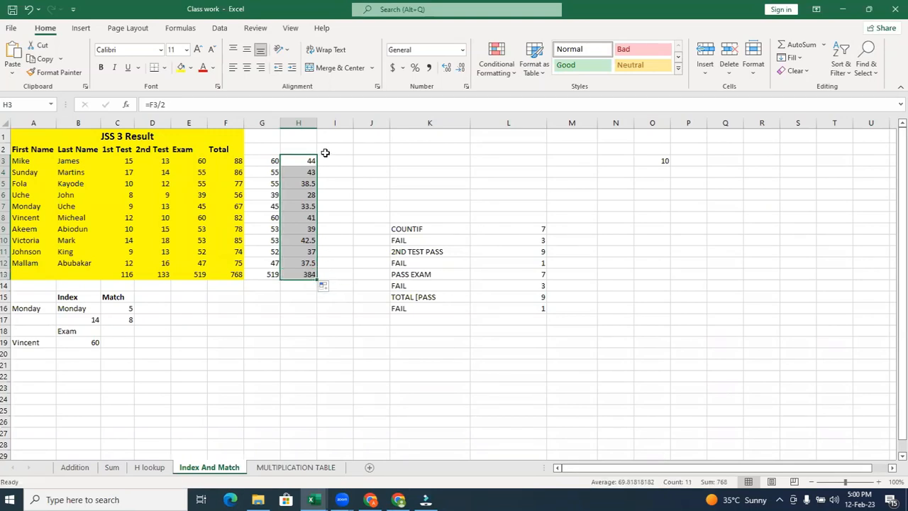
left_click(305, 274)
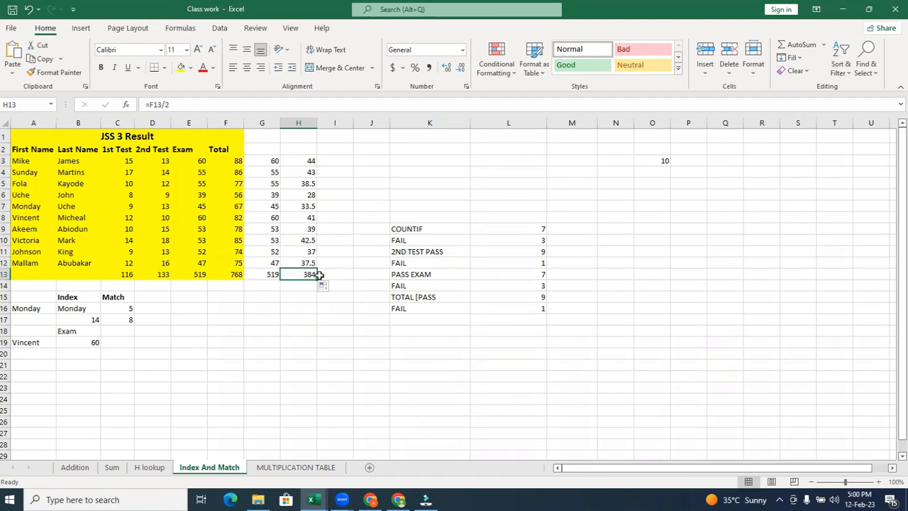
key("ctrl+z")
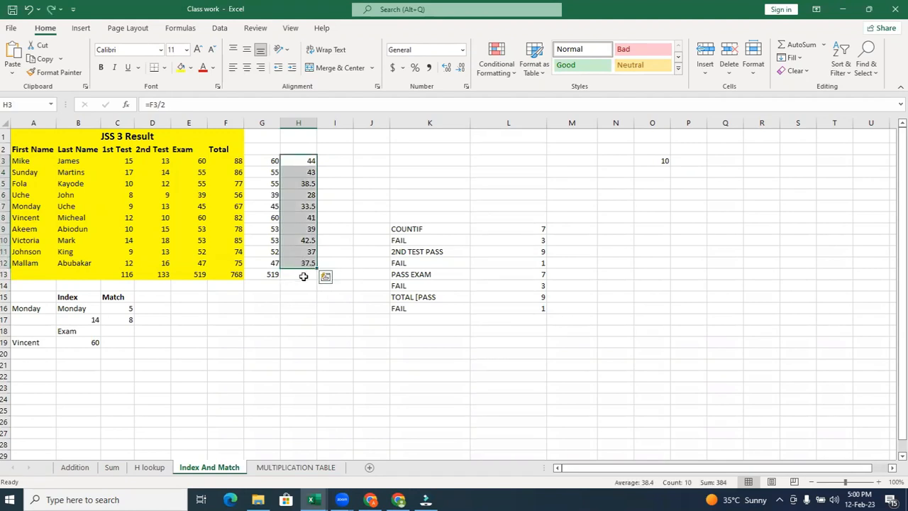
Try filling the subtraction formula from G13 across into H13, inspect the copied formula, and undo the fill
left_click(298, 278)
left_click(273, 274)
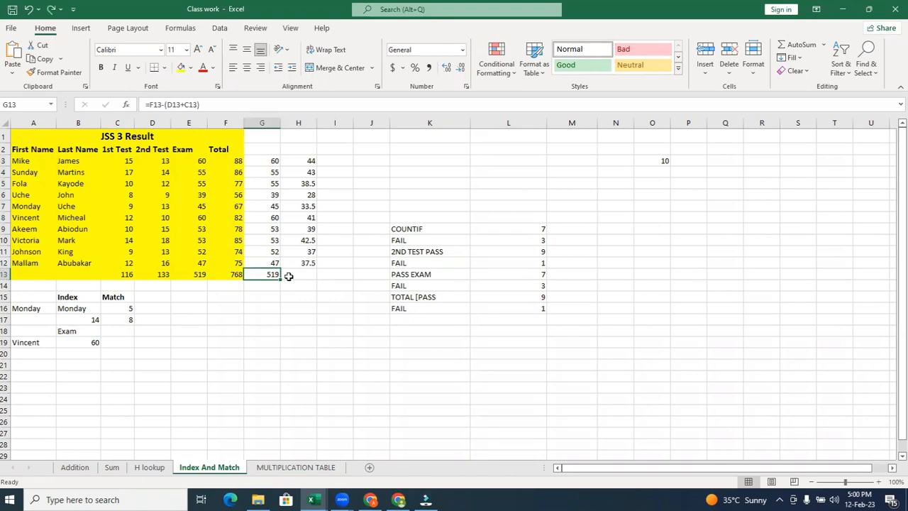
left_click_drag(282, 280, 304, 278)
left_click(337, 275)
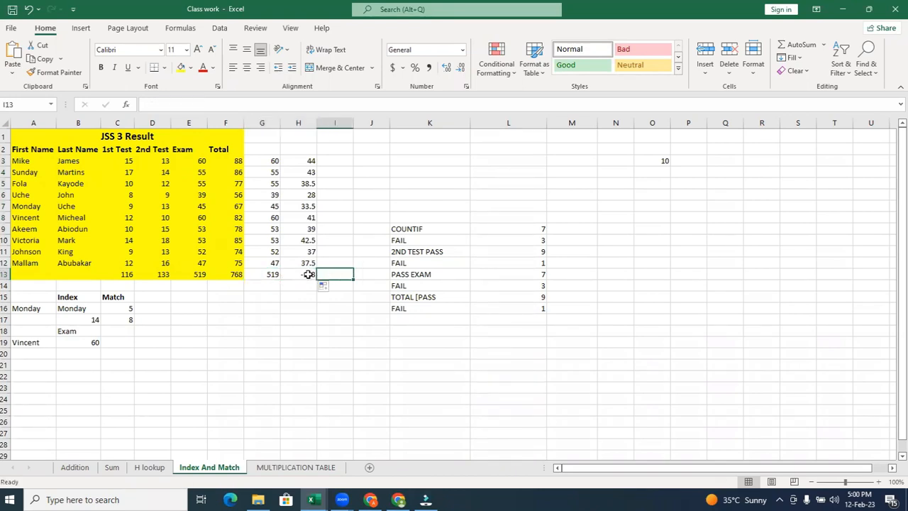
left_click(305, 274)
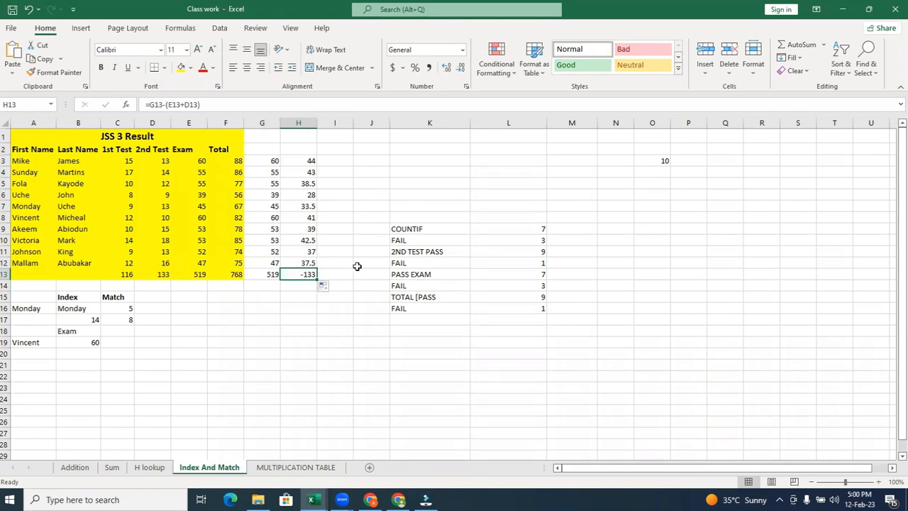
key("ctrl+z")
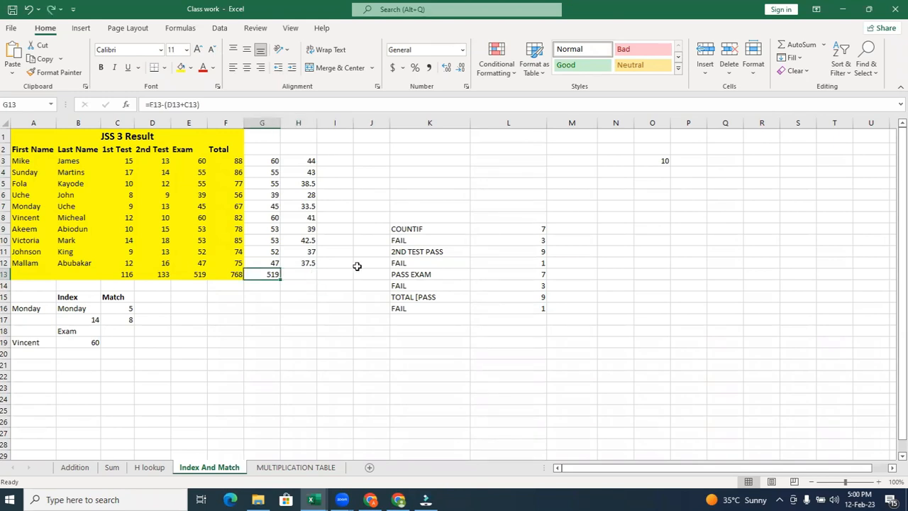
left_click(313, 275)
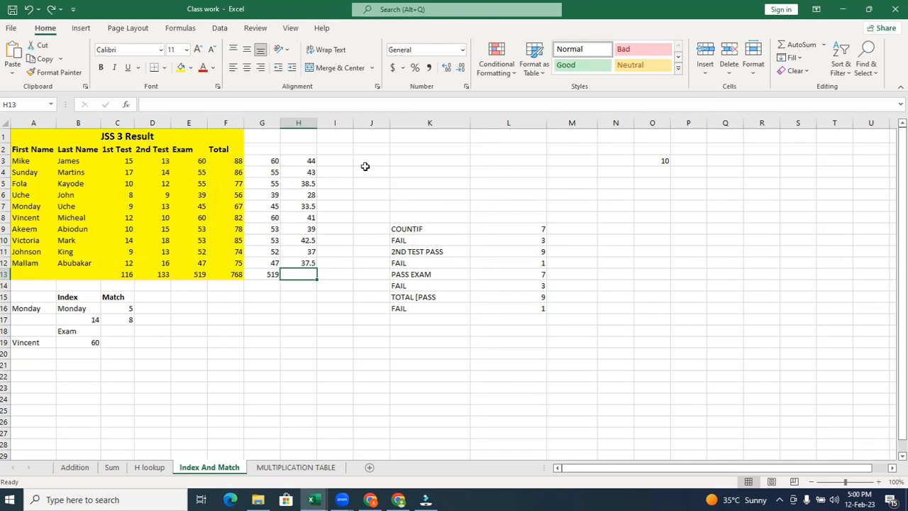
Multiply the first student's 2nd Test score by 2 with =D3*2 in I3 and fill the formula down to I12
left_click(337, 163)
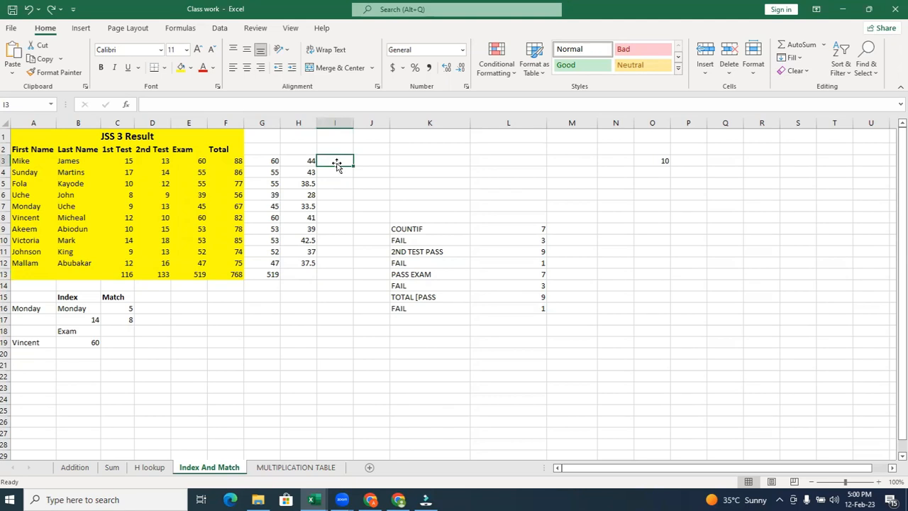
type("=")
left_click(165, 160)
type("*2")
key("Return")
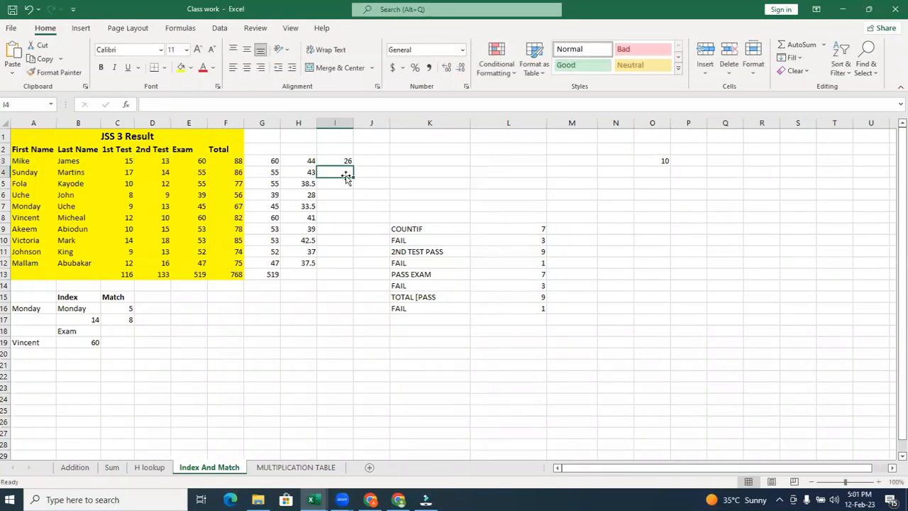
left_click(323, 159)
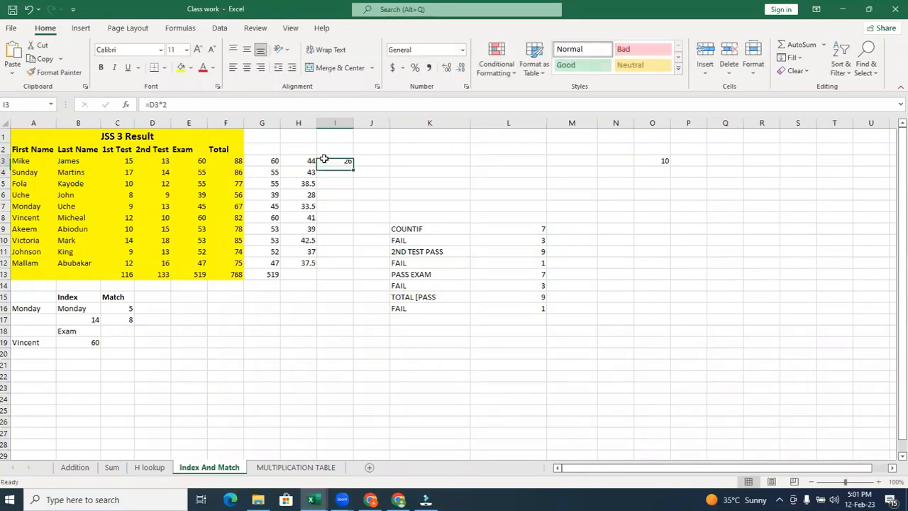
left_click_drag(353, 164, 353, 263)
left_click(364, 184)
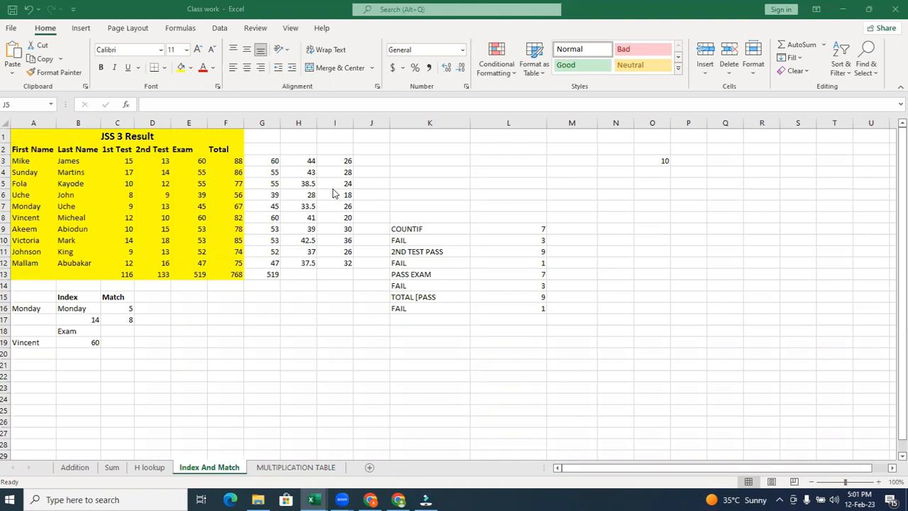
Review the addition formula in the Total column at F3 and the subtraction formula in G3
left_click(325, 301)
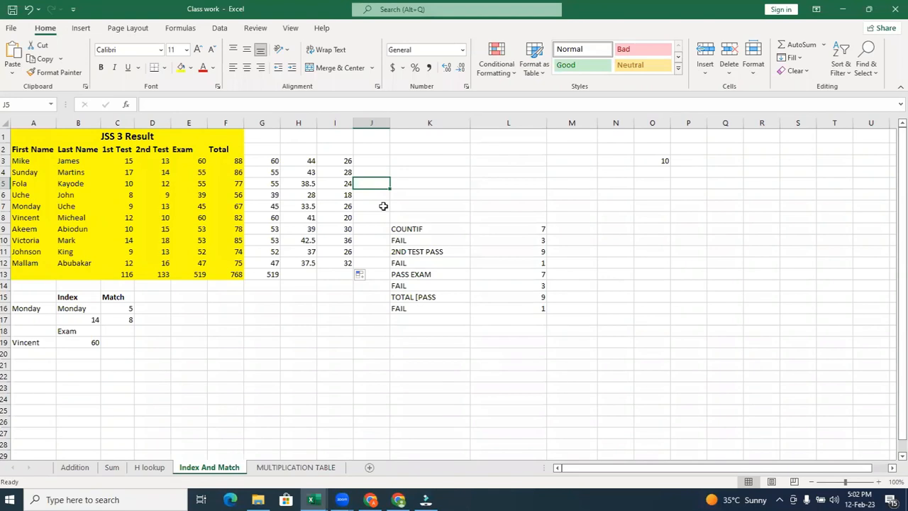
left_click(274, 162)
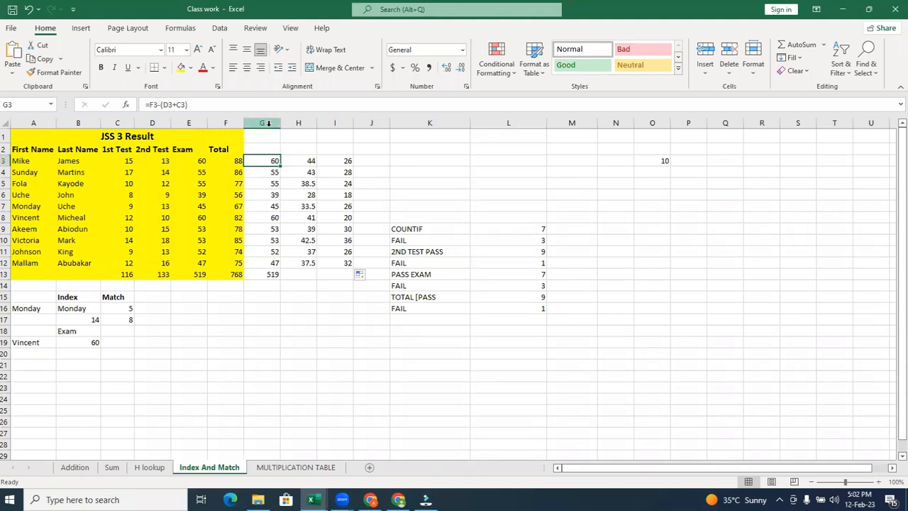
left_click(268, 123)
right_click(268, 123)
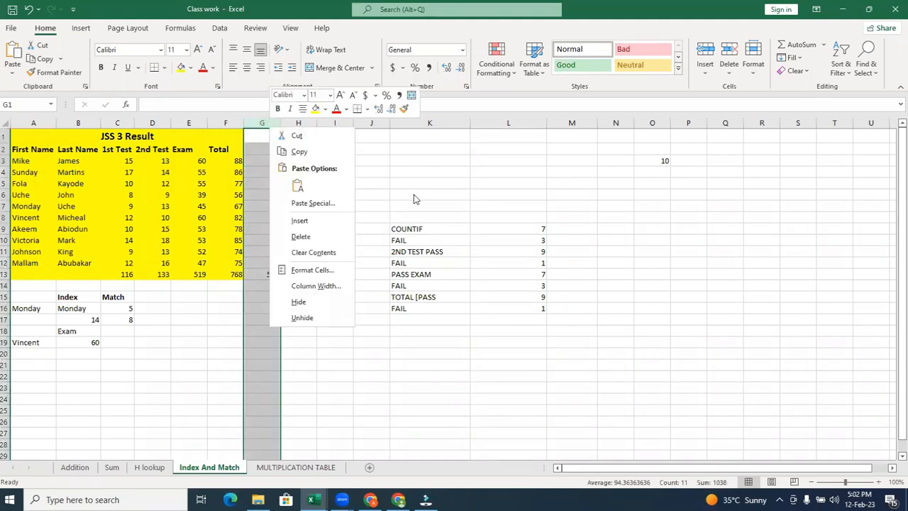
key("Escape")
left_click_drag(230, 162, 230, 206)
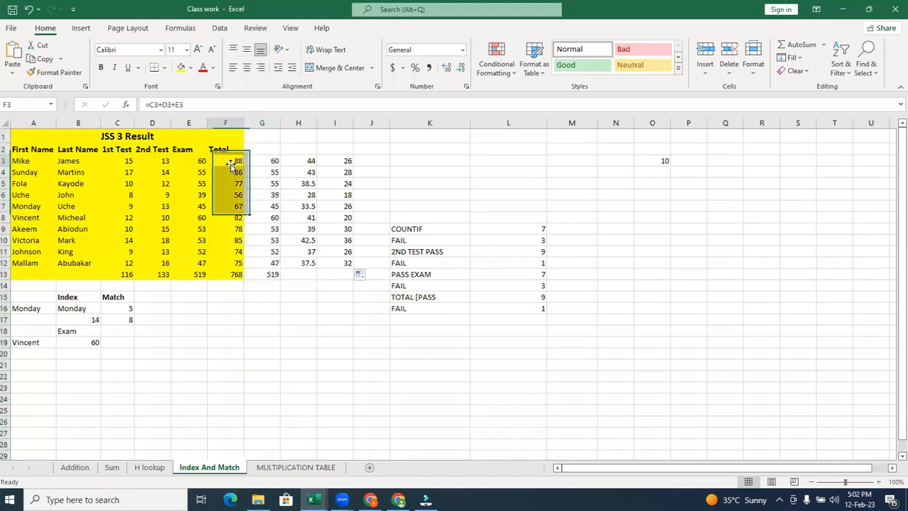
left_click(231, 163)
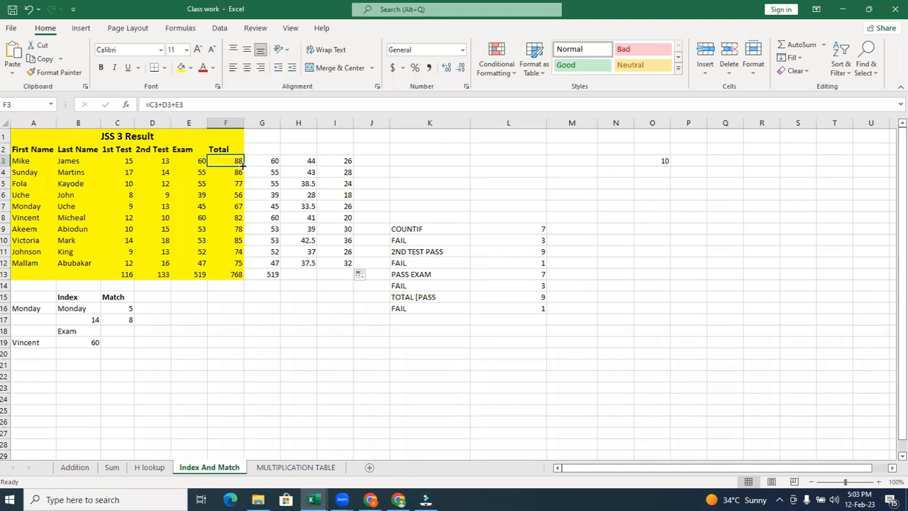
left_click(265, 161)
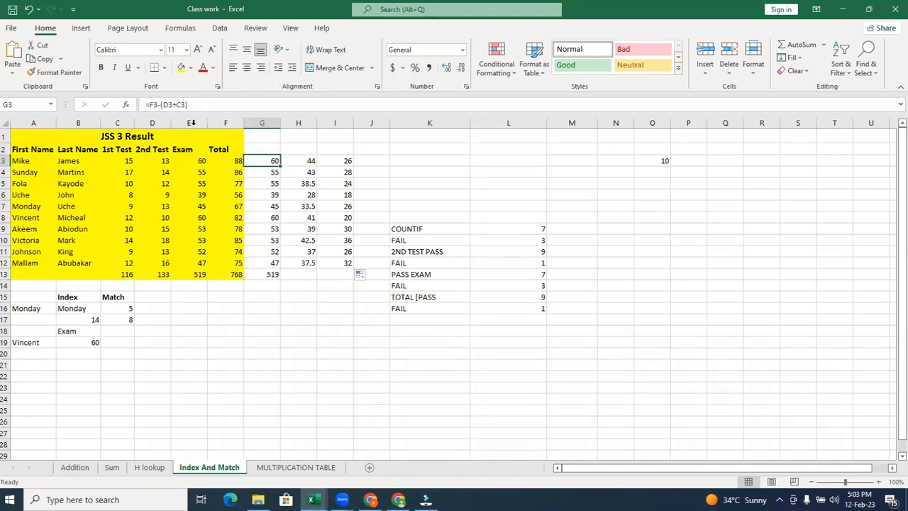
Hide the Exam column E in the JSS 3 Result table
left_click(192, 123)
right_click(192, 123)
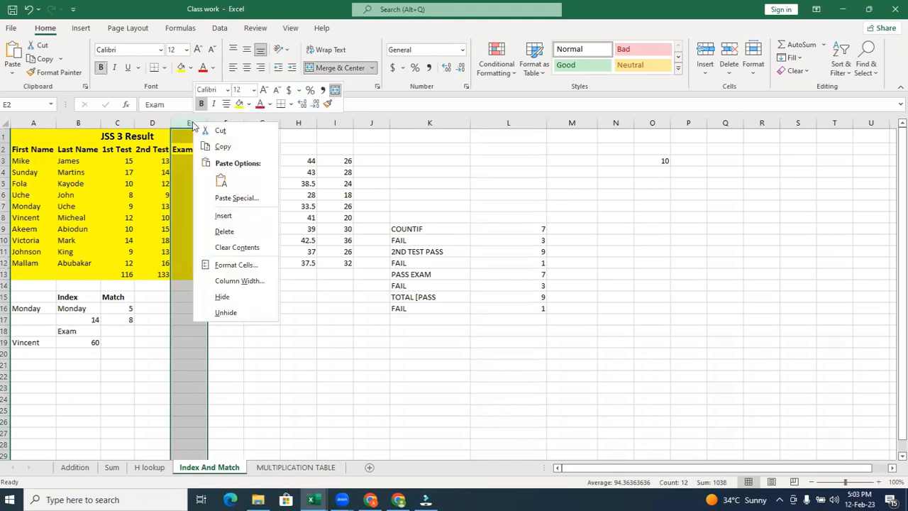
left_click(239, 299)
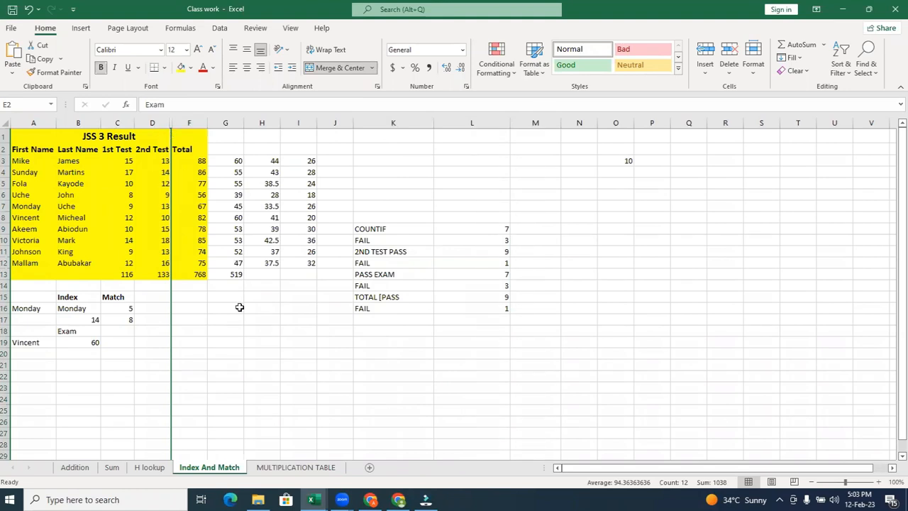
left_click(239, 308)
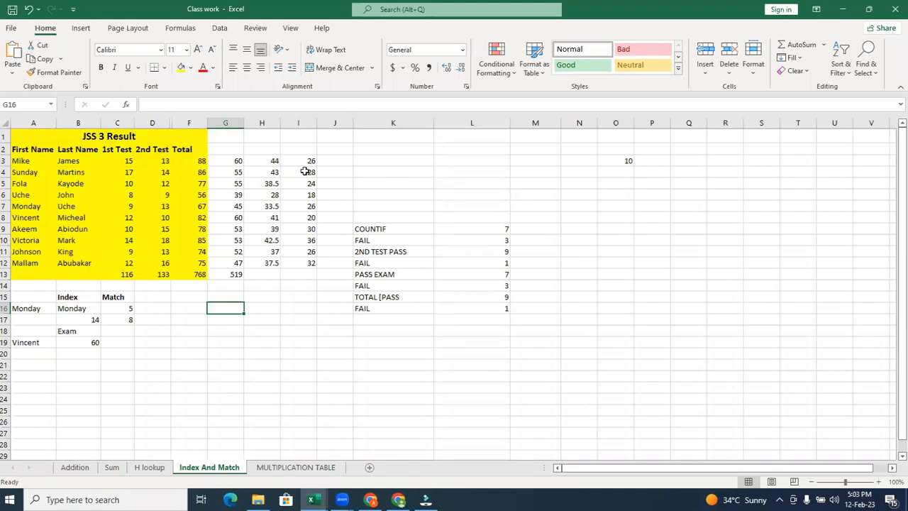
Review the subtraction, division and multiplication formulas in G3, H3 and I3
left_click(228, 164)
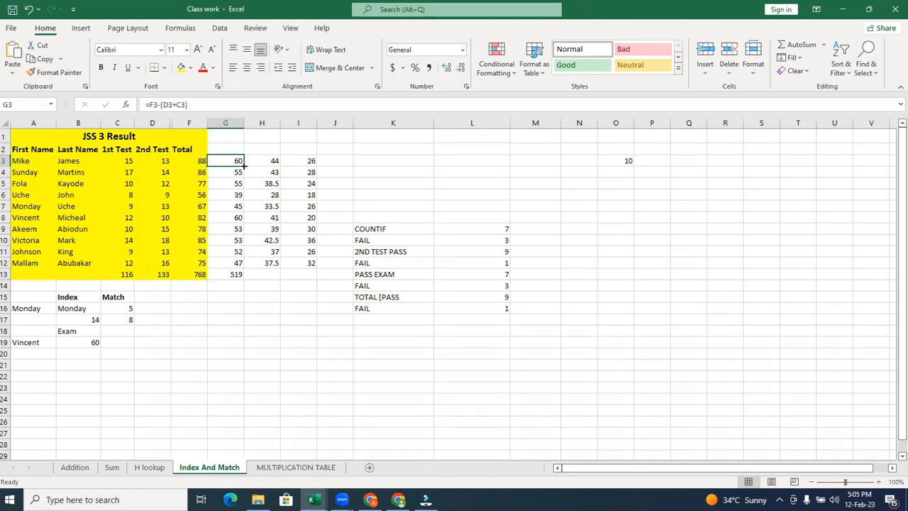
left_click_drag(255, 170, 266, 163)
left_click(270, 162)
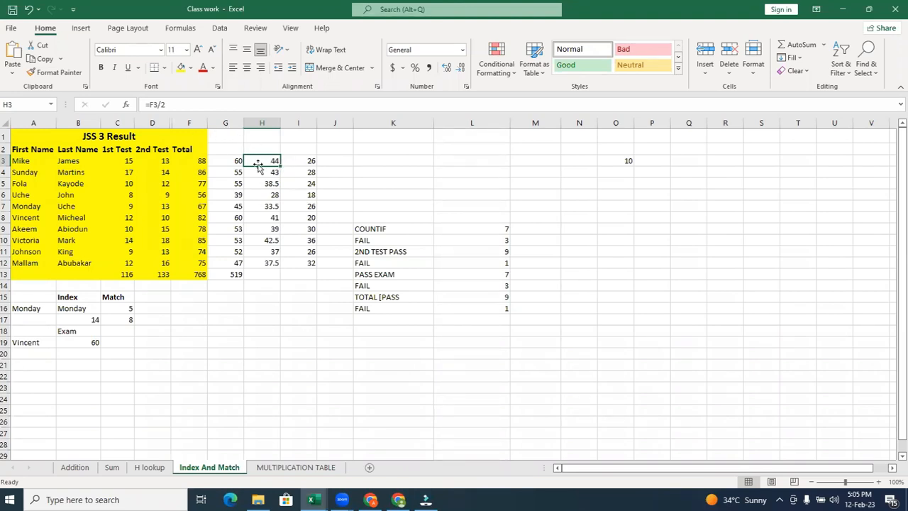
left_click(308, 164)
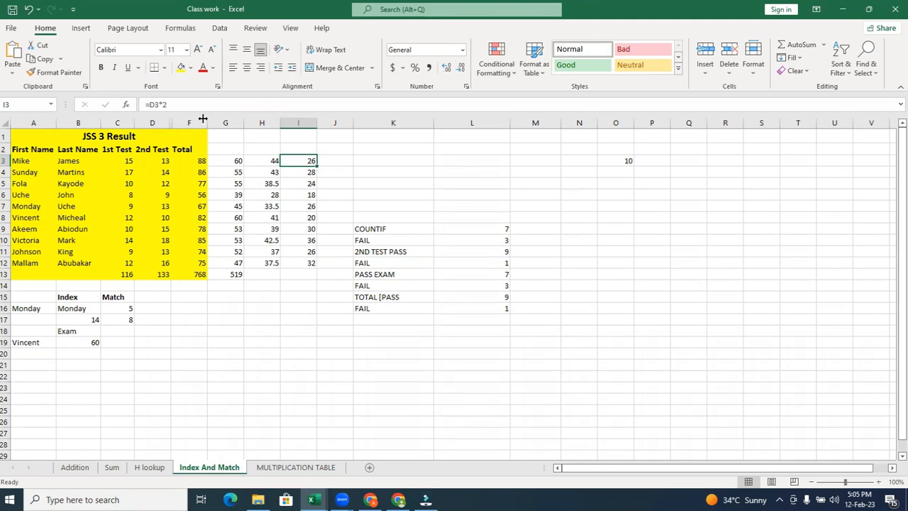
Try to unhide the Exam column with only the 2nd Test column D selected, and autofit column D
left_click(162, 124)
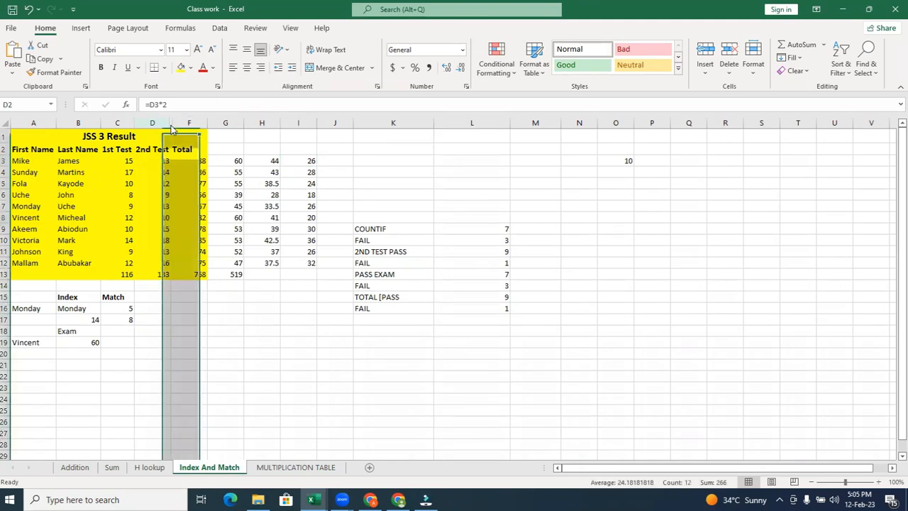
right_click(167, 125)
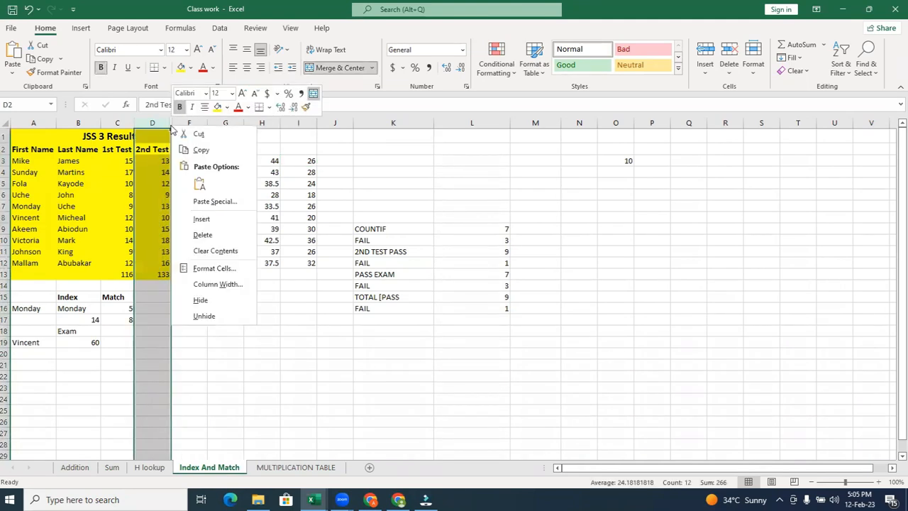
left_click(206, 315)
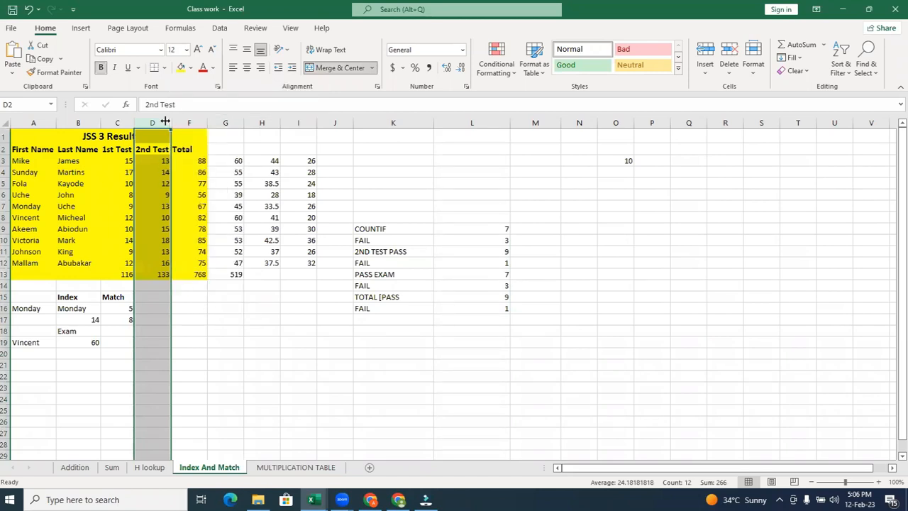
right_click(165, 122)
left_click(229, 310)
double_click(169, 124)
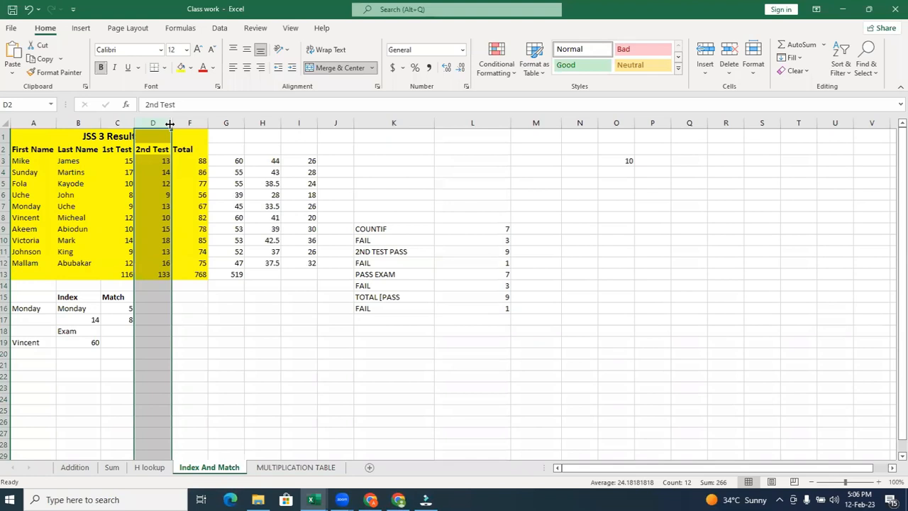
right_click(169, 123)
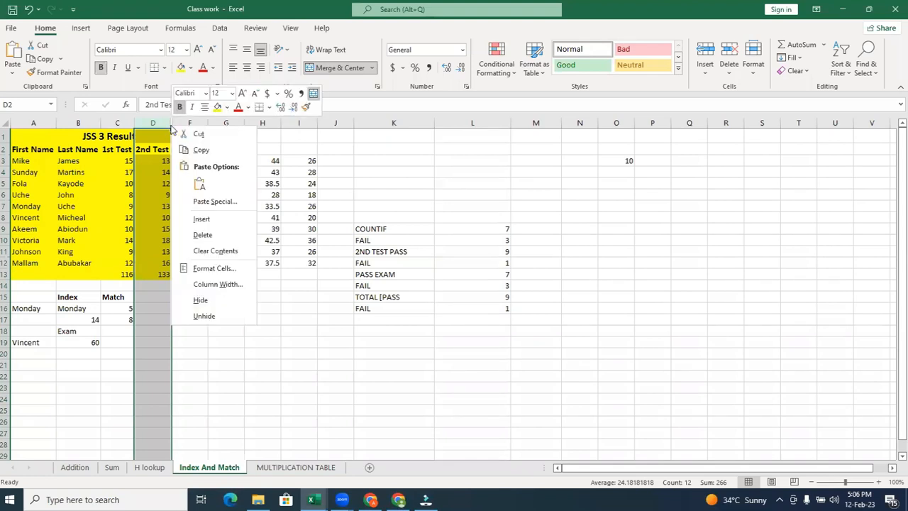
left_click(204, 316)
left_click(188, 282)
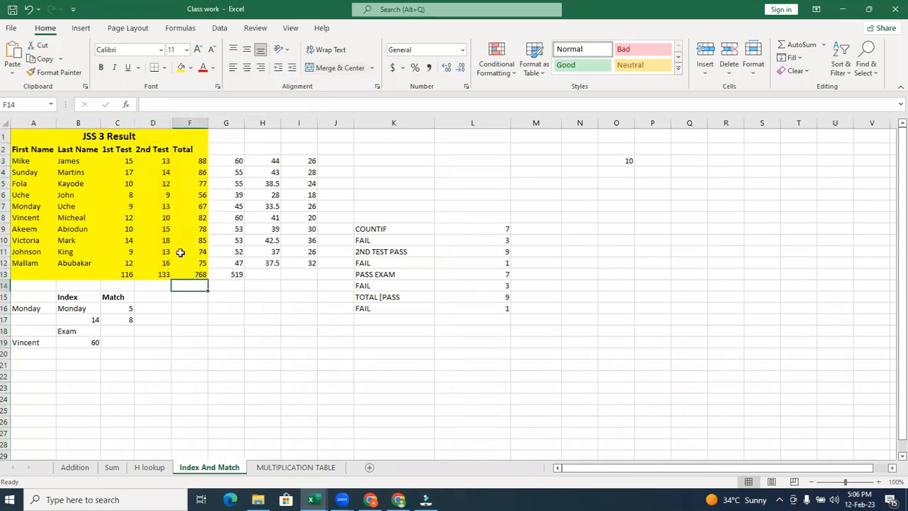
Unhide the Exam column E from the hidden column boundary between 2nd Test and Total
right_click(174, 122)
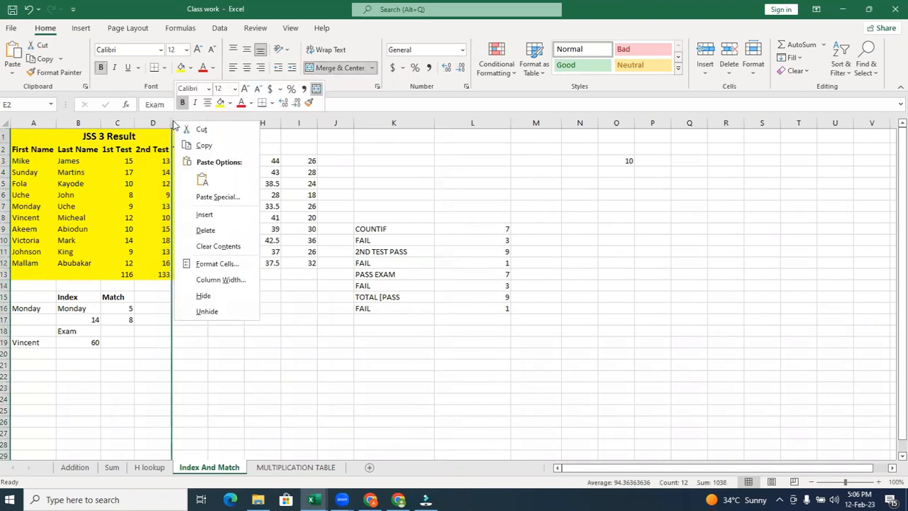
left_click(210, 310)
left_click(289, 308)
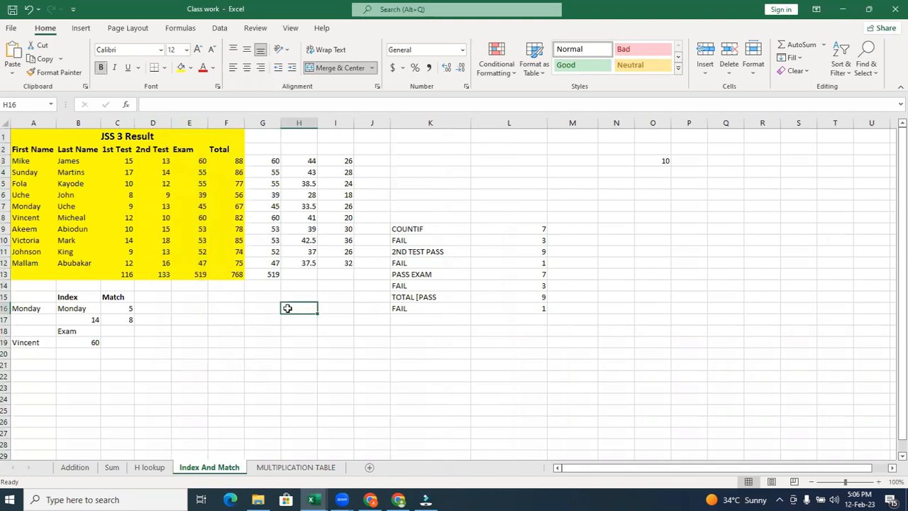
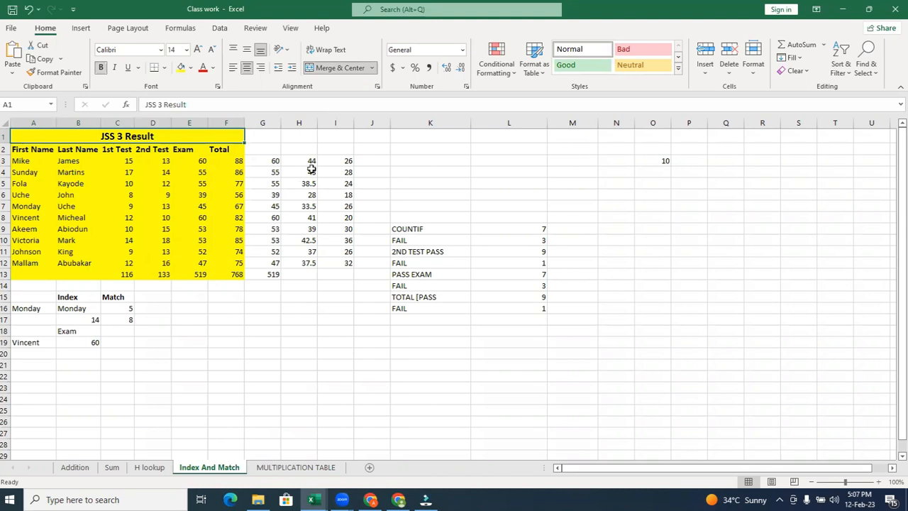
left_click(306, 163)
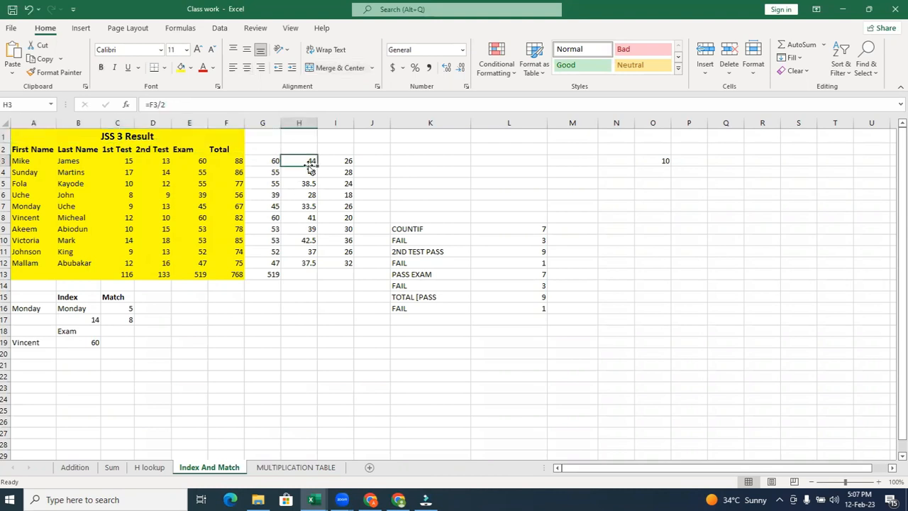
left_click(263, 149)
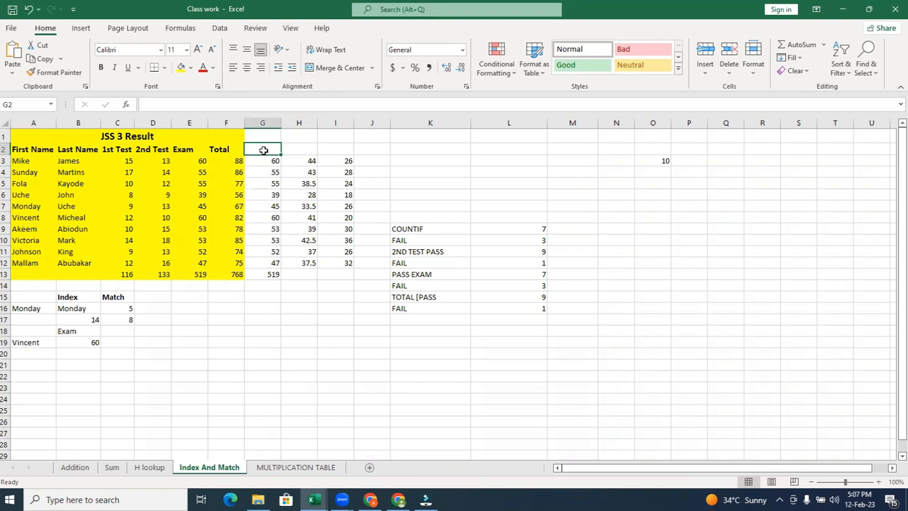
double_click(263, 151)
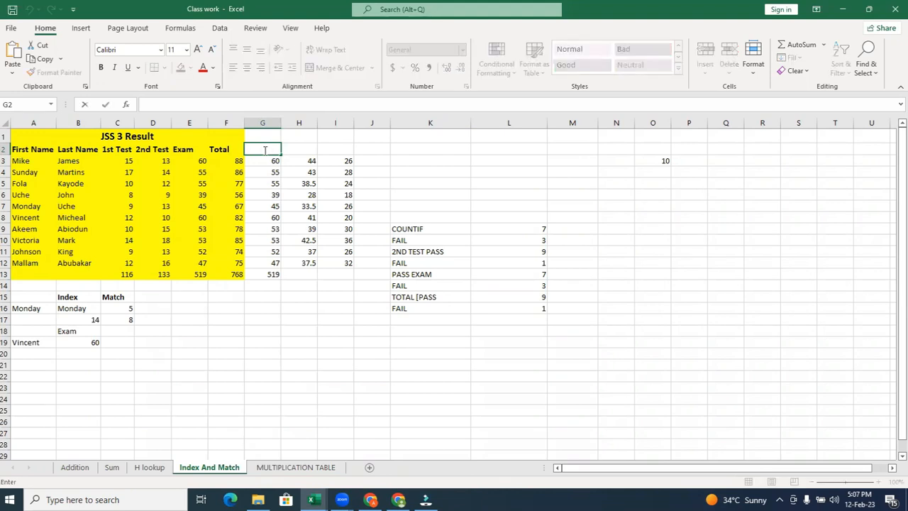
Remove the yellow fill from the JSS 3 Result table in A1:F13 by setting it to No Fill
left_click(47, 134)
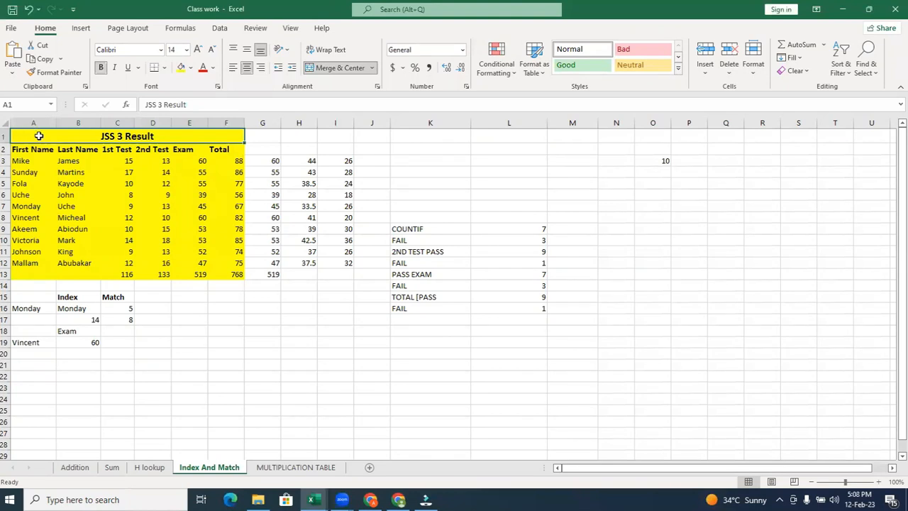
right_click(37, 135)
key("Escape")
left_click_drag(32, 136, 209, 271)
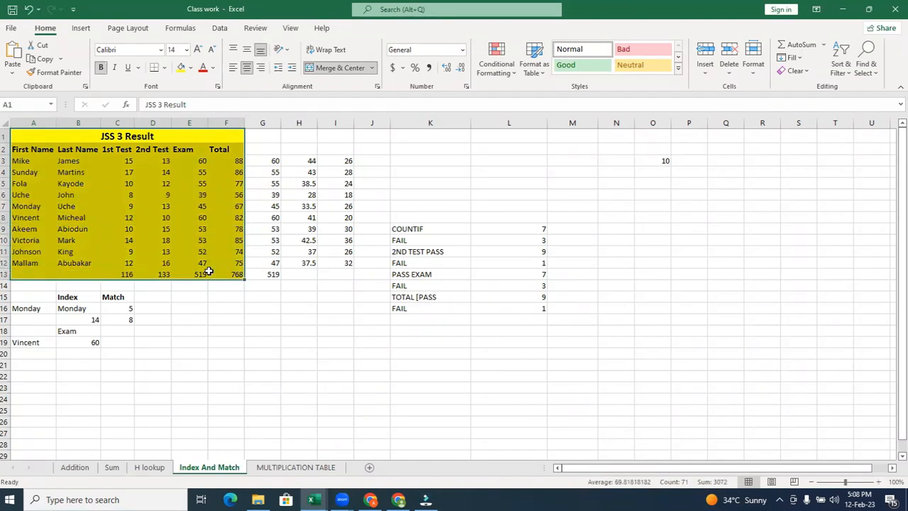
left_click(189, 68)
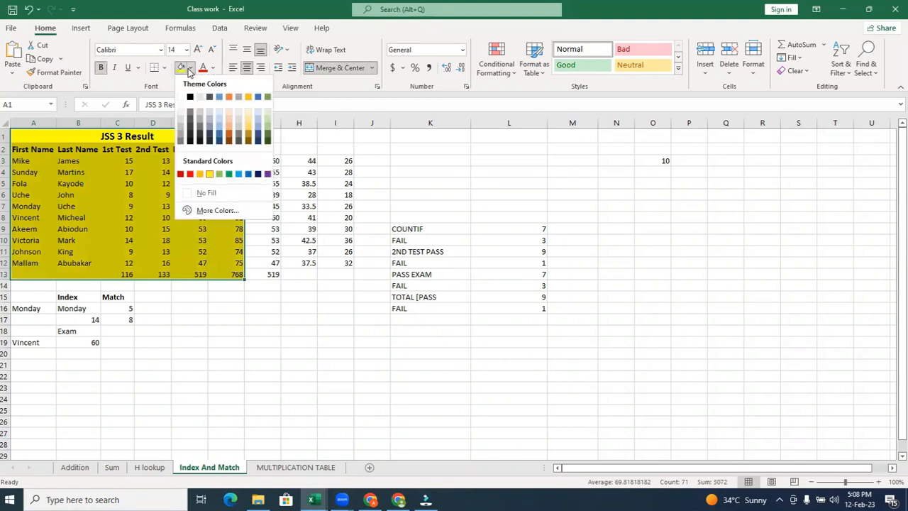
left_click(211, 193)
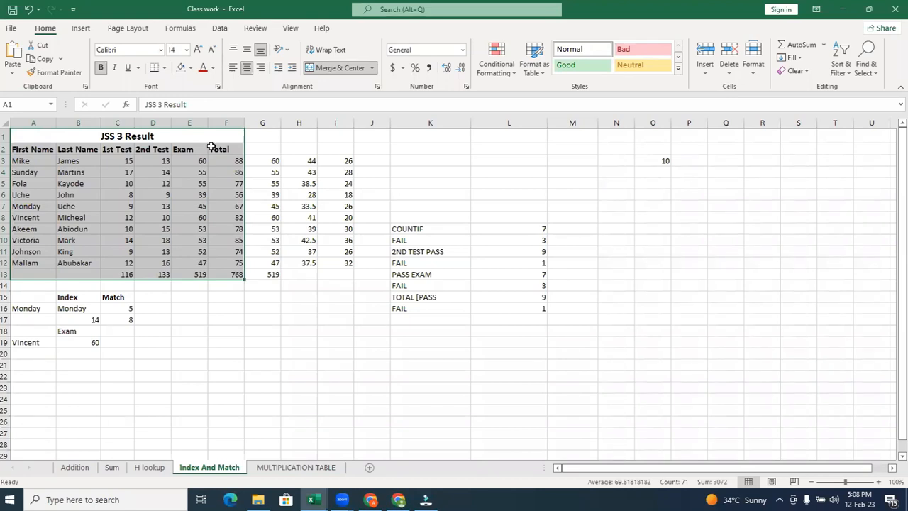
key("ctrl+t")
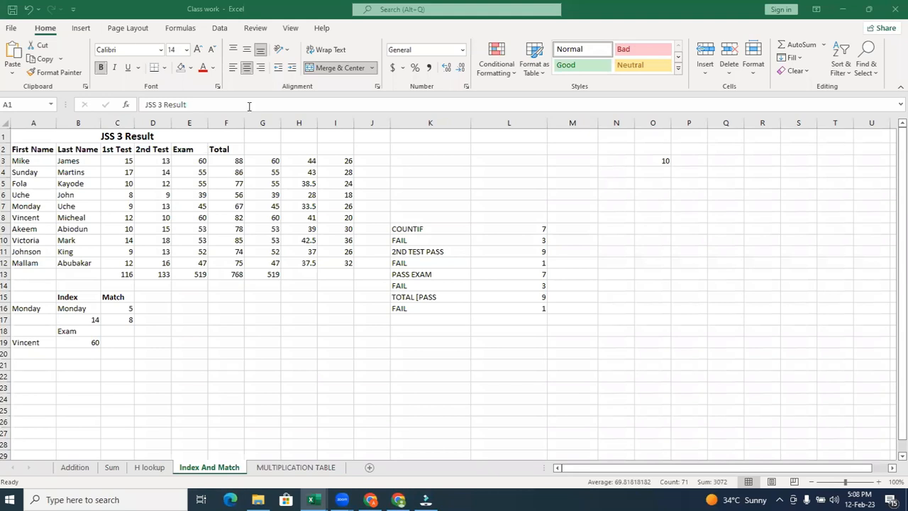
left_click(29, 136)
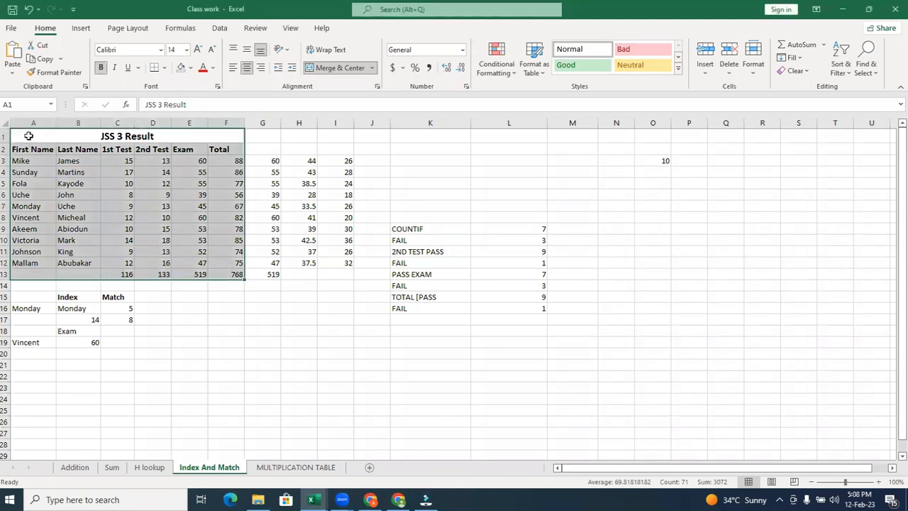
Enter the heading Subtraction in G2 and autofit column G to it
left_click(254, 152)
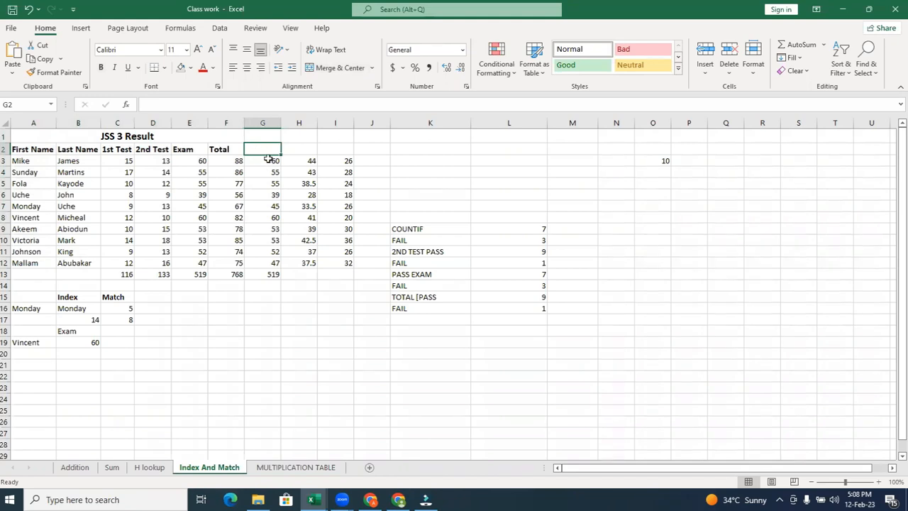
left_click(273, 159)
left_click(271, 149)
type("Subtraction")
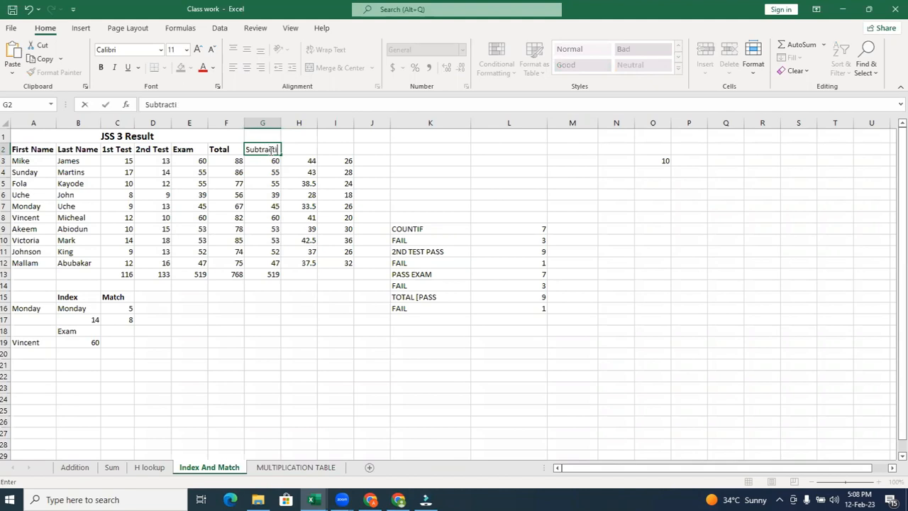
left_click(307, 150)
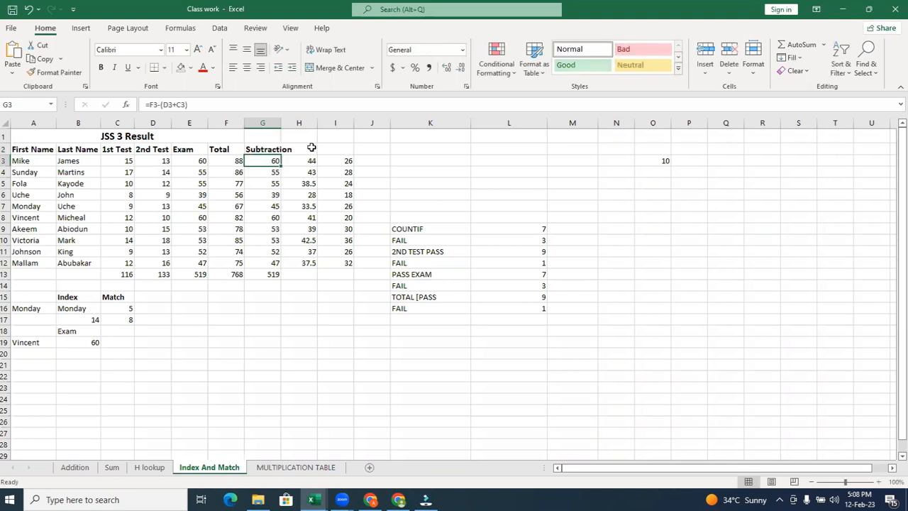
key("Tab")
double_click(281, 125)
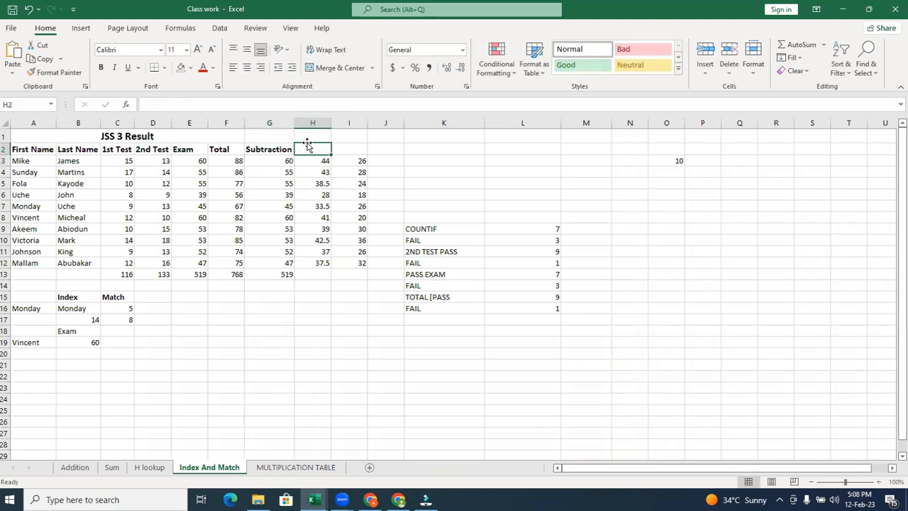
Enter the heading Division in H2 above the halved totals
left_click(323, 159)
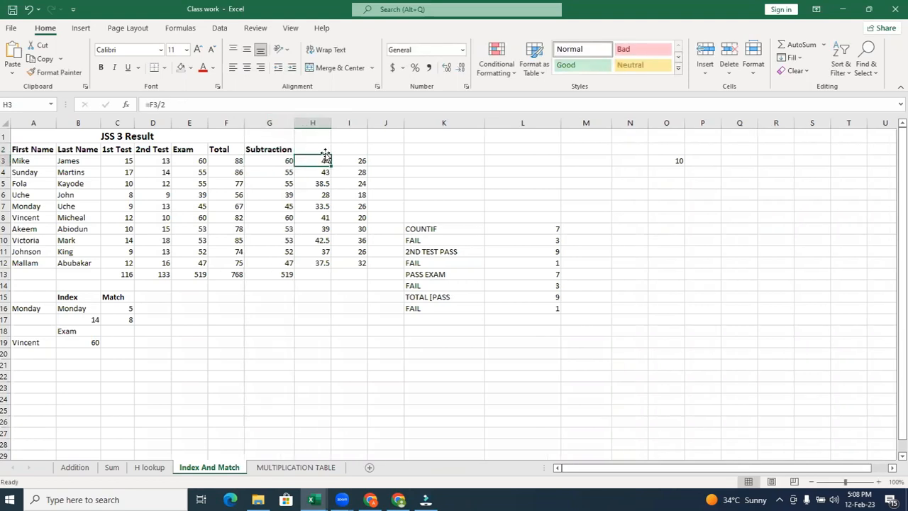
left_click(321, 151)
type("D")
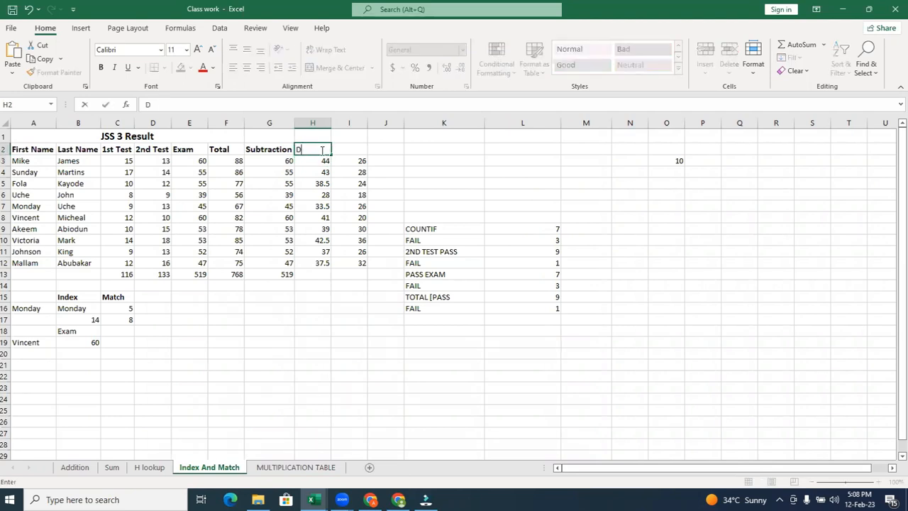
type("ivision")
key("Return")
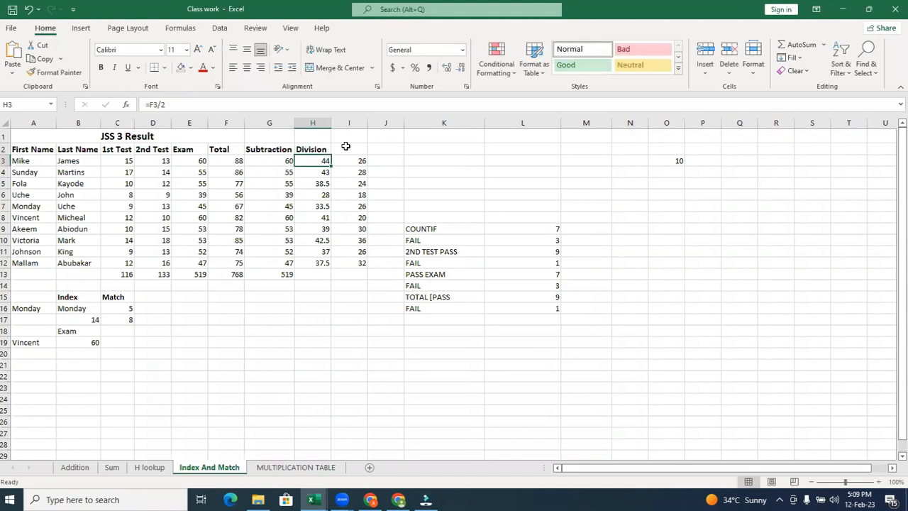
Enter the heading Multipllication in I2 above the doubled 2nd Test scores
left_click(344, 149)
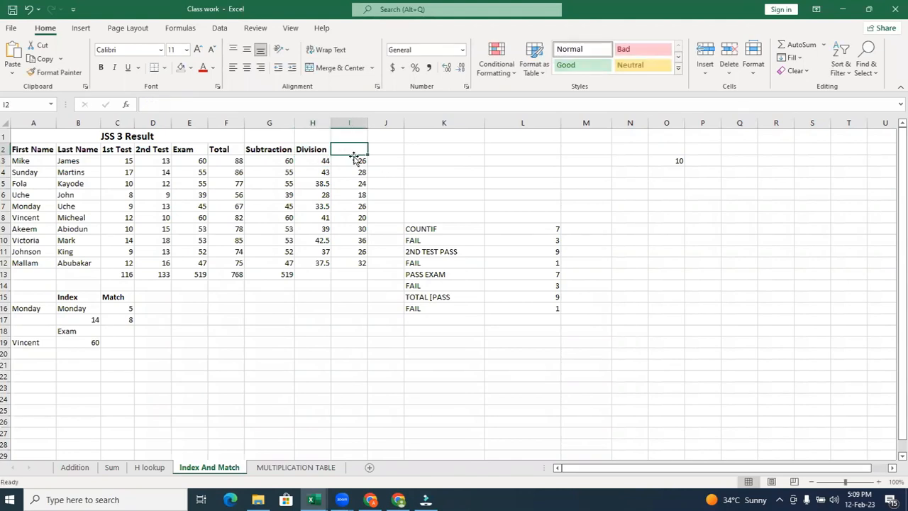
type("Mul")
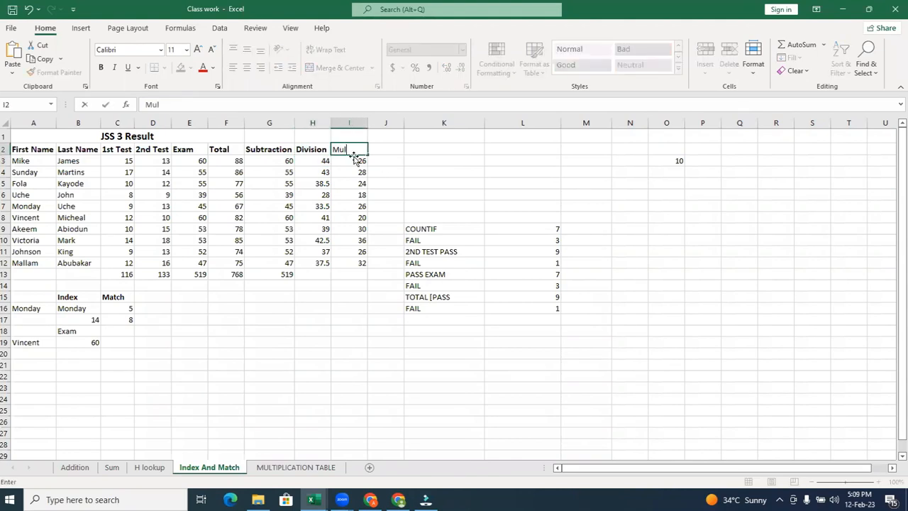
type("tipllication")
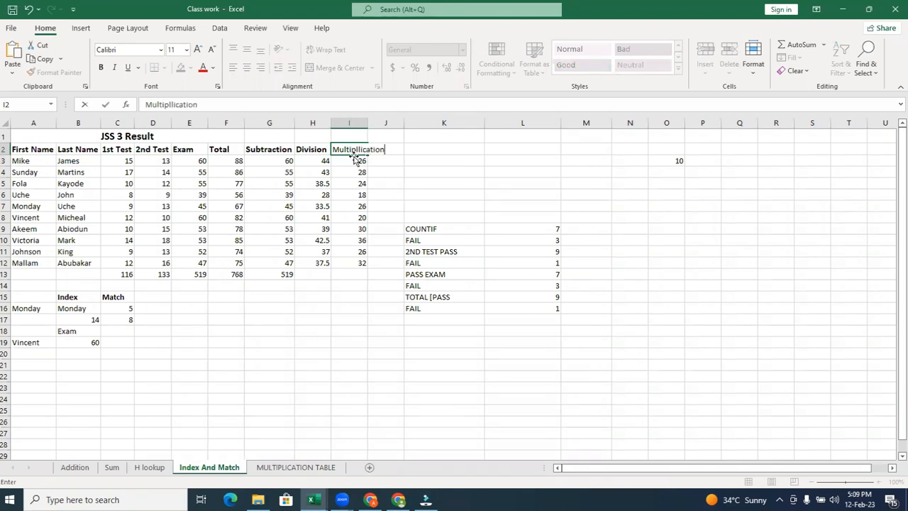
left_click(389, 194)
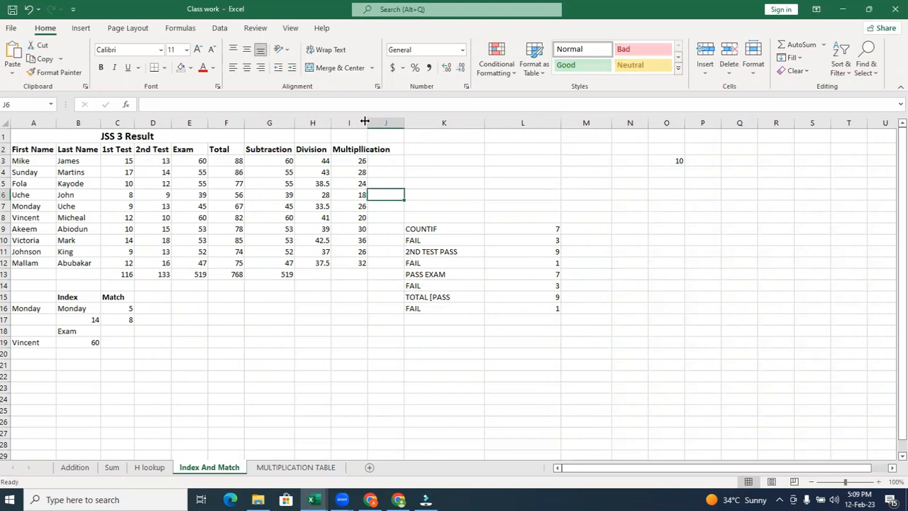
Autofit column I to its Multipllication heading
double_click(367, 122)
left_click(383, 160)
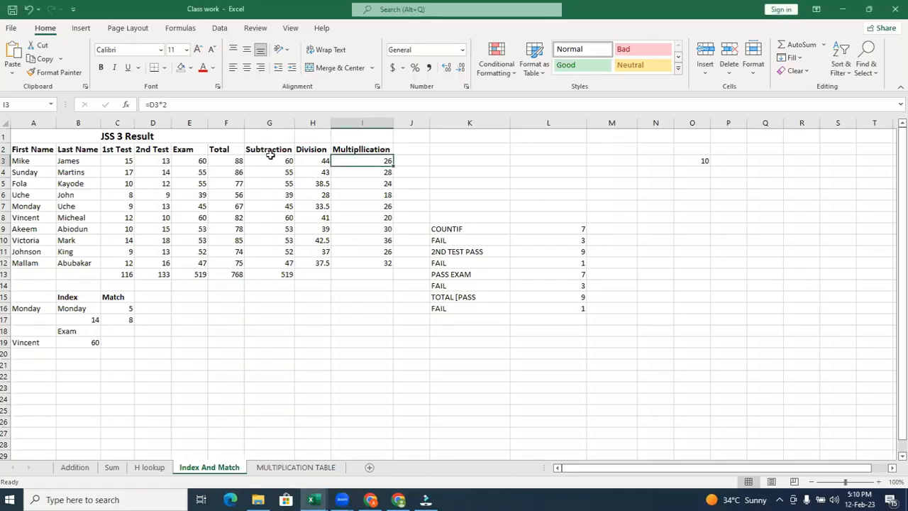
Rewrite the subtraction formula in G3 as =F3-(C3+D3) and fill it down to G12
left_click(272, 159)
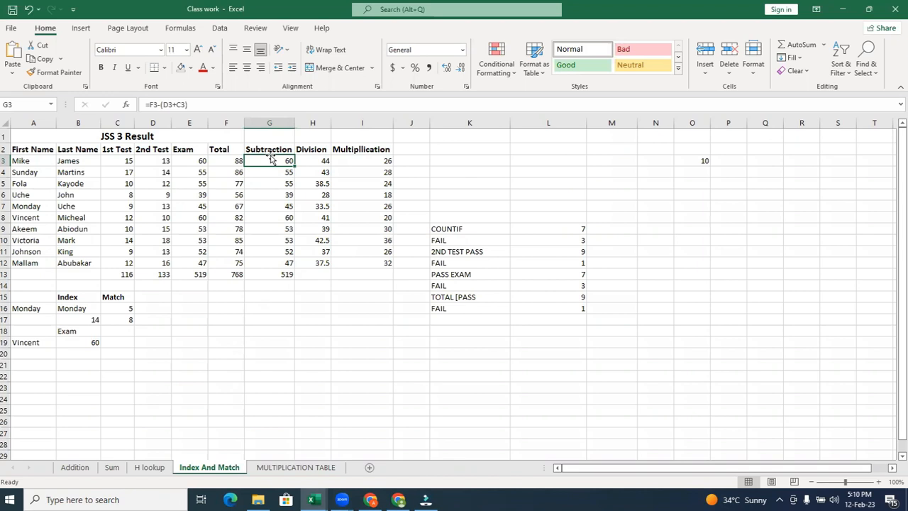
double_click(284, 161)
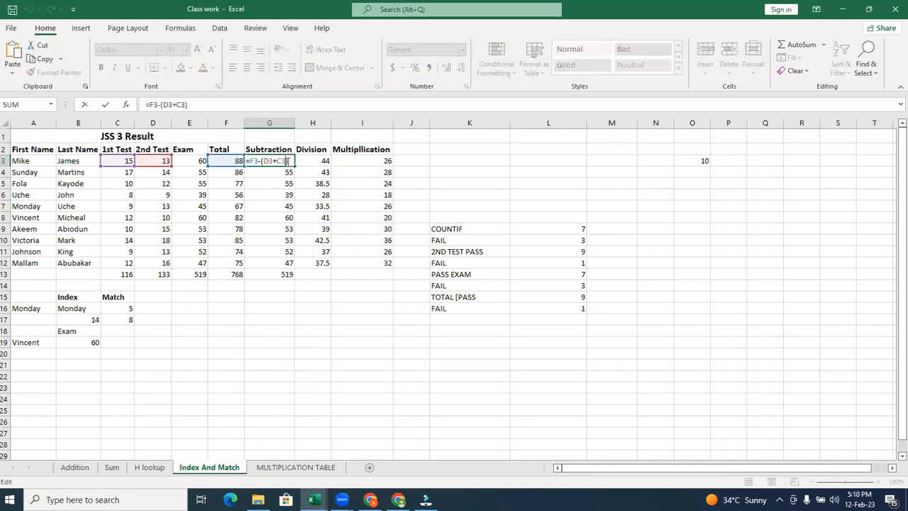
key("BackSpace")
key("BackSpace")
key("BackSpace")
key("BackSpace")
key("BackSpace")
key("BackSpace")
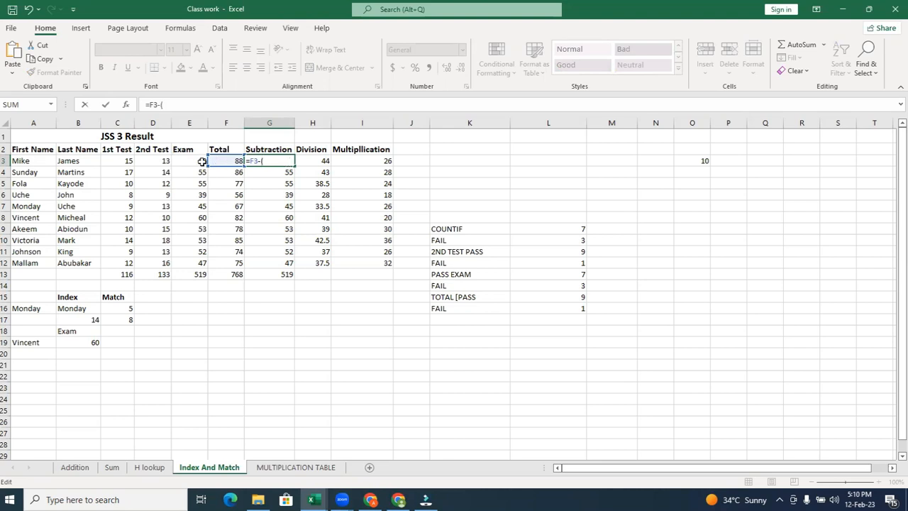
left_click(123, 161)
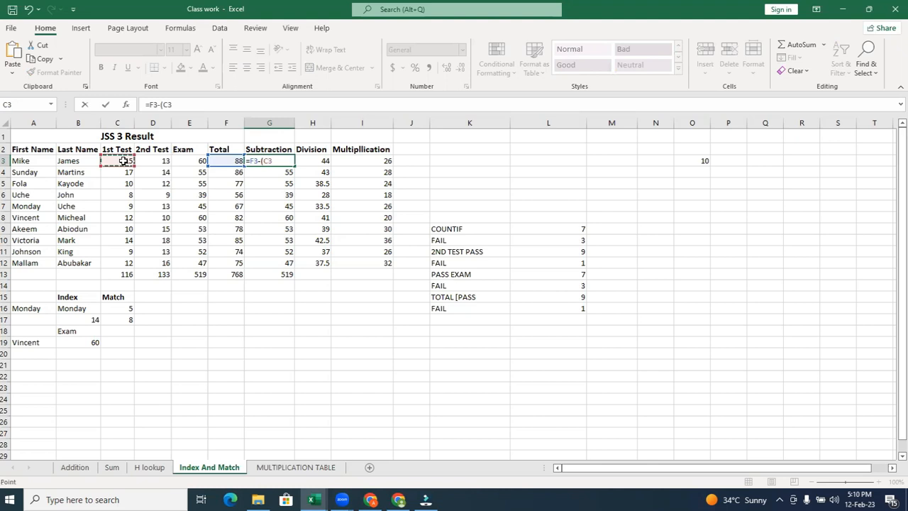
type("+")
left_click(146, 160)
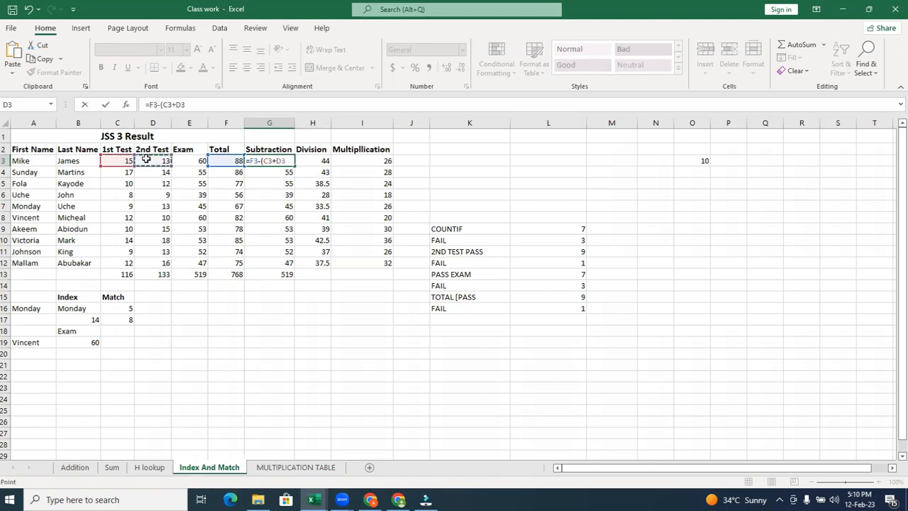
type(")")
key("Return")
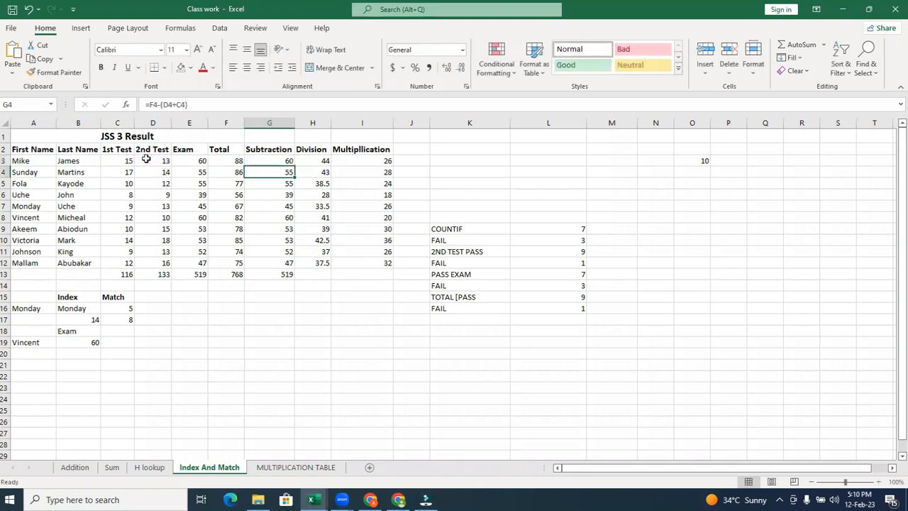
left_click(271, 162)
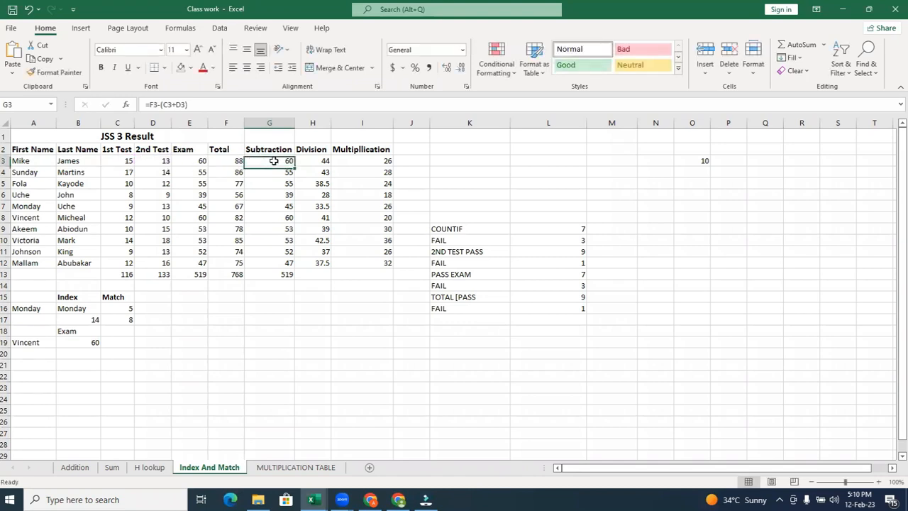
double_click(296, 167)
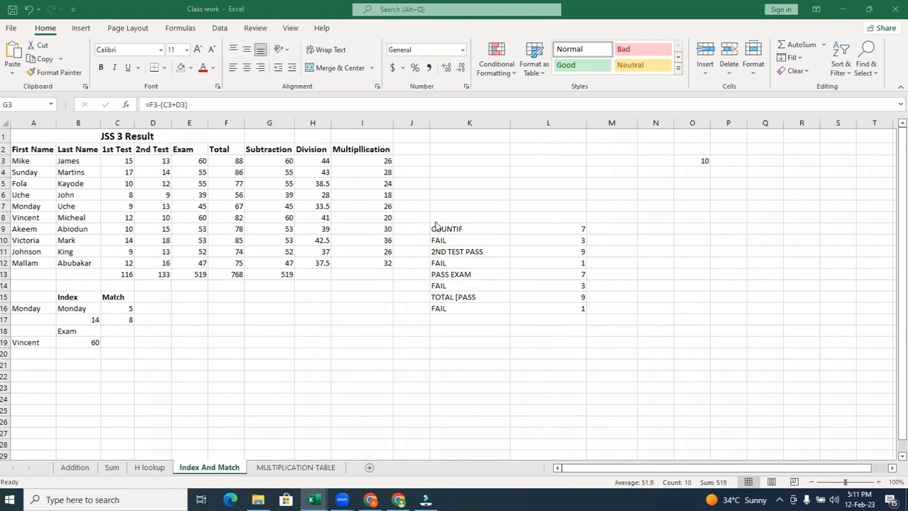
Insert a blank column between the Total and Subtraction columns
left_click(265, 127)
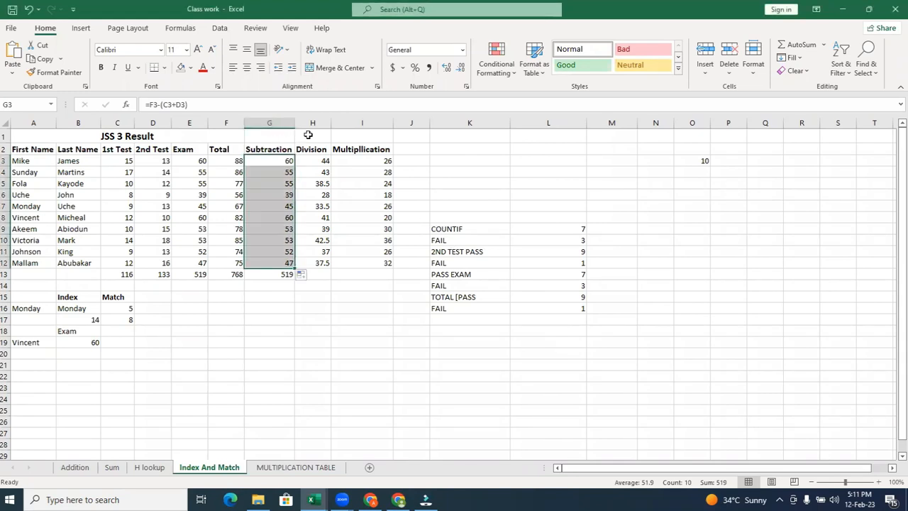
left_click(312, 123, "shift")
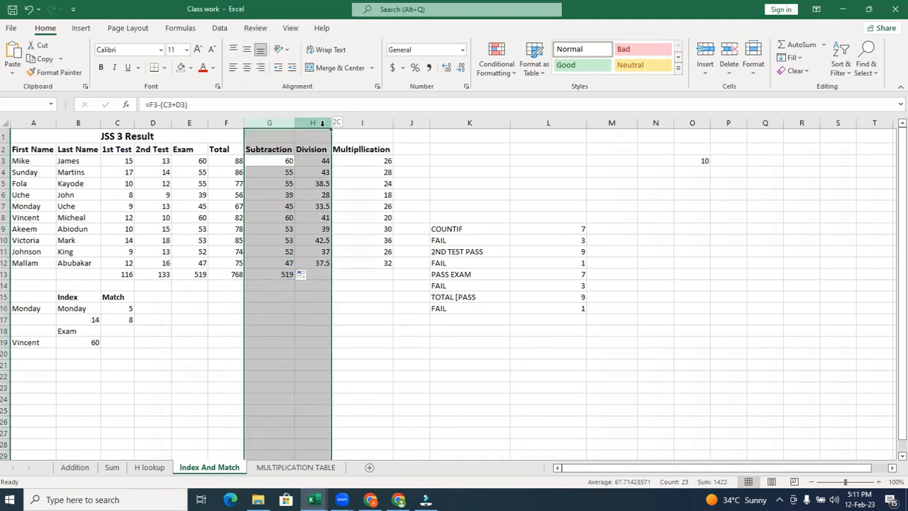
left_click(266, 132)
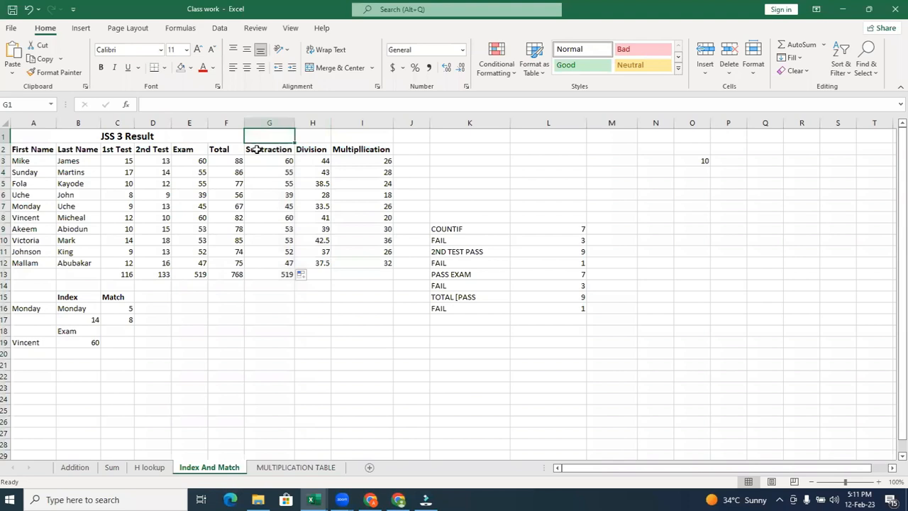
right_click(266, 124)
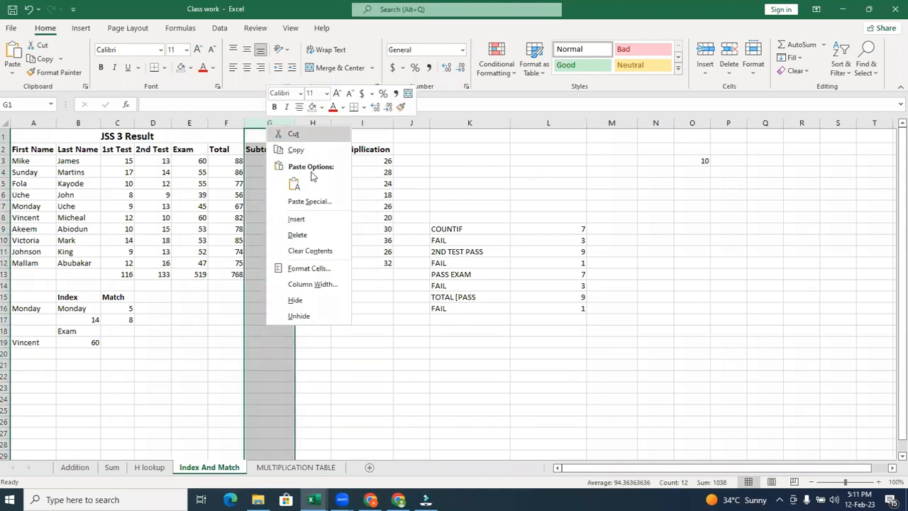
left_click(296, 219)
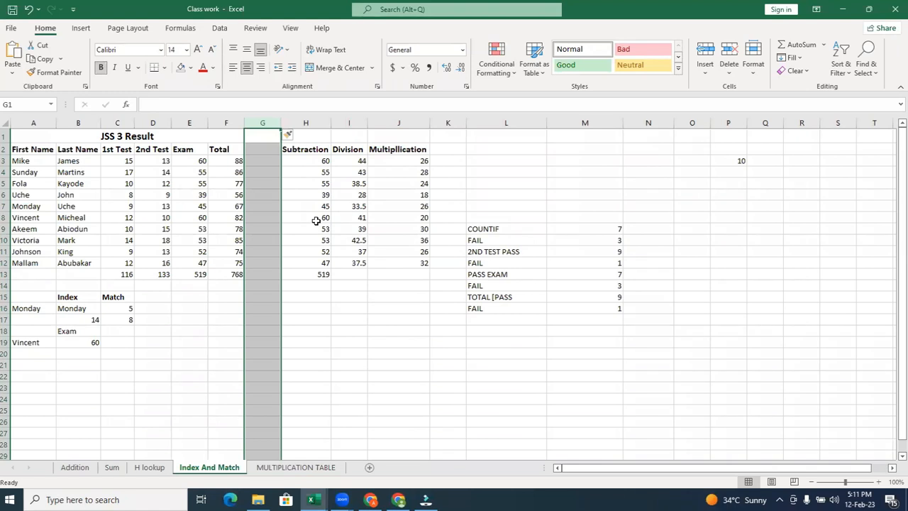
Enter the heading IF in G2 of the new blank column
left_click(260, 150)
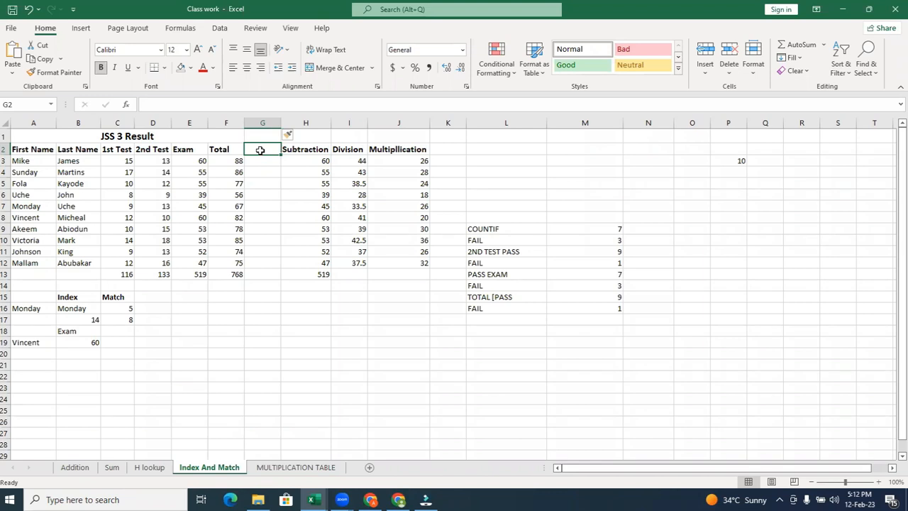
type("If")
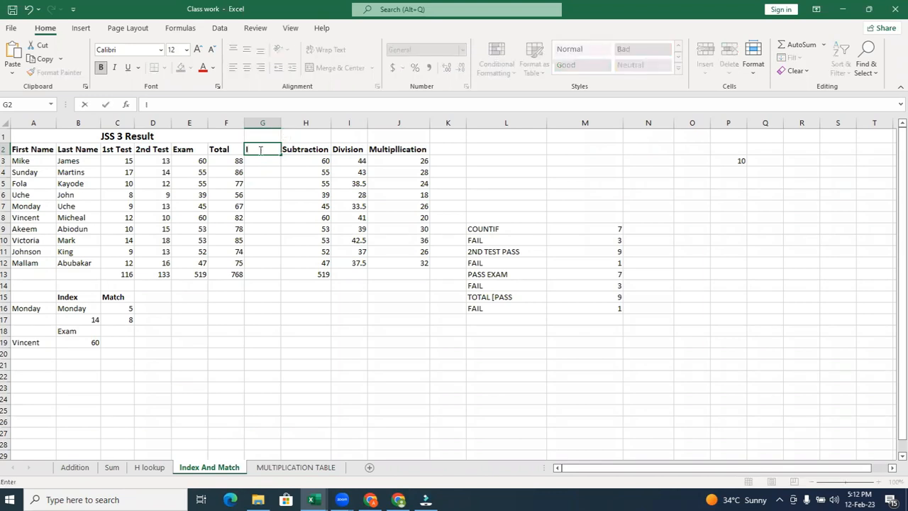
key("BackSpace")
key("BackSpace")
type("IF")
key("Return")
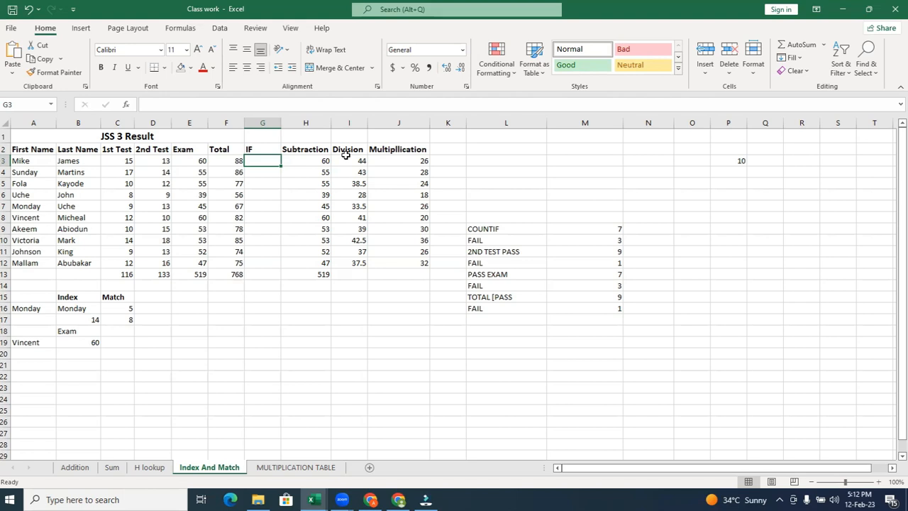
Begin a grading formula in G3 with IF, testing F3>=70 and returning "A1" when true
type("=if")
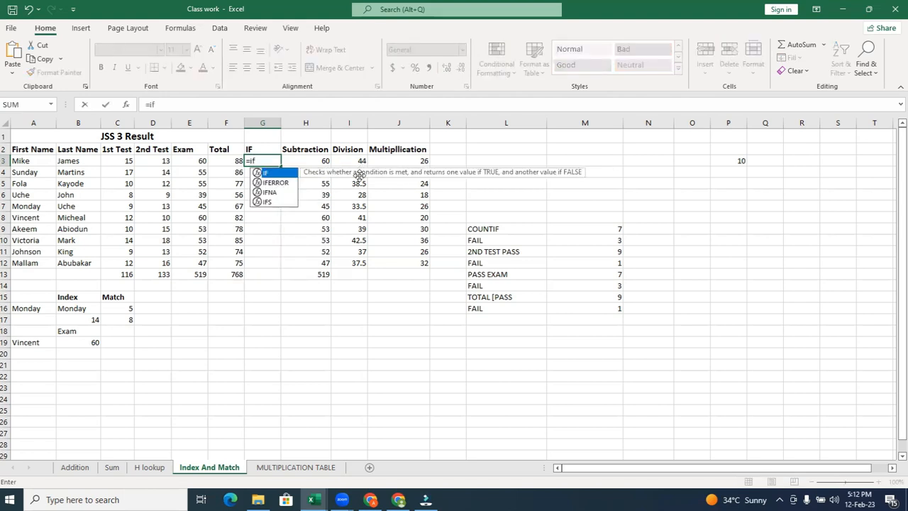
double_click(290, 174)
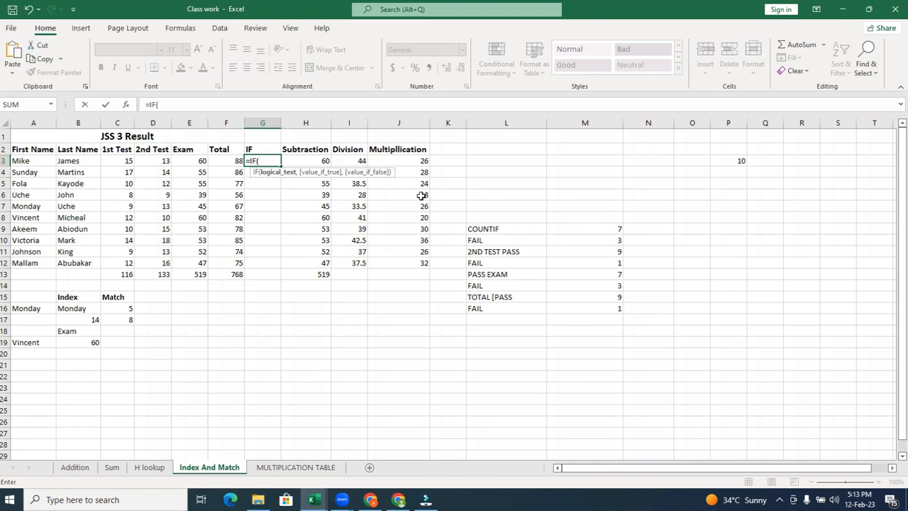
left_click(483, 52)
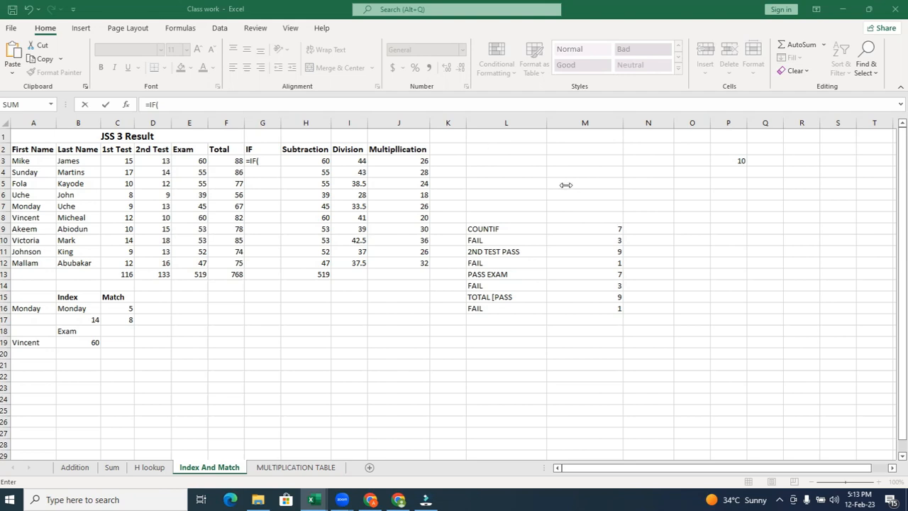
left_click(260, 164)
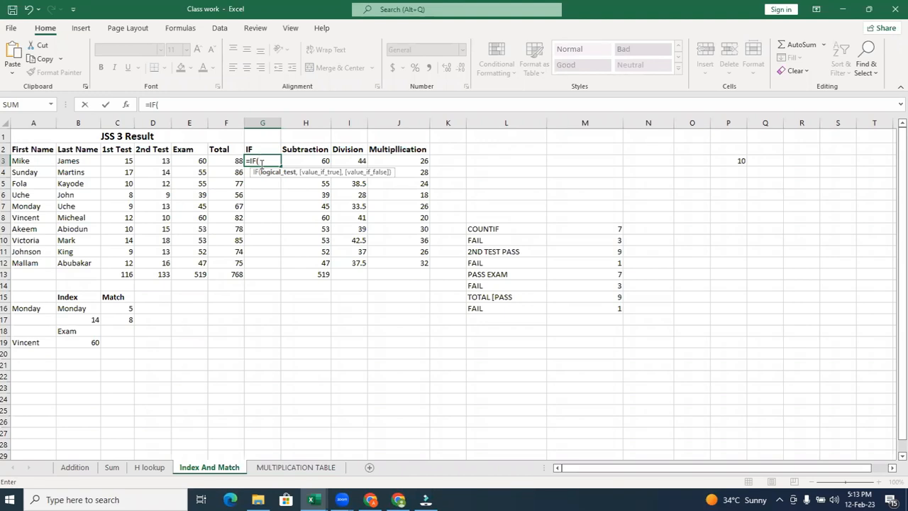
left_click(232, 162)
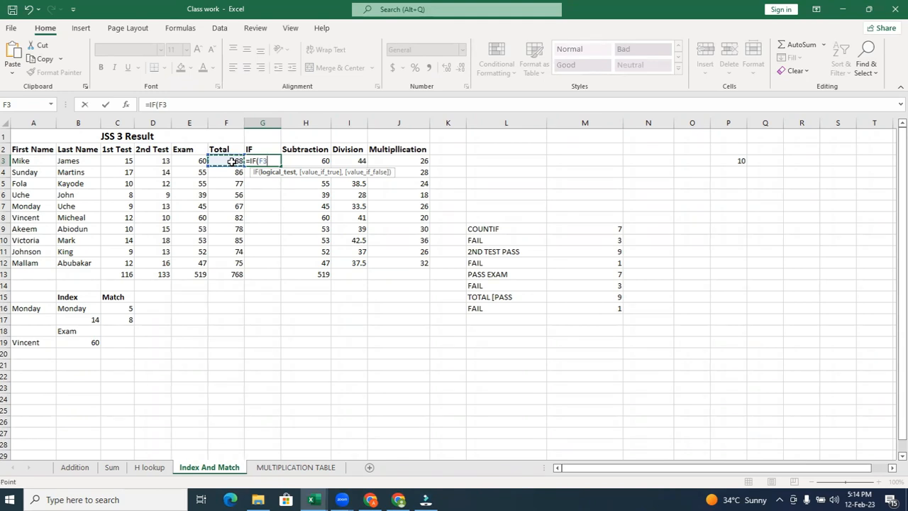
type("=")
key("BackSpace")
type(".")
type(">=")
type("70")
type(",")
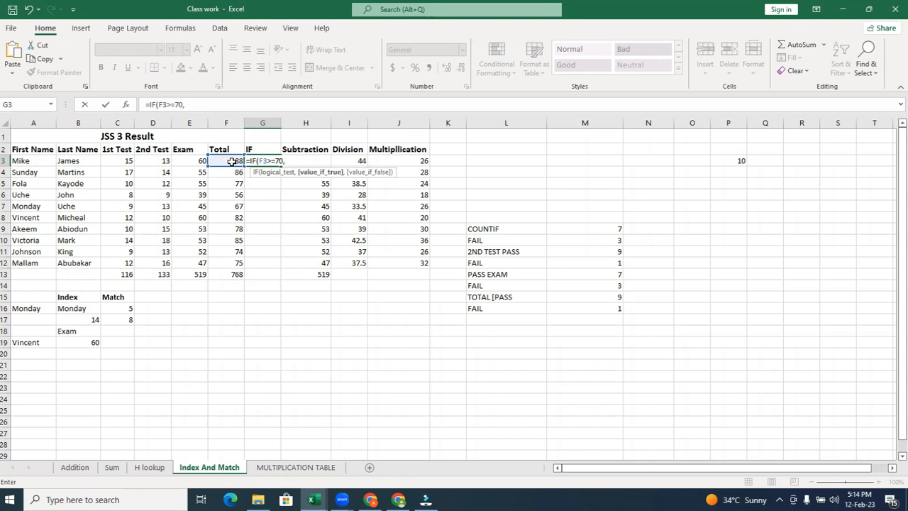
type("\"A1\"")
type(",")
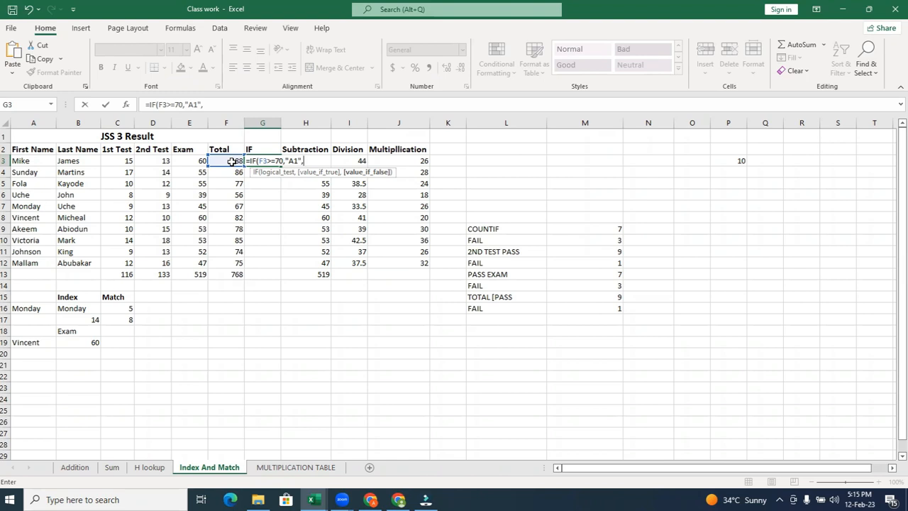
Nest a second IF as the G3 formula's false value, testing F3>=60 and returning "B" when true
type("if")
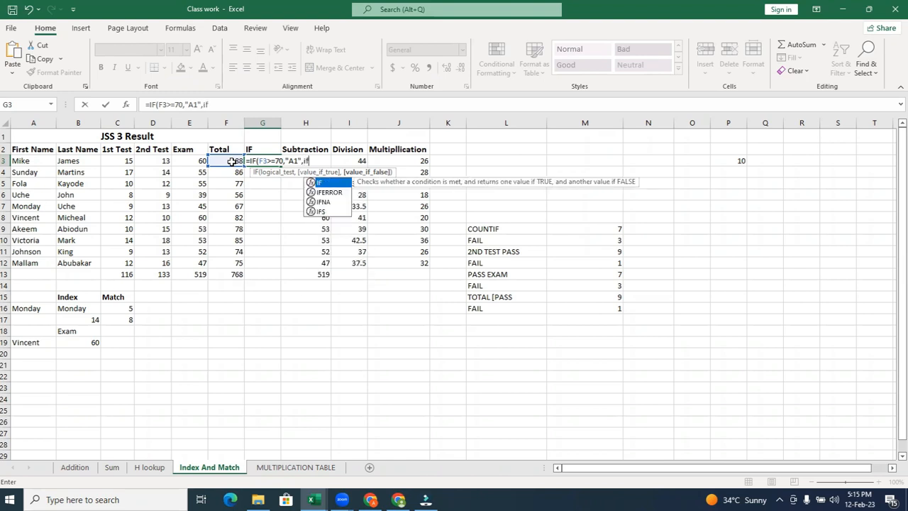
key("Tab")
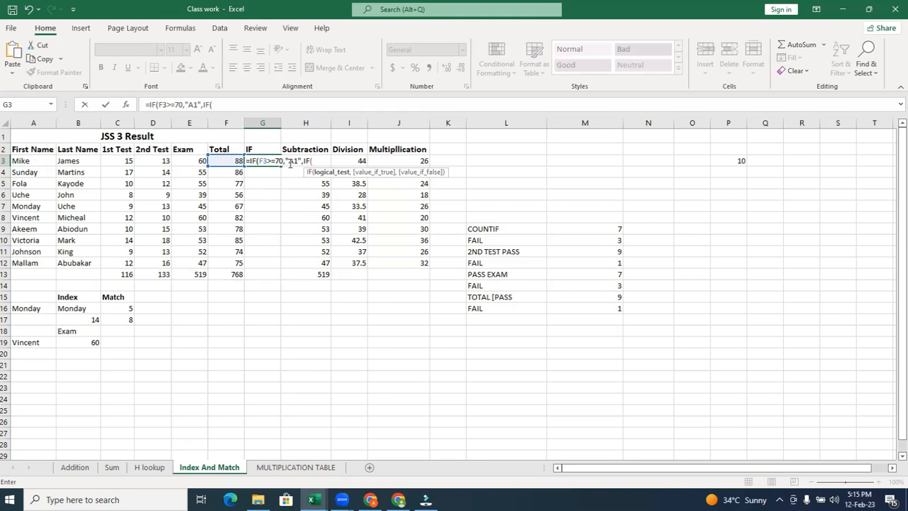
type("f")
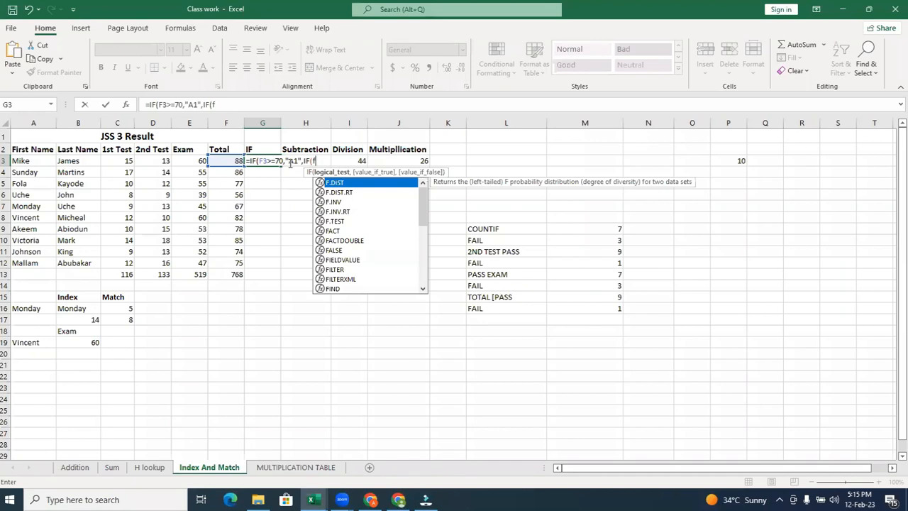
key("BackSpace")
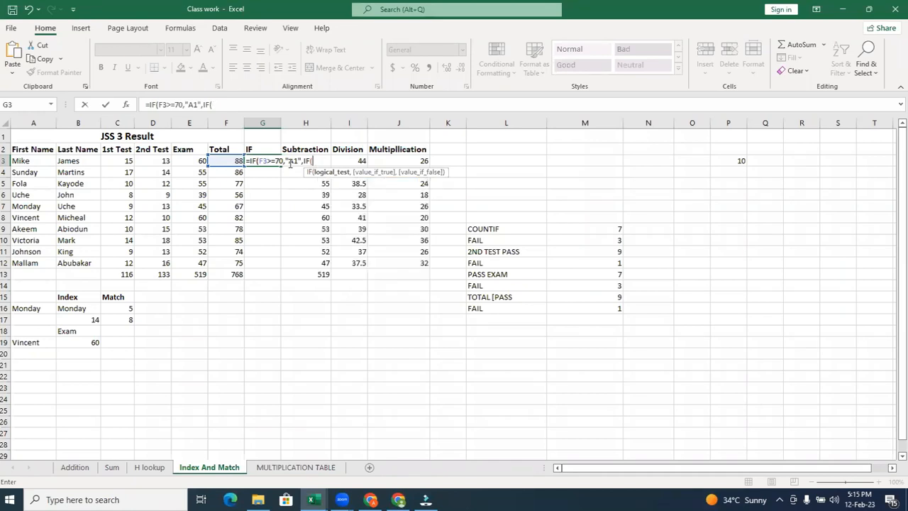
type("F")
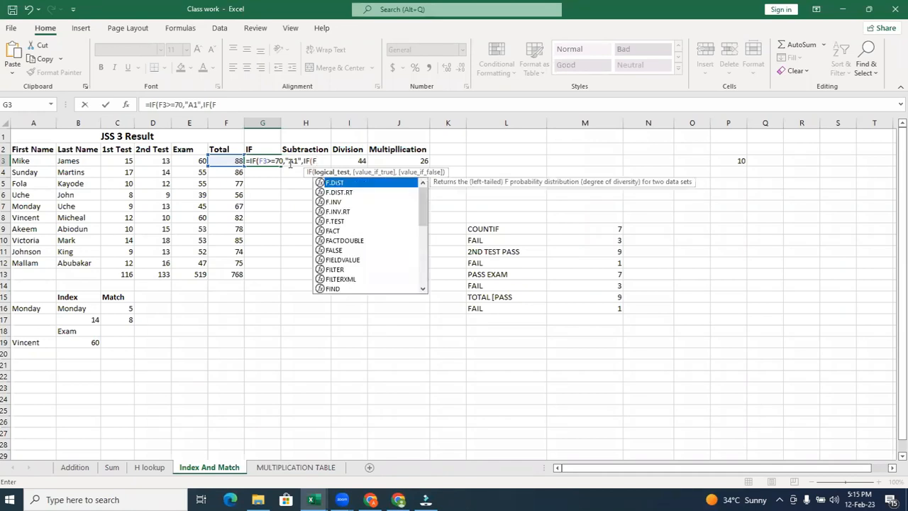
type("3")
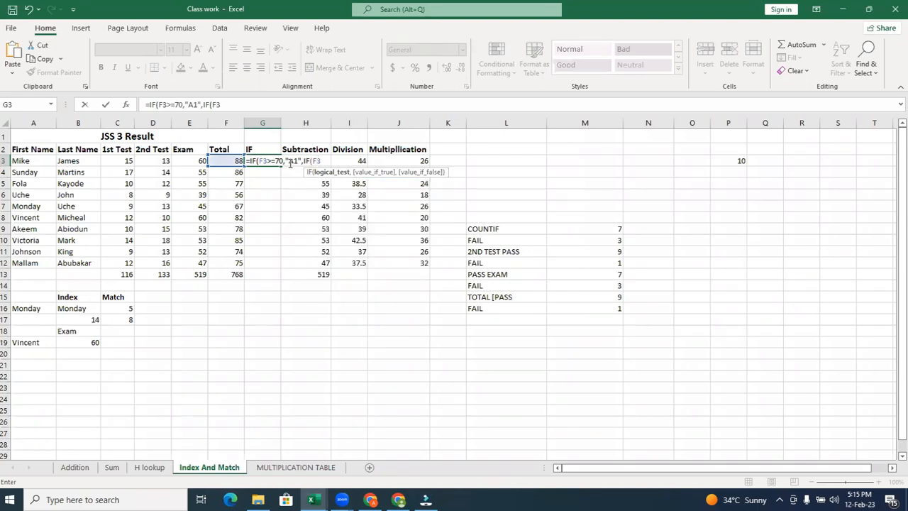
type(">=")
type("60,")
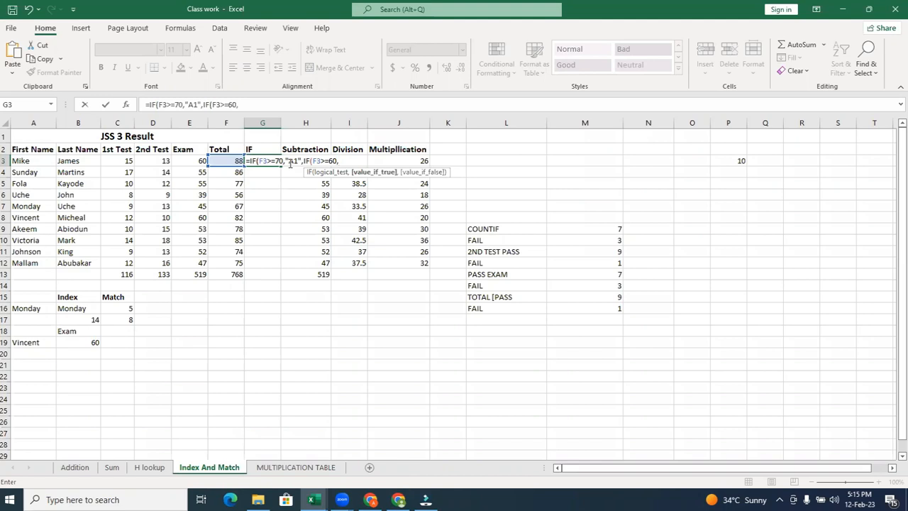
type("\"b")
key("BackSpace")
type("B")
type(",")
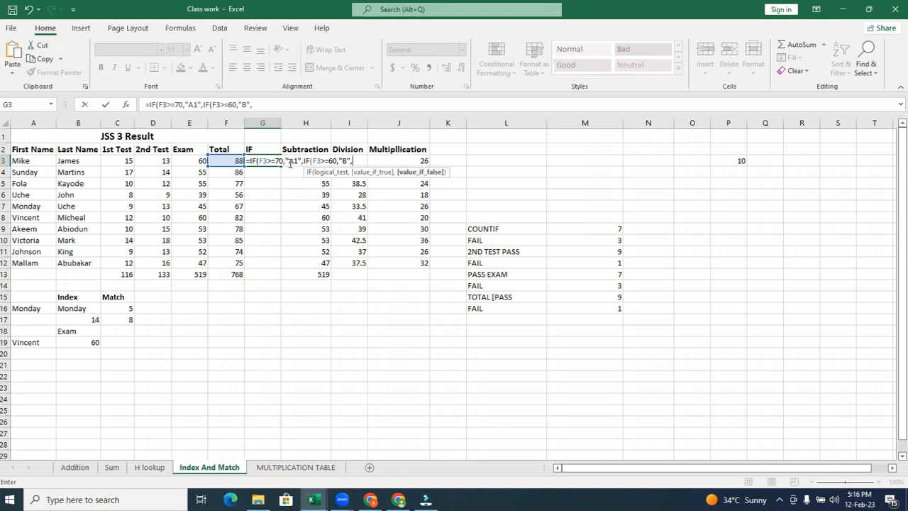
Nest a third IF as the G3 formula's false value, testing F3>=50 and returning "C" when true
type("if")
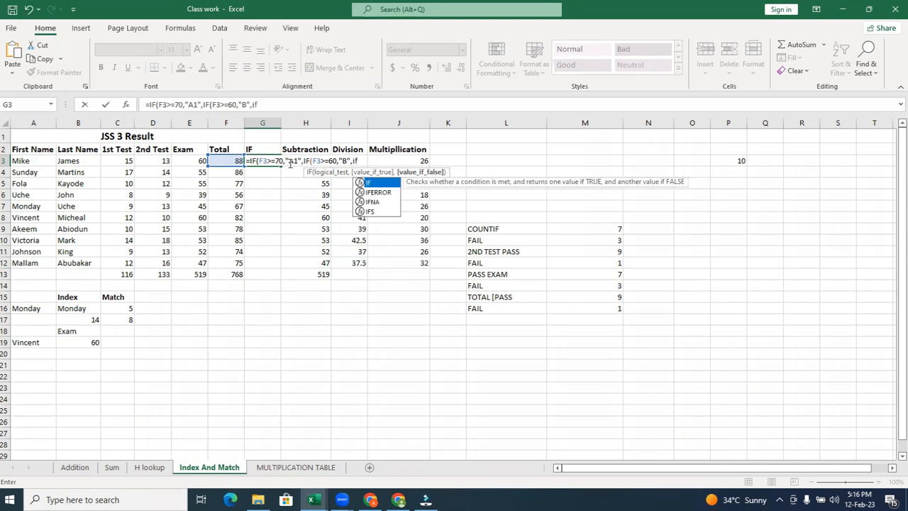
key("Tab")
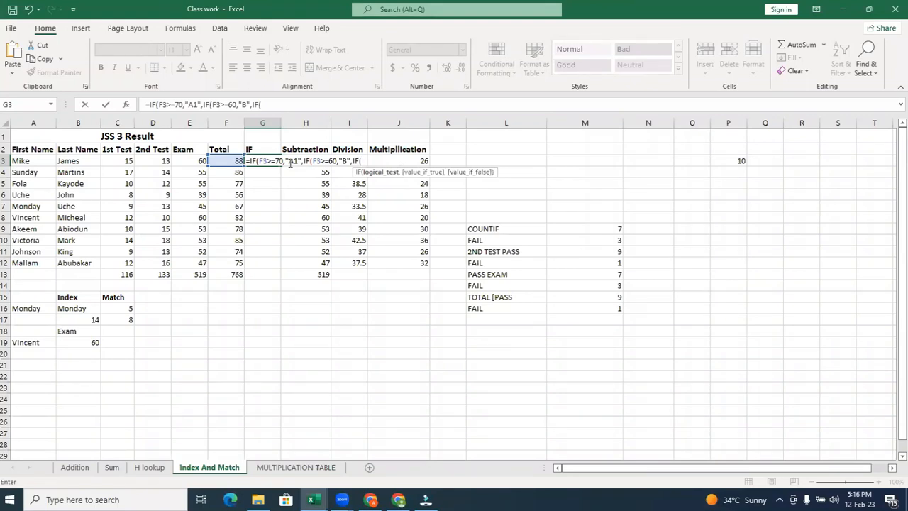
type("F3.")
key("BackSpace")
type(">=50")
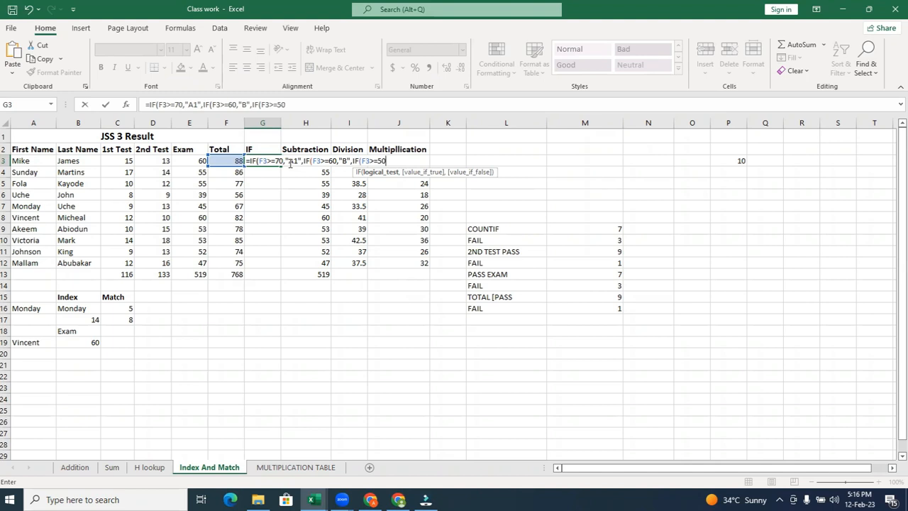
type(",")
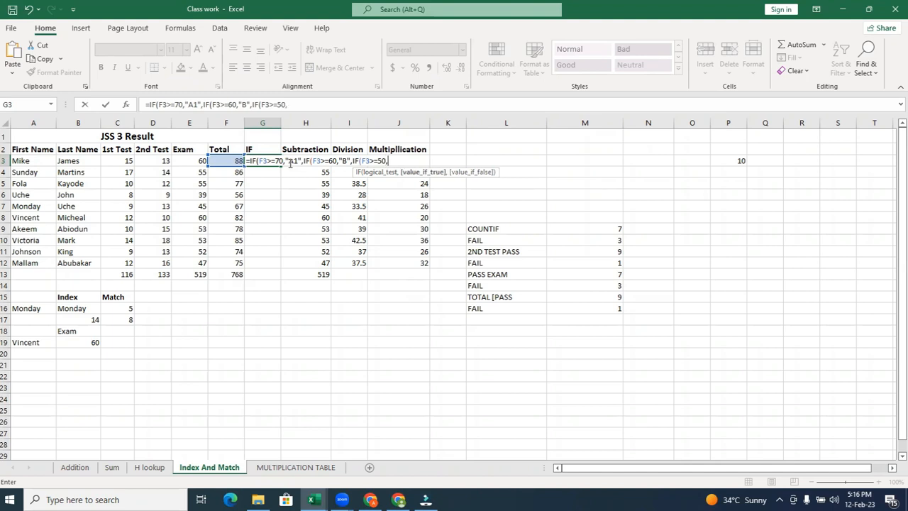
type("\"C\",")
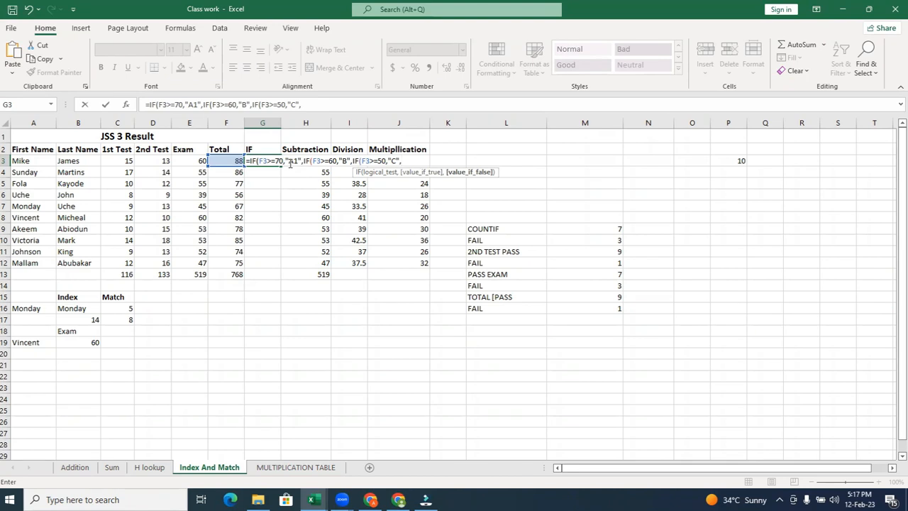
Nest a fourth IF as the G3 formula's false value, testing F3>=40 and returning "D" when true
type("F3")
key("BackSpace")
key("BackSpace")
type("I")
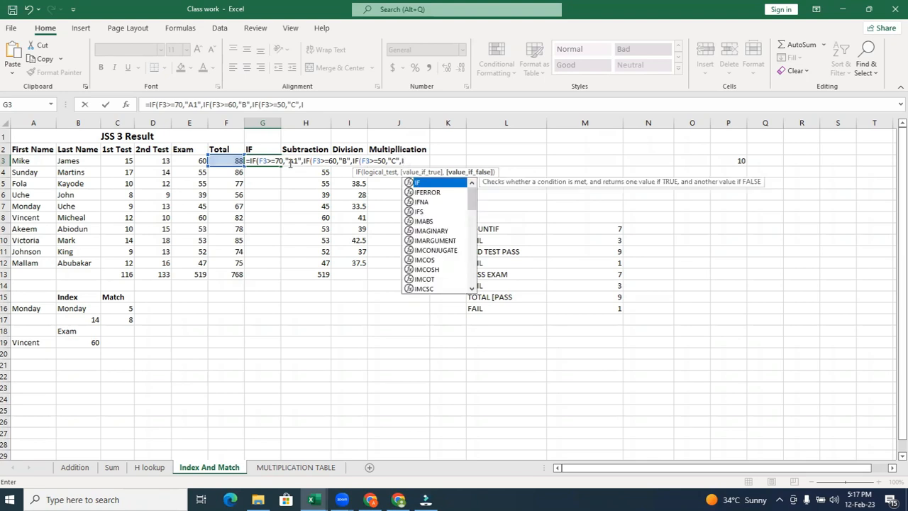
type("F(")
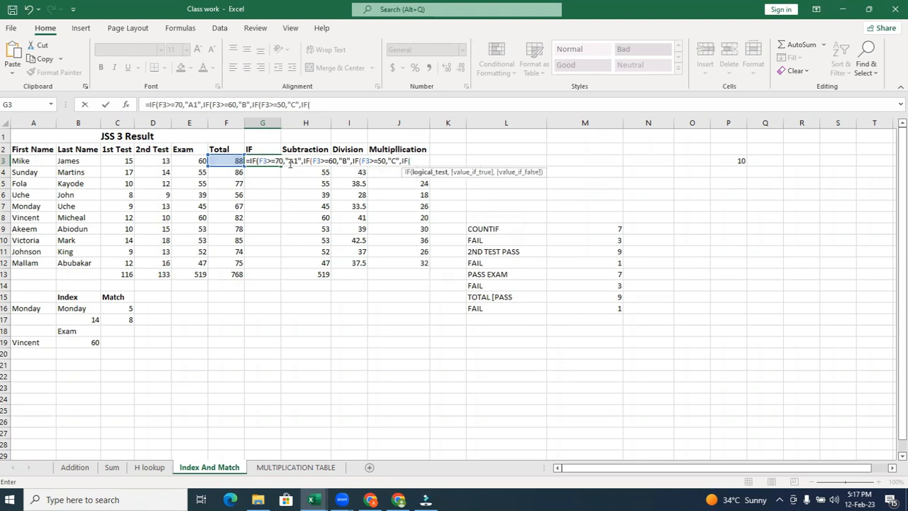
type("F")
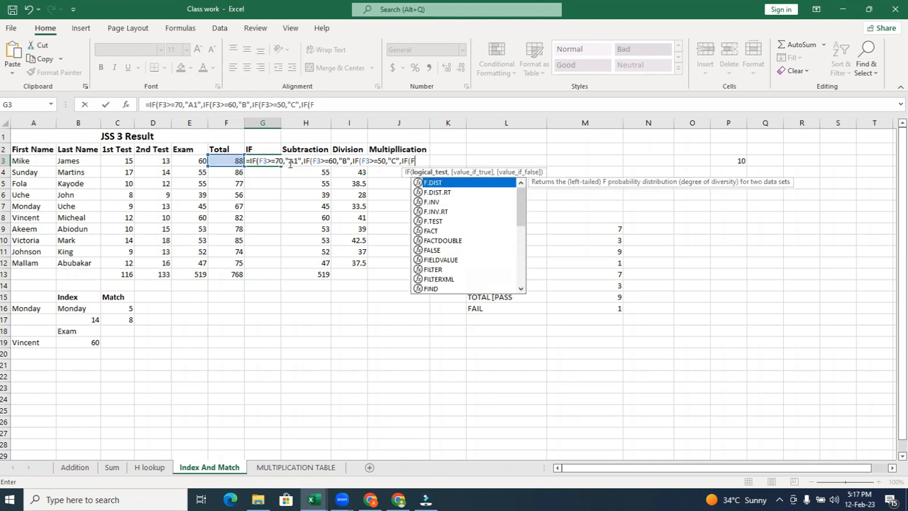
type("3")
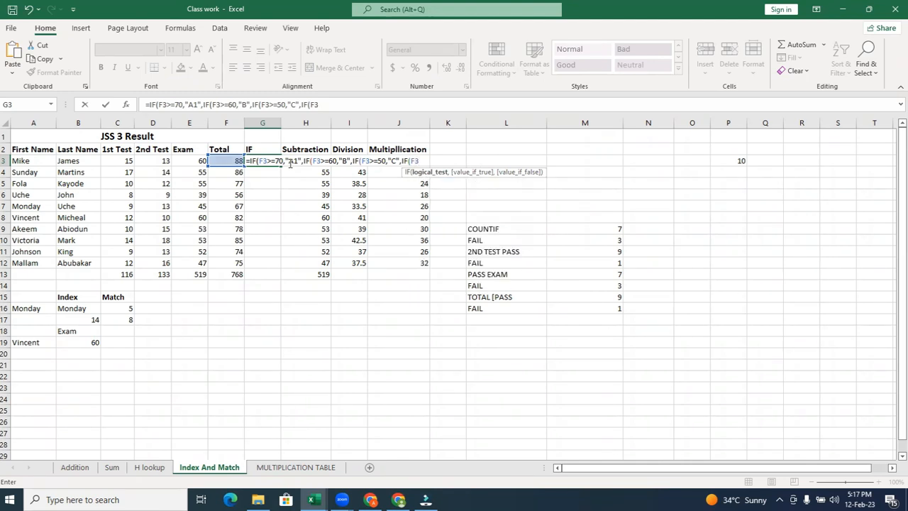
type(">=")
type("40,")
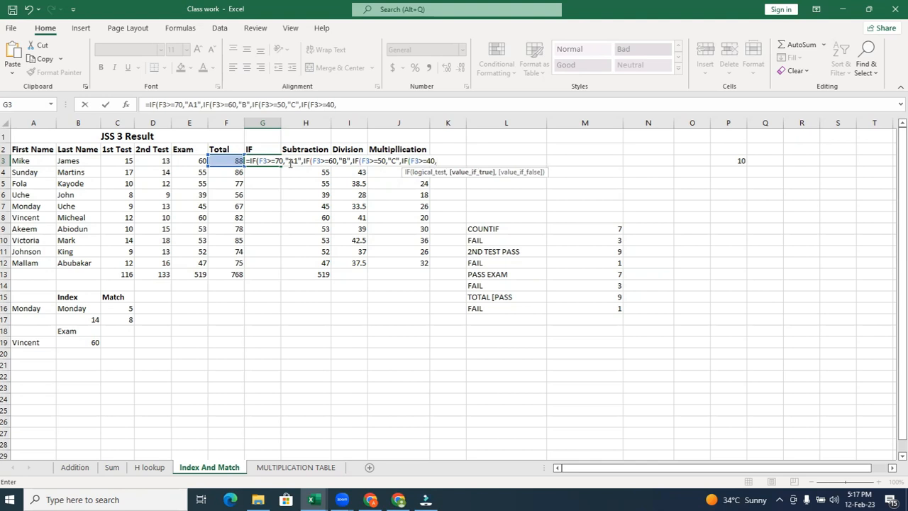
type("\"D")
type(",")
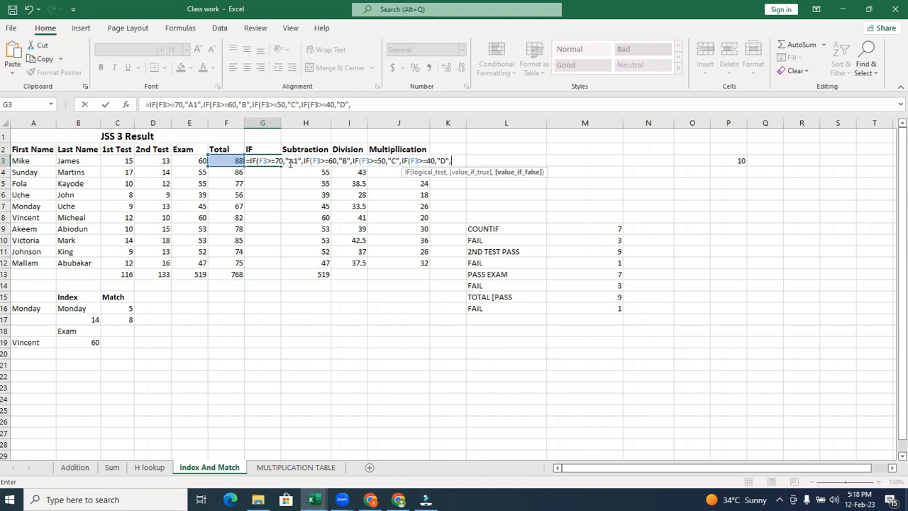
Nest a fifth IF as the G3 formula's false value, testing F3>=30 and returning "f9" when true
type("I")
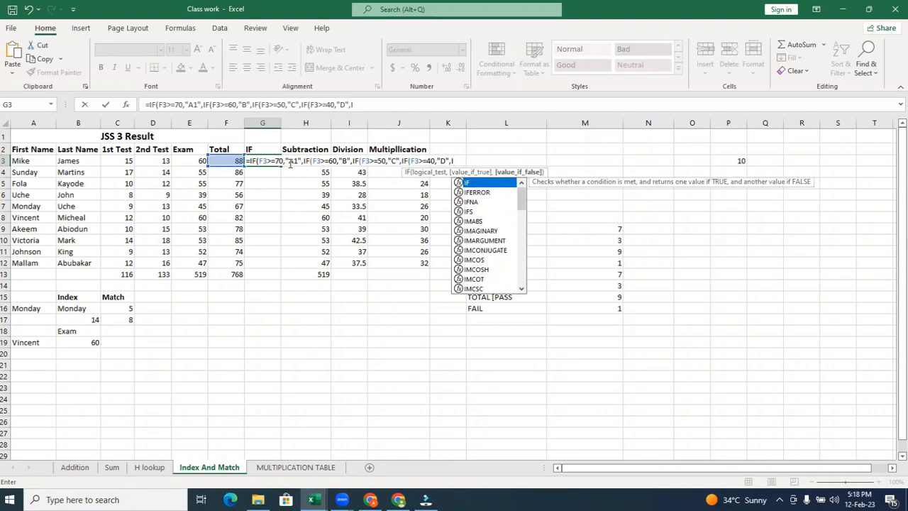
type("F(")
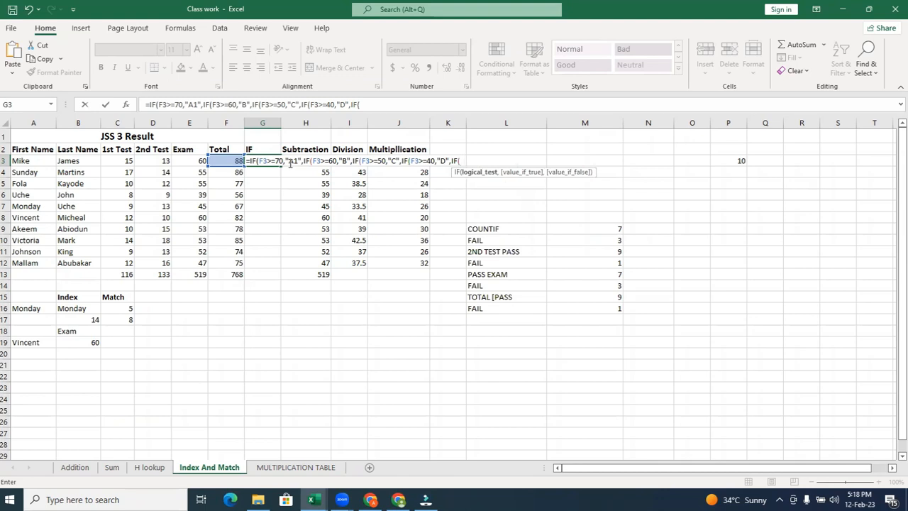
type("F")
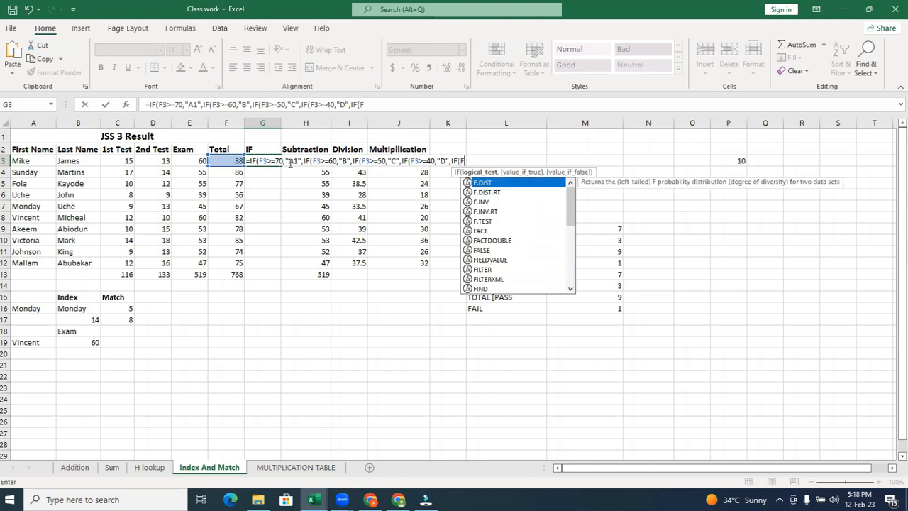
type("3")
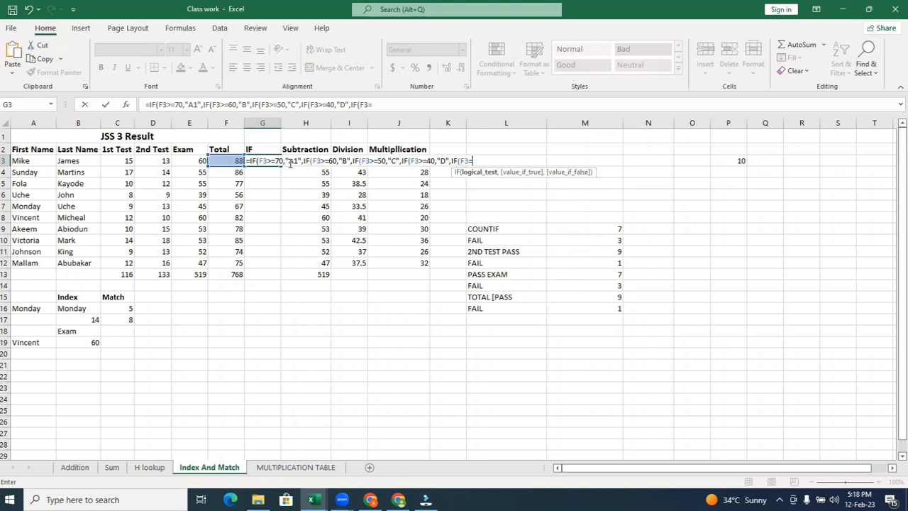
type(">=30,")
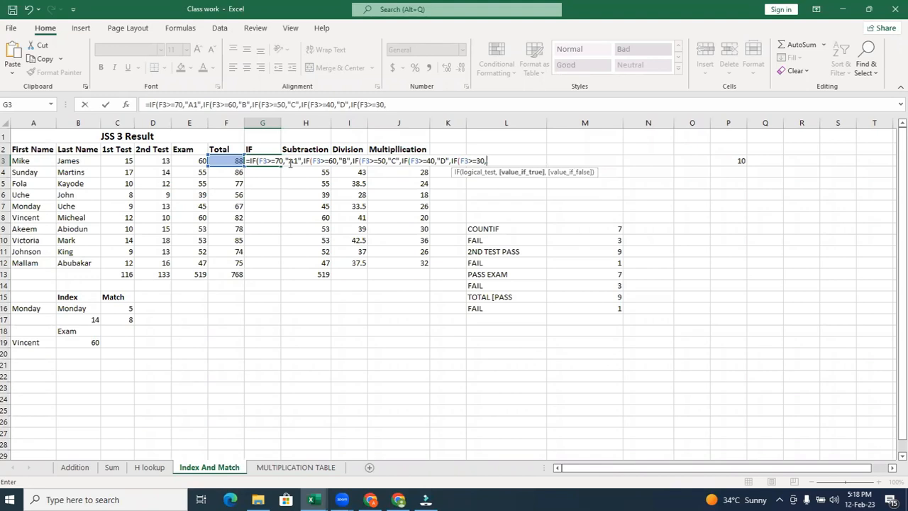
type("F")
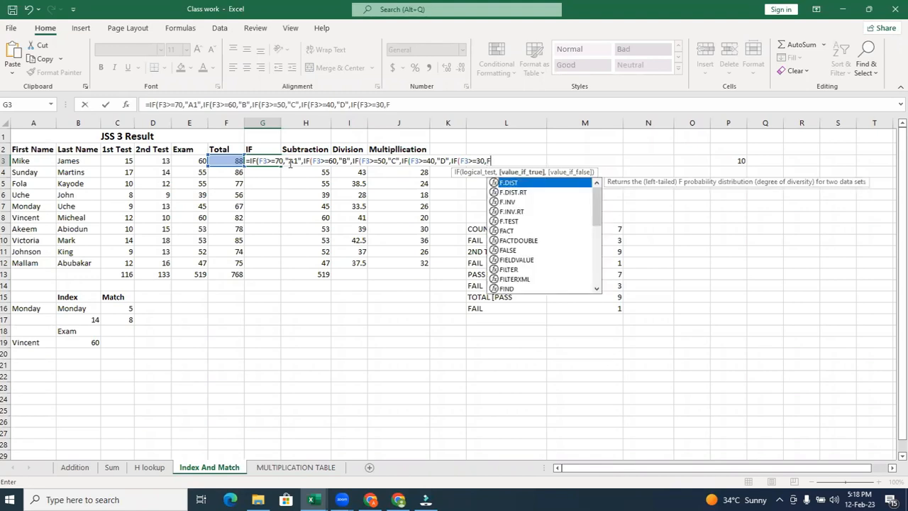
type("9")
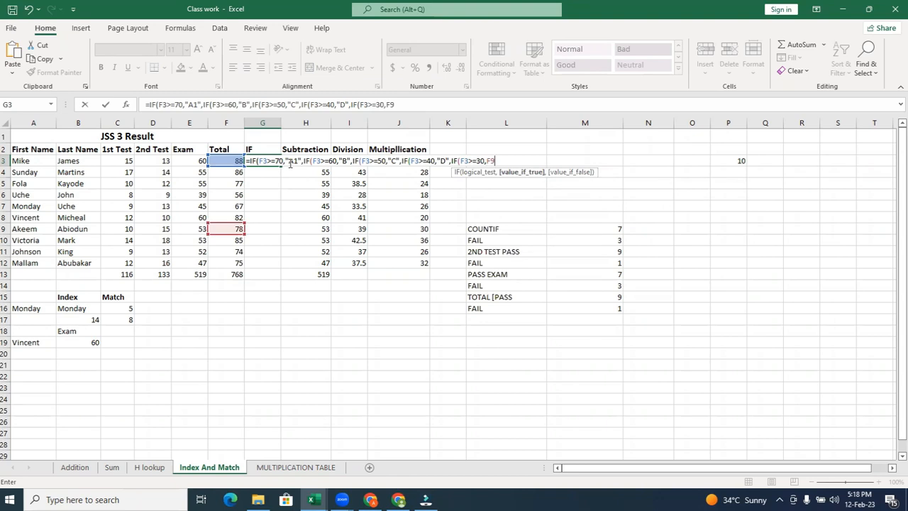
key("BackSpace")
key("BackSpace")
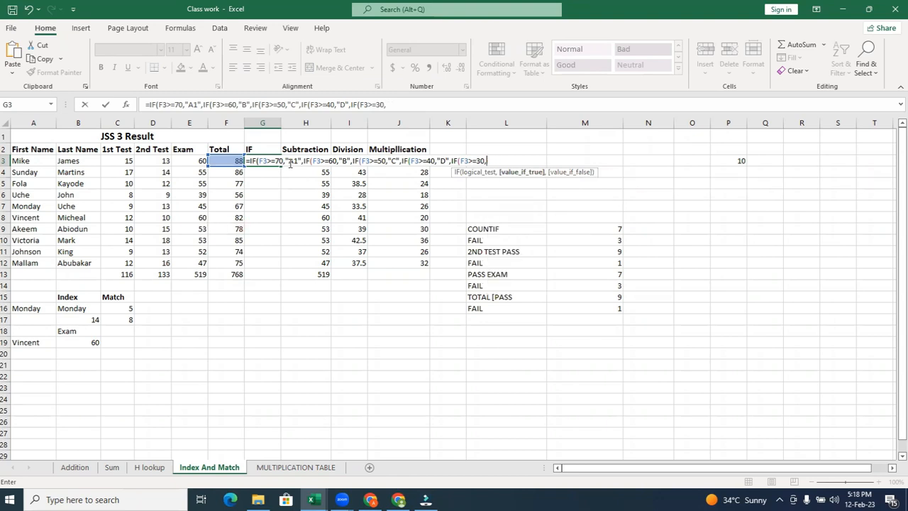
type("\"f9\"")
type(",")
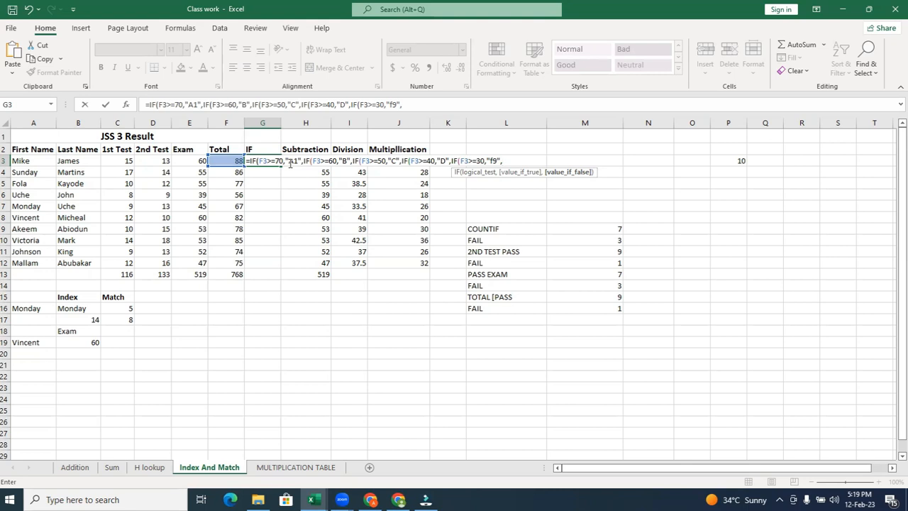
key("Left")
key("Left")
key("Left")
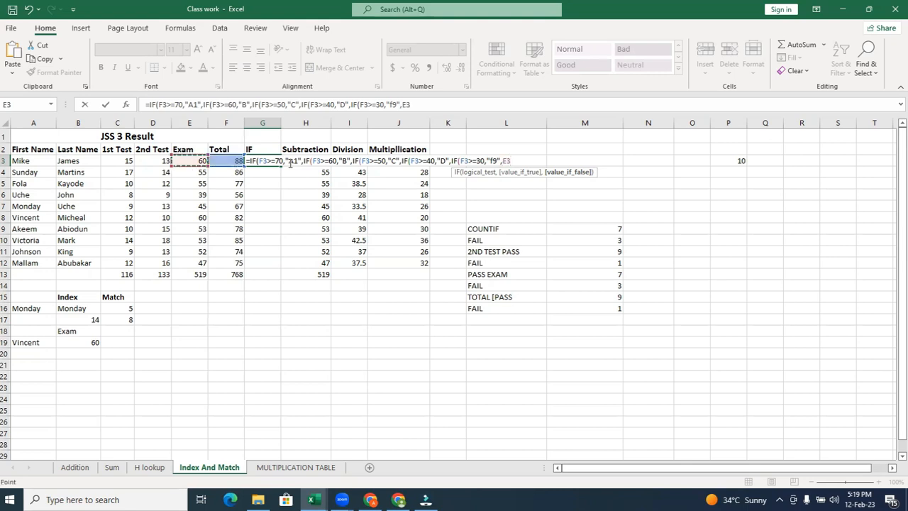
key("Right")
key("Right")
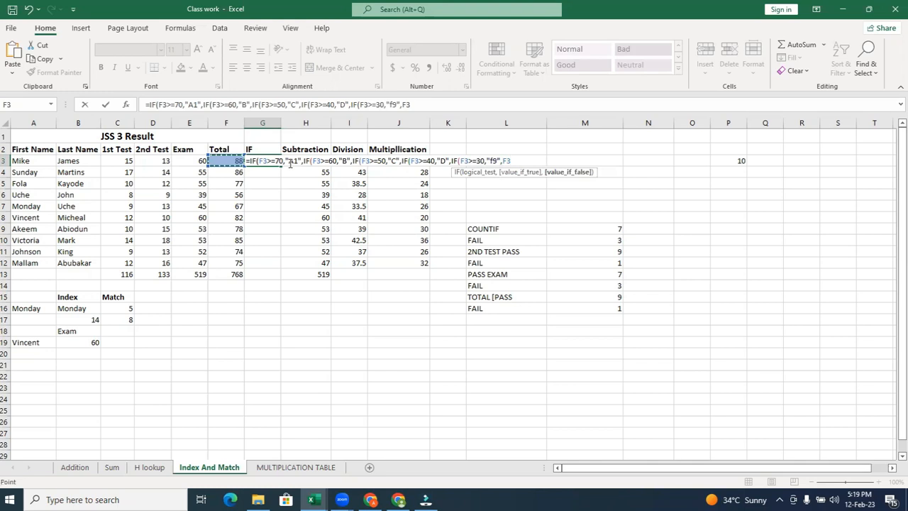
key("BackSpace")
key("BackSpace")
Change the logical test of the innermost IF in the G3 formula to F3<40
left_click(477, 160)
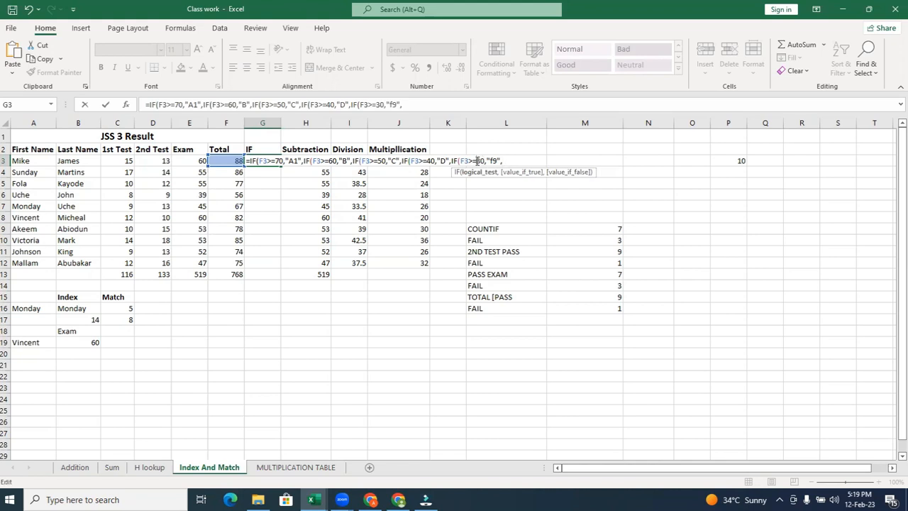
key("BackSpace")
key("BackSpace")
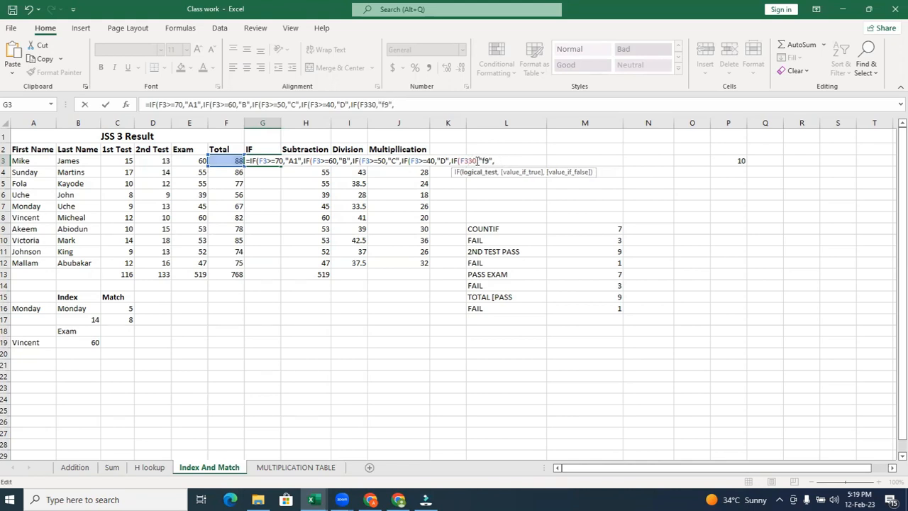
type("<")
key("Delete")
type("4")
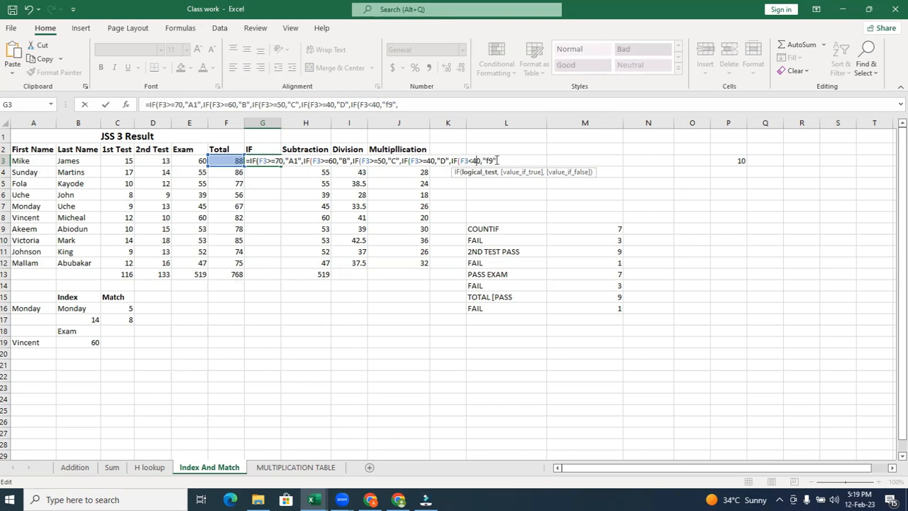
Give the innermost IF a blank " " false value, close all five nested IFs, and enter the G3 formula
left_click(499, 161)
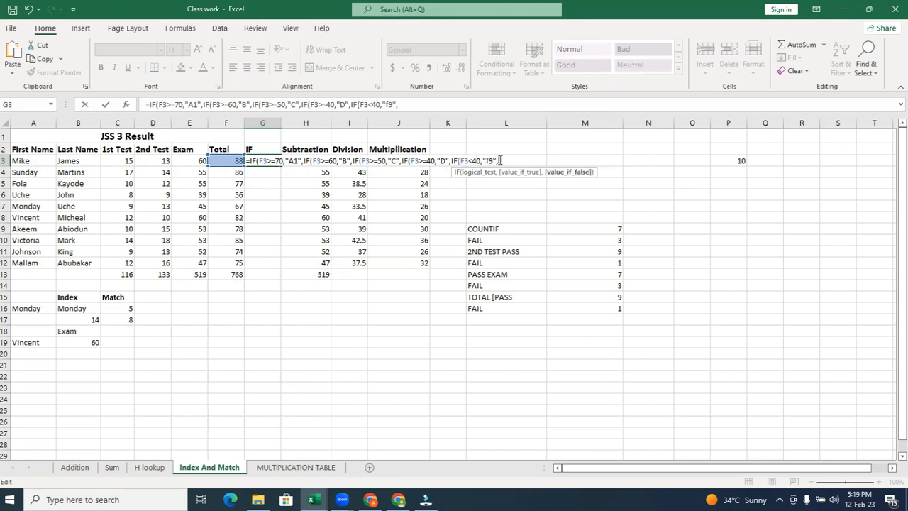
type("\"")
type(")")
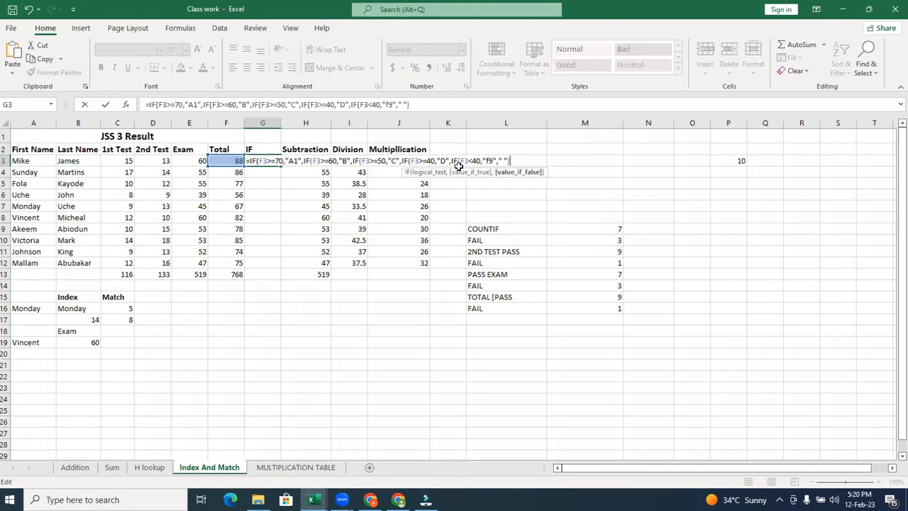
type("))")
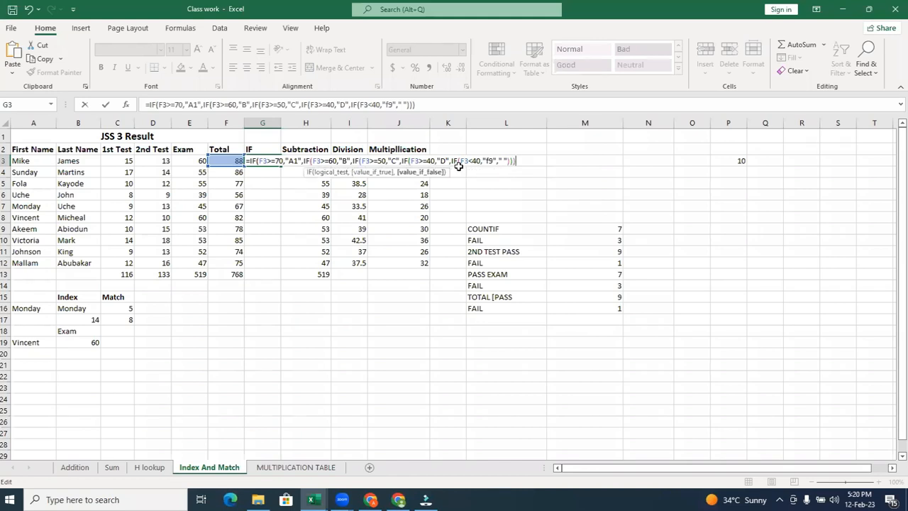
type("))")
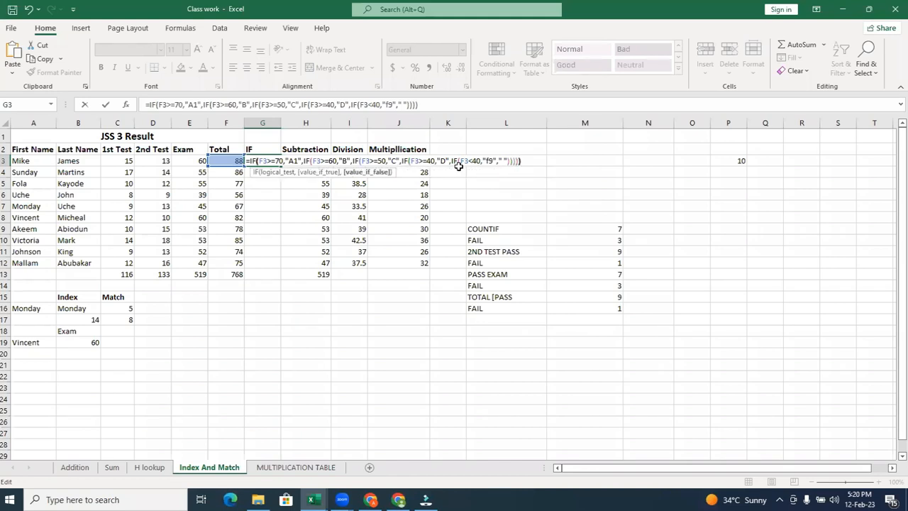
key("Return")
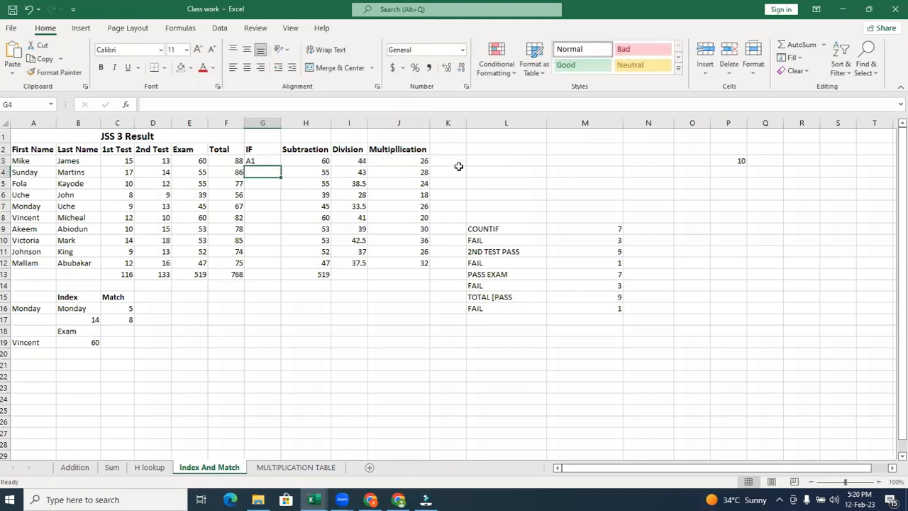
Fill the grading formula from G3 down through G12 for all the students
left_click(275, 163)
double_click(281, 166)
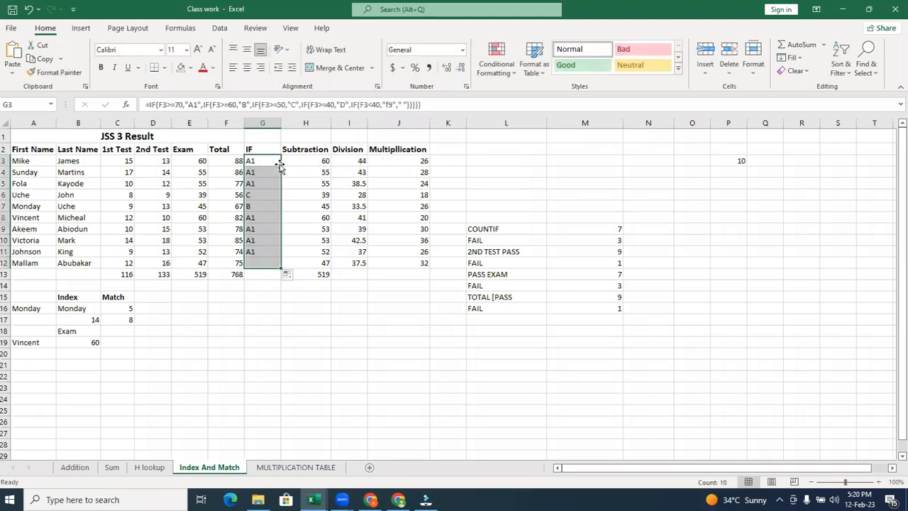
left_click(310, 229)
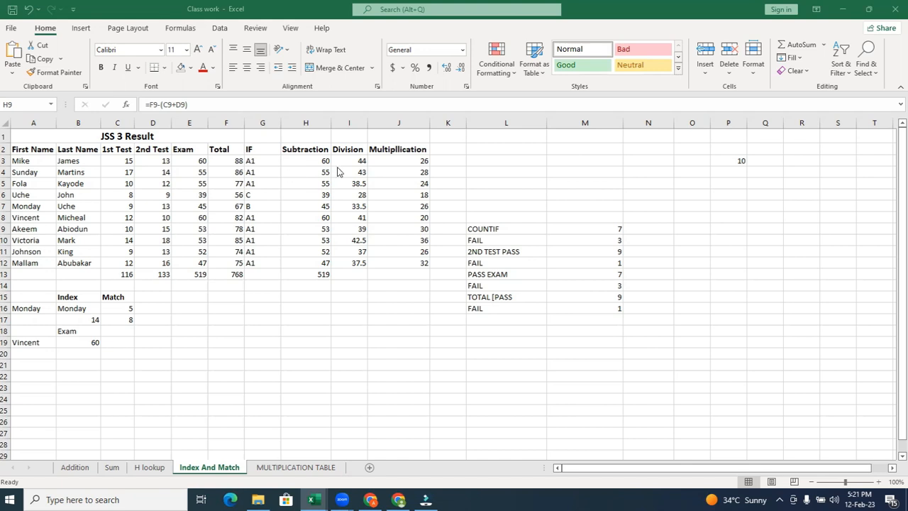
Review the nested IF formula in G3, examining its last condition and closing parentheses without changing it
left_click(255, 161)
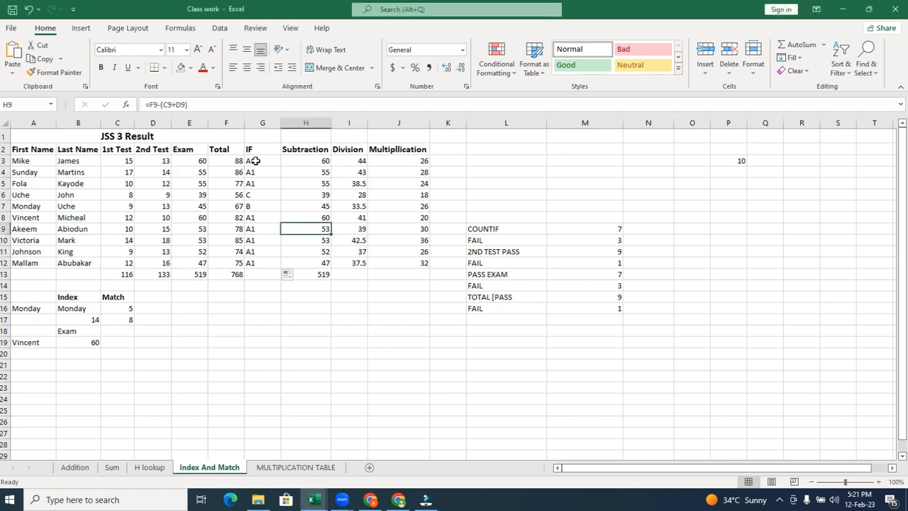
left_click(256, 161)
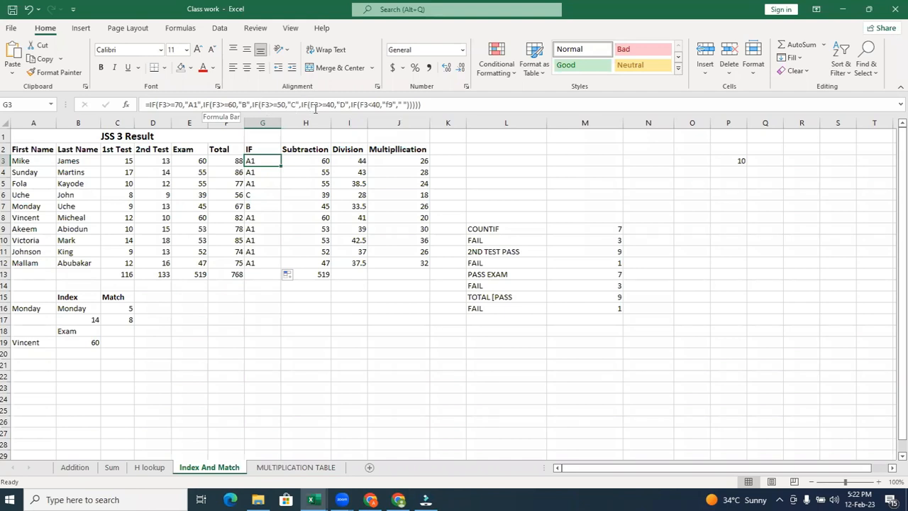
left_click(358, 105)
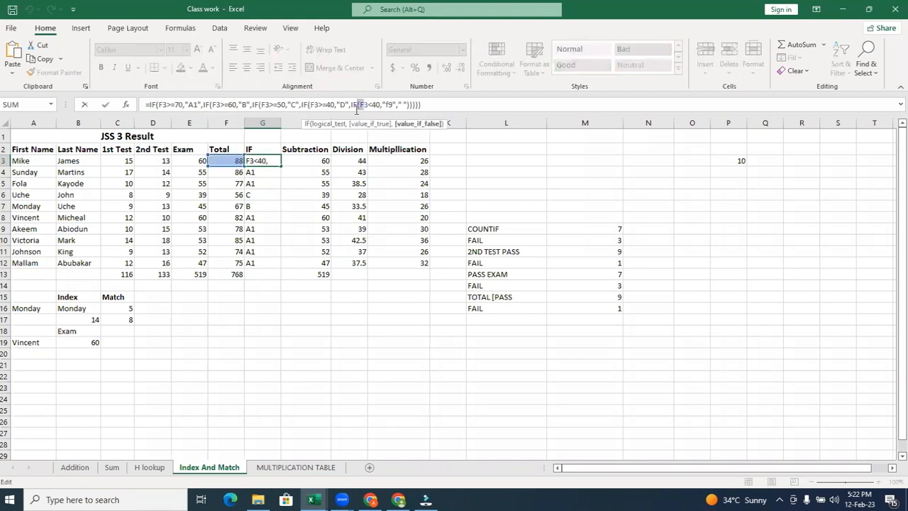
left_click(356, 105)
left_click(445, 108)
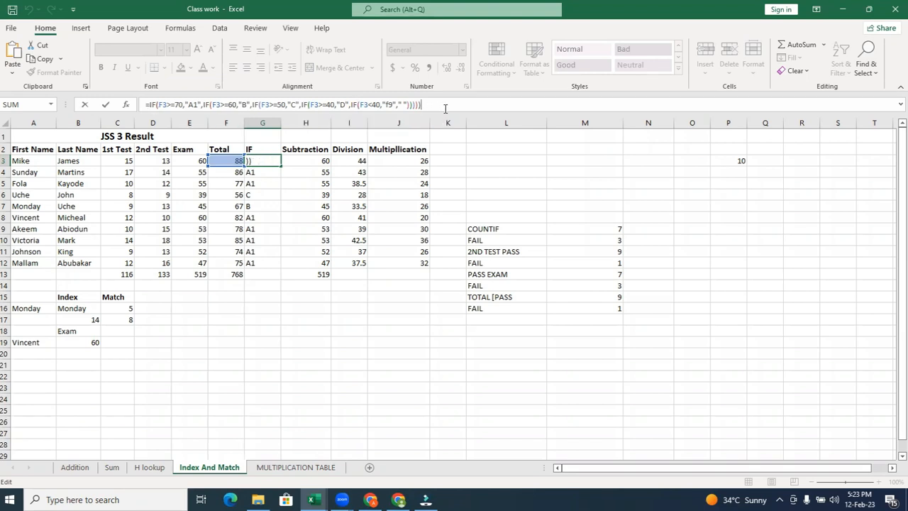
key("Return")
left_click(269, 159)
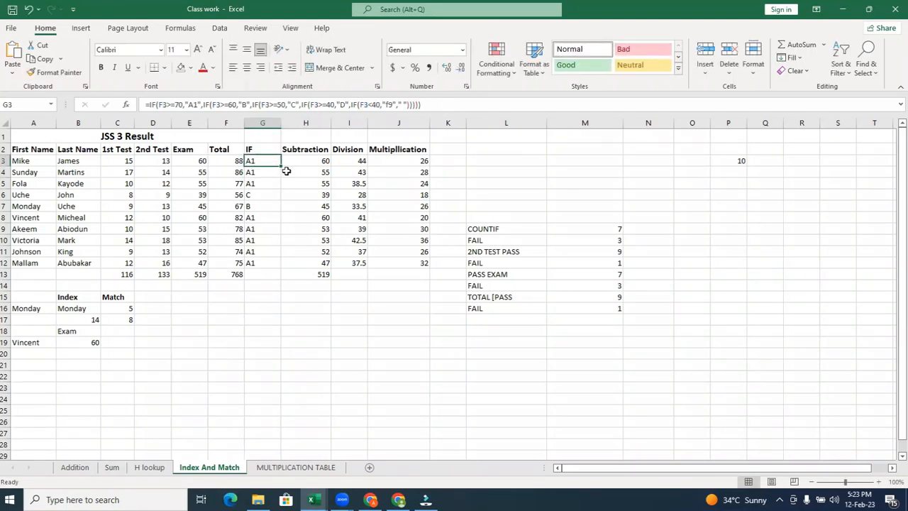